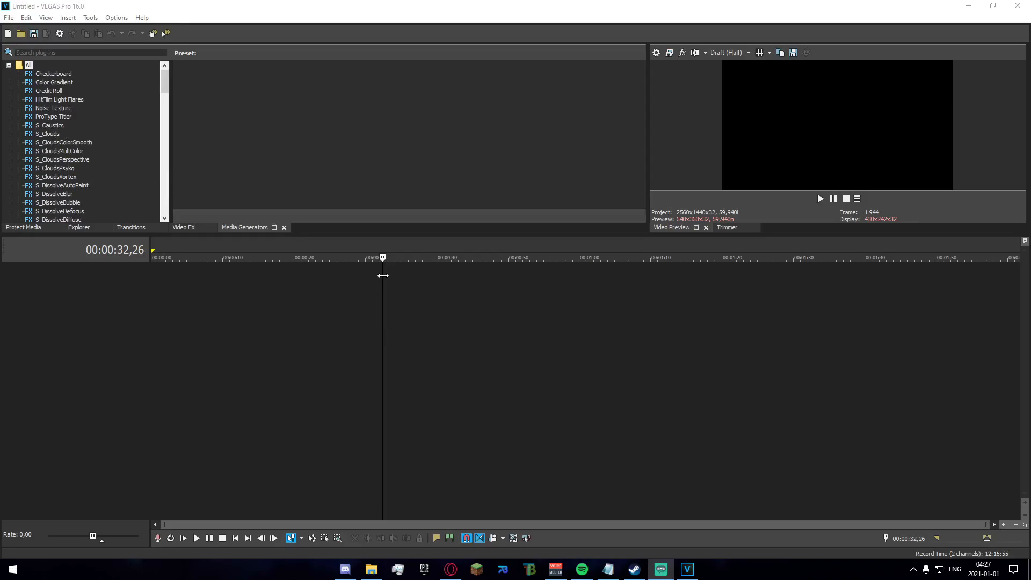
Open the project's video properties and set the frame width to 1920 and the height to 1080
{"action": "left_click", "coordinate": [9, 18]}
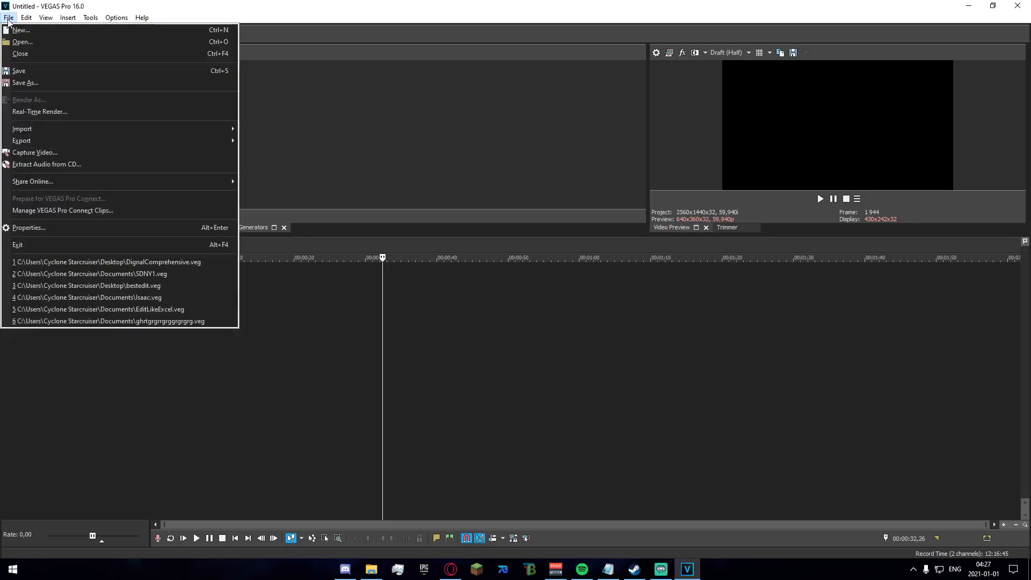
{"action": "left_click", "coordinate": [88, 229]}
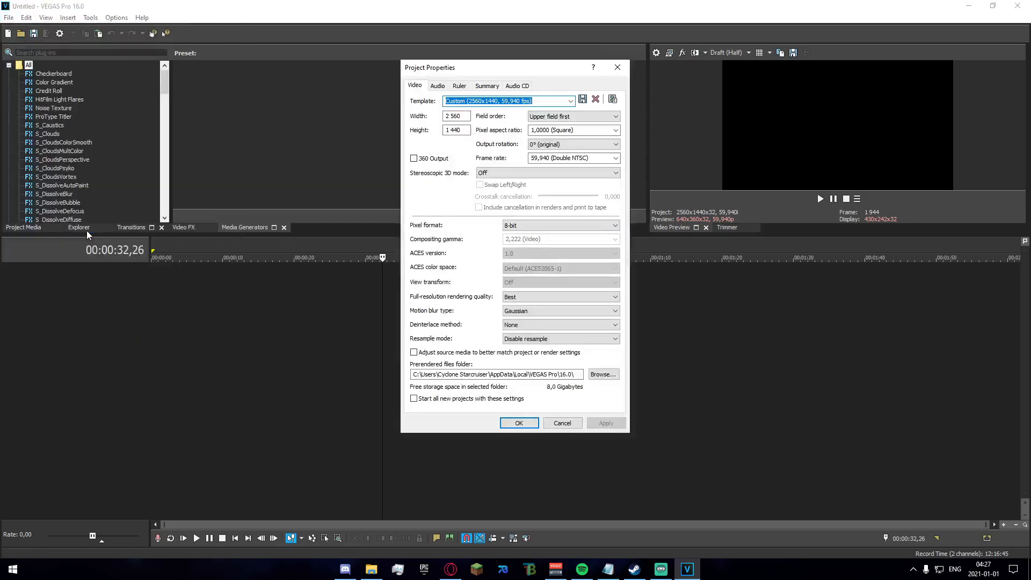
{"action": "left_click_drag", "start_coordinate": [545, 72], "coordinate": [502, 70]}
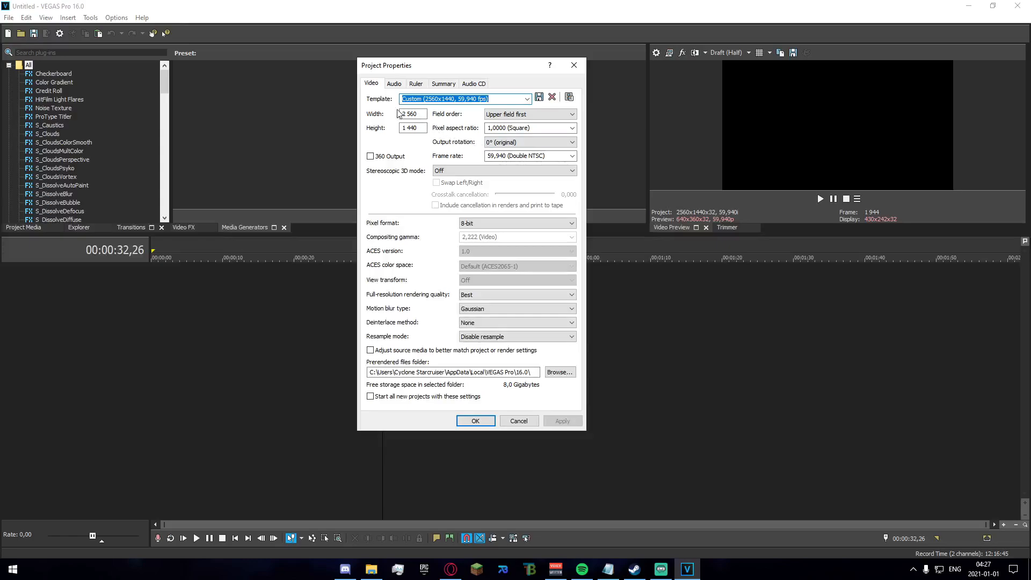
{"action": "double_click", "coordinate": [421, 117]}
{"action": "type", "text": "1080"}
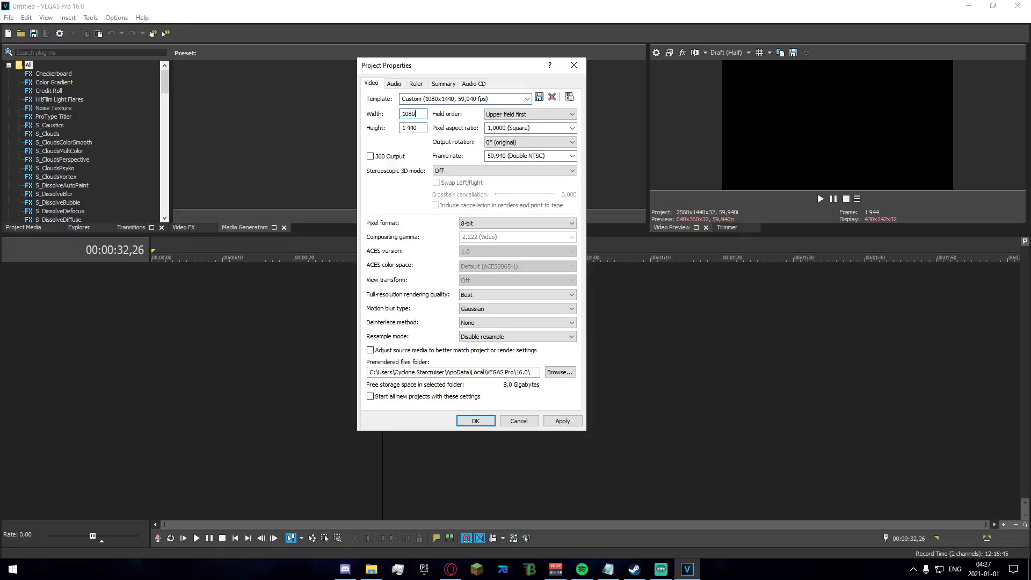
{"action": "key", "text": "BackSpace"}
{"action": "key", "text": "BackSpace"}
{"action": "key", "text": "BackSpace"}
{"action": "key", "text": "BackSpace"}
{"action": "type", "text": "1920"}
{"action": "double_click", "coordinate": [418, 129]}
{"action": "type", "text": "1080"}
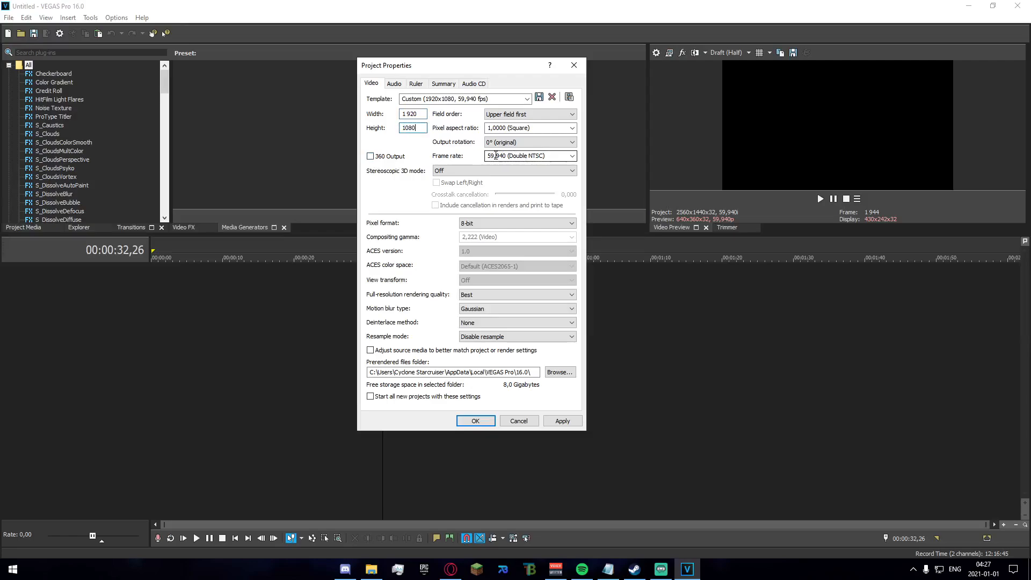
Use frame rate 59,940 (Double NTSC), rendering quality Best, motion blur type Gaussian and deinterlace method None for the project
{"action": "left_click", "coordinate": [531, 157]}
{"action": "left_click", "coordinate": [546, 231]}
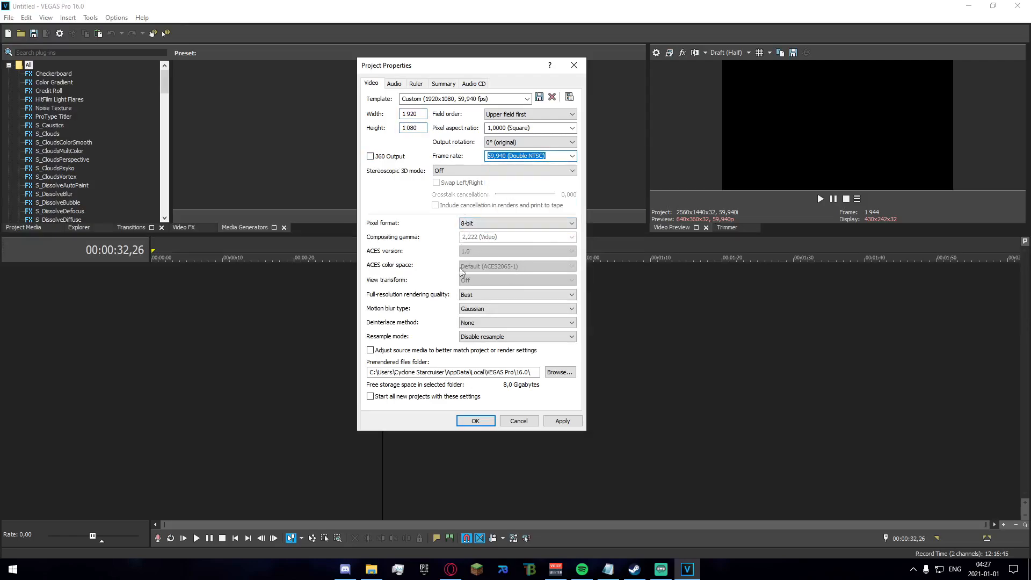
{"action": "left_click", "coordinate": [471, 296]}
{"action": "left_click", "coordinate": [476, 327]}
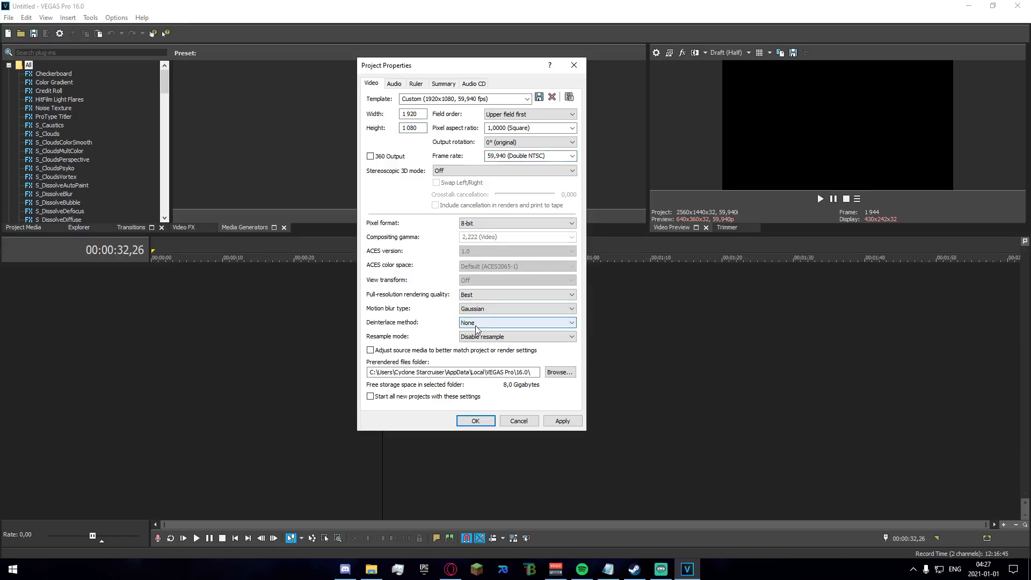
{"action": "left_click", "coordinate": [465, 310]}
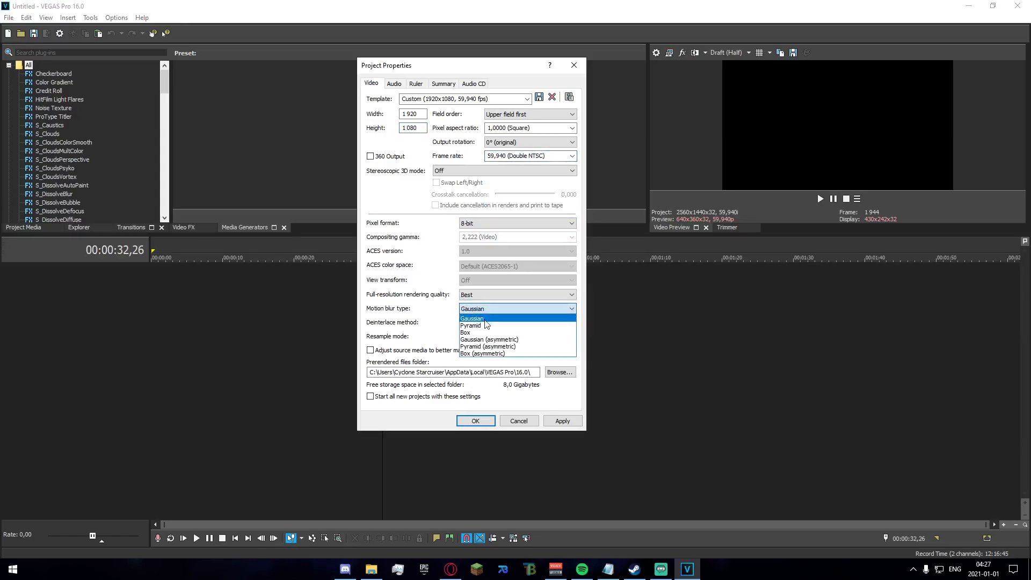
{"action": "left_click", "coordinate": [484, 319]}
{"action": "left_click", "coordinate": [477, 324]}
{"action": "left_click", "coordinate": [479, 323]}
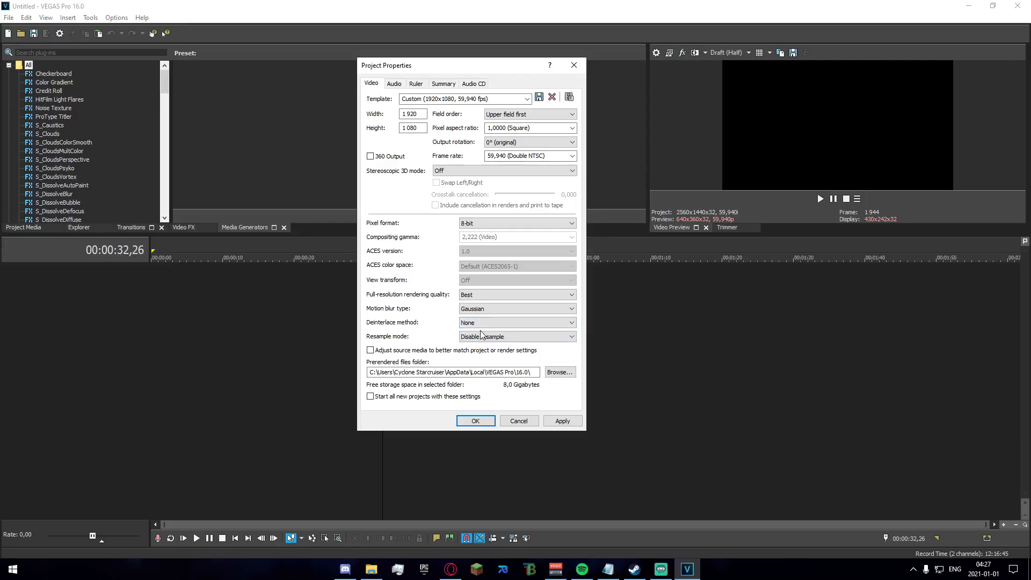
Choose Disable resample as the project's resample mode
{"action": "left_click", "coordinate": [477, 337]}
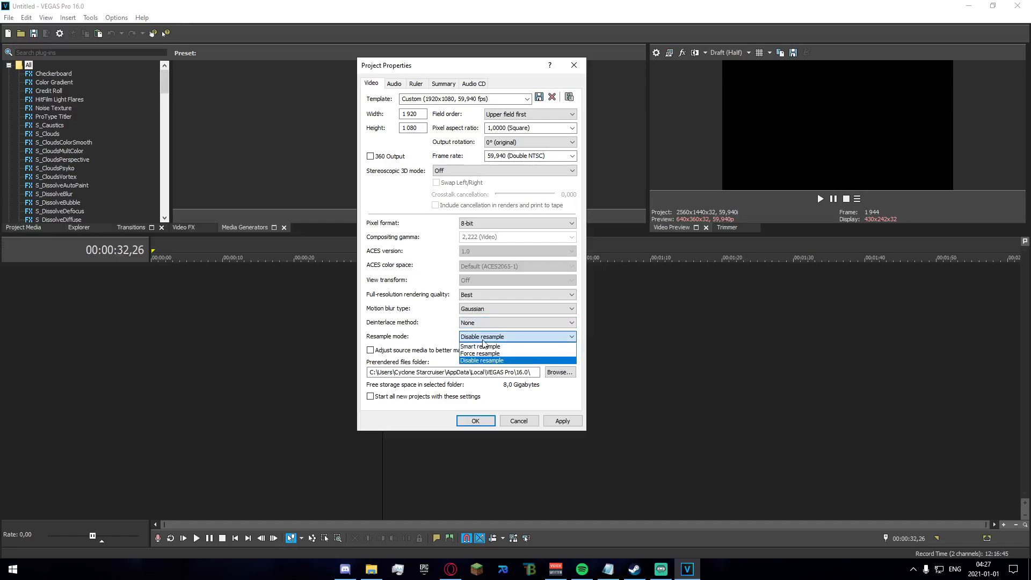
{"action": "left_click", "coordinate": [495, 363]}
{"action": "left_click", "coordinate": [495, 338]}
{"action": "left_click", "coordinate": [495, 340]}
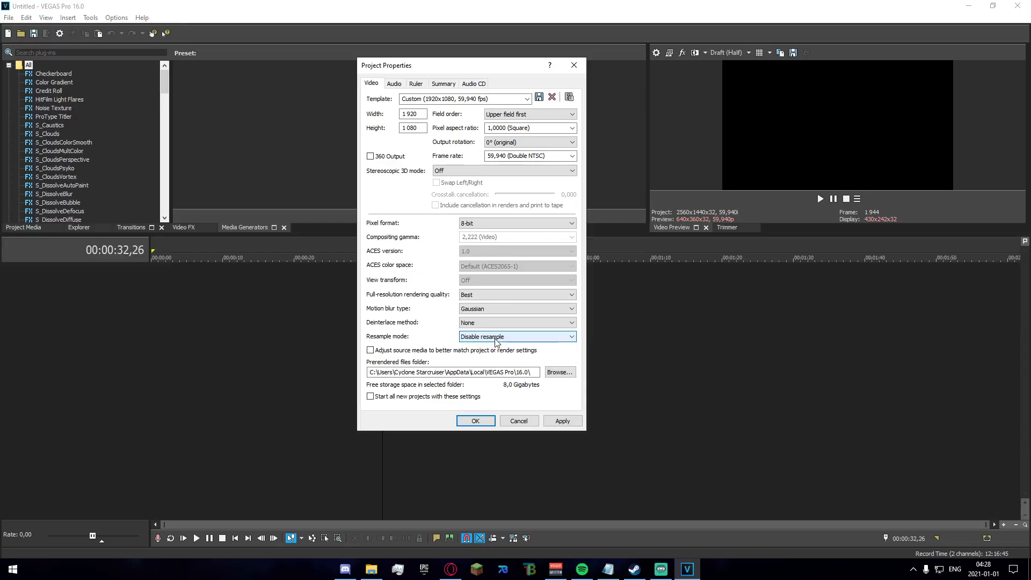
{"action": "left_click", "coordinate": [495, 341]}
{"action": "left_click", "coordinate": [494, 363]}
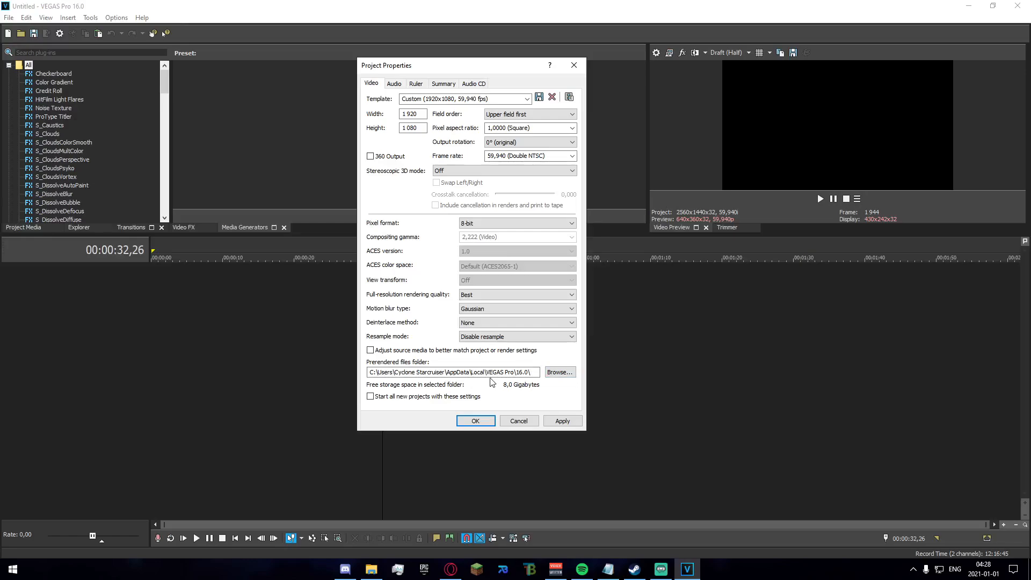
Make all new projects start with these settings, and apply the project properties
{"action": "left_click_drag", "start_coordinate": [375, 372], "coordinate": [367, 371]}
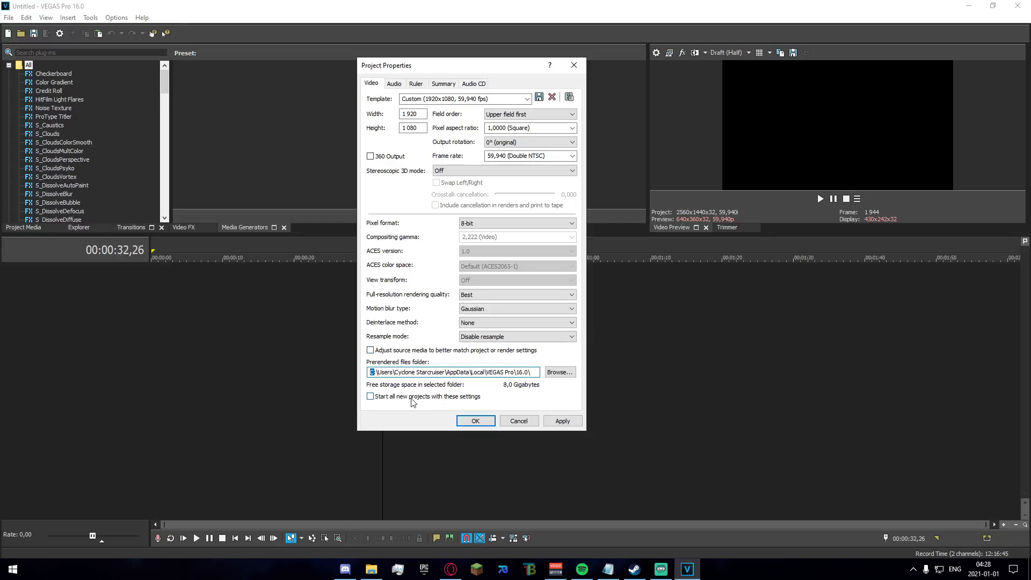
{"action": "left_click", "coordinate": [390, 398]}
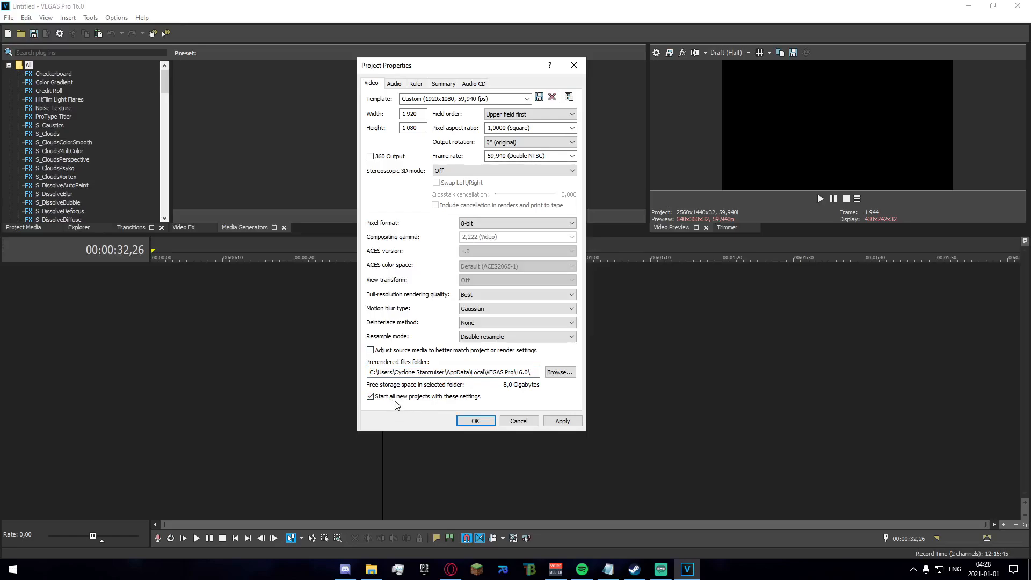
{"action": "left_click", "coordinate": [563, 420]}
{"action": "left_click", "coordinate": [488, 425]}
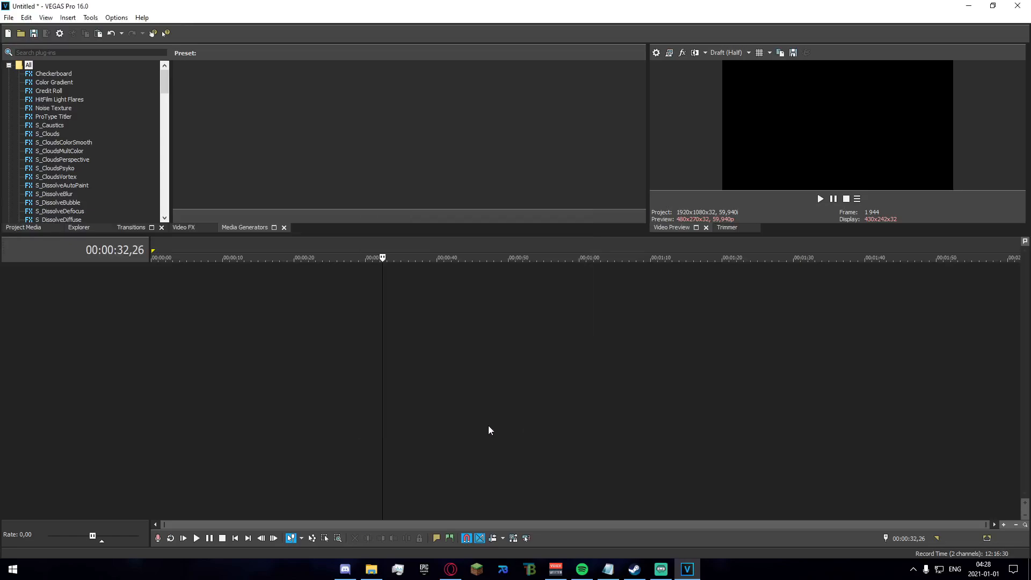
{"action": "left_click", "coordinate": [316, 405]}
{"action": "left_click", "coordinate": [198, 393]}
{"action": "left_click", "coordinate": [279, 412]}
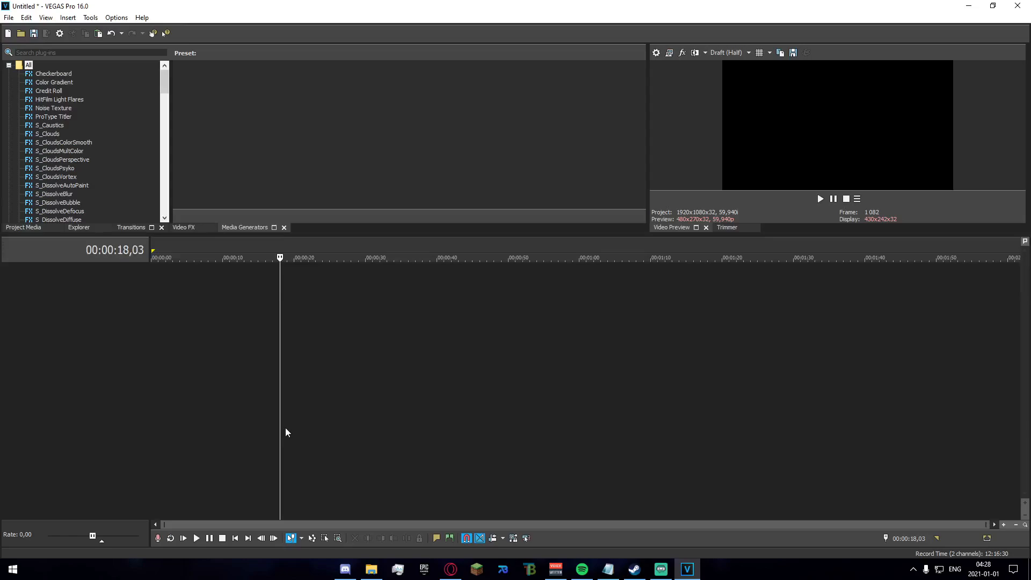
In the video preferences, set Dynamic RAM Preview max to 2000 MB and the maximum number of rendering threads to 2
{"action": "left_click", "coordinate": [117, 18]}
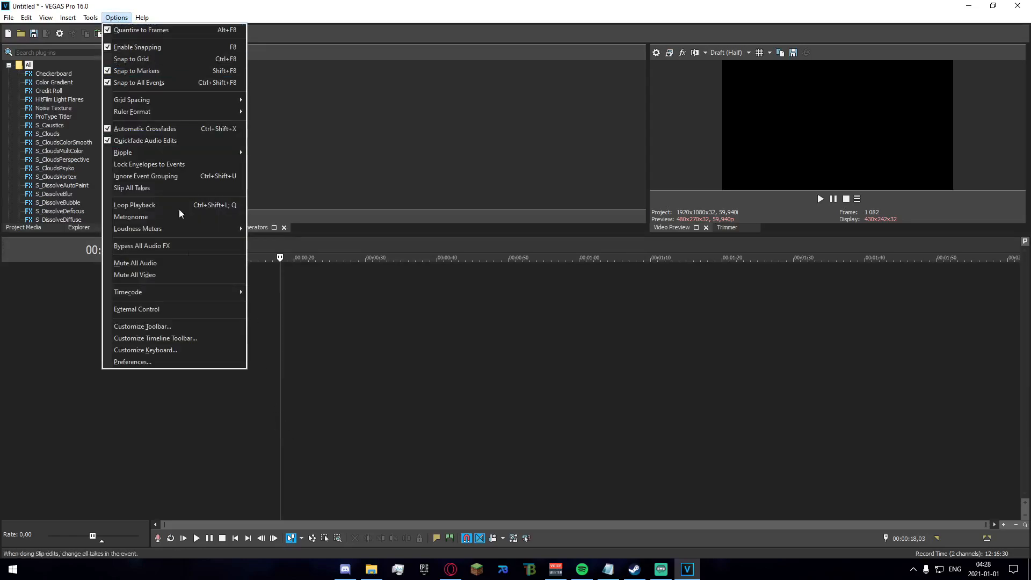
{"action": "left_click", "coordinate": [151, 363]}
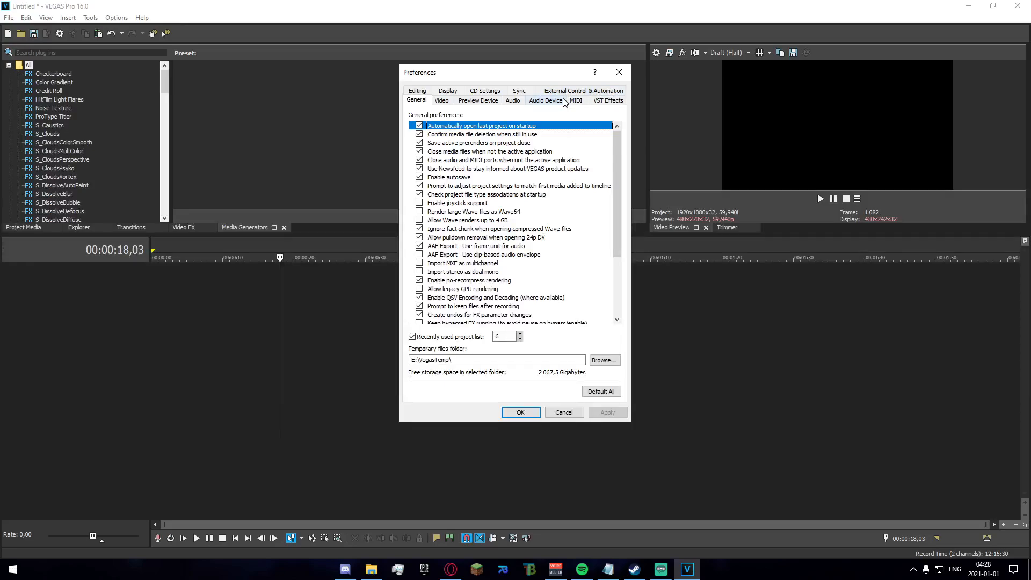
{"action": "left_click", "coordinate": [442, 101]}
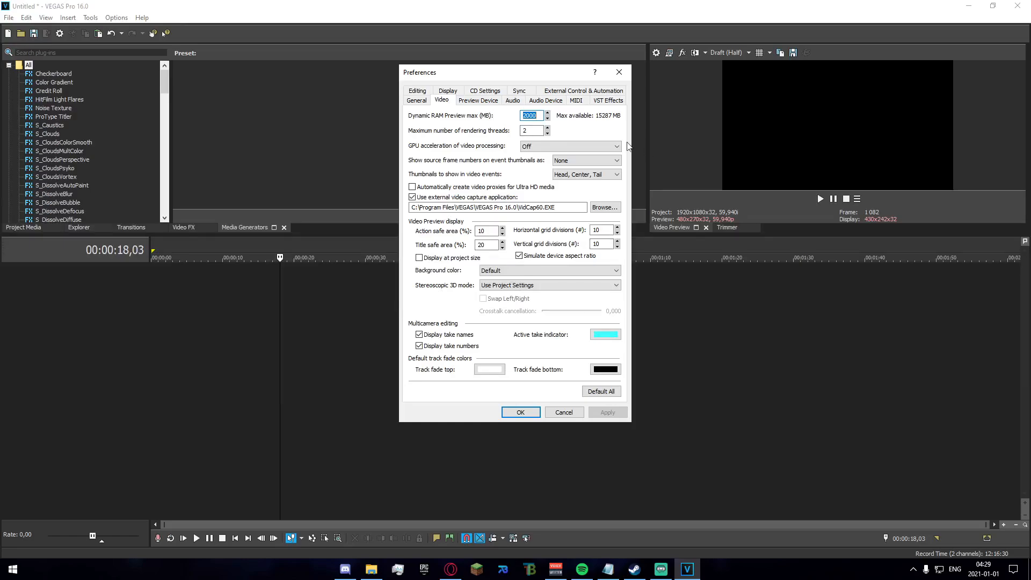
{"action": "left_click", "coordinate": [541, 117]}
{"action": "left_click", "coordinate": [539, 130]}
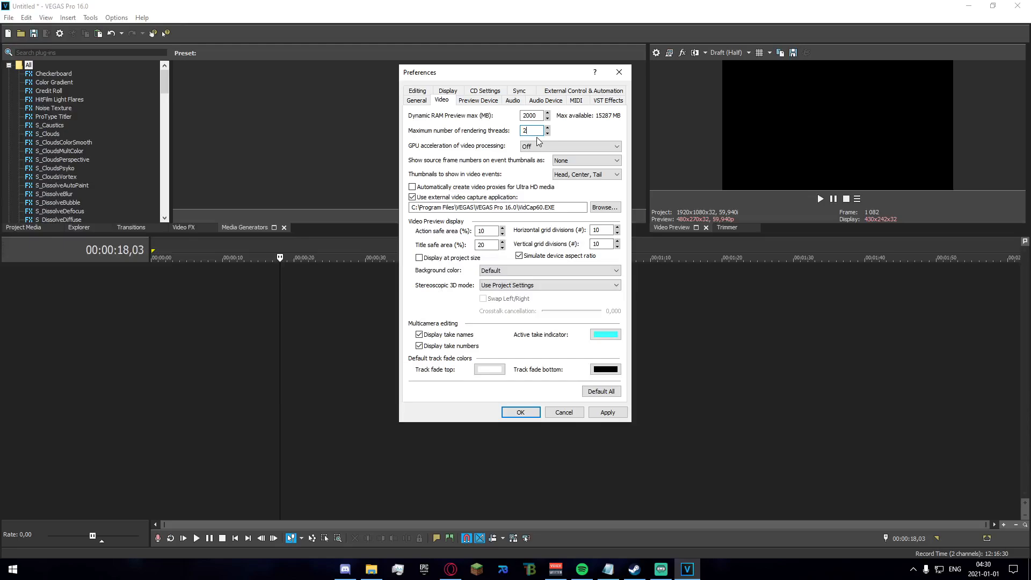
{"action": "key", "text": "Return"}
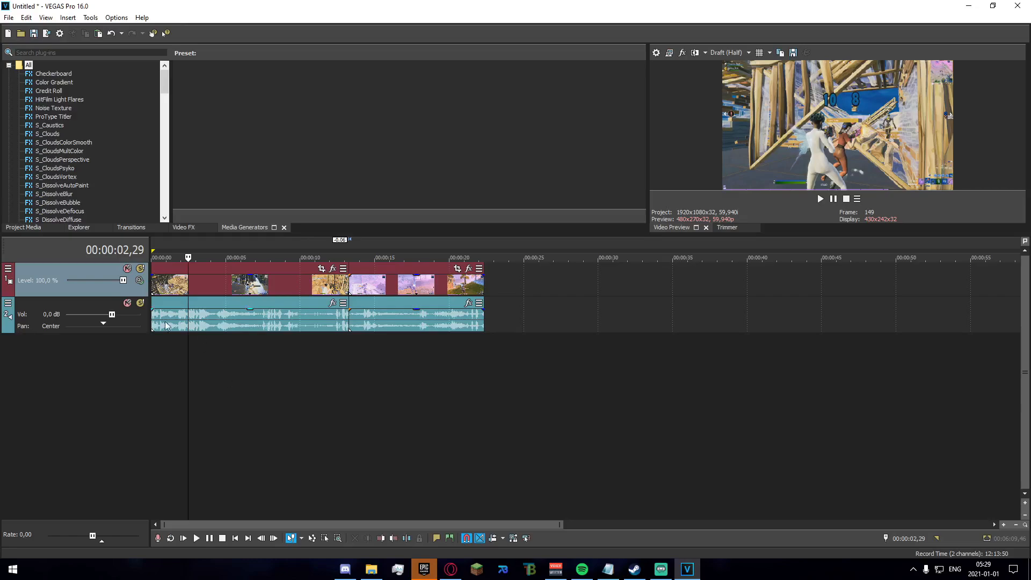
Lower the audio track's volume to -Inf and play the timeline in the video preview
{"action": "left_click_drag", "start_coordinate": [112, 314], "coordinate": [63, 316]}
{"action": "left_click", "coordinate": [153, 337]}
{"action": "left_click", "coordinate": [820, 199]}
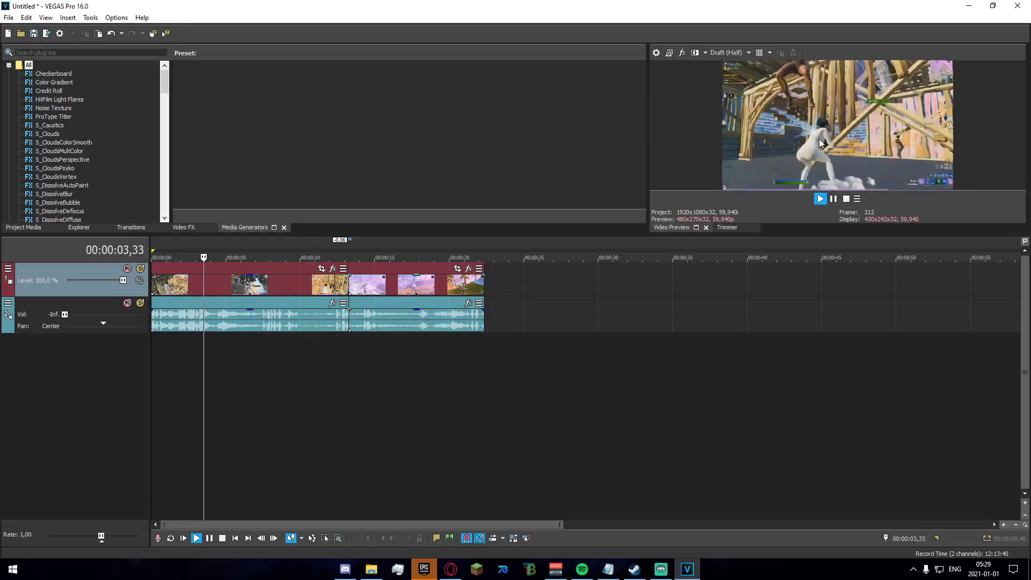
{"action": "key", "text": "space"}
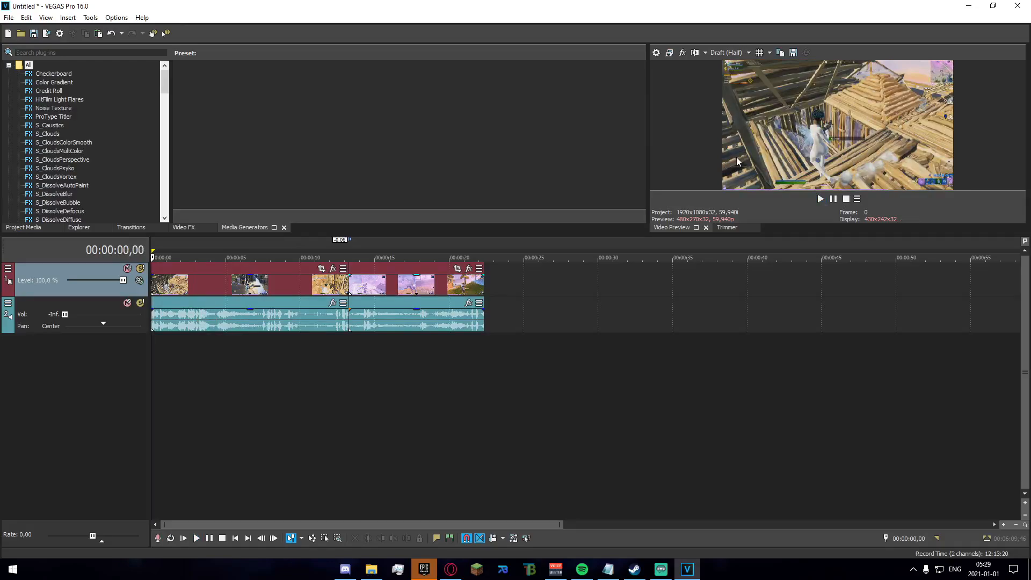
Add a video effect to the first clip on the timeline and close its Video Event FX window
{"action": "left_click", "coordinate": [266, 289]}
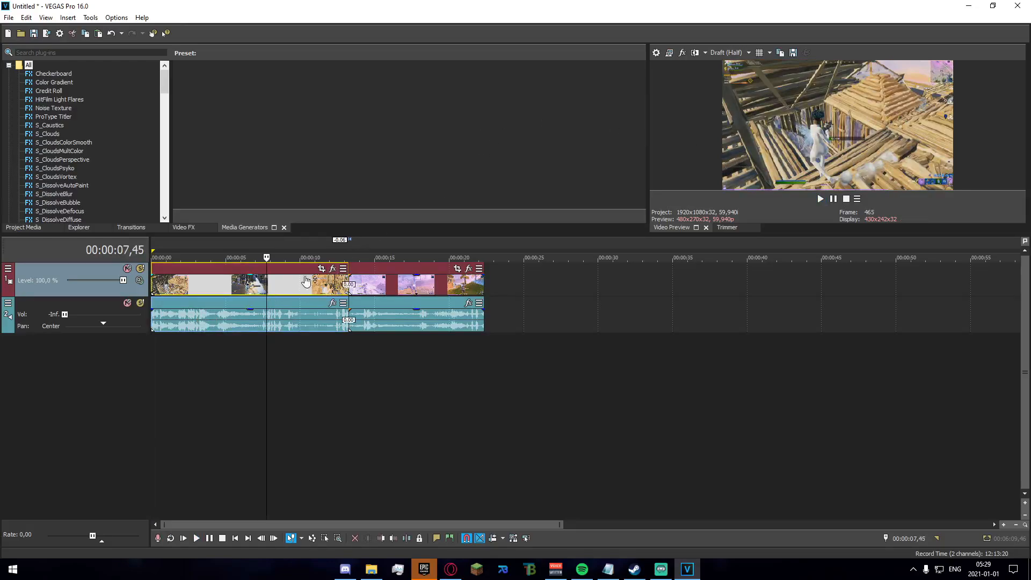
{"action": "left_click", "coordinate": [332, 268]}
{"action": "left_click", "coordinate": [415, 198]}
{"action": "left_click", "coordinate": [836, 164]}
{"action": "left_click", "coordinate": [831, 127]}
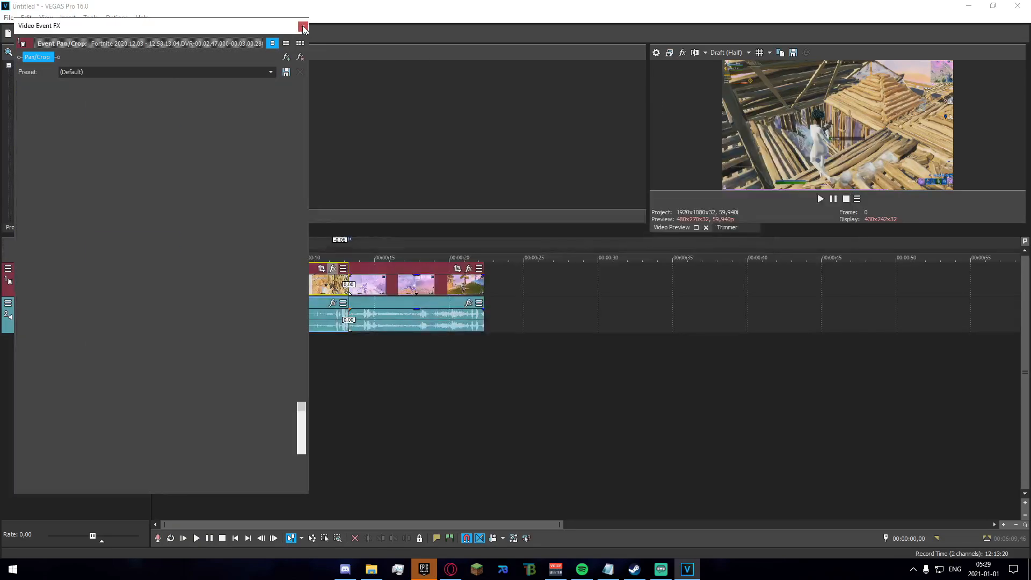
{"action": "left_click", "coordinate": [303, 26]}
Try the video preview at Draft (Full) quality and play the beginning of the first clip
{"action": "left_click", "coordinate": [748, 52]}
{"action": "mouse_move", "coordinate": [728, 66]}
{"action": "left_click", "coordinate": [788, 98]}
{"action": "left_click", "coordinate": [733, 53]}
{"action": "left_click", "coordinate": [783, 75]}
{"action": "key", "text": "space"}
{"action": "key", "text": "space"}
{"action": "key", "text": "space"}
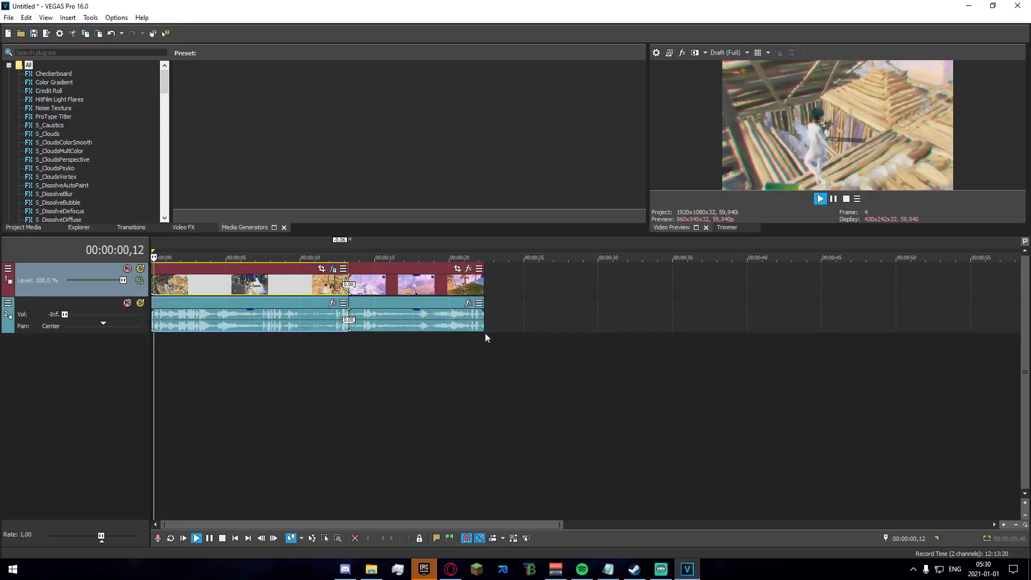
{"action": "key", "text": "space"}
Set the video preview quality to Draft (Half)
{"action": "left_click", "coordinate": [733, 53]}
{"action": "mouse_move", "coordinate": [743, 65]}
{"action": "left_click", "coordinate": [784, 87]}
Select the timeline range from the start to about 00:00:05,49 and play it back in the preview
{"action": "scroll", "coordinate": [272, 397], "scroll_direction": "up", "scroll_amount": 3}
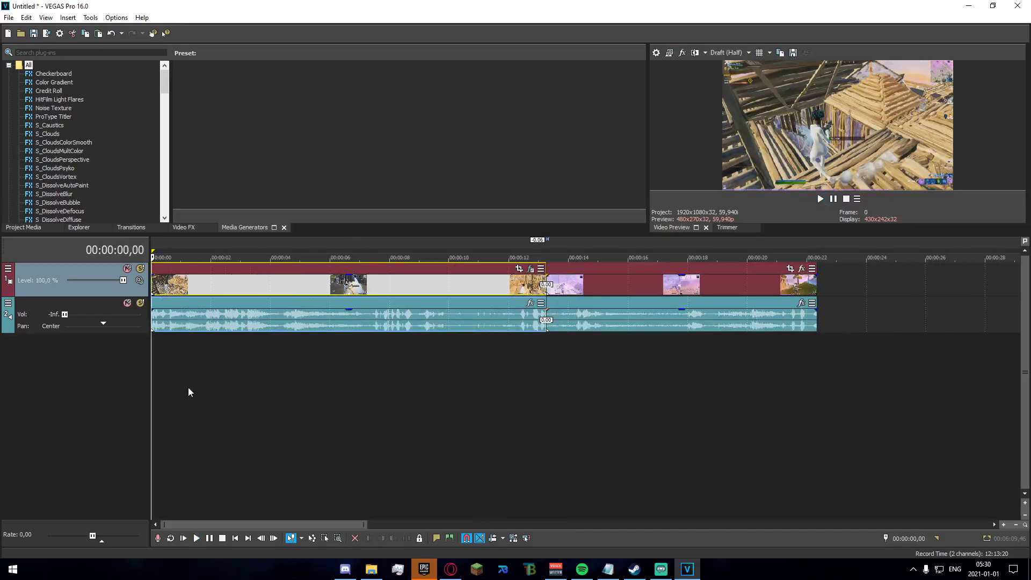
{"action": "left_click_drag", "start_coordinate": [325, 375], "coordinate": [1, 354]}
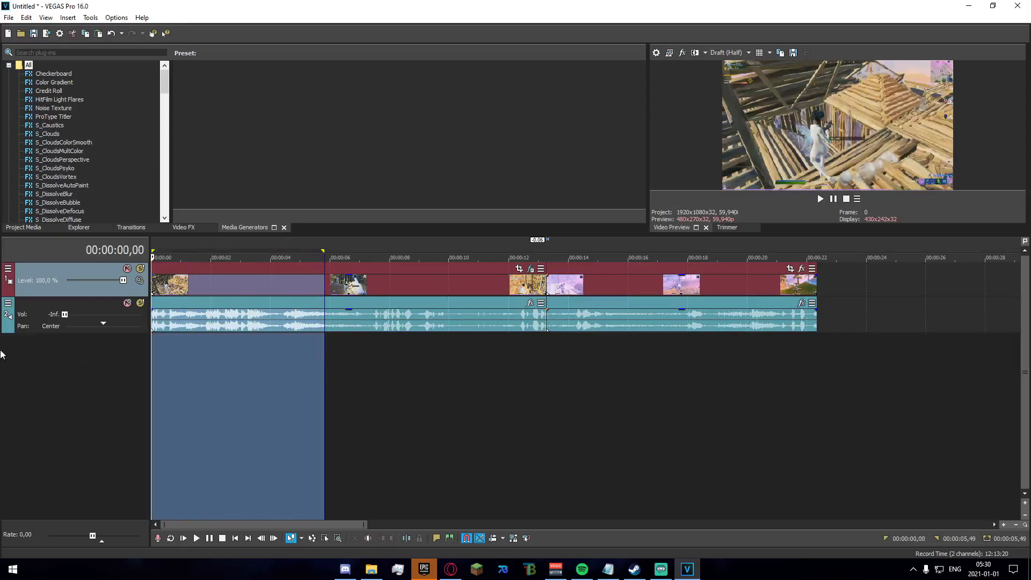
{"action": "left_click", "coordinate": [171, 395]}
{"action": "key", "text": "space"}
{"action": "key", "text": "space"}
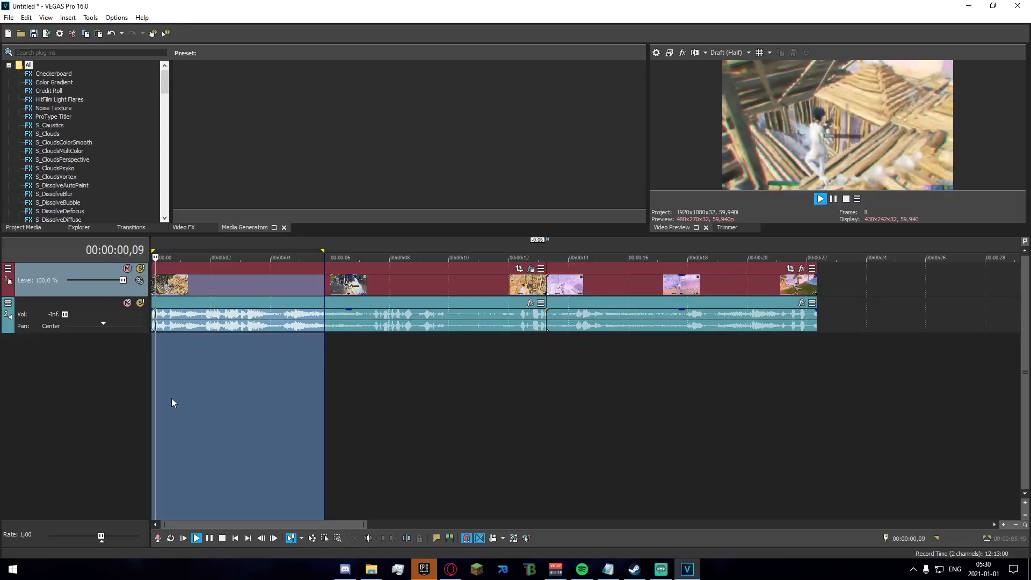
{"action": "key", "text": "space"}
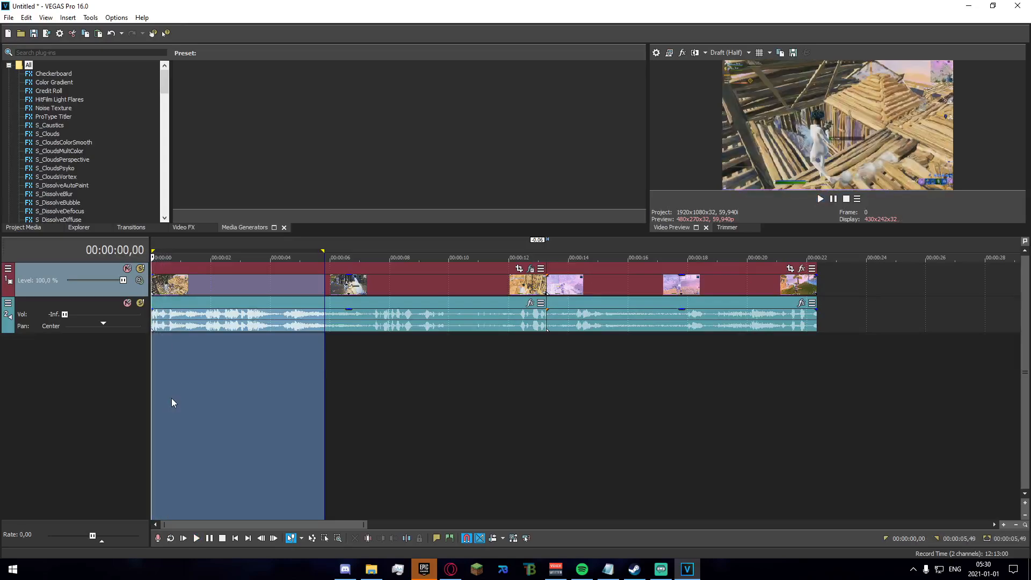
Delete both clips from the timeline and return the cursor to the start
{"action": "left_click", "coordinate": [485, 302]}
{"action": "key", "text": "Delete"}
{"action": "left_click", "coordinate": [566, 295]}
{"action": "key", "text": "Delete"}
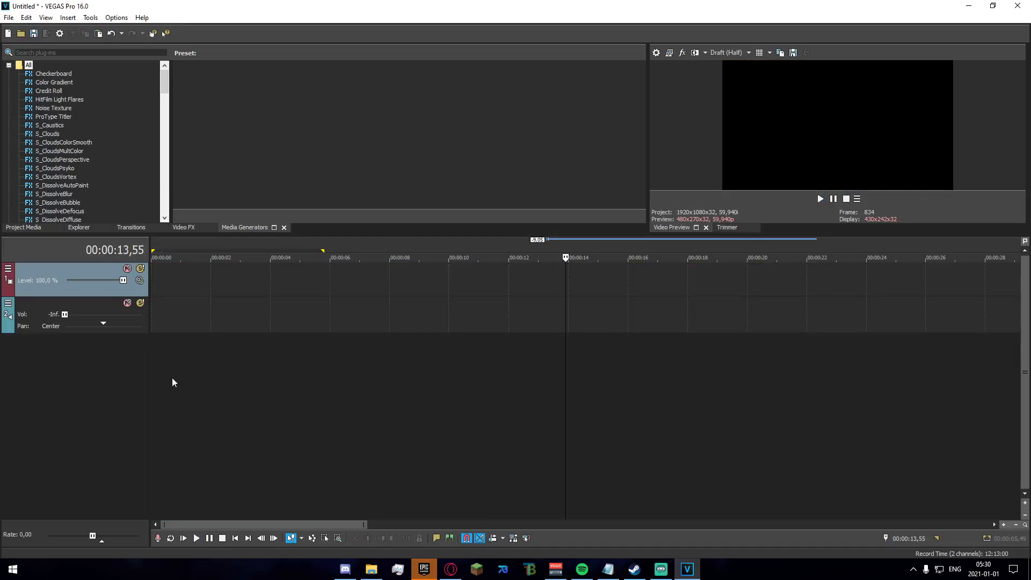
{"action": "left_click_drag", "start_coordinate": [566, 376], "coordinate": [23, 379]}
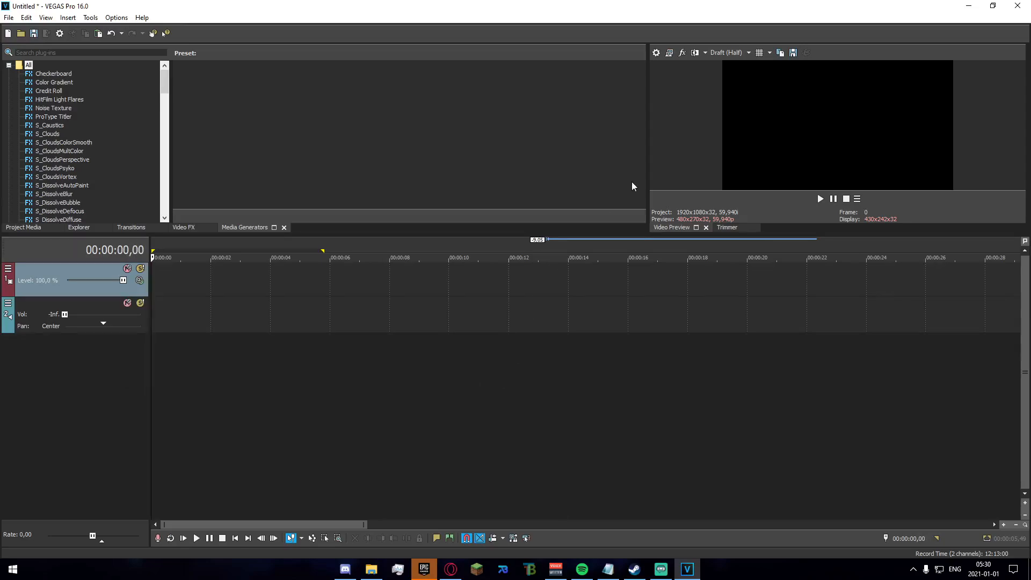
Set the video preview quality to Draft (Quarter)
{"action": "left_click", "coordinate": [726, 53]}
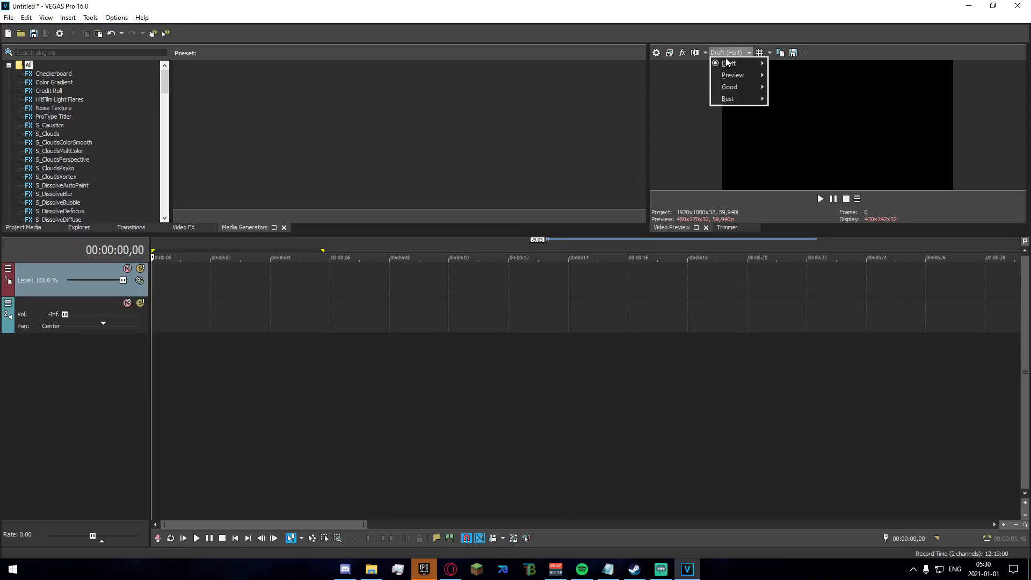
{"action": "mouse_move", "coordinate": [731, 64]}
{"action": "mouse_move", "coordinate": [739, 101]}
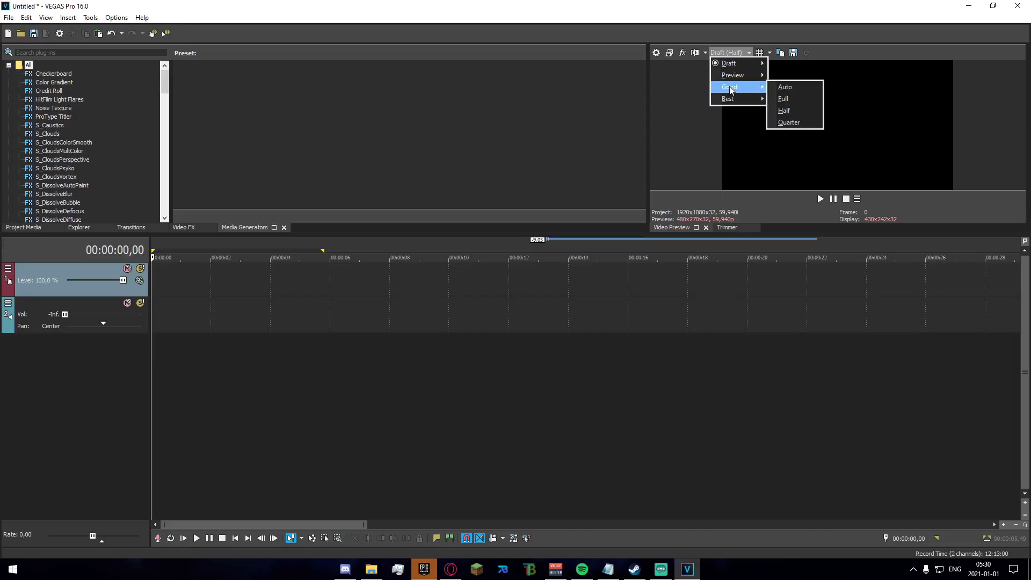
{"action": "left_click", "coordinate": [732, 55]}
{"action": "left_click", "coordinate": [732, 55]}
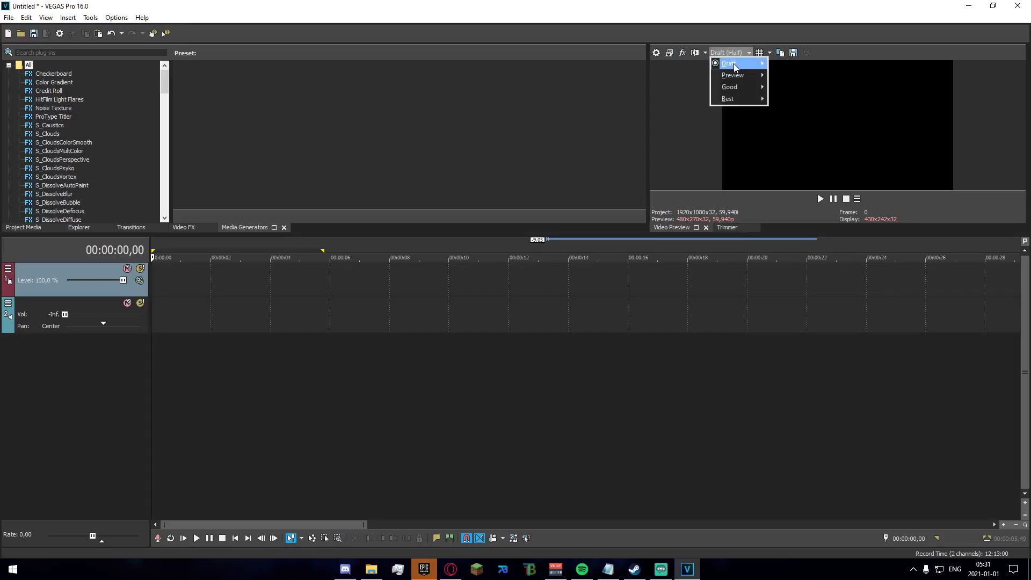
{"action": "mouse_move", "coordinate": [734, 63]}
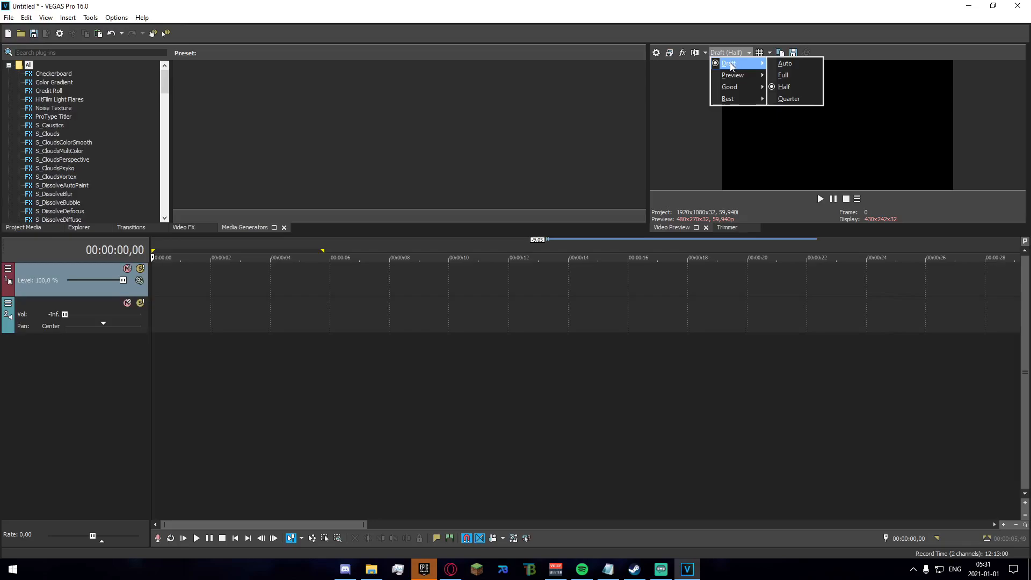
{"action": "left_click", "coordinate": [783, 102]}
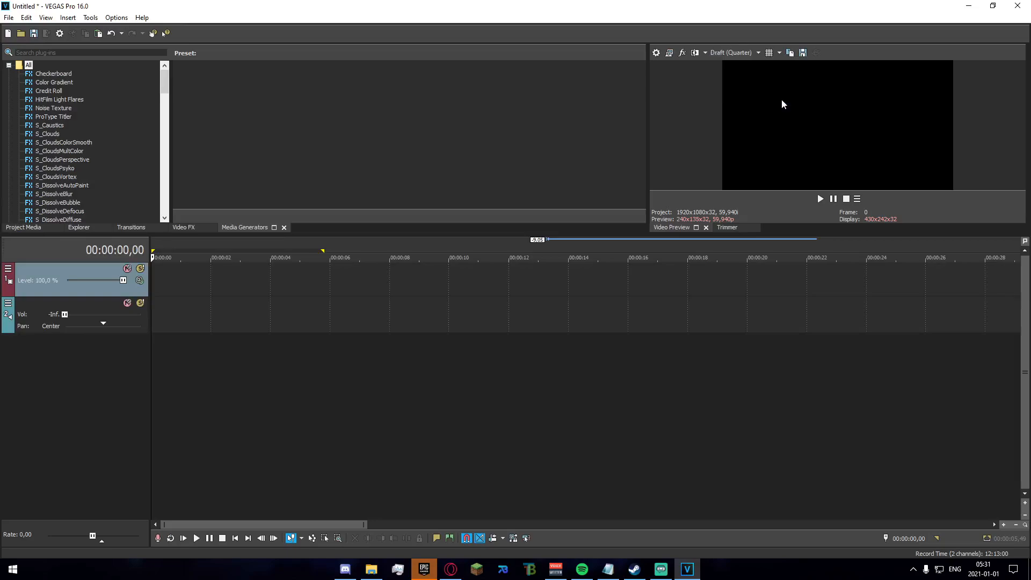
Bring the gameplay clip from the file window to the start of the timeline and place the cursor at 00:00:03,12
{"action": "left_click", "coordinate": [734, 52]}
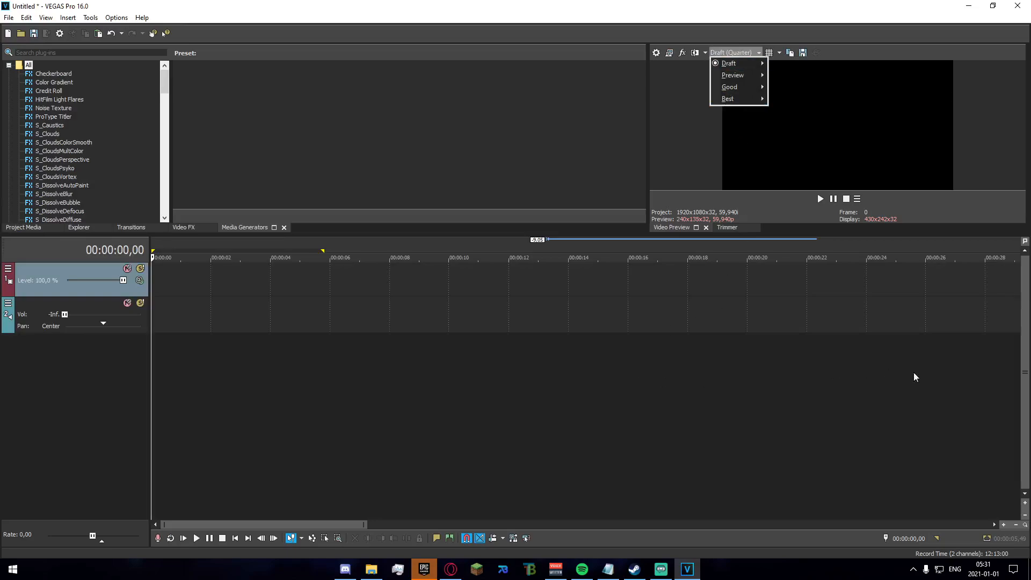
{"action": "key", "text": "alt+Tab"}
{"action": "left_click_drag", "start_coordinate": [1030, 285], "coordinate": [161, 285]}
{"action": "left_click", "coordinate": [603, 223]}
{"action": "left_click", "coordinate": [247, 290]}
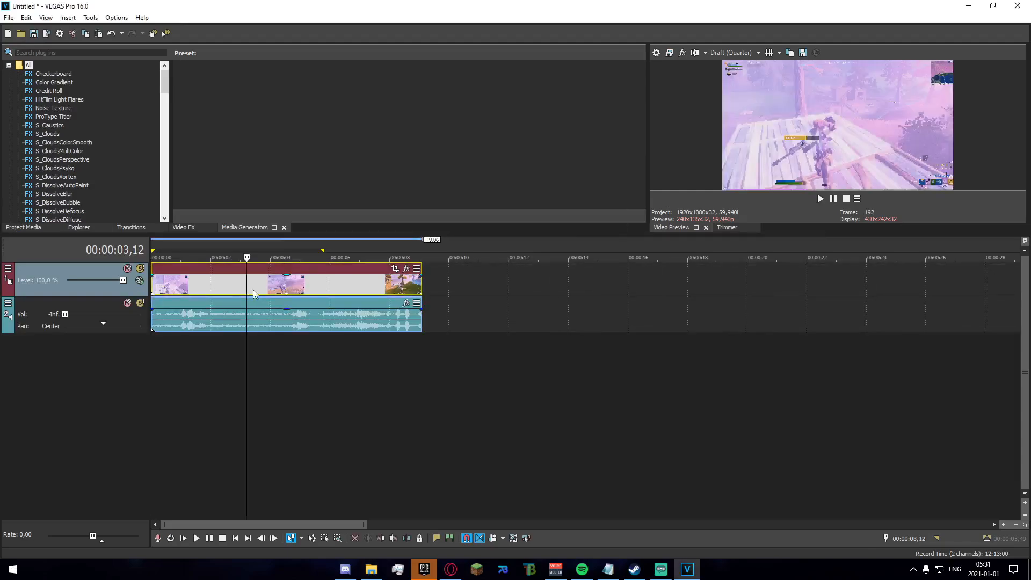
{"action": "scroll", "coordinate": [253, 289], "scroll_direction": "up", "scroll_amount": 2}
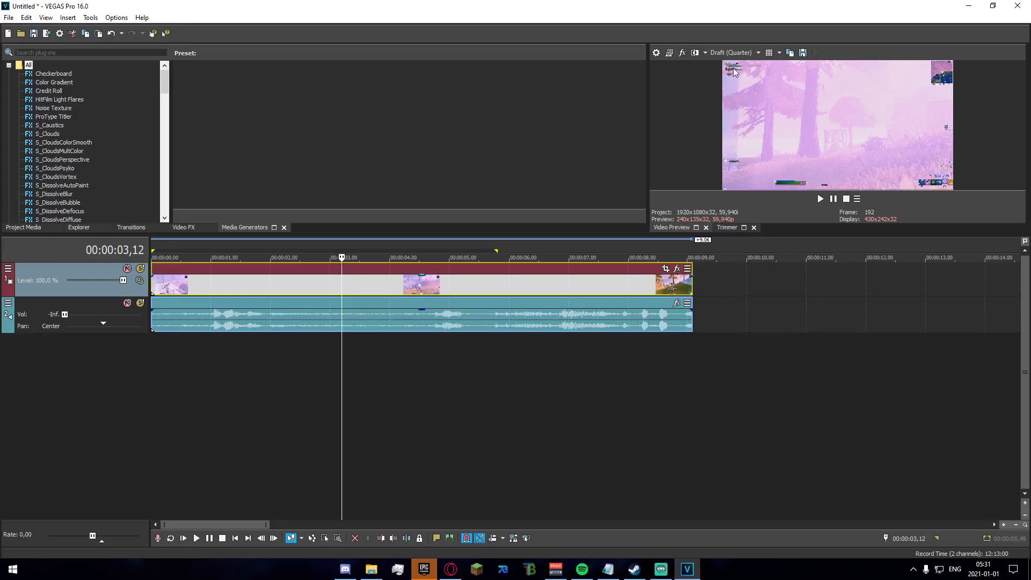
Set the video preview quality to Draft (Half) and move the cursor to 00:00:04,21 to check the picture
{"action": "left_click", "coordinate": [732, 52]}
{"action": "mouse_move", "coordinate": [745, 62]}
{"action": "left_click", "coordinate": [788, 85]}
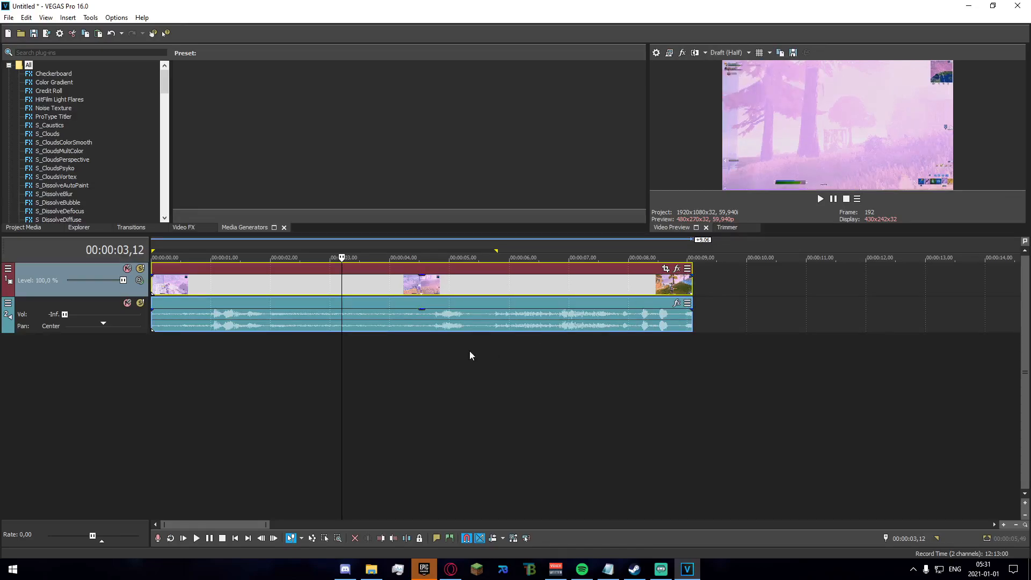
{"action": "left_click", "coordinate": [411, 352]}
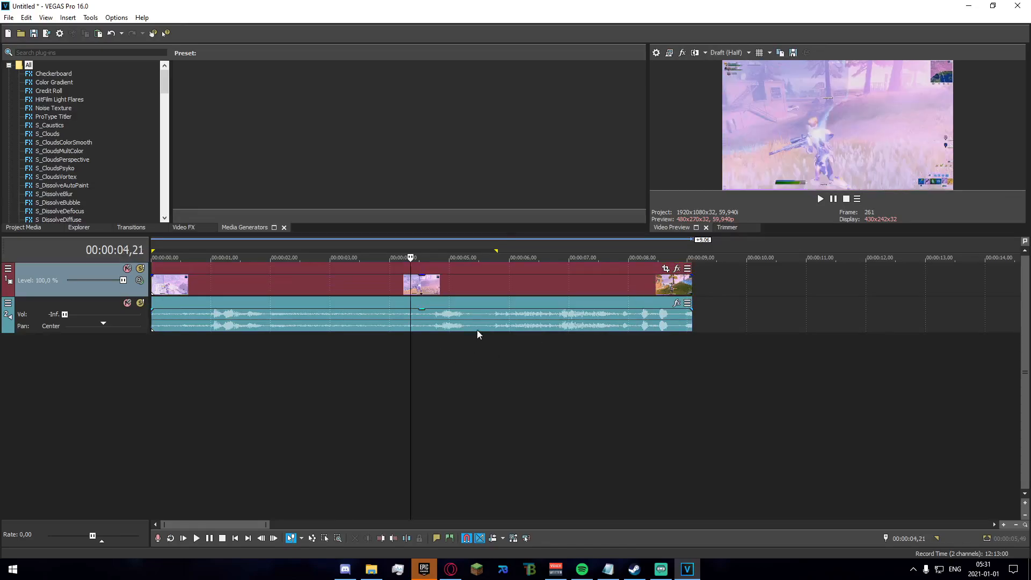
{"action": "left_click", "coordinate": [729, 53]}
{"action": "mouse_move", "coordinate": [739, 69]}
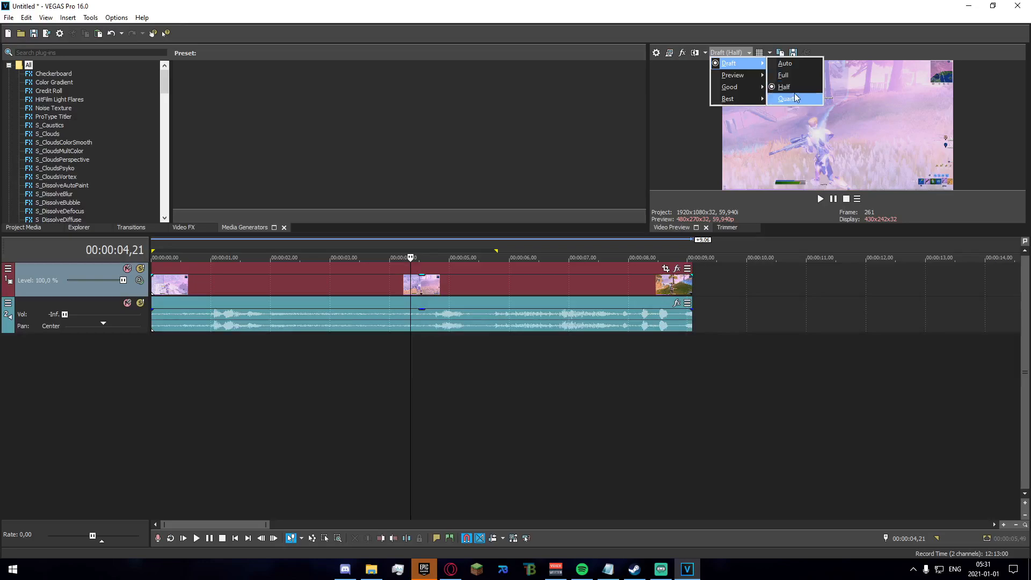
{"action": "mouse_move", "coordinate": [739, 102]}
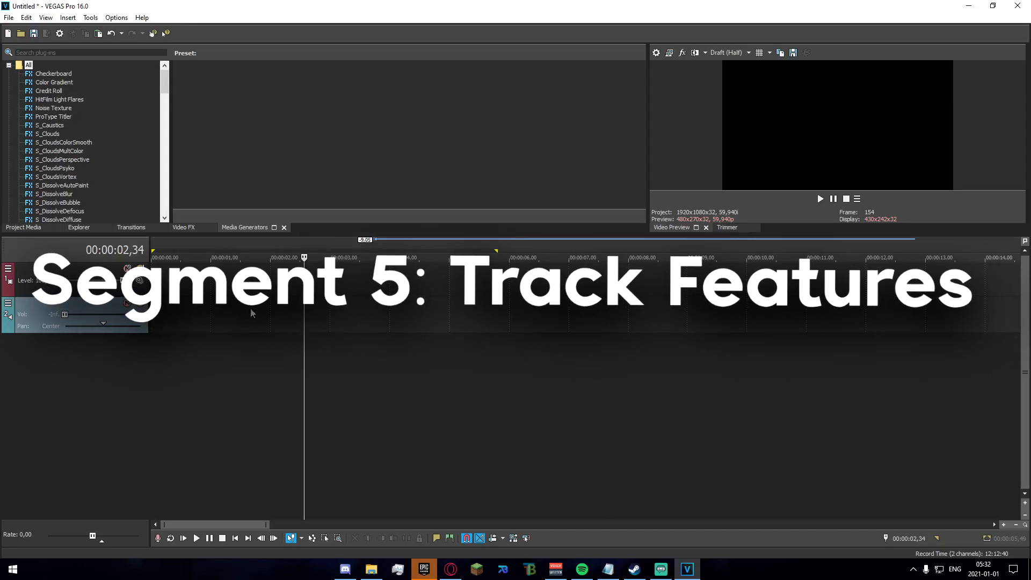
Examine the empty video and audio tracks on the timeline, selecting each one in turn
{"action": "left_click", "coordinate": [278, 334]}
{"action": "left_click", "coordinate": [272, 331]}
{"action": "left_click", "coordinate": [271, 346]}
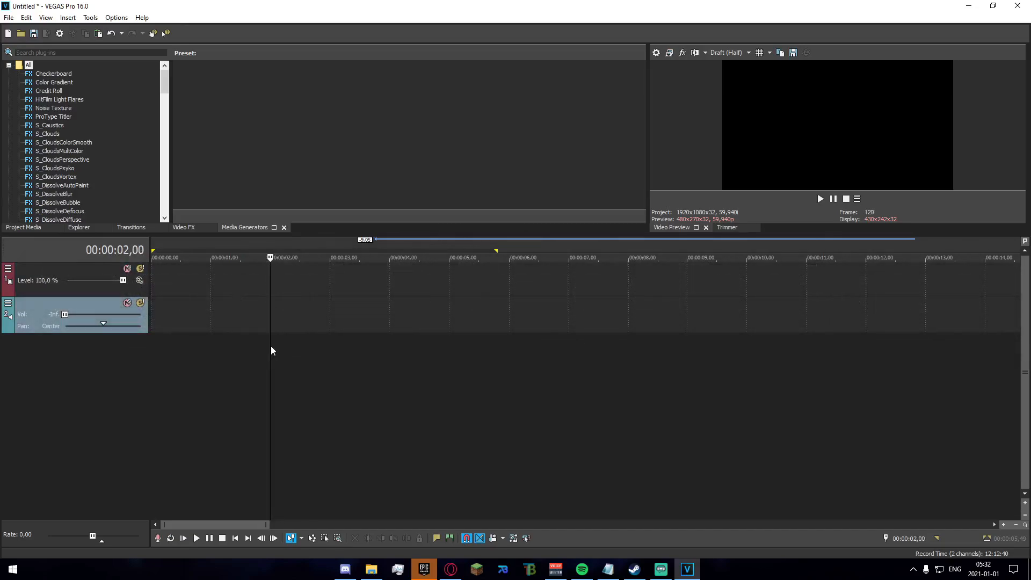
{"action": "scroll", "coordinate": [273, 397], "scroll_direction": "up", "scroll_amount": 3}
{"action": "scroll", "coordinate": [273, 401], "scroll_direction": "up", "scroll_amount": 1}
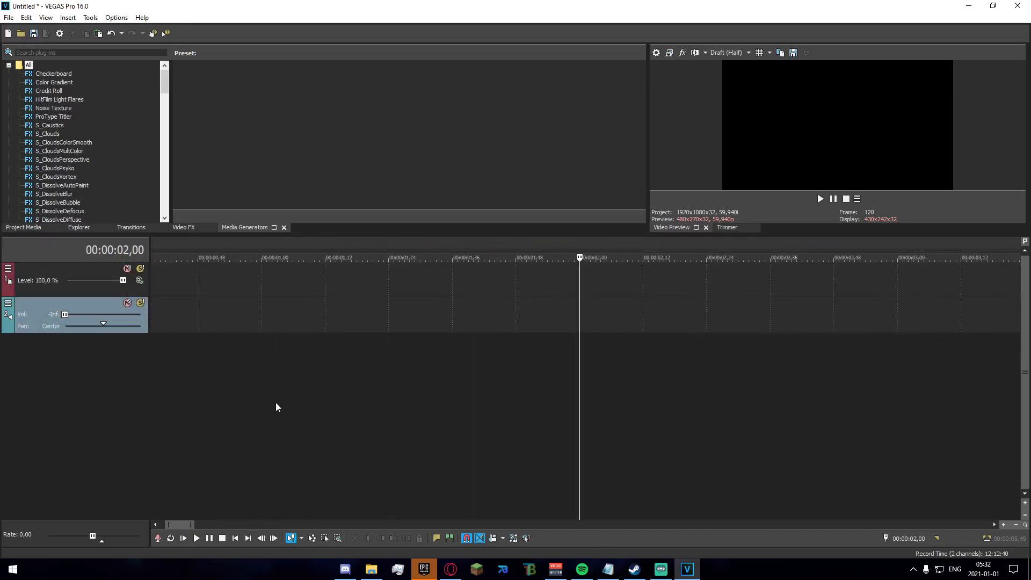
{"action": "scroll", "coordinate": [275, 401], "scroll_direction": "down", "scroll_amount": 5}
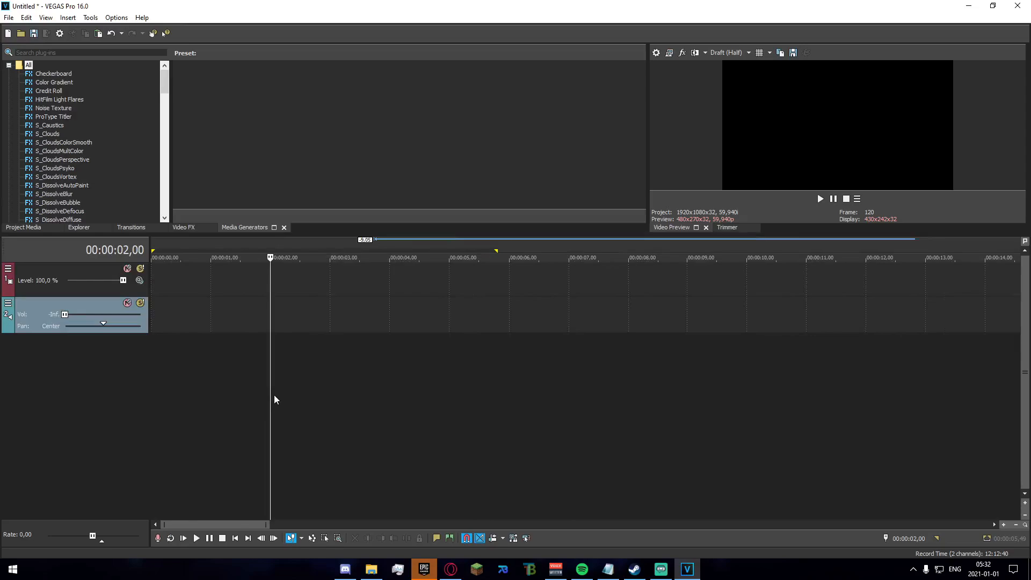
{"action": "left_click", "coordinate": [228, 276]}
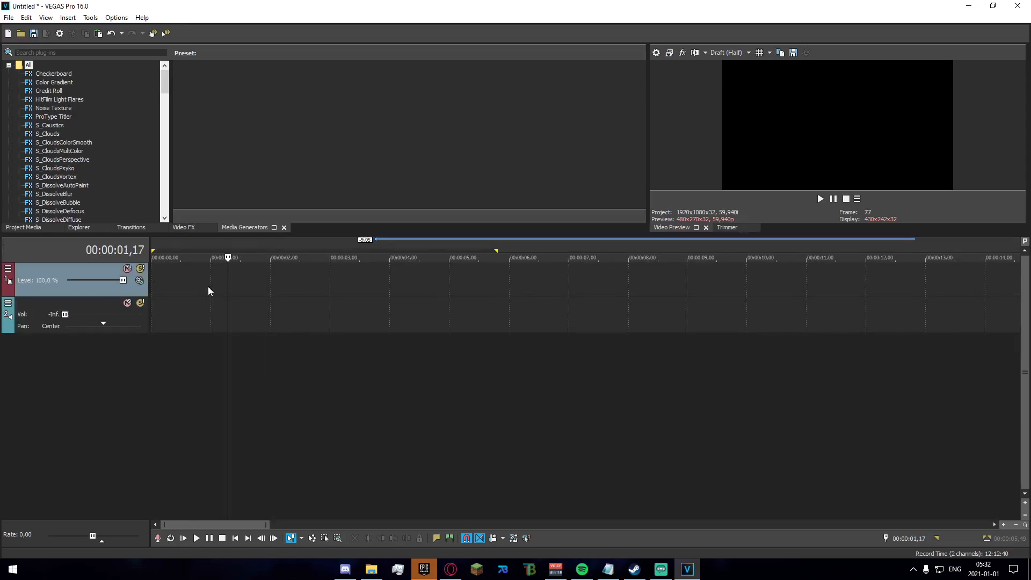
{"action": "left_click", "coordinate": [164, 311]}
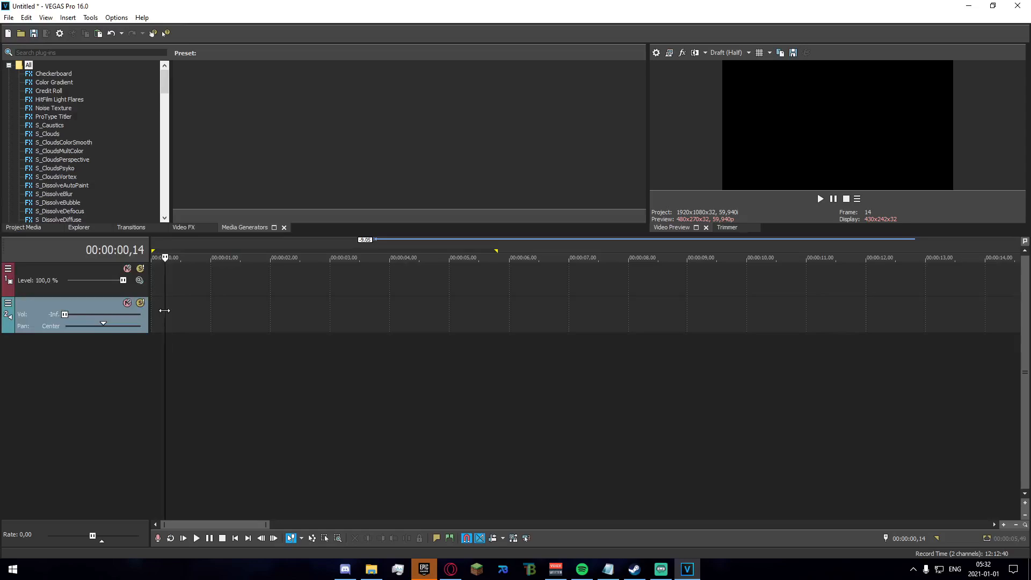
{"action": "left_click", "coordinate": [157, 280]}
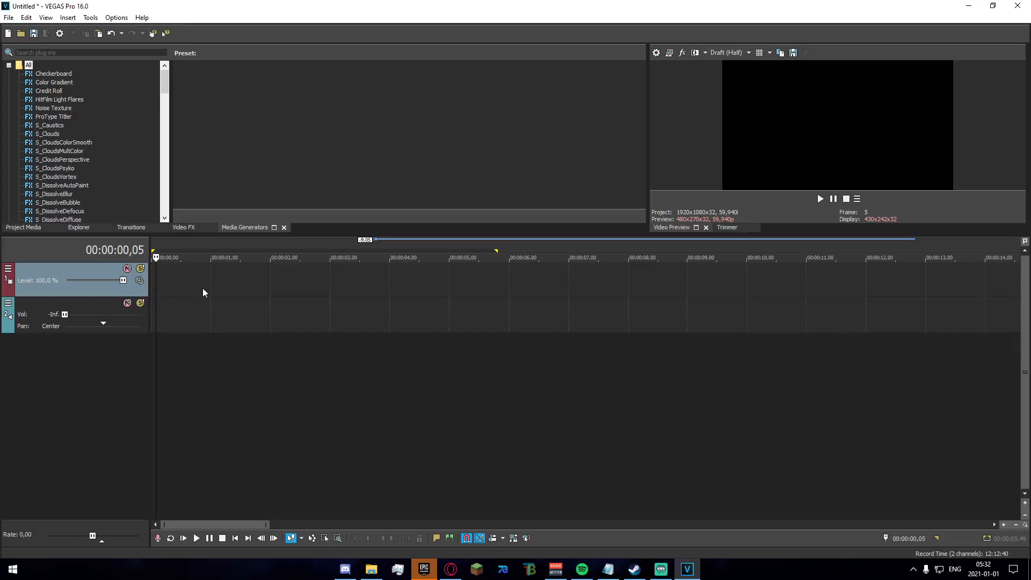
{"action": "scroll", "coordinate": [206, 293], "scroll_direction": "up", "scroll_amount": 4}
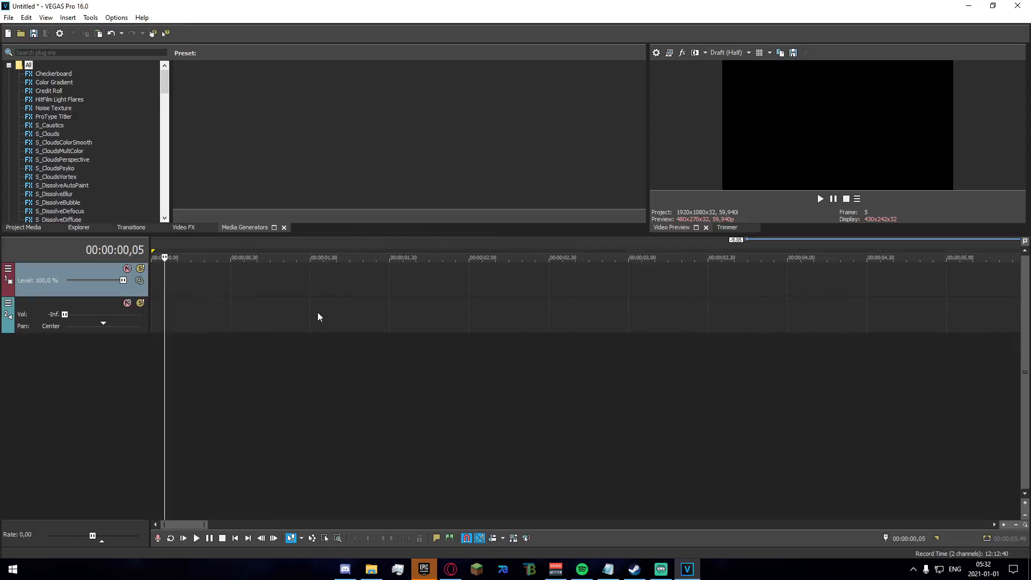
{"action": "left_click", "coordinate": [262, 318]}
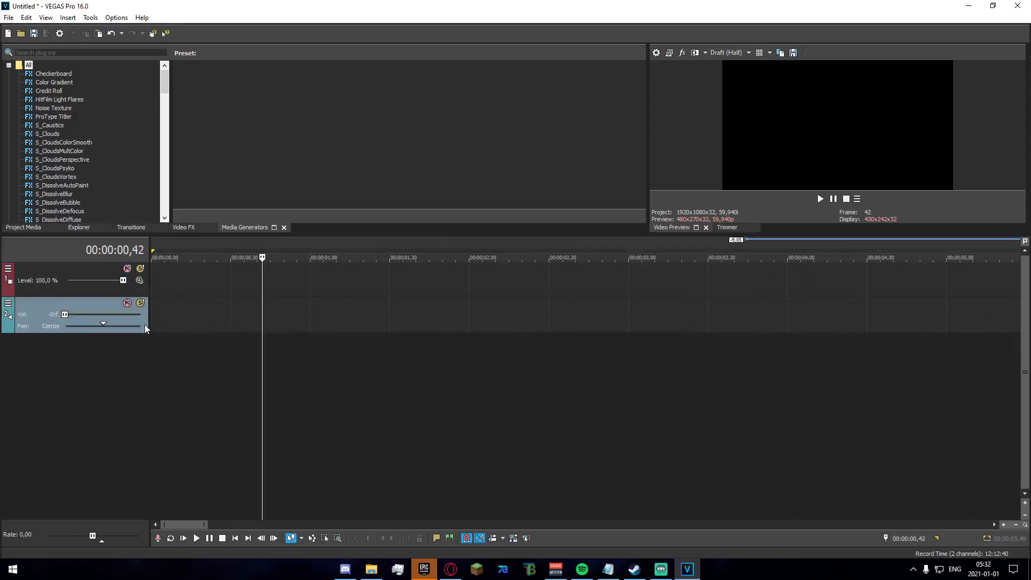
{"action": "left_click", "coordinate": [230, 325]}
{"action": "scroll", "coordinate": [244, 352], "scroll_direction": "up", "scroll_amount": 2}
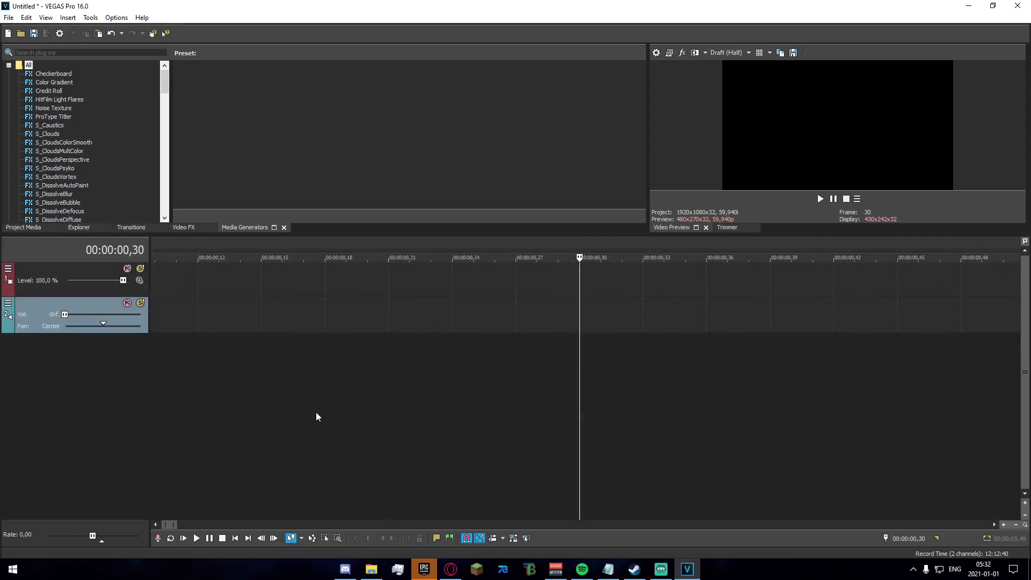
{"action": "scroll", "coordinate": [452, 404], "scroll_direction": "down", "scroll_amount": 1}
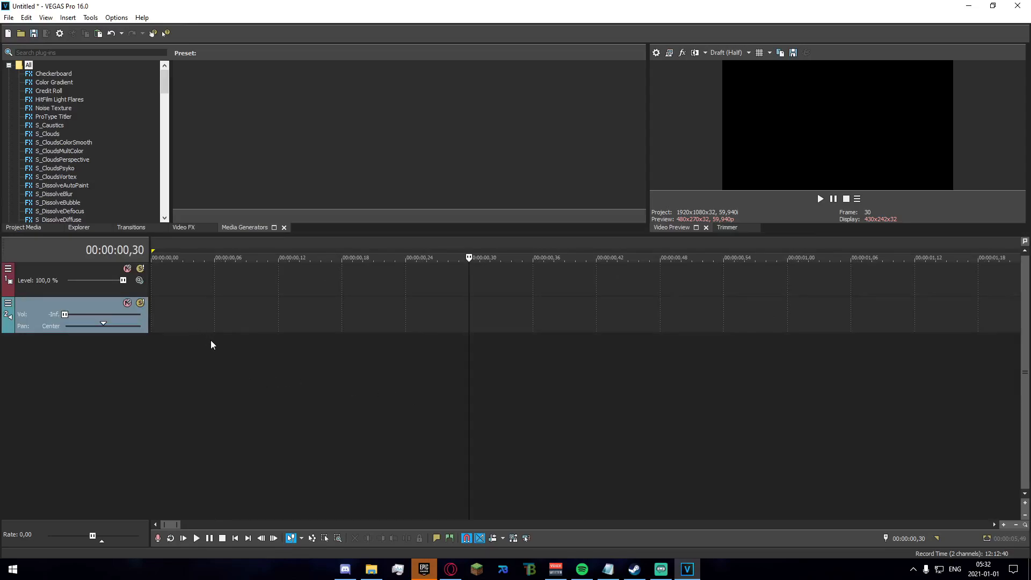
Review the video track's options and set its compositing mode to Add
{"action": "left_click", "coordinate": [140, 281]}
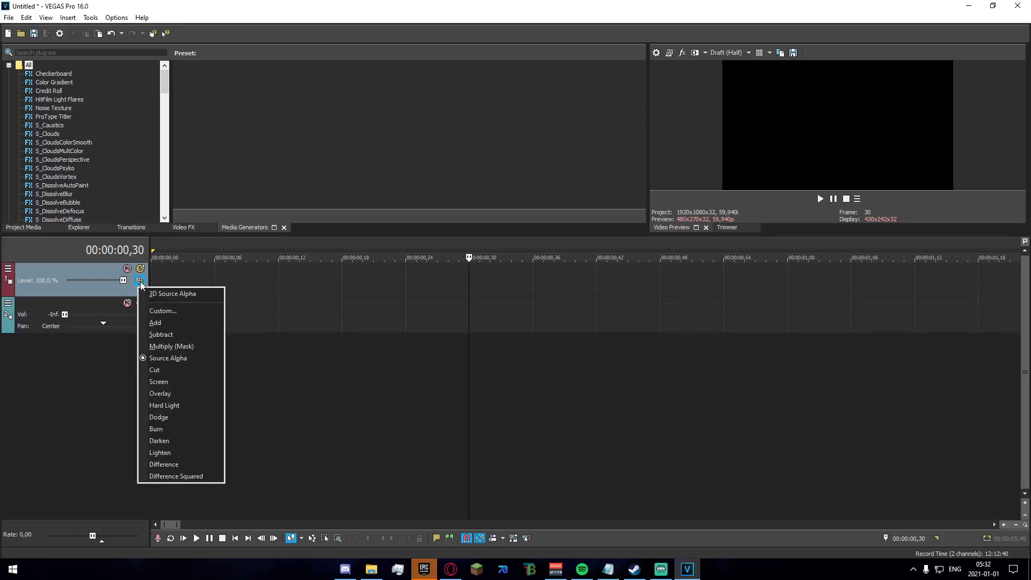
{"action": "left_click", "coordinate": [9, 270]}
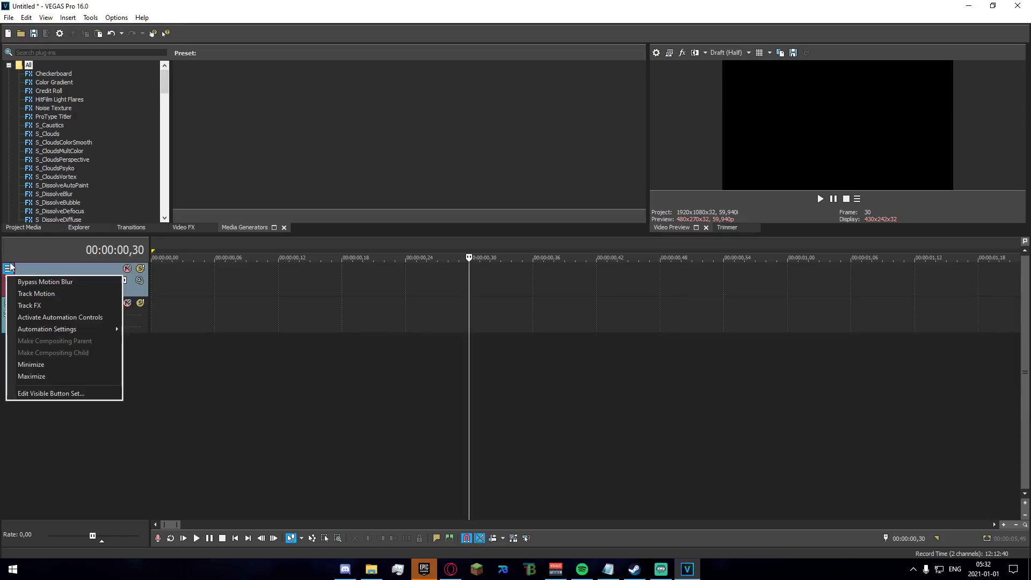
{"action": "left_click", "coordinate": [140, 281]}
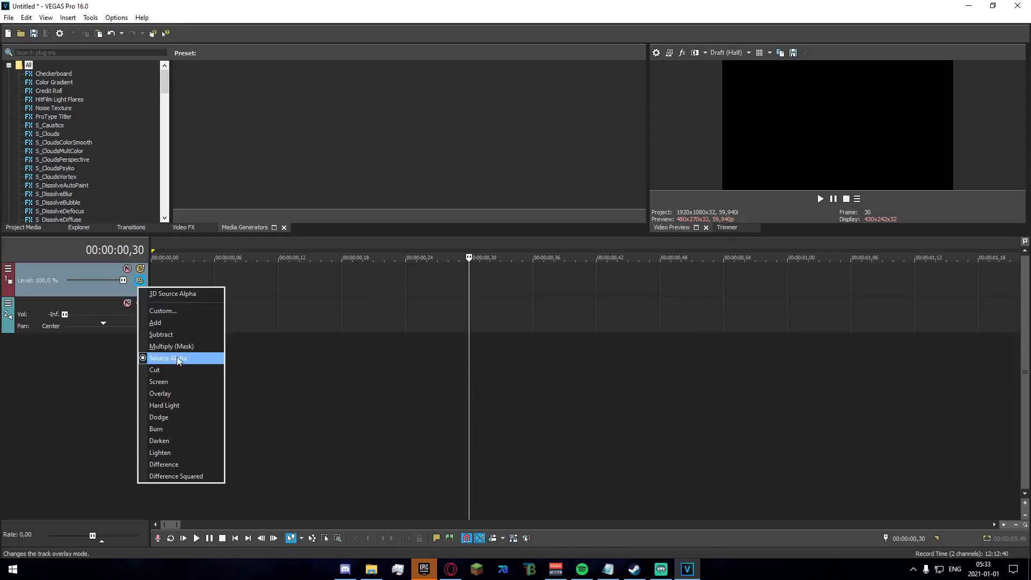
{"action": "left_click", "coordinate": [157, 322]}
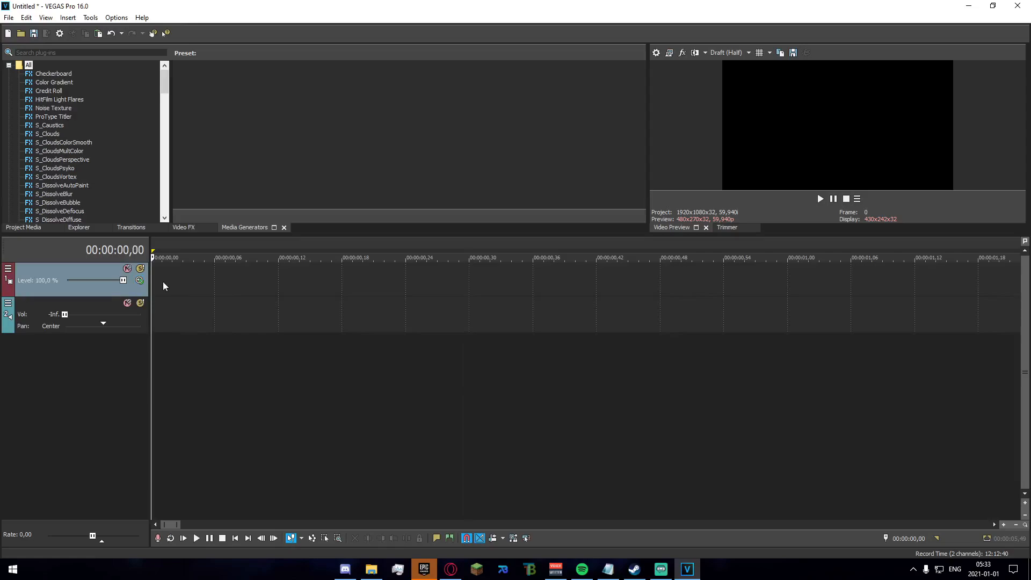
Set the video track's compositing mode to 3D Source Alpha
{"action": "left_click", "coordinate": [140, 279]}
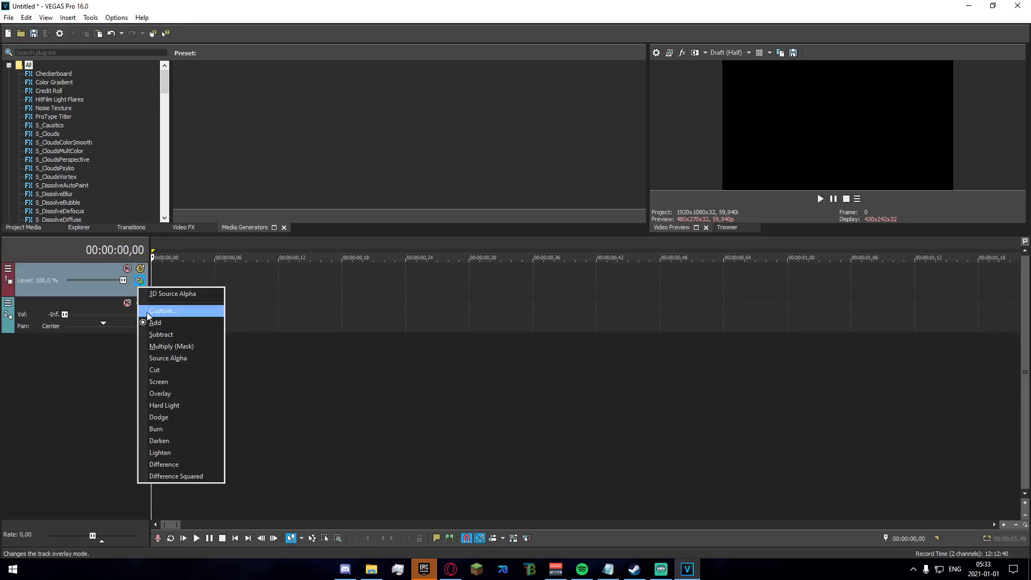
{"action": "left_click", "coordinate": [172, 293]}
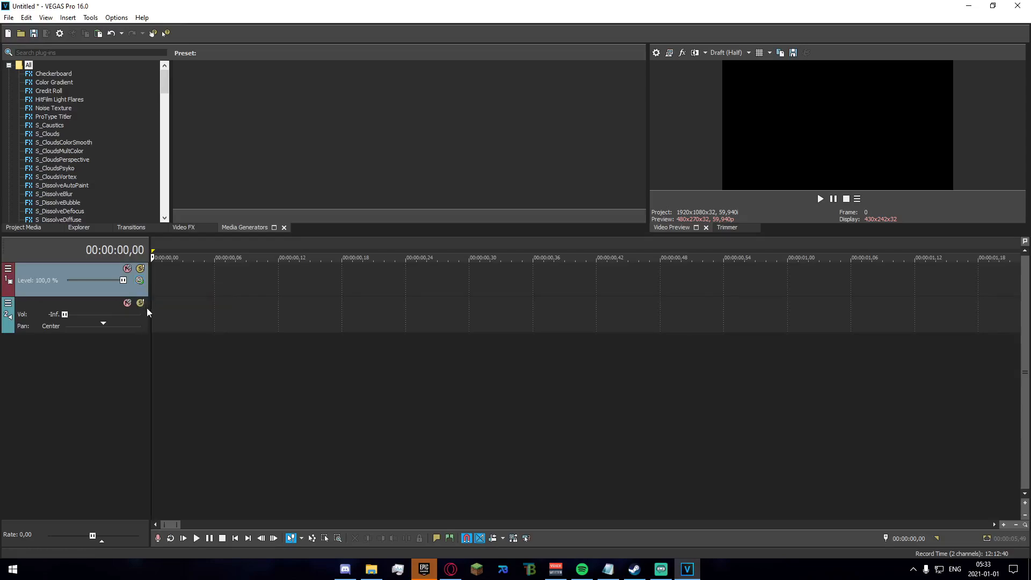
{"action": "left_click", "coordinate": [139, 280]}
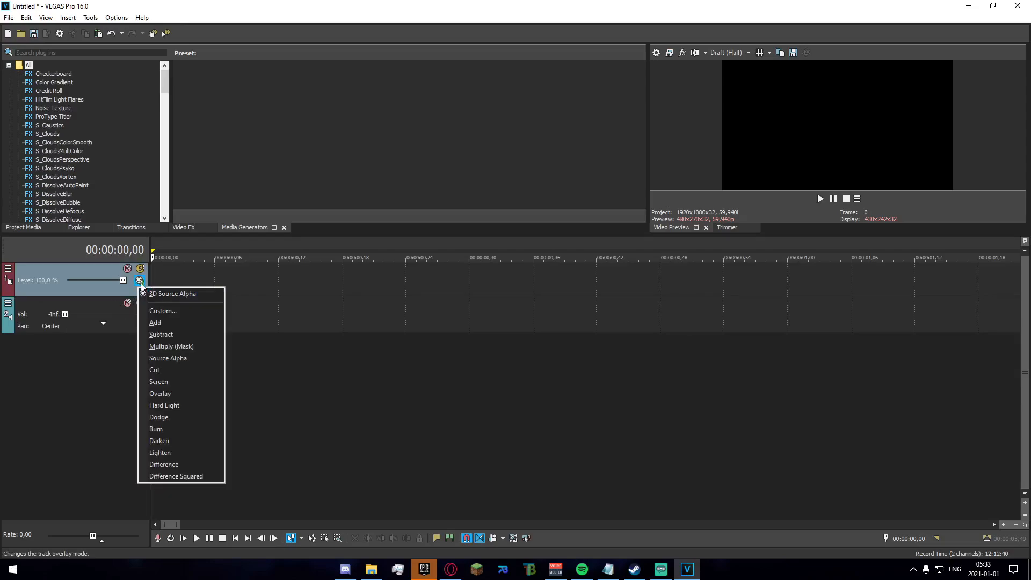
{"action": "left_click", "coordinate": [168, 298]}
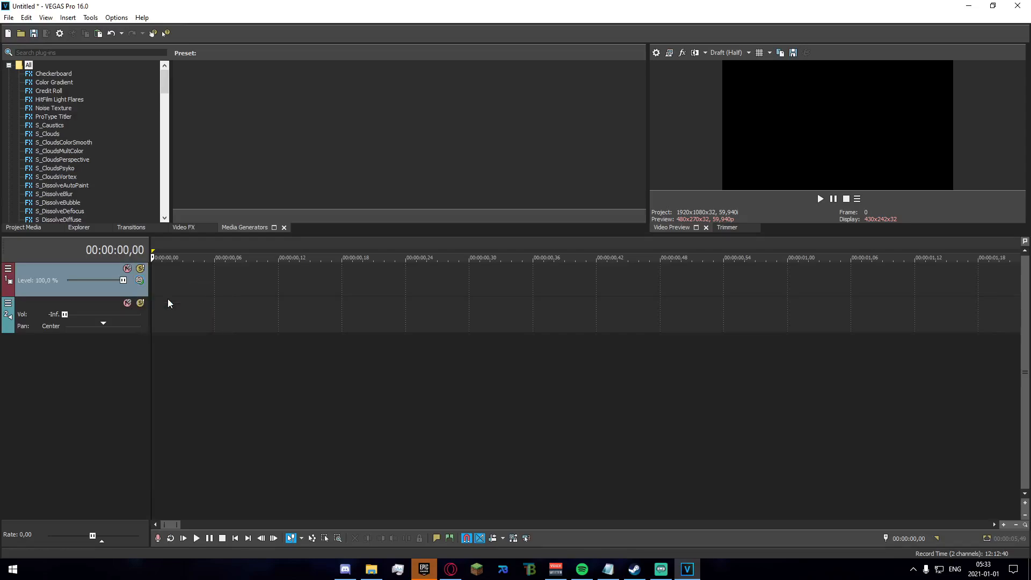
Tilt the video track in 3D with Track Motion to an orientation of about X -166.7, Y 7.4, Z 178.7, and close the editor
{"action": "left_click", "coordinate": [8, 269]}
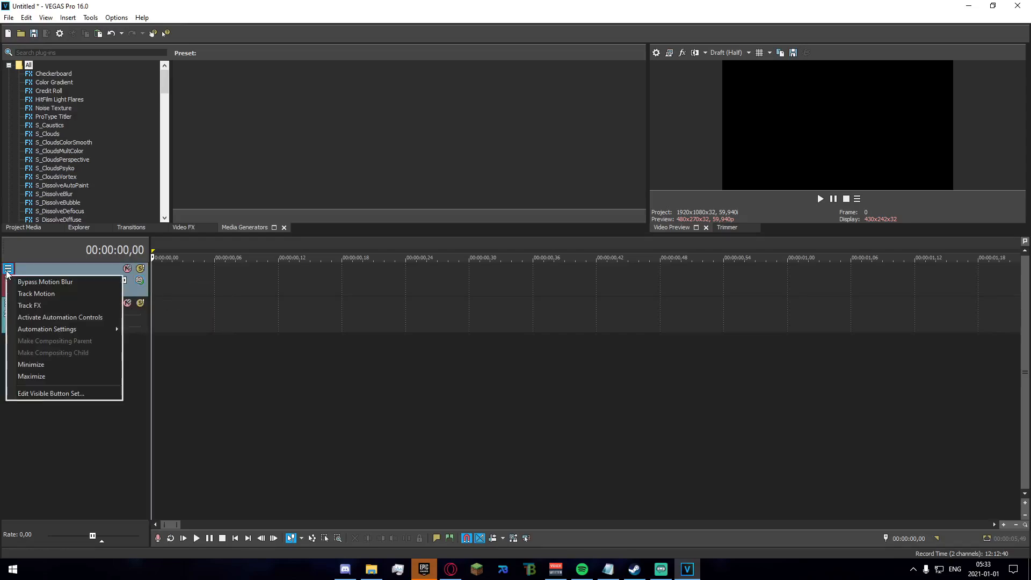
{"action": "left_click", "coordinate": [42, 295]}
{"action": "mouse_move", "coordinate": [594, 291]}
{"action": "left_mouse_down"}
{"action": "mouse_move", "coordinate": [646, 288]}
{"action": "mouse_move", "coordinate": [578, 291]}
{"action": "mouse_move", "coordinate": [585, 271]}
{"action": "mouse_move", "coordinate": [639, 258]}
{"action": "mouse_move", "coordinate": [606, 265]}
{"action": "mouse_move", "coordinate": [595, 289]}
{"action": "left_mouse_up"}
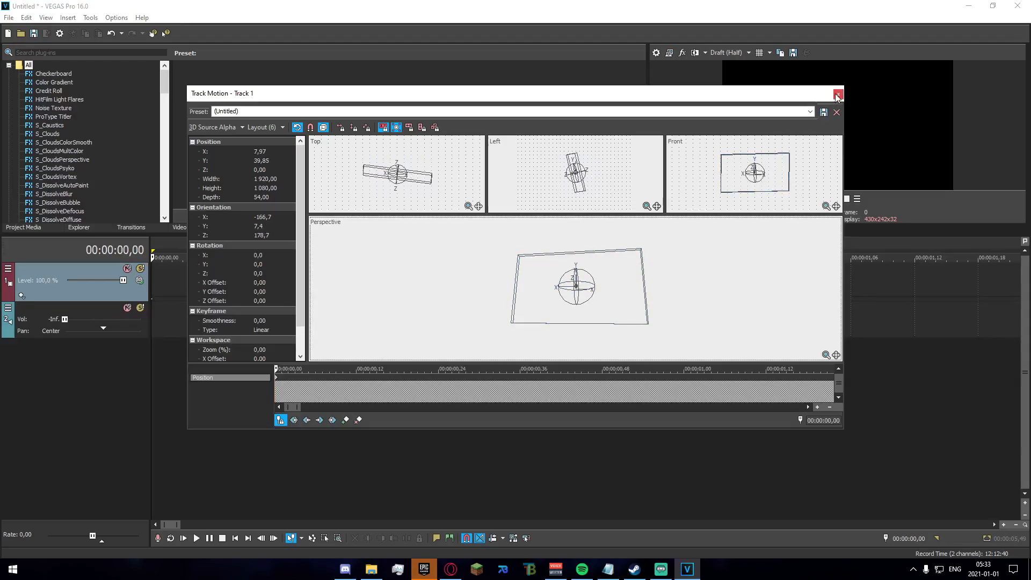
{"action": "left_click", "coordinate": [838, 94]}
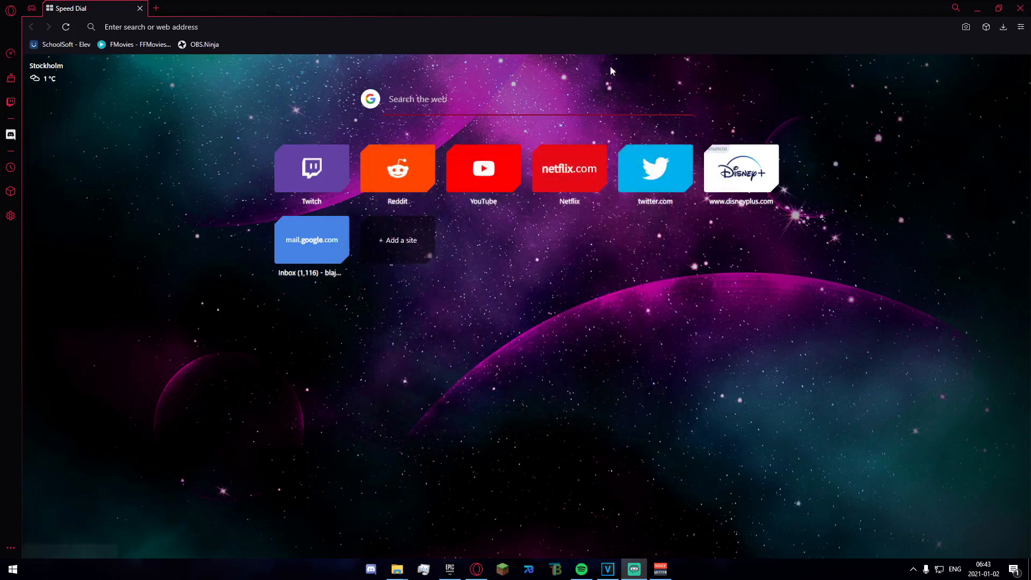
Search the web in the Opera browser for "preset manager" and open the Sony Preset Manager 2.0 page on software.informer
{"action": "left_click", "coordinate": [610, 24]}
{"action": "type", "text": "preset manage"}
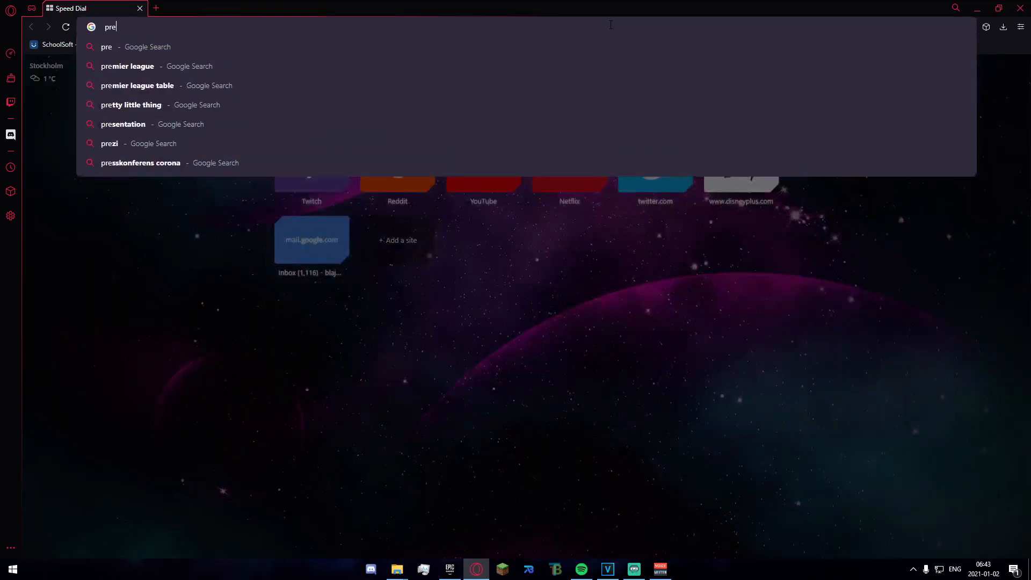
{"action": "type", "text": "r"}
{"action": "key", "text": "Return"}
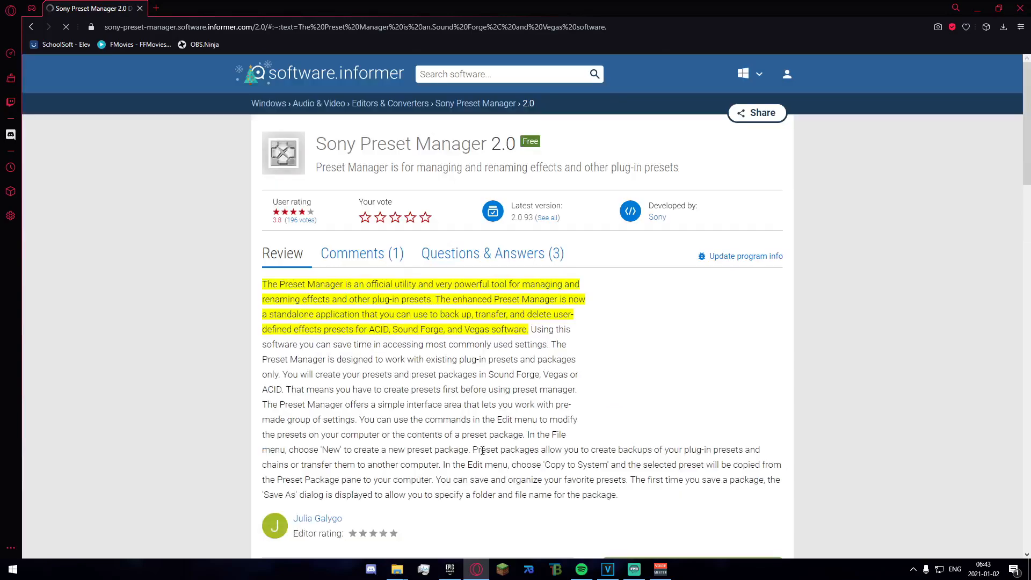
Download the Preset Manager installer presetmngr20k.exe to the Jonik EC folder and dismiss the Software Informer Client offer
{"action": "scroll", "coordinate": [638, 438], "scroll_direction": "down", "scroll_amount": 2}
{"action": "left_click", "coordinate": [640, 378]}
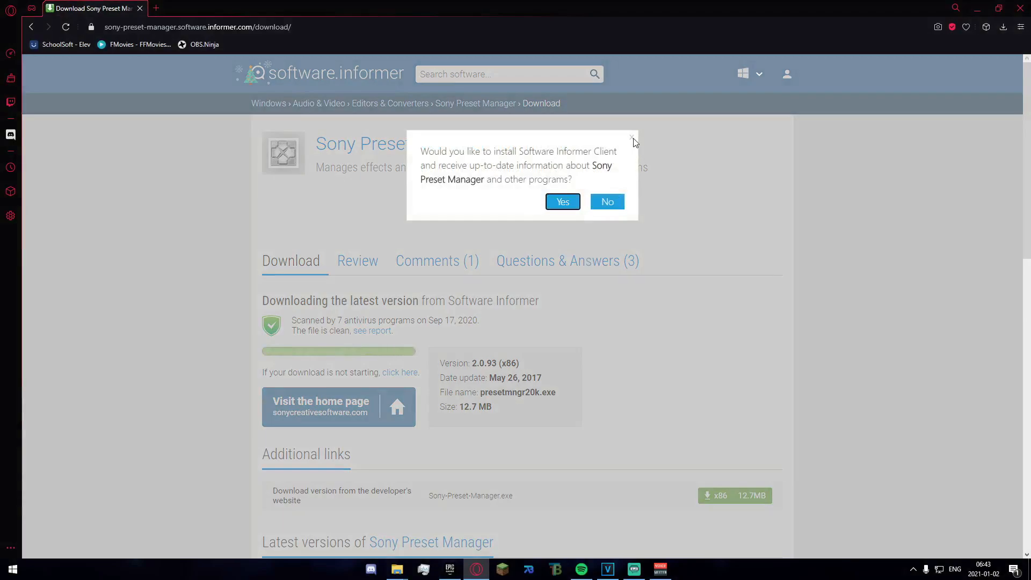
{"action": "left_click", "coordinate": [606, 203]}
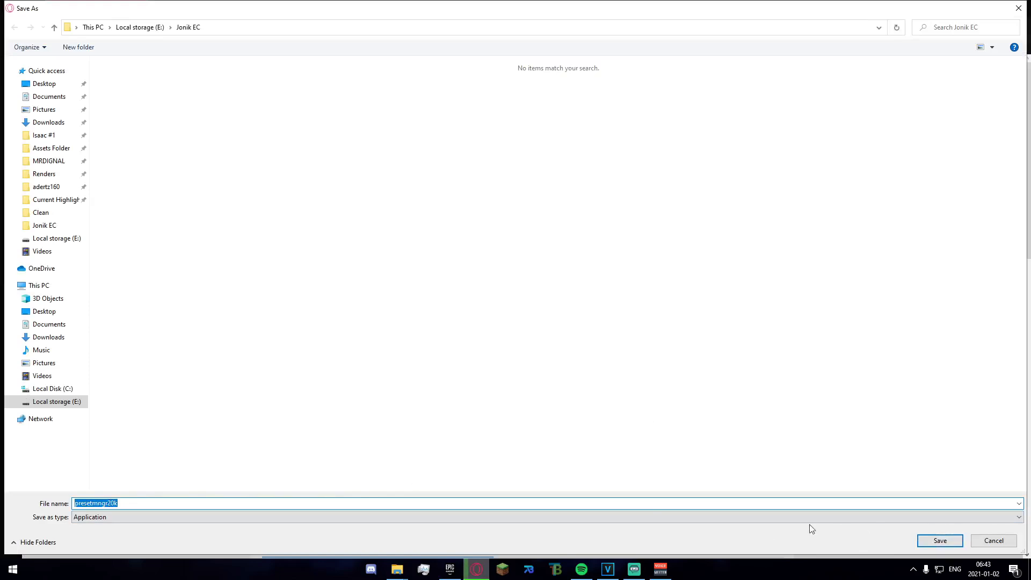
{"action": "left_click", "coordinate": [935, 542]}
{"action": "left_click", "coordinate": [1001, 27]}
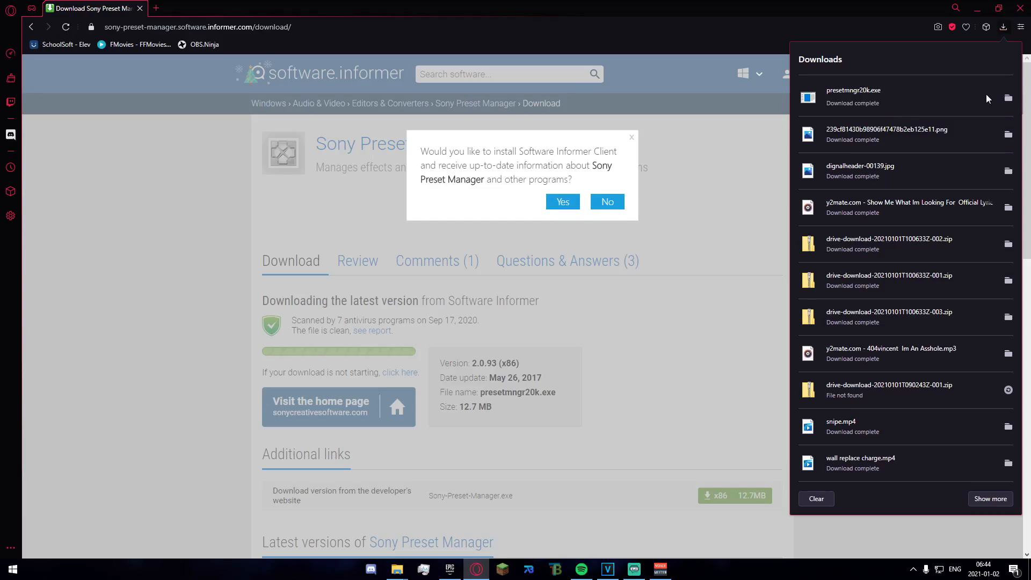
{"action": "left_click", "coordinate": [924, 111]}
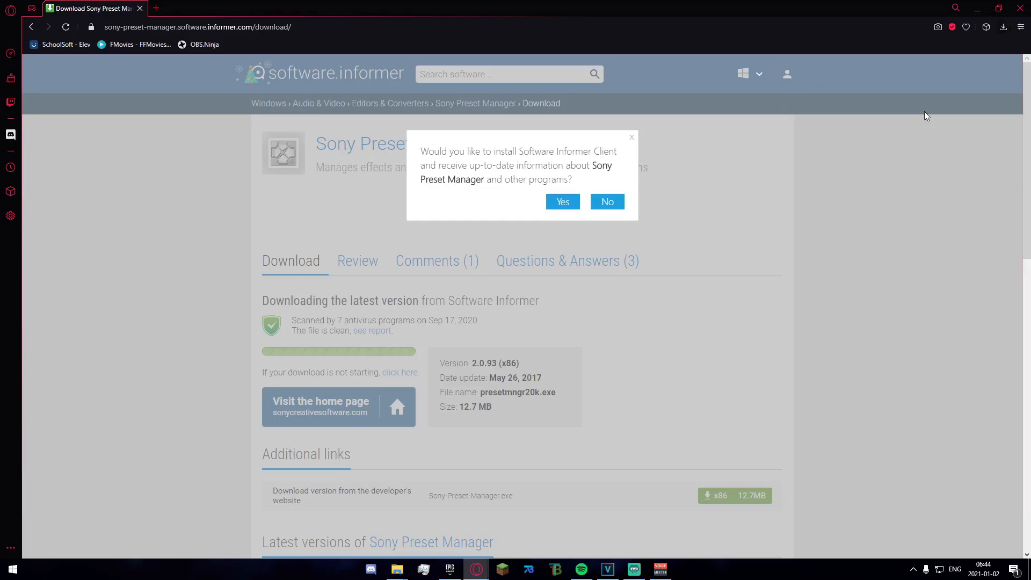
{"action": "left_click", "coordinate": [631, 139]}
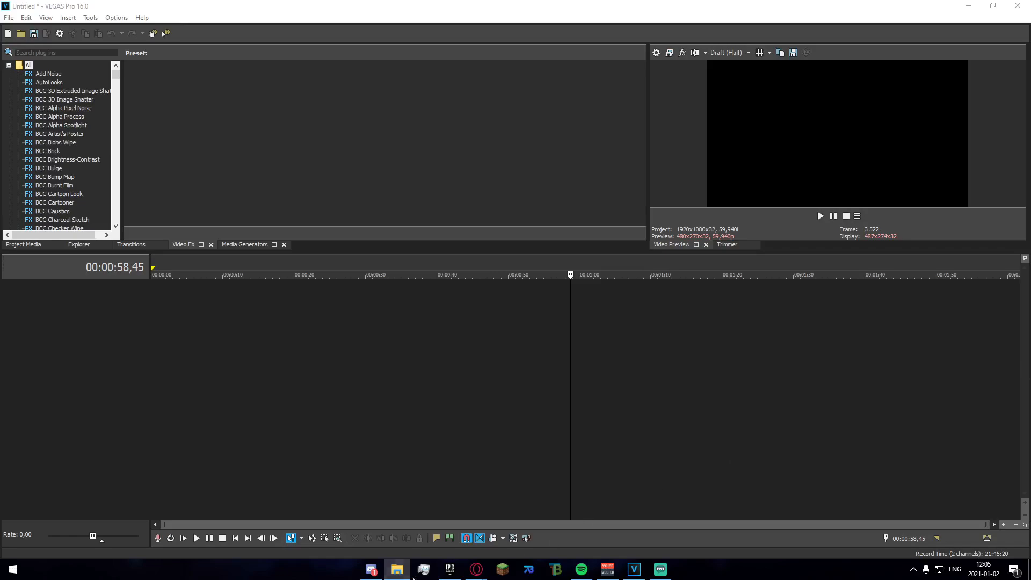
Switch to VEGAS Pro, add the gameplay clip at the start of the timeline, and decline matching the project settings to it
{"action": "mouse_move", "coordinate": [397, 570]}
{"action": "left_click_drag", "start_coordinate": [670, 334], "coordinate": [578, 339]}
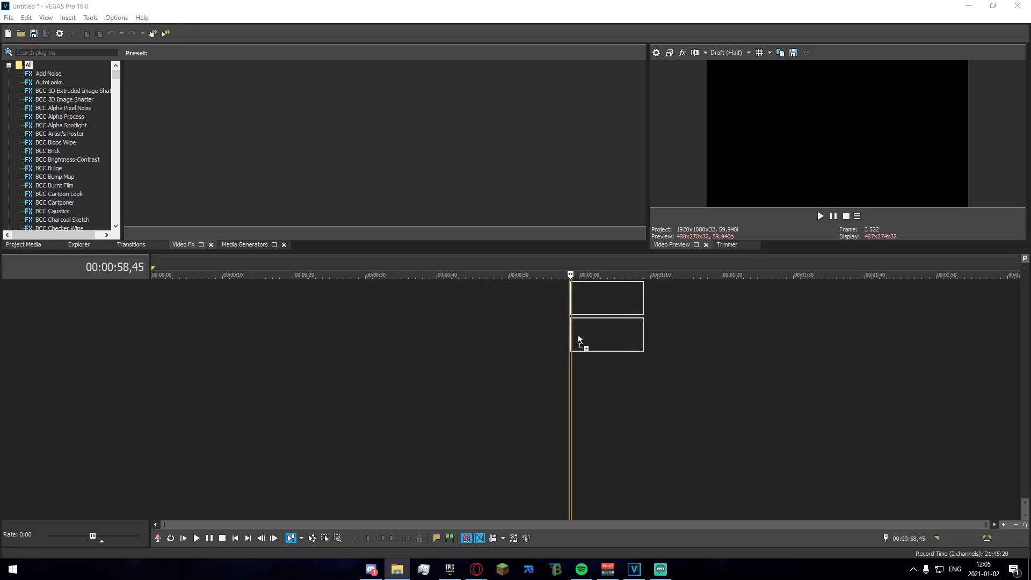
{"action": "left_click_drag", "start_coordinate": [579, 339], "coordinate": [150, 296]}
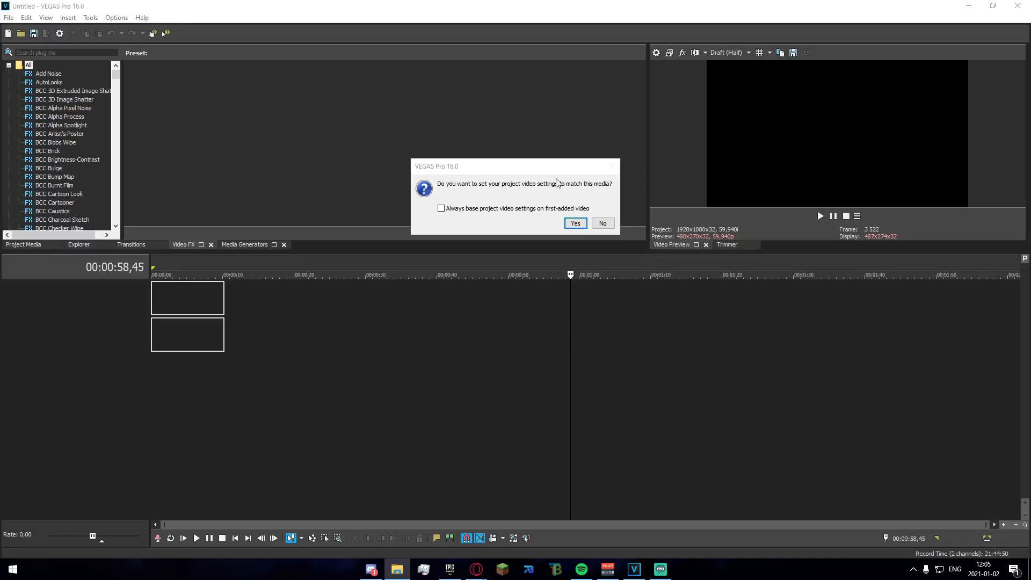
{"action": "left_click", "coordinate": [602, 223]}
{"action": "left_click", "coordinate": [182, 412]}
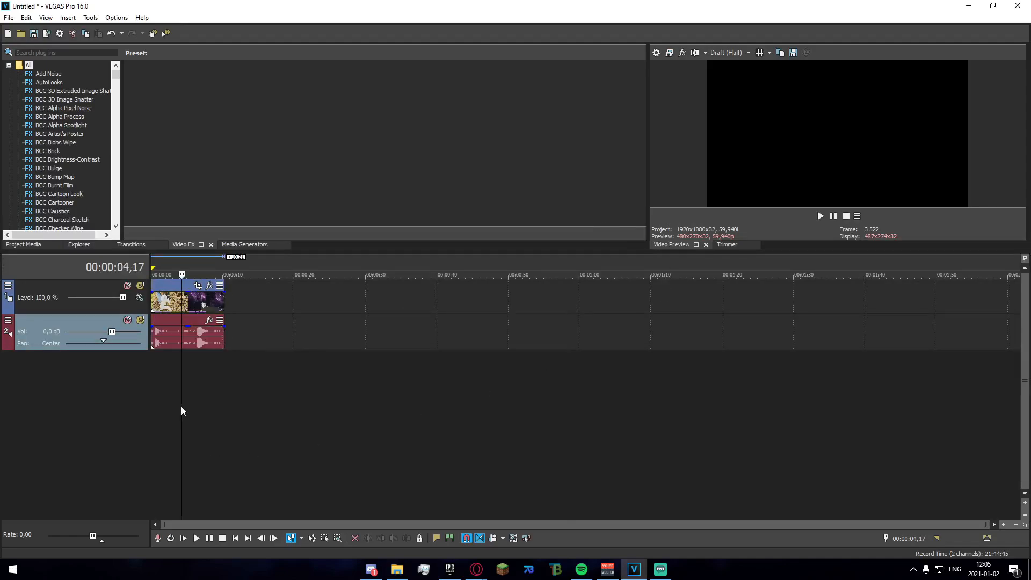
Review the video event's properties, including its resample mode and playback rate, and close them without changes
{"action": "scroll", "coordinate": [182, 412], "scroll_direction": "up", "scroll_amount": 3}
{"action": "right_click", "coordinate": [332, 330]}
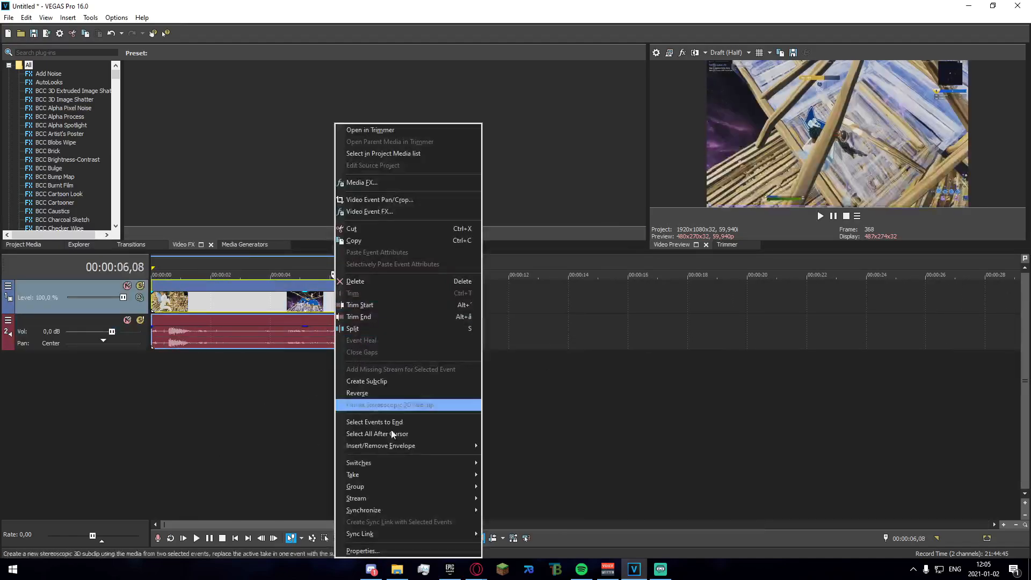
{"action": "left_click", "coordinate": [468, 551]}
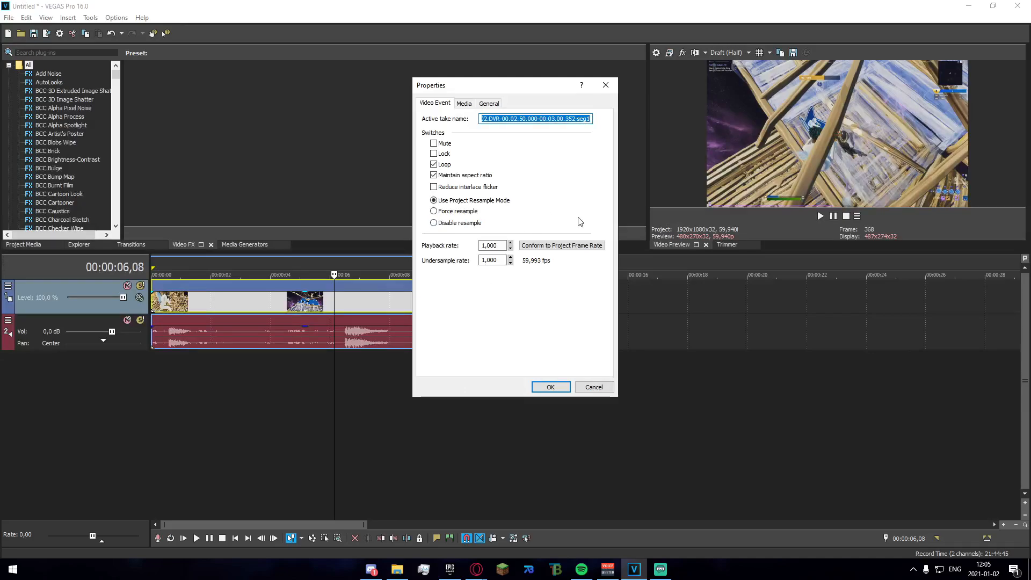
{"action": "left_click", "coordinate": [605, 85]}
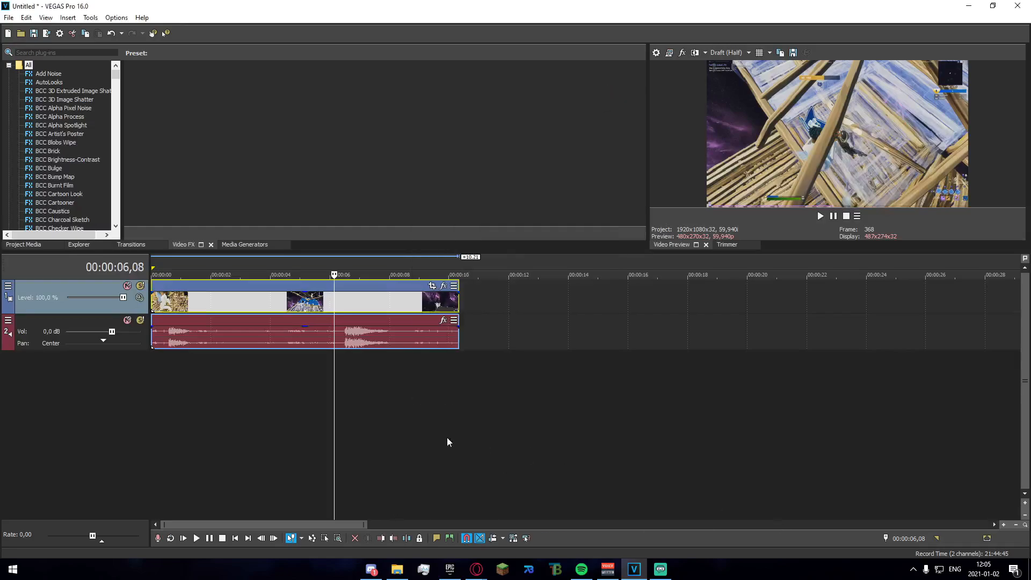
Lower the gameplay audio track's volume to -Inf
{"action": "scroll", "coordinate": [656, 340], "scroll_direction": "down", "scroll_amount": 3}
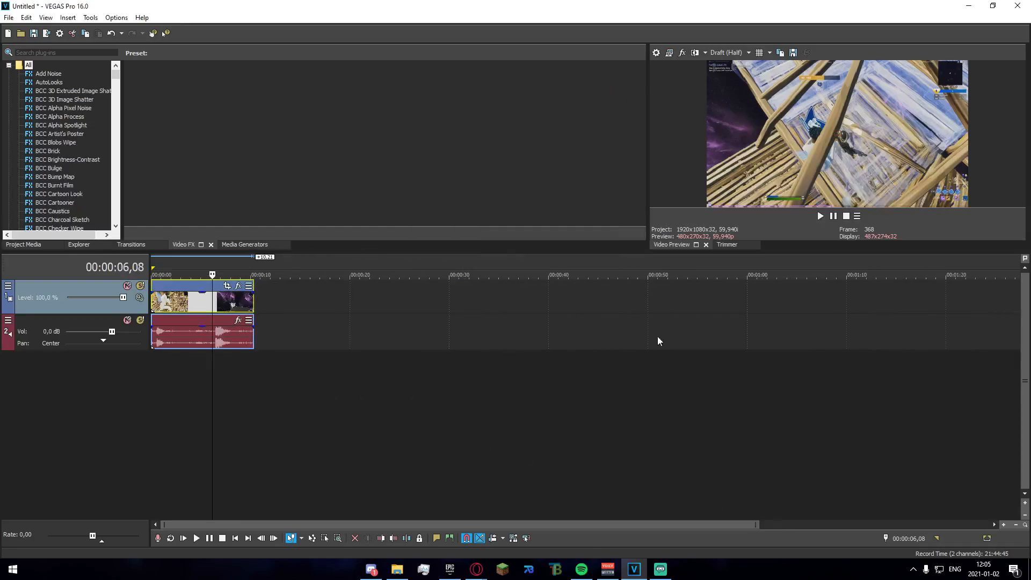
{"action": "left_click", "coordinate": [159, 385]}
{"action": "left_click_drag", "start_coordinate": [115, 332], "coordinate": [64, 332]}
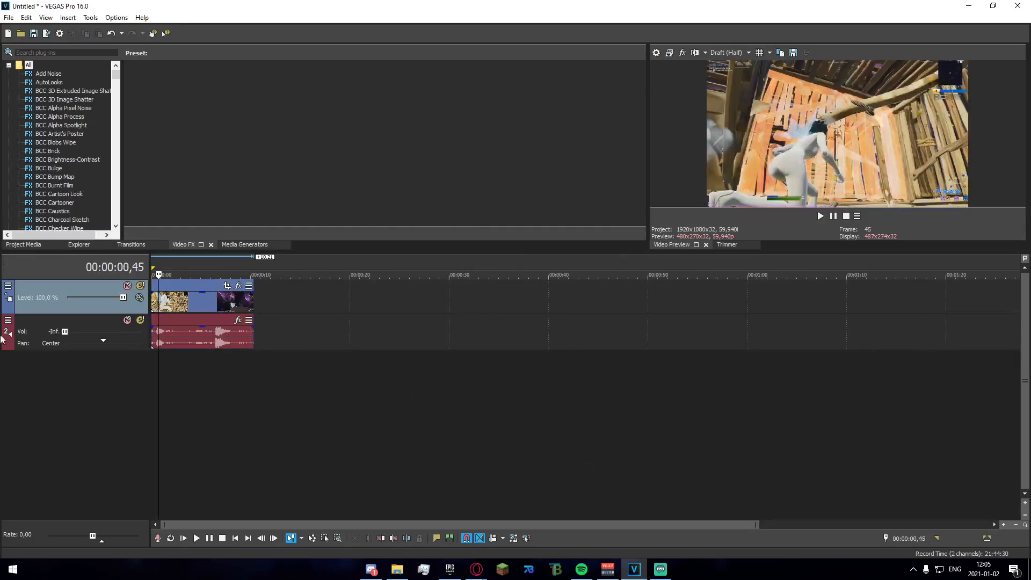
Preview the gameplay clip around 00:00:06 and examine the moment of the shot
{"action": "left_click", "coordinate": [198, 408]}
{"action": "key", "text": "space"}
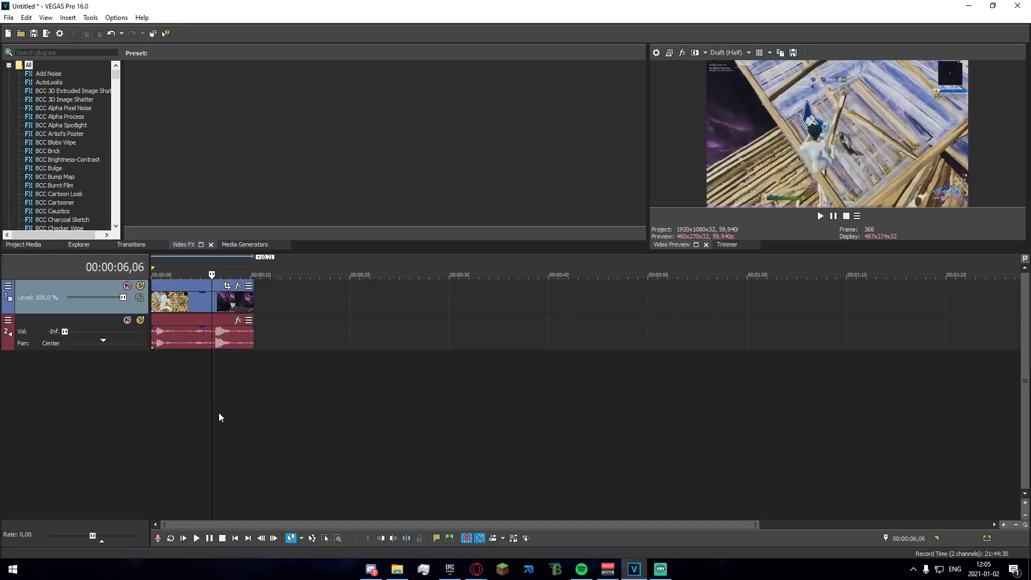
{"action": "scroll", "coordinate": [514, 376], "scroll_direction": "up", "scroll_amount": 5}
{"action": "left_click", "coordinate": [541, 341]}
{"action": "left_click", "coordinate": [535, 383]}
{"action": "left_click", "coordinate": [538, 388]}
{"action": "scroll", "coordinate": [531, 405], "scroll_direction": "down", "scroll_amount": 3}
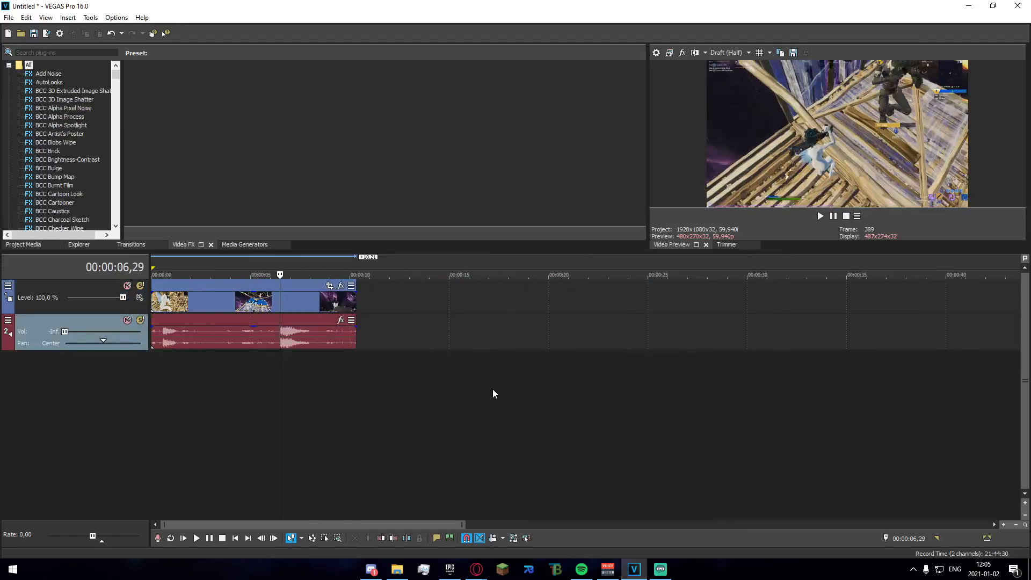
{"action": "scroll", "coordinate": [340, 372], "scroll_direction": "up", "scroll_amount": 4}
{"action": "scroll", "coordinate": [473, 397], "scroll_direction": "down", "scroll_amount": 4}
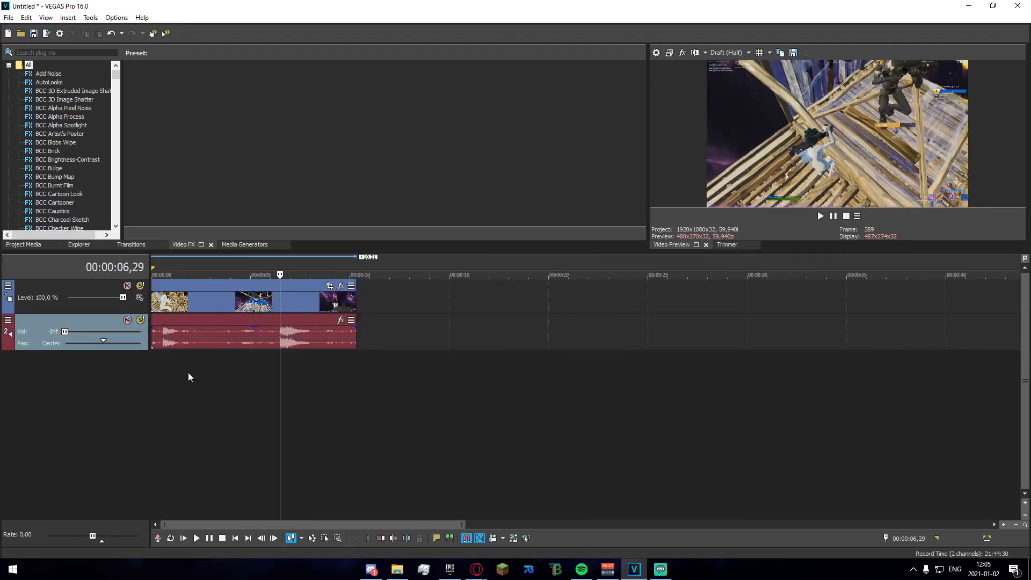
Play the gameplay clip from its start and check the frames around the shot between about 6 and 8 seconds
{"action": "left_click", "coordinate": [154, 364]}
{"action": "key", "text": "space"}
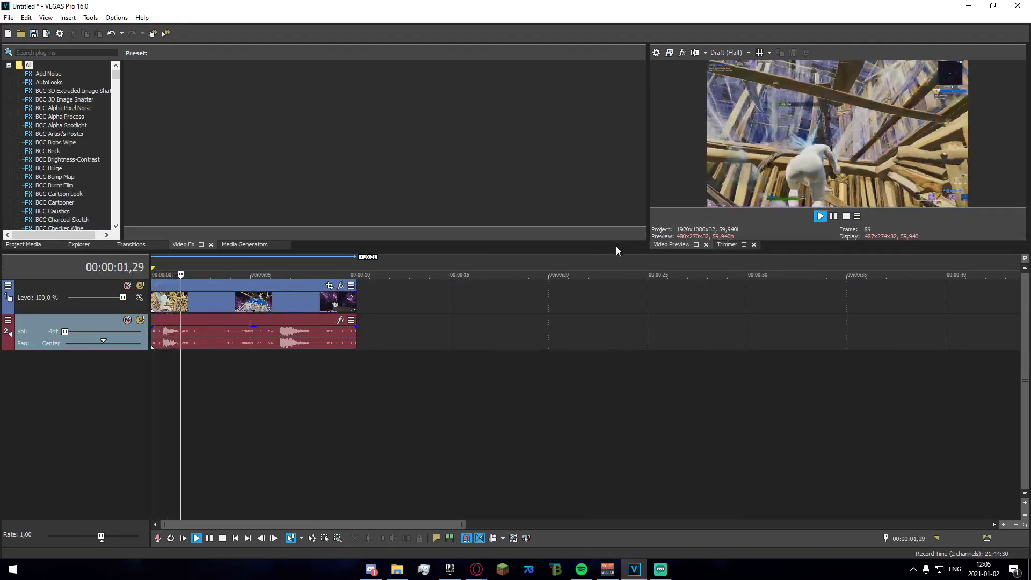
{"action": "scroll", "coordinate": [352, 311], "scroll_direction": "up", "scroll_amount": 2}
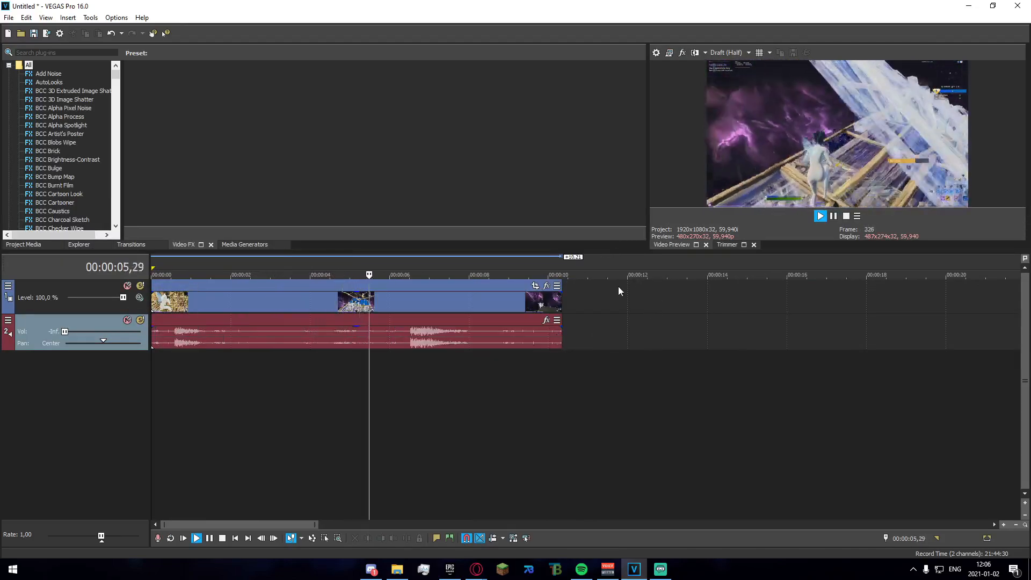
{"action": "left_click", "coordinate": [445, 386]}
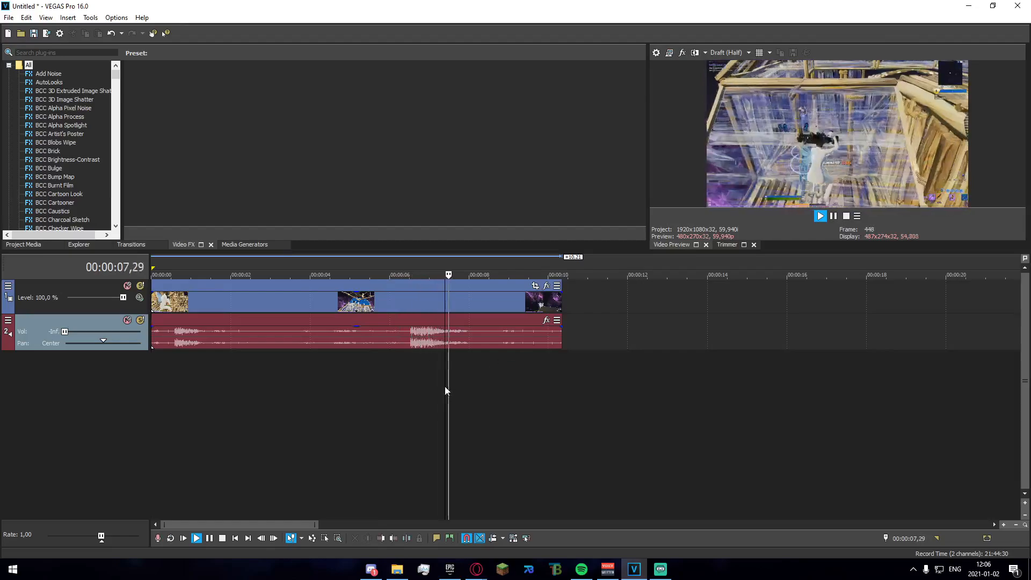
{"action": "left_click", "coordinate": [427, 370]}
{"action": "left_click", "coordinate": [429, 369]}
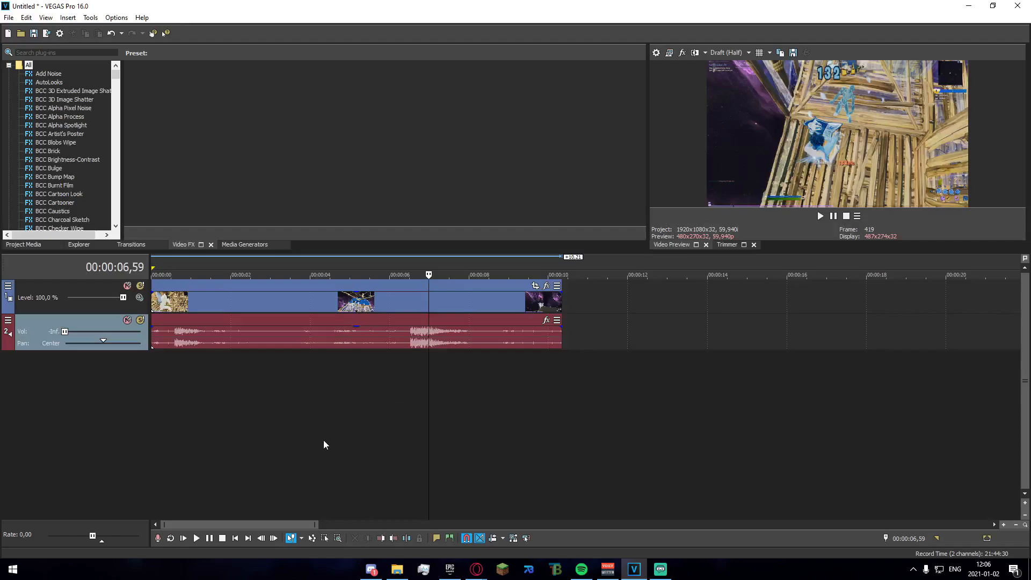
{"action": "left_click", "coordinate": [403, 303]}
{"action": "left_click", "coordinate": [410, 301]}
{"action": "left_click", "coordinate": [469, 298]}
{"action": "left_click", "coordinate": [427, 300]}
{"action": "left_click", "coordinate": [416, 304]}
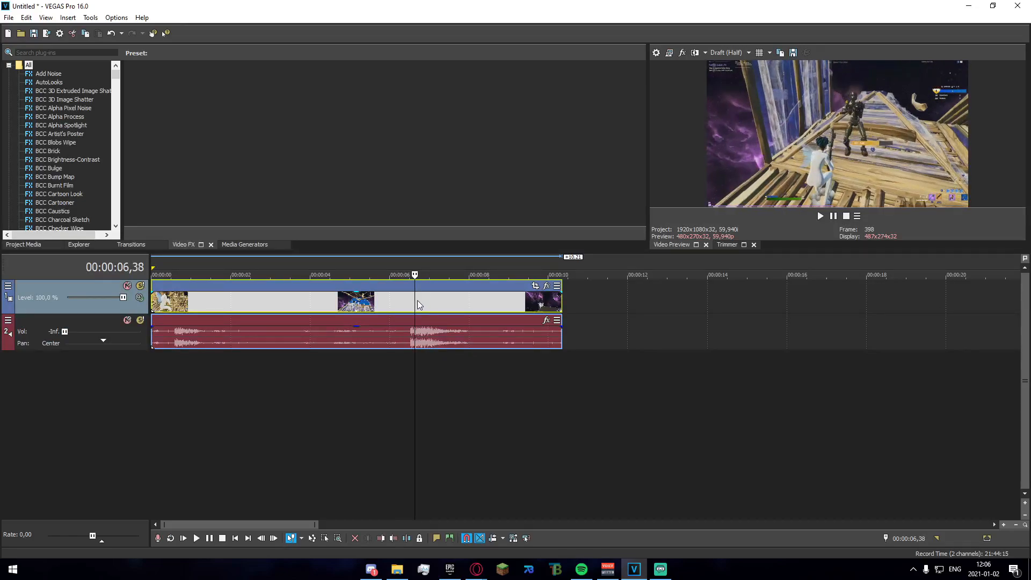
Split the gameplay clip at about 00:00:01,35 and delete the opening part
{"action": "left_click", "coordinate": [264, 303]}
{"action": "left_click", "coordinate": [199, 304]}
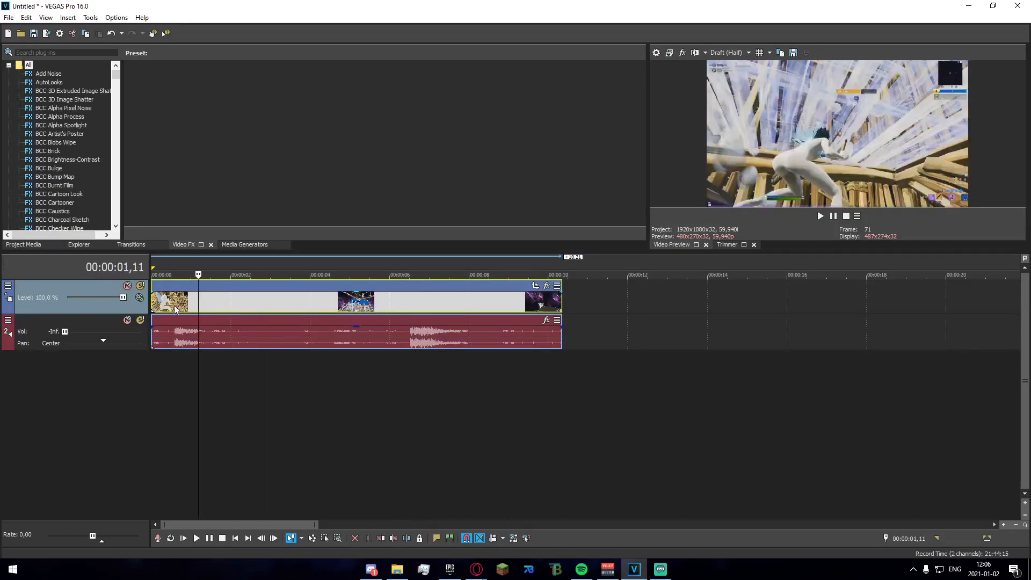
{"action": "left_click", "coordinate": [213, 316]}
{"action": "key", "text": "s"}
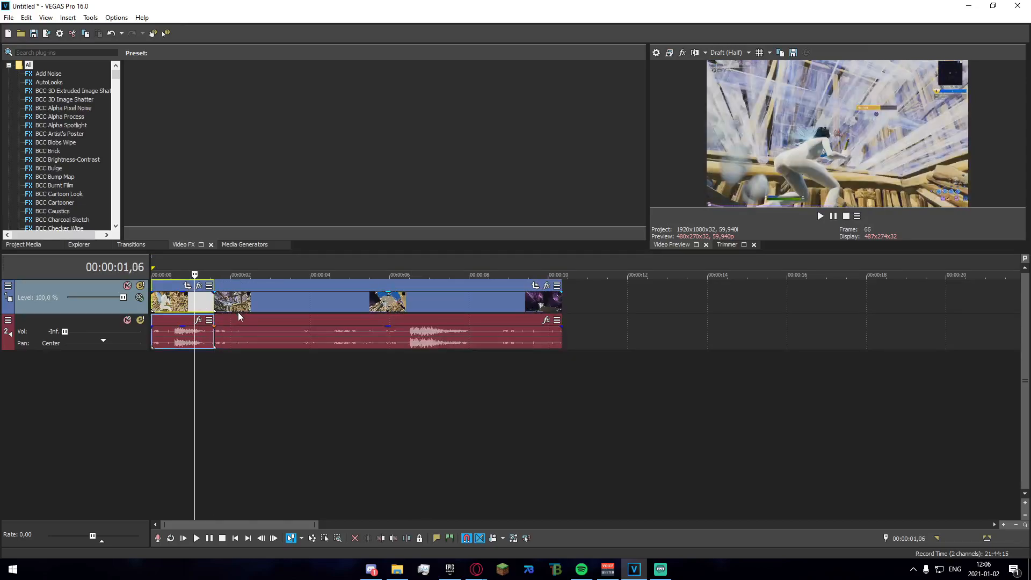
{"action": "left_click", "coordinate": [269, 303]}
{"action": "left_click", "coordinate": [208, 309]}
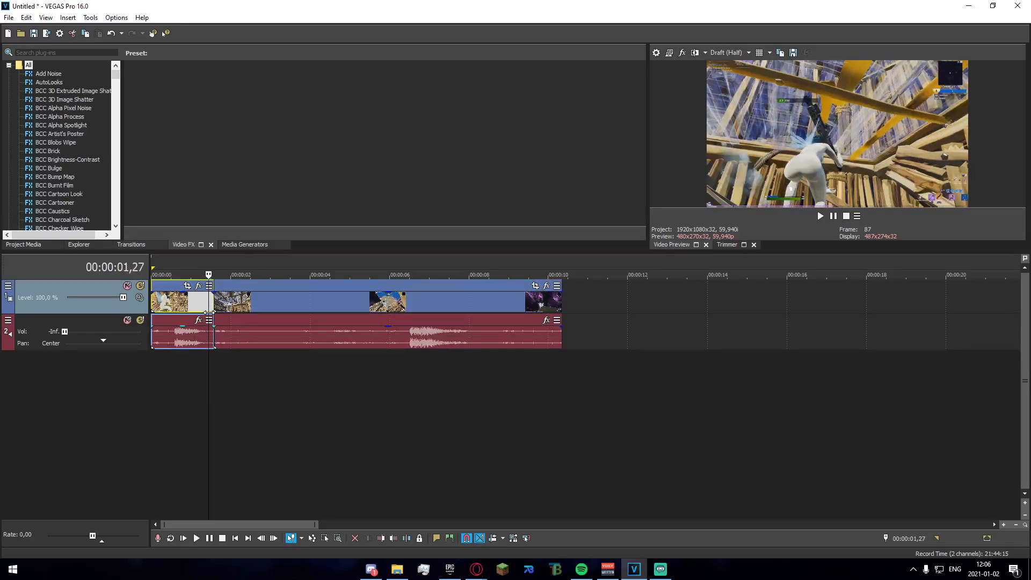
{"action": "key", "text": "Delete"}
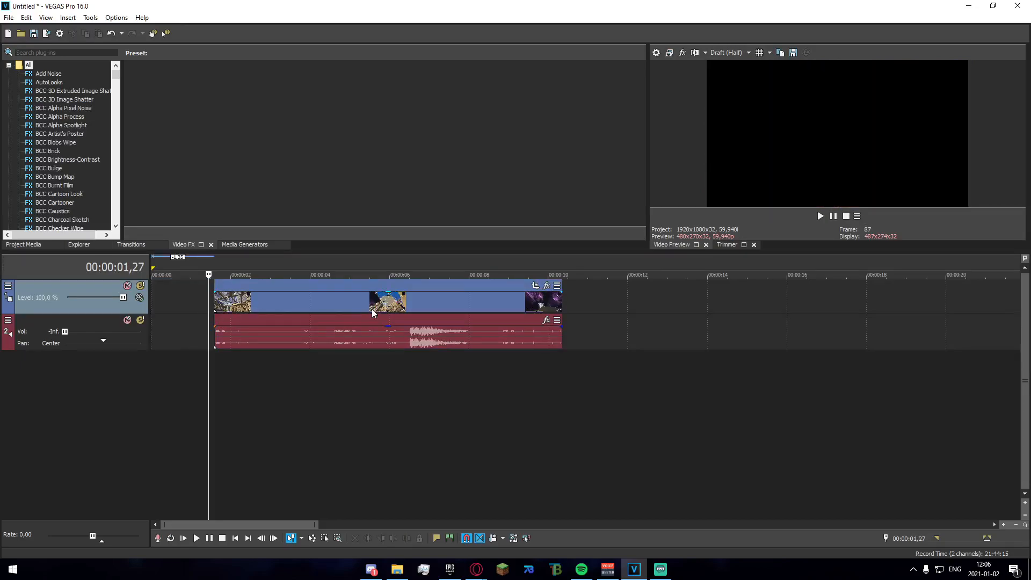
Move the remaining gameplay clip to the very start of the timeline and scrub through it
{"action": "left_click", "coordinate": [409, 302]}
{"action": "left_click_drag", "start_coordinate": [434, 300], "coordinate": [329, 314]}
{"action": "left_click_drag", "start_coordinate": [154, 359], "coordinate": [404, 367]}
{"action": "left_click", "coordinate": [282, 374]}
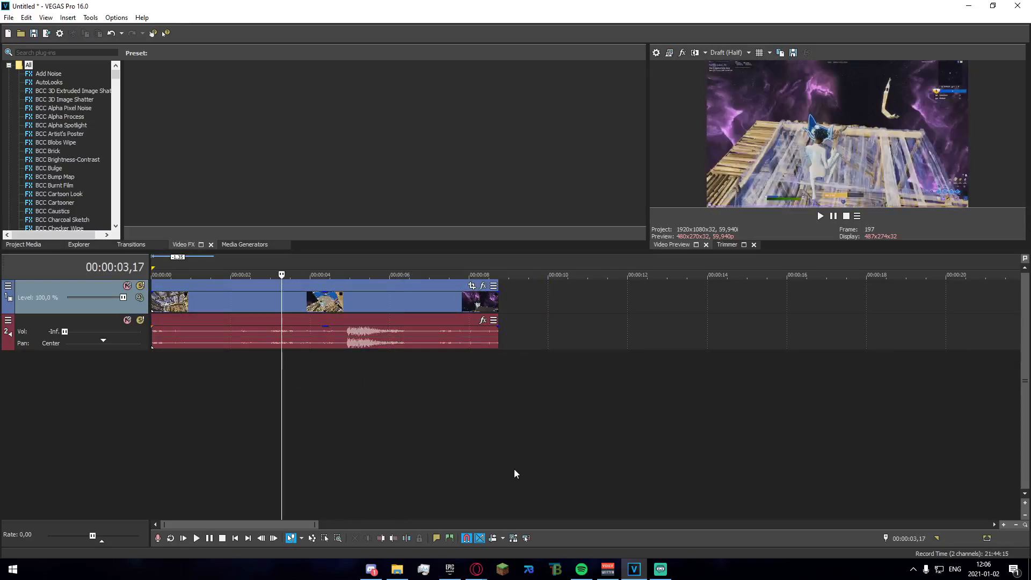
Add the song on a new audio track from the timeline's start and set that track's volume to about -11,7 dB
{"action": "left_click", "coordinate": [400, 576]}
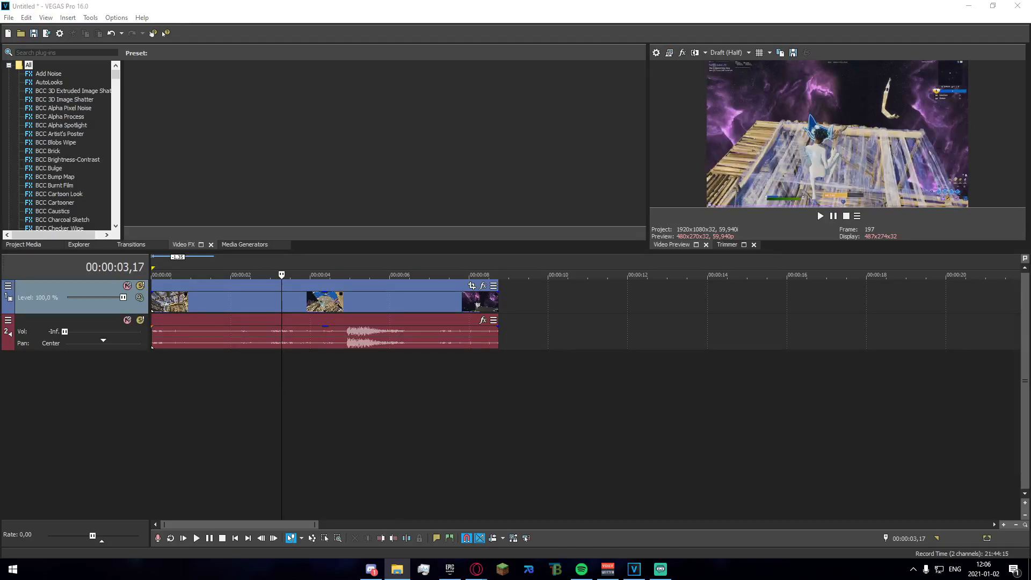
{"action": "left_click_drag", "start_coordinate": [697, 437], "coordinate": [171, 382]}
{"action": "left_click_drag", "start_coordinate": [112, 368], "coordinate": [86, 370]}
{"action": "left_click", "coordinate": [220, 376]}
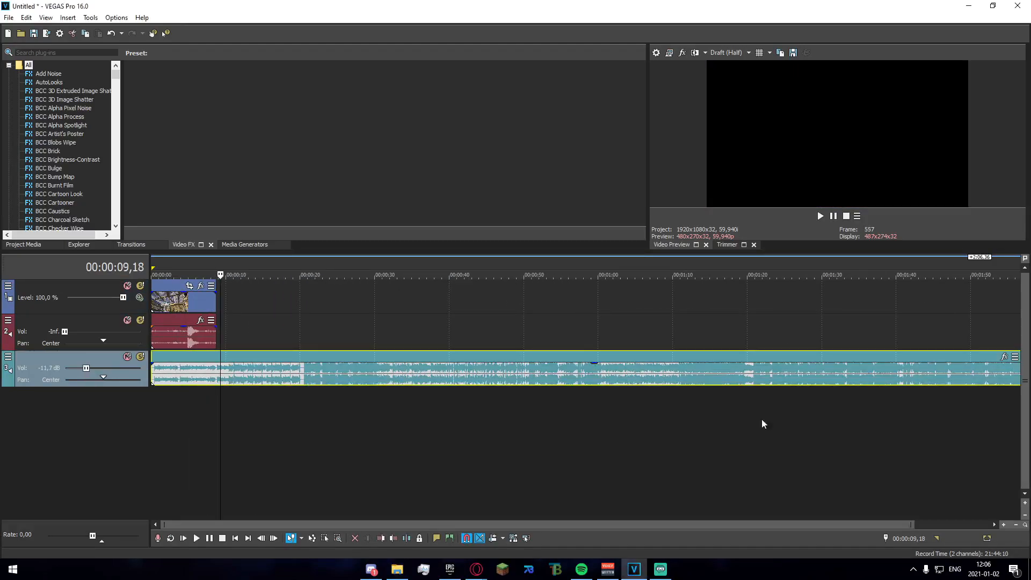
Play part of the song and examine its waveform along the first 30 seconds for the beat drop
{"action": "key", "text": "alt+Tab"}
{"action": "left_click", "coordinate": [243, 381]}
{"action": "key", "text": "space"}
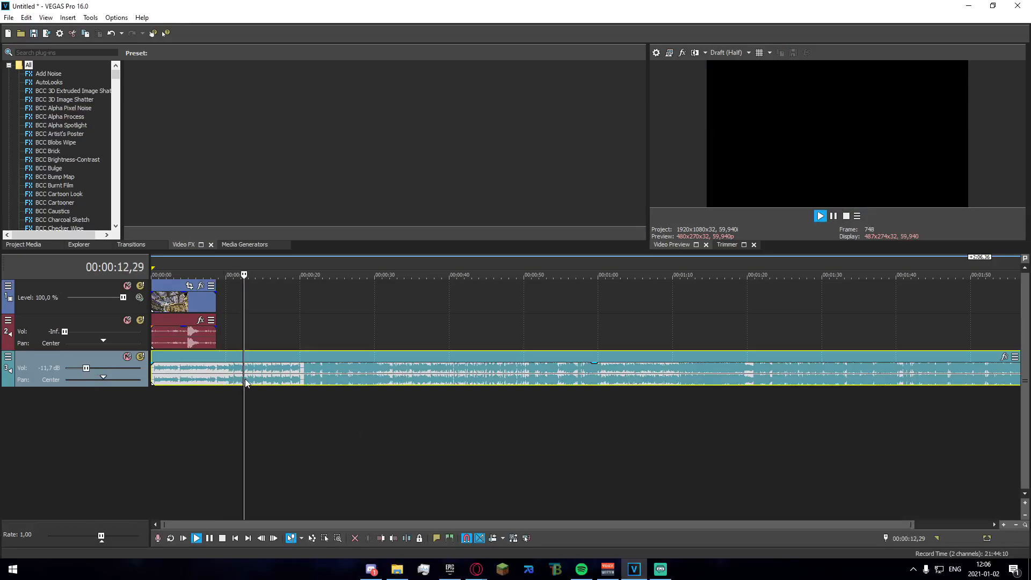
{"action": "key", "text": "space"}
{"action": "left_click", "coordinate": [257, 380]}
{"action": "scroll", "coordinate": [257, 380], "scroll_direction": "up", "scroll_amount": 3}
{"action": "mouse_move", "coordinate": [154, 369]}
{"action": "left_mouse_down"}
{"action": "mouse_move", "coordinate": [376, 370]}
{"action": "mouse_move", "coordinate": [153, 371]}
{"action": "left_mouse_up"}
{"action": "scroll", "coordinate": [518, 400], "scroll_direction": "down", "scroll_amount": 2}
{"action": "scroll", "coordinate": [517, 401], "scroll_direction": "down", "scroll_amount": 2}
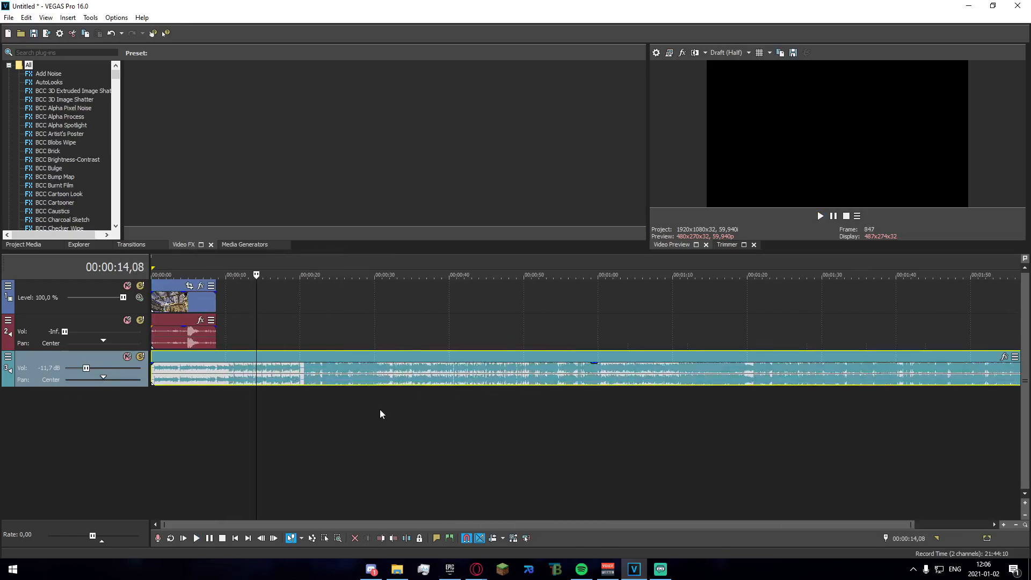
{"action": "scroll", "coordinate": [379, 409], "scroll_direction": "up", "scroll_amount": 2}
{"action": "left_click", "coordinate": [396, 410]}
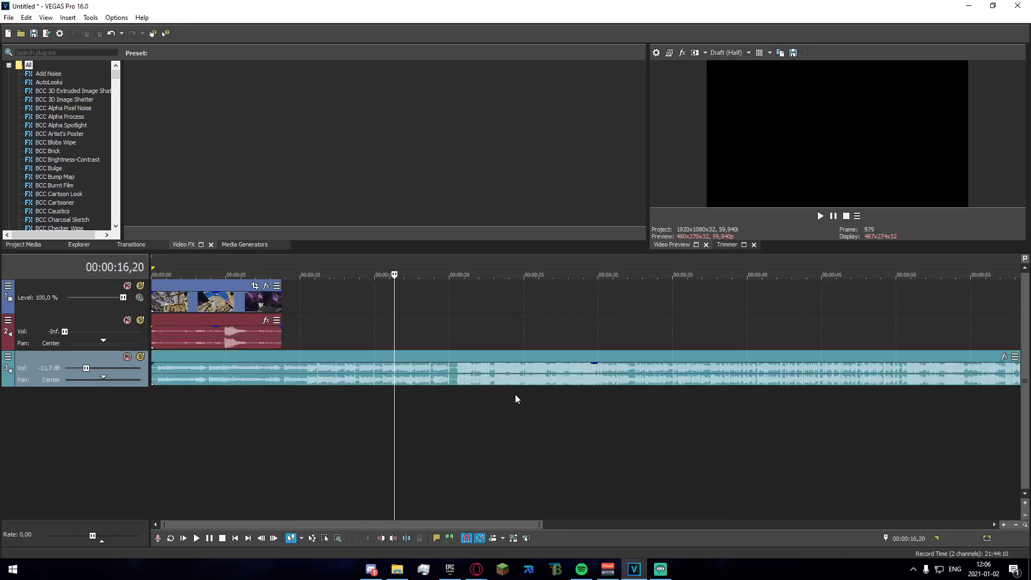
{"action": "left_click", "coordinate": [515, 394]}
{"action": "left_click", "coordinate": [595, 390]}
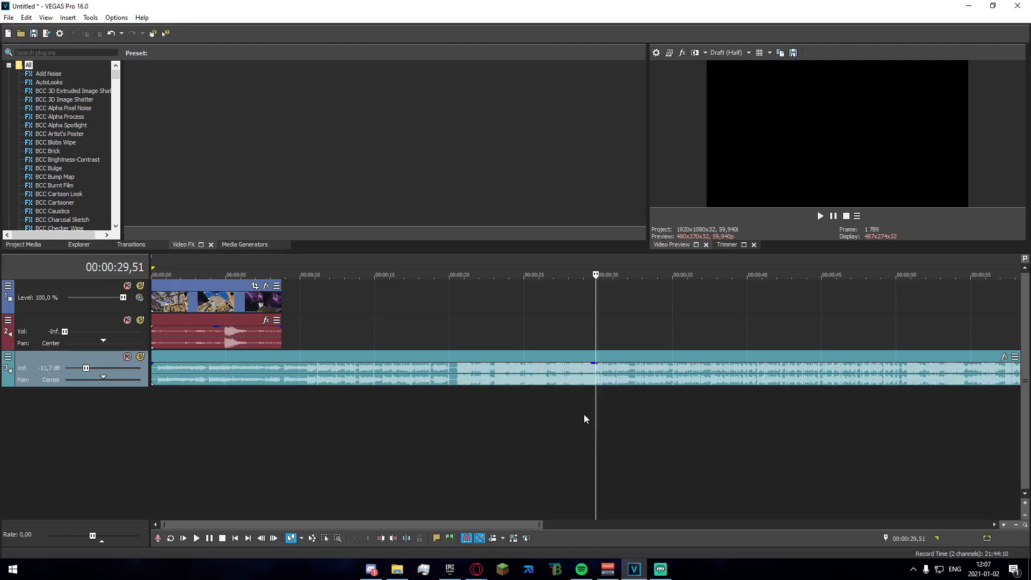
Place the playback cursor precisely on the song's beat drop at 00:00:20,34, where the waveform resumes after the silence
{"action": "left_click", "coordinate": [457, 376]}
{"action": "scroll", "coordinate": [589, 437], "scroll_direction": "up", "scroll_amount": 8}
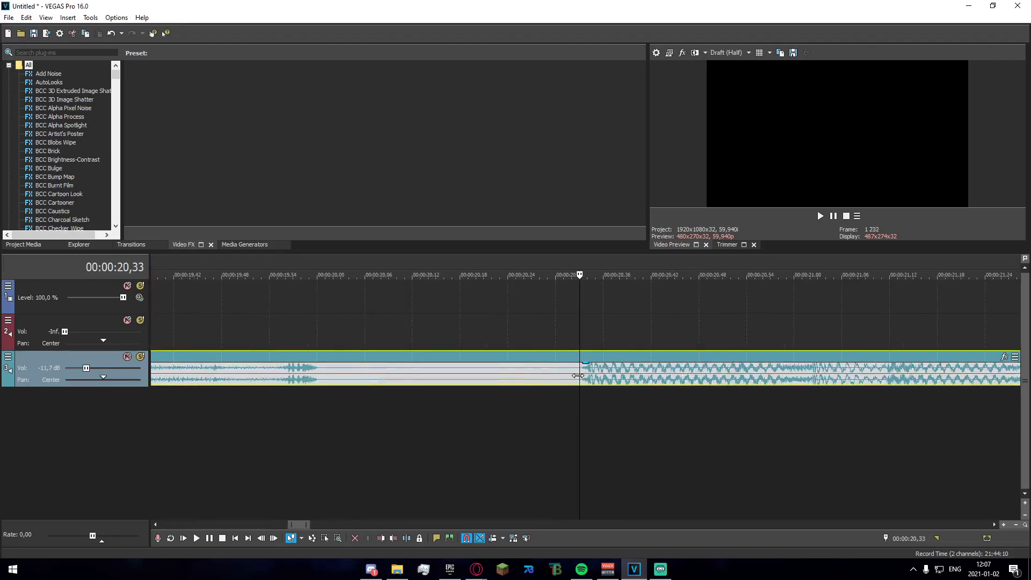
{"action": "left_click", "coordinate": [598, 380]}
{"action": "scroll", "coordinate": [582, 392], "scroll_direction": "down", "scroll_amount": 8}
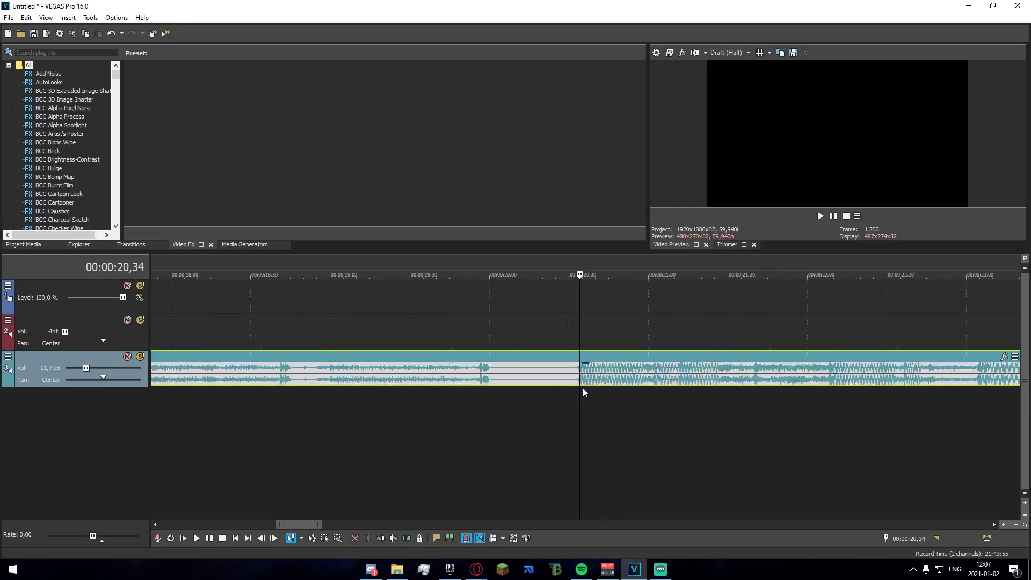
{"action": "scroll", "coordinate": [533, 395], "scroll_direction": "down", "scroll_amount": 3}
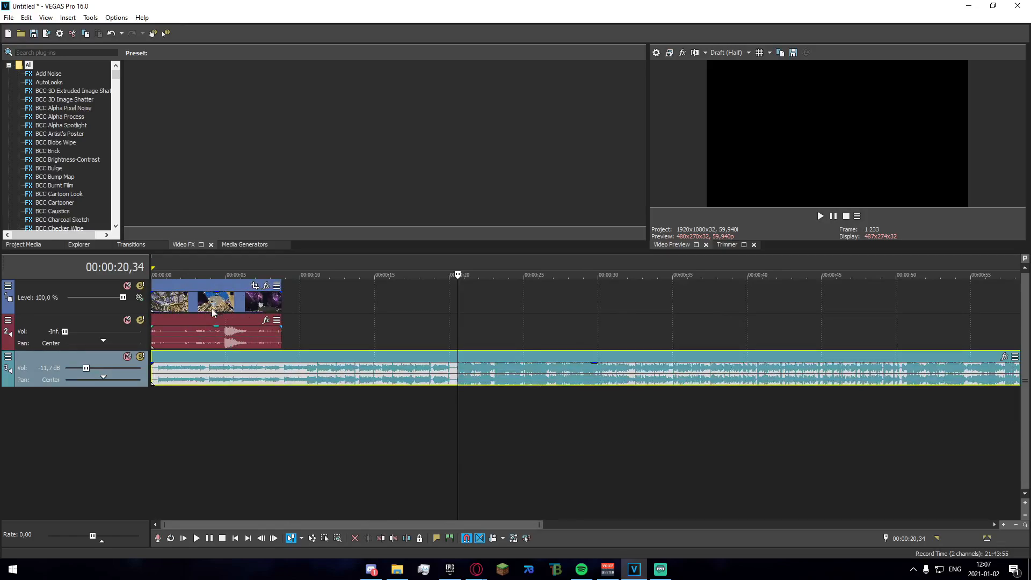
Trim the song's beginning and move it earlier so its beat drop falls on the gunshot, at about 00:00:05,11
{"action": "left_click", "coordinate": [224, 298]}
{"action": "left_click", "coordinate": [449, 307]}
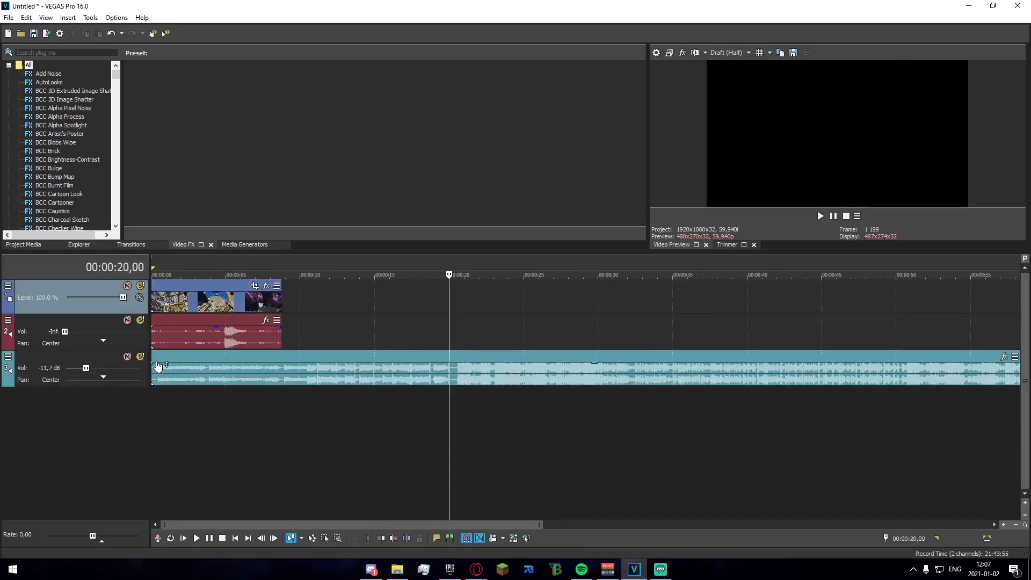
{"action": "left_click_drag", "start_coordinate": [157, 366], "coordinate": [231, 370]}
{"action": "left_click", "coordinate": [240, 371]}
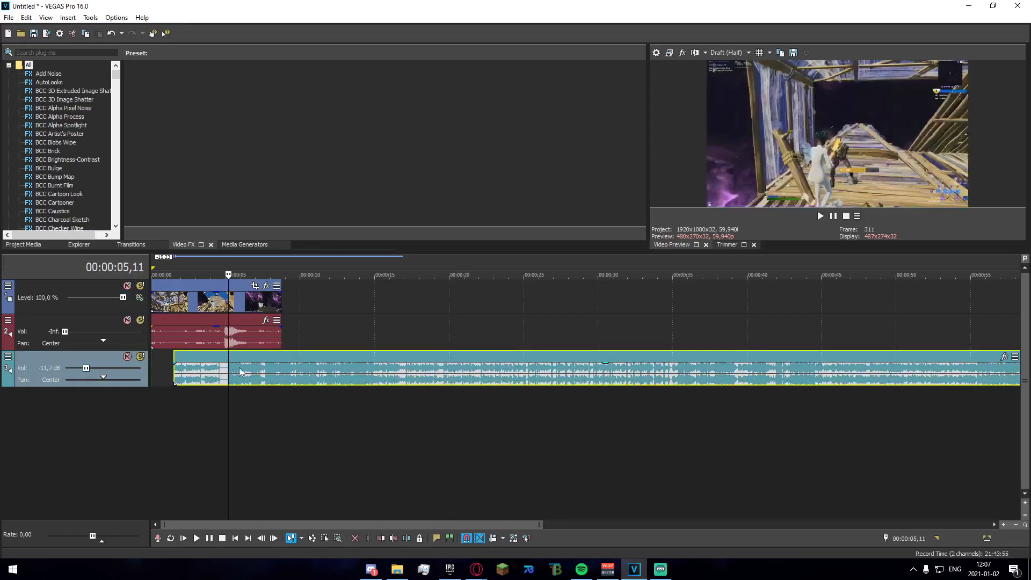
Step frame by frame around the song's beat drop to find the frame where the shot hits the opponent
{"action": "scroll", "coordinate": [240, 372], "scroll_direction": "up", "scroll_amount": 6}
{"action": "key", "text": "Right"}
{"action": "key", "text": "Right"}
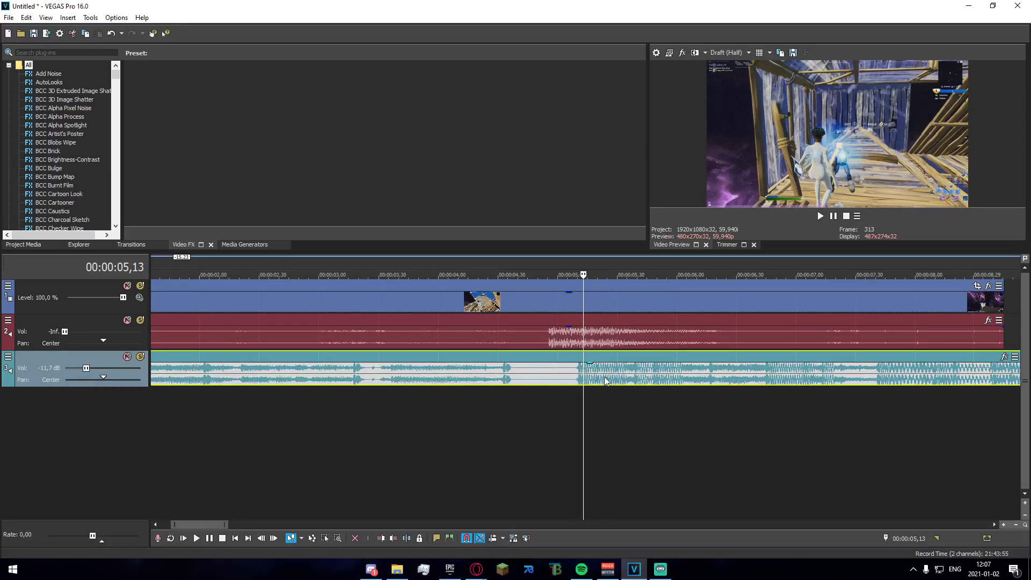
{"action": "key", "text": "Left"}
{"action": "scroll", "coordinate": [600, 379], "scroll_direction": "up", "scroll_amount": 1}
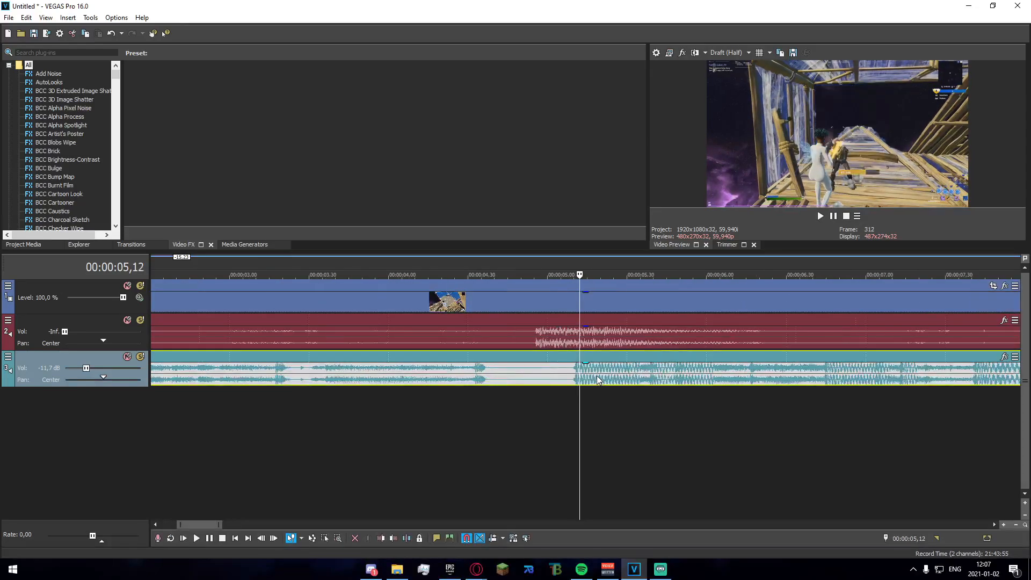
{"action": "key", "text": "Right"}
{"action": "key", "text": "Left"}
{"action": "key", "text": "Right"}
{"action": "key", "text": "Left"}
{"action": "key", "text": "Left"}
{"action": "key", "text": "Right"}
{"action": "key", "text": "Right"}
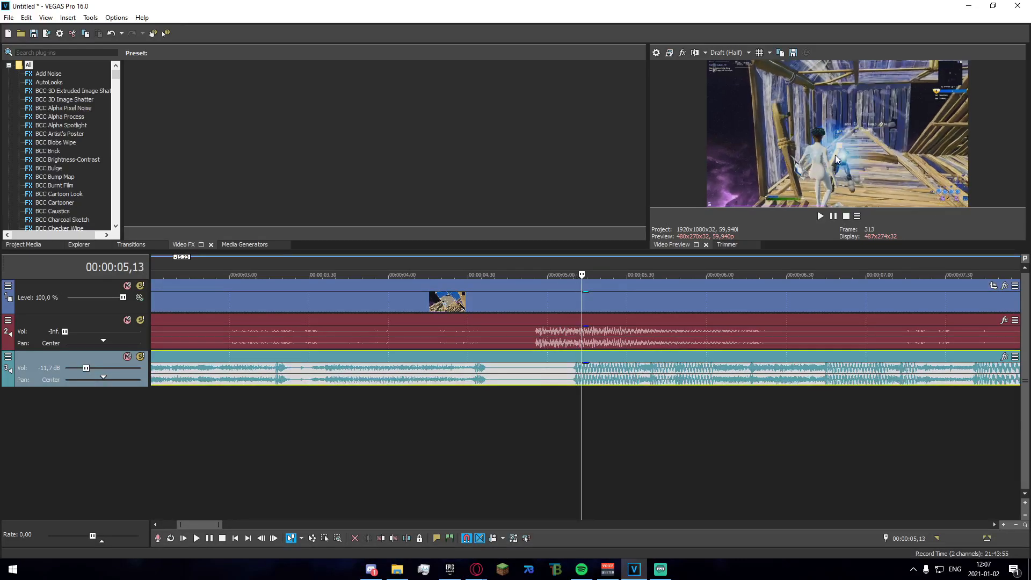
Compare the frames from 00:00:05,13 to 00:00:05,16 with the song's waveform to check the shot's alignment with the drop
{"action": "scroll", "coordinate": [473, 395], "scroll_direction": "down", "scroll_amount": 5}
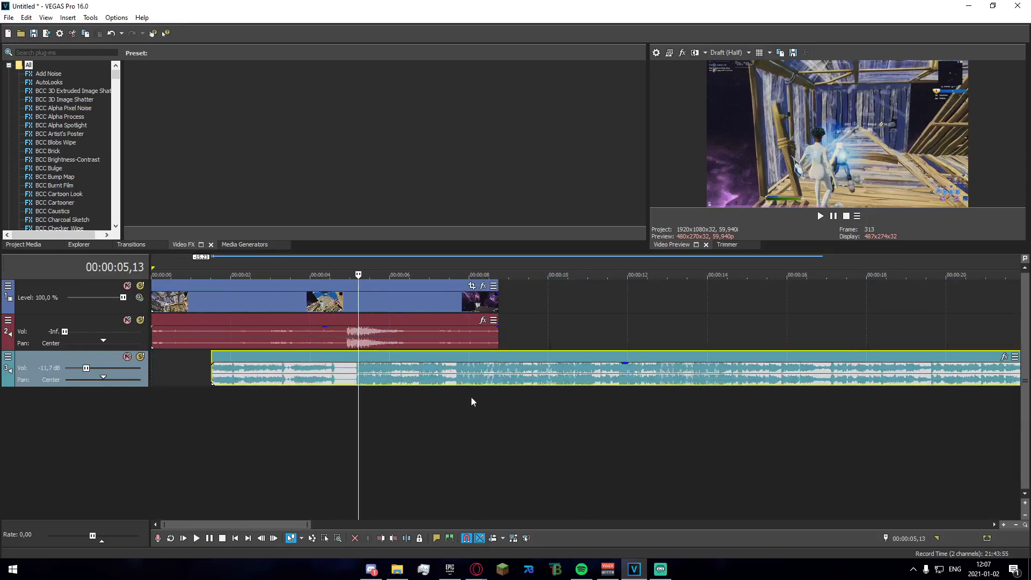
{"action": "scroll", "coordinate": [460, 391], "scroll_direction": "up", "scroll_amount": 5}
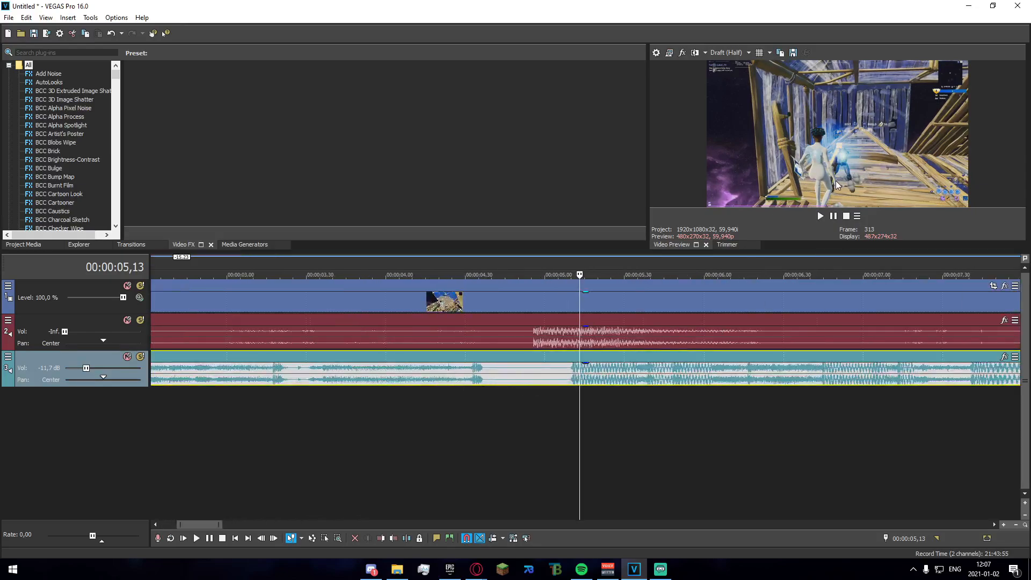
{"action": "key", "text": "Right"}
{"action": "key", "text": "Right"}
{"action": "key", "text": "Right"}
{"action": "key", "text": "Right"}
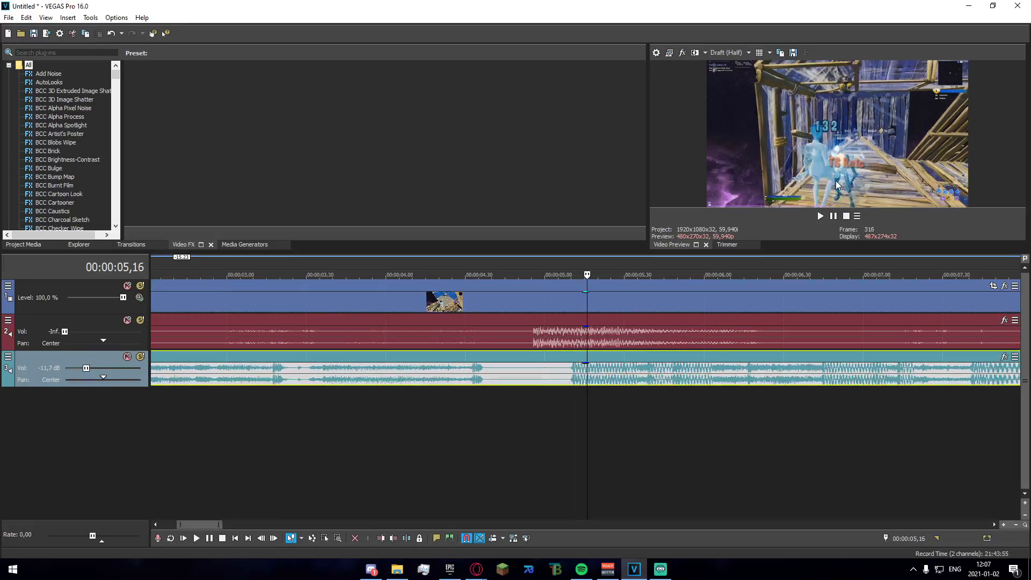
{"action": "key", "text": "Left"}
{"action": "key", "text": "Left"}
{"action": "key", "text": "Left"}
{"action": "key", "text": "Left"}
{"action": "key", "text": "Left"}
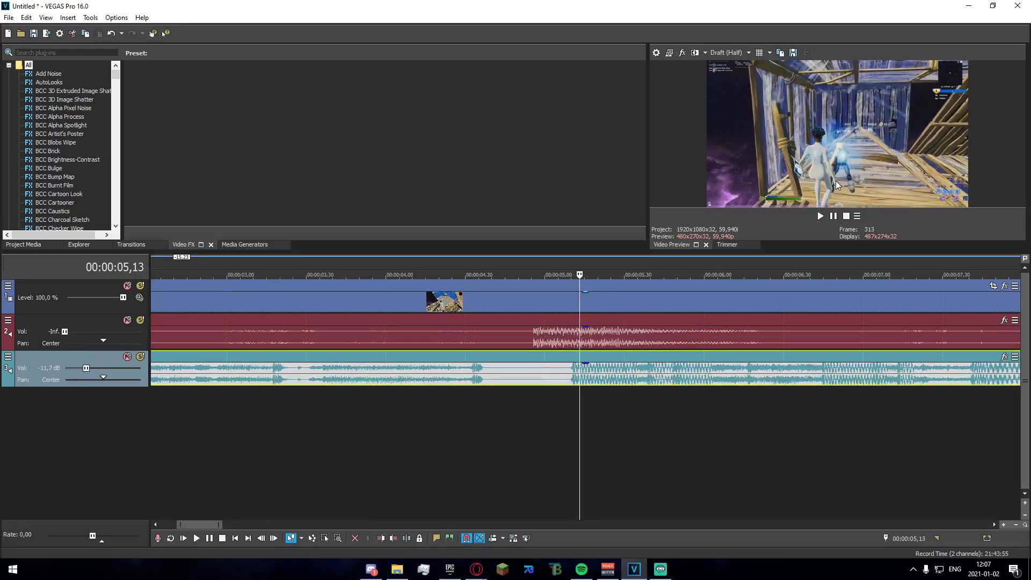
{"action": "key", "text": "Right"}
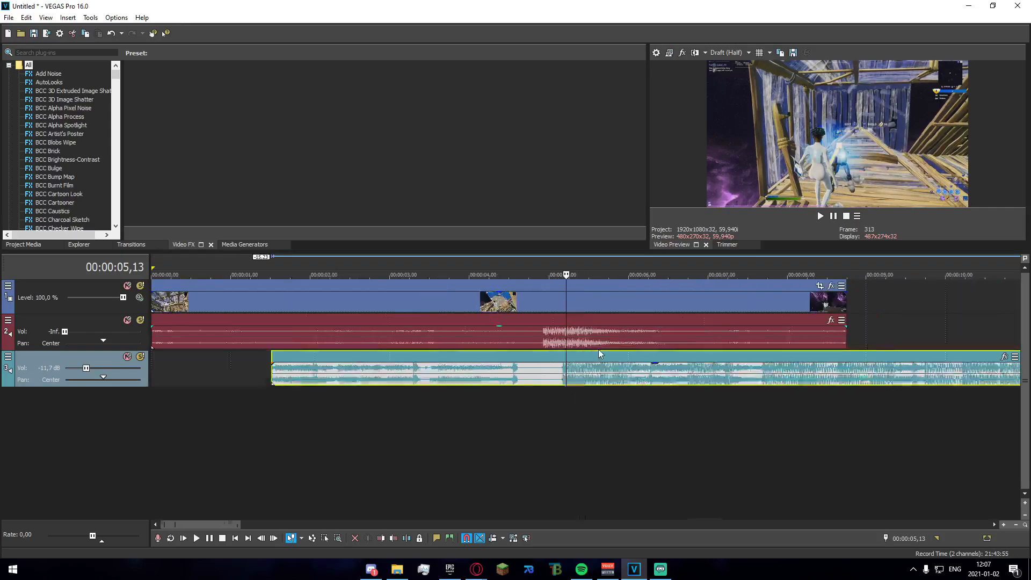
{"action": "scroll", "coordinate": [614, 367], "scroll_direction": "up", "scroll_amount": 6}
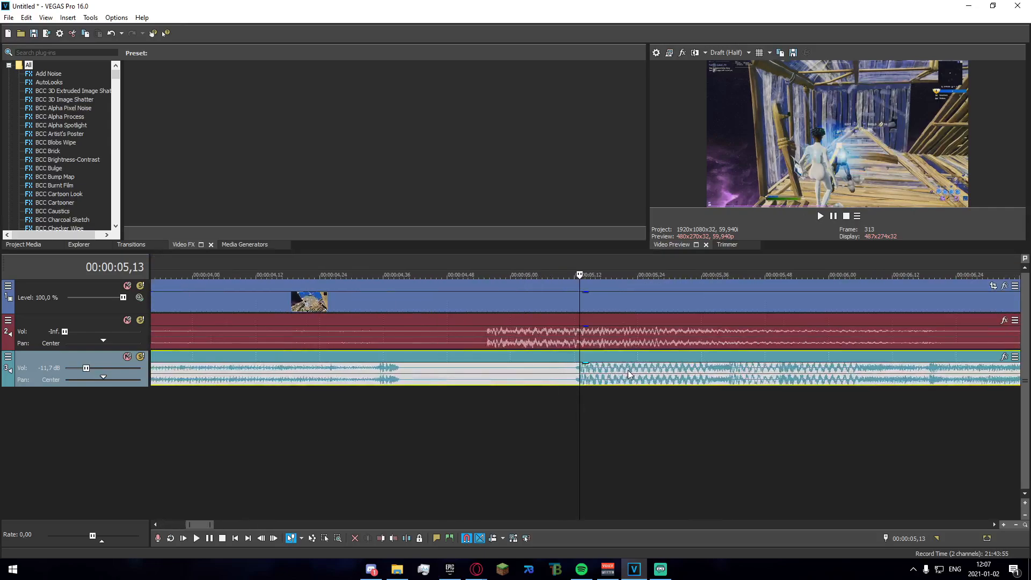
Extend the song's beginning back to the timeline's start, keeping the drop at 00:00:05,13, and return the cursor to the start
{"action": "scroll", "coordinate": [627, 381], "scroll_direction": "down", "scroll_amount": 6}
{"action": "scroll", "coordinate": [603, 384], "scroll_direction": "down", "scroll_amount": 5}
{"action": "left_click_drag", "start_coordinate": [167, 373], "coordinate": [151, 373]}
{"action": "key", "text": "ctrl+Home"}
{"action": "scroll", "coordinate": [294, 462], "scroll_direction": "up", "scroll_amount": 5}
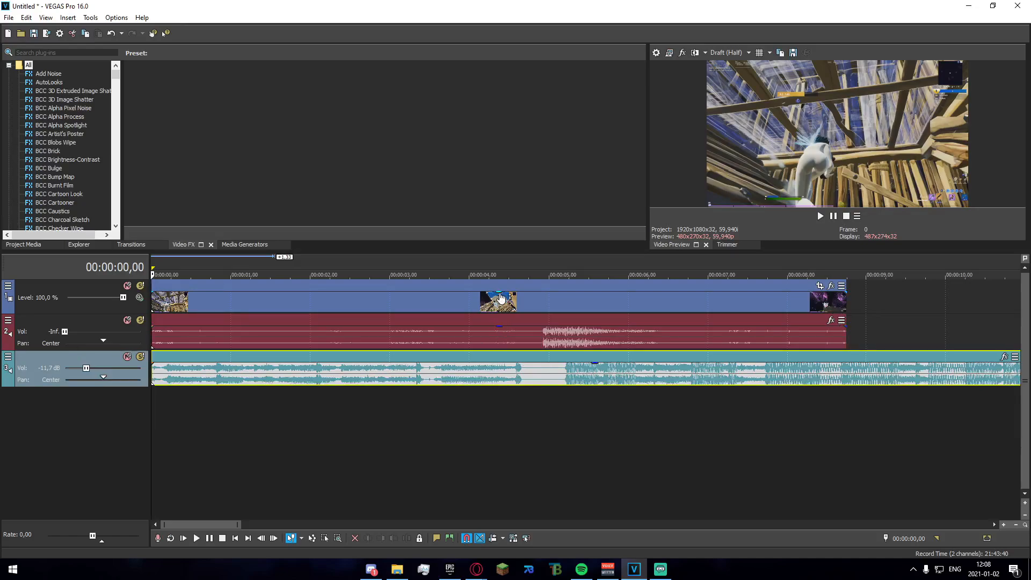
Fade in the gameplay video from its start to about 00:00:01,14 and give the fade the slow-starting curve
{"action": "left_click", "coordinate": [527, 296]}
{"action": "left_click", "coordinate": [627, 310]}
{"action": "left_click", "coordinate": [530, 314]}
{"action": "left_click", "coordinate": [521, 304]}
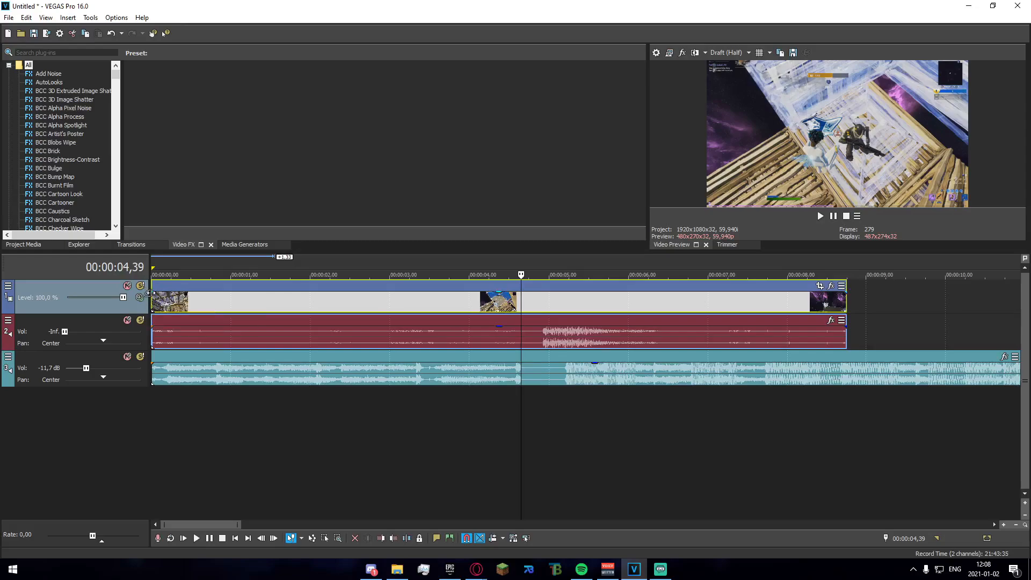
{"action": "left_click_drag", "start_coordinate": [150, 293], "coordinate": [250, 311]}
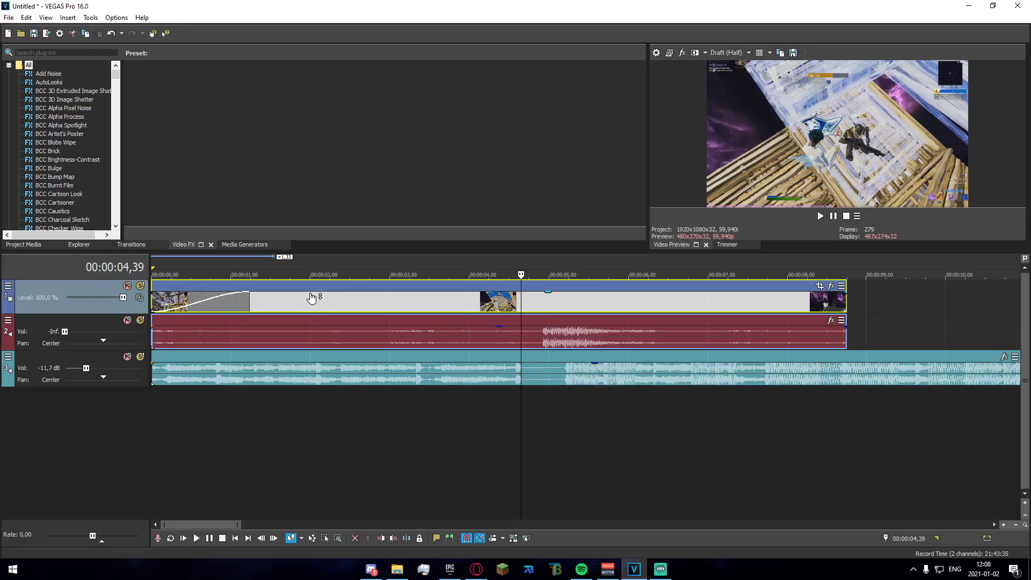
{"action": "right_click", "coordinate": [217, 295]}
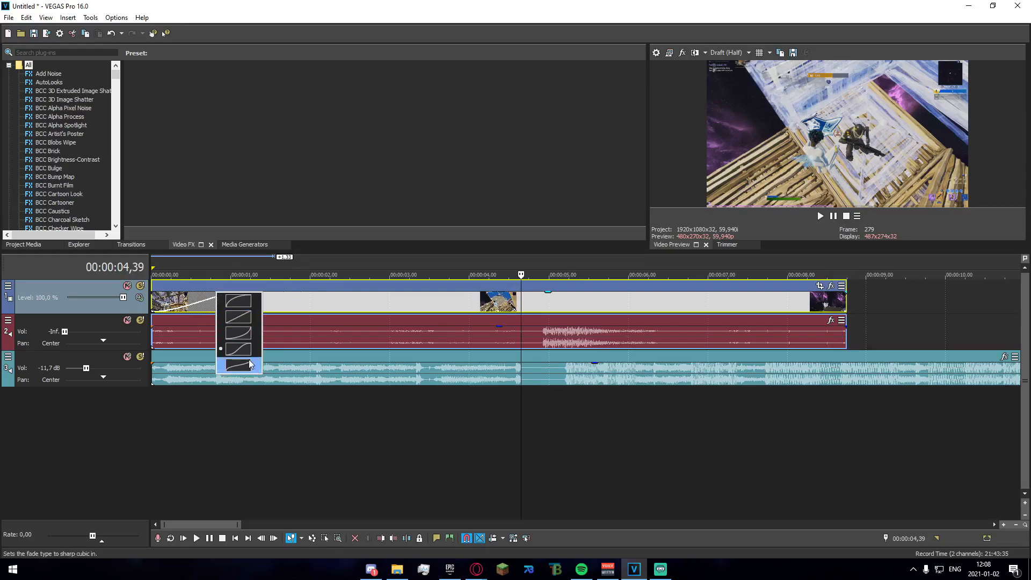
{"action": "left_click", "coordinate": [234, 334]}
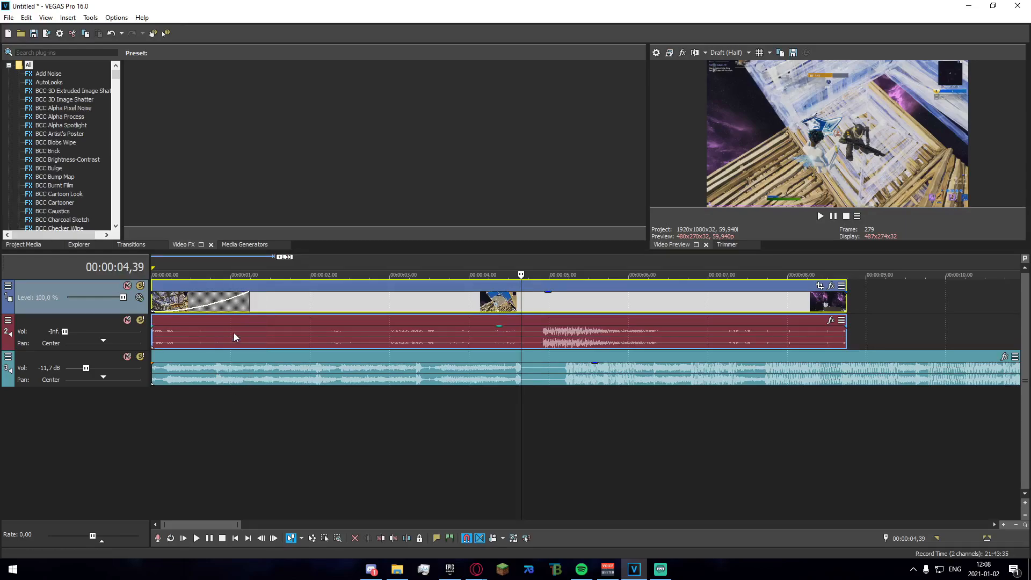
Scrub through the gameplay video's fade-in up to 00:00:01,14 to check how the picture brightens
{"action": "left_click", "coordinate": [164, 310]}
{"action": "left_click", "coordinate": [198, 307]}
{"action": "left_click", "coordinate": [216, 304]}
{"action": "left_click", "coordinate": [224, 301]}
{"action": "left_click", "coordinate": [231, 301]}
{"action": "left_click", "coordinate": [235, 300]}
{"action": "left_click", "coordinate": [242, 300]}
{"action": "left_click", "coordinate": [244, 301]}
{"action": "left_click", "coordinate": [181, 306]}
{"action": "left_click", "coordinate": [153, 300]}
{"action": "left_click", "coordinate": [234, 301]}
{"action": "left_click", "coordinate": [249, 298]}
Fade in the song from its start to about 00:00:00,31 with a linear curve and return the cursor to the start
{"action": "left_click_drag", "start_coordinate": [152, 357], "coordinate": [185, 364]}
{"action": "right_click", "coordinate": [180, 365]}
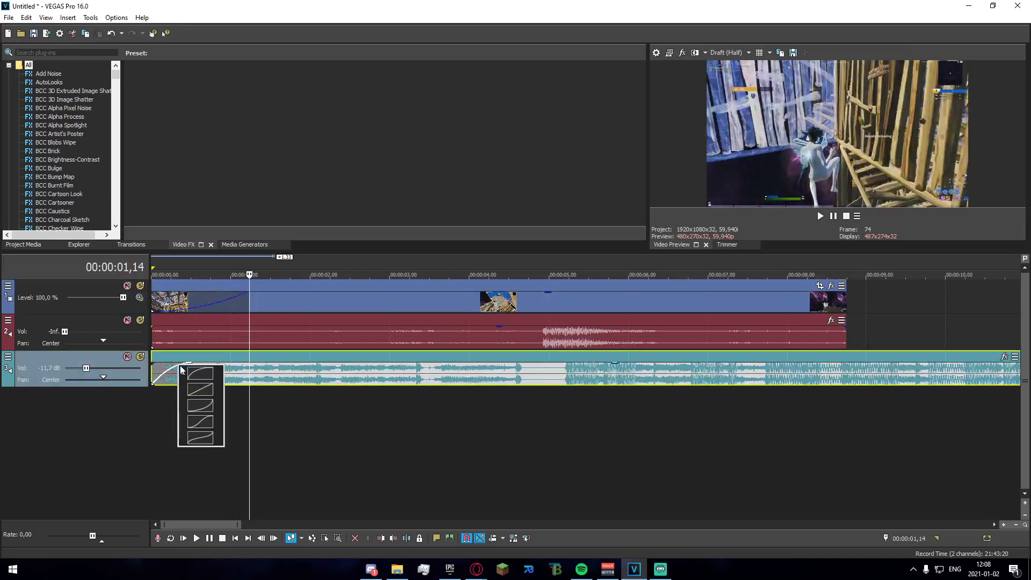
{"action": "left_click", "coordinate": [202, 398]}
{"action": "left_click", "coordinate": [160, 407]}
{"action": "left_click", "coordinate": [170, 401]}
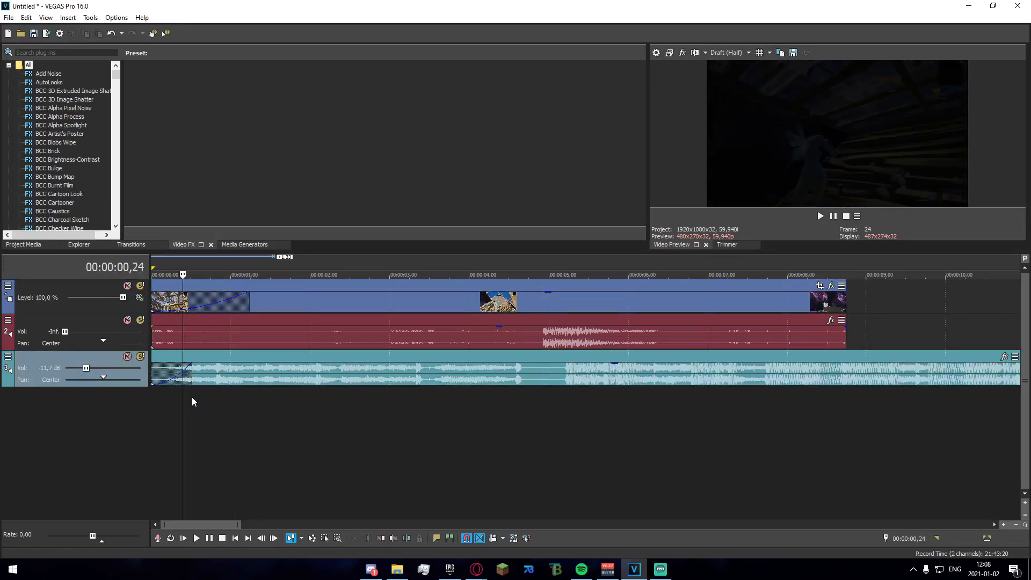
{"action": "left_click", "coordinate": [192, 397]}
{"action": "right_click", "coordinate": [184, 370]}
{"action": "left_click", "coordinate": [207, 392]}
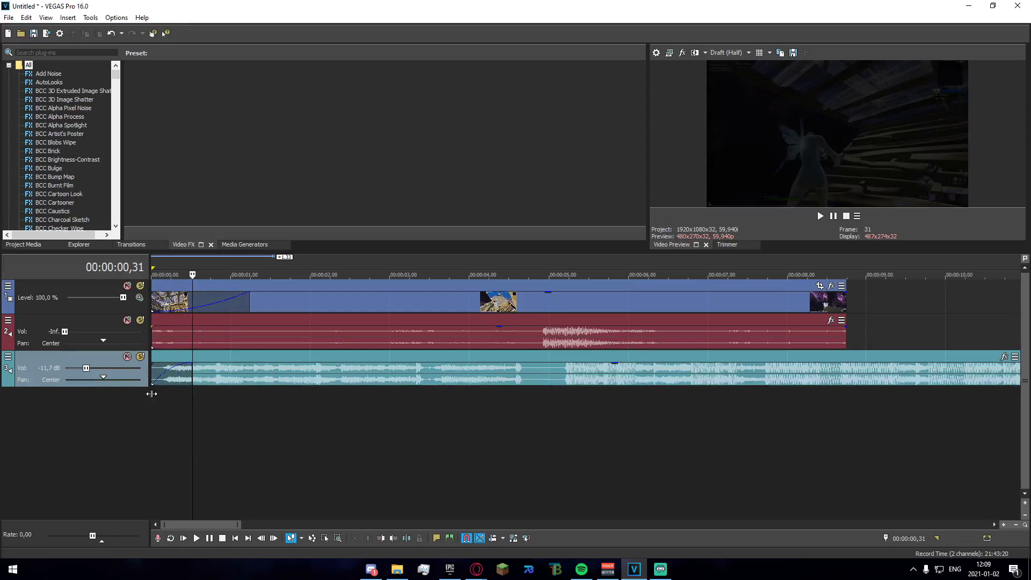
{"action": "left_click", "coordinate": [151, 395]}
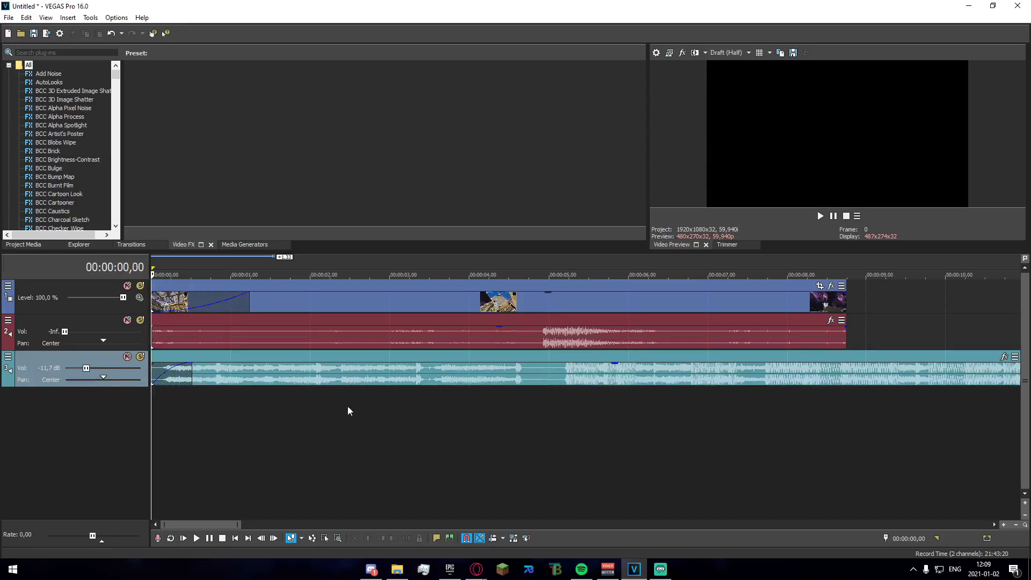
Play the edit from the start up to the beat drop, then examine the start of the silence at 00:00:04,38
{"action": "scroll", "coordinate": [353, 439], "scroll_direction": "down", "scroll_amount": 3}
{"action": "scroll", "coordinate": [286, 478], "scroll_direction": "up", "scroll_amount": 3}
{"action": "scroll", "coordinate": [295, 432], "scroll_direction": "down", "scroll_amount": 3}
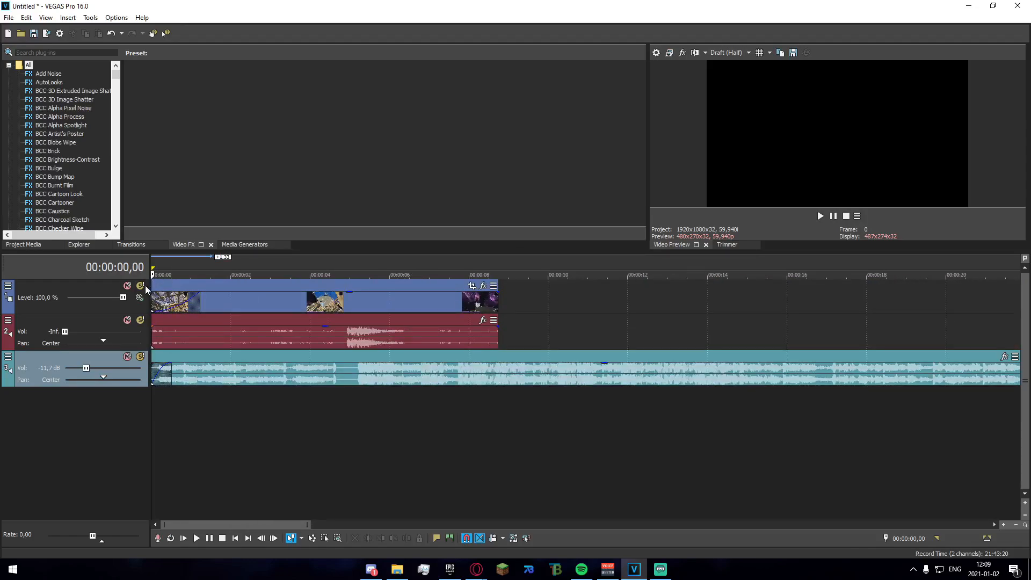
{"action": "left_click", "coordinate": [153, 301]}
{"action": "key", "text": "space"}
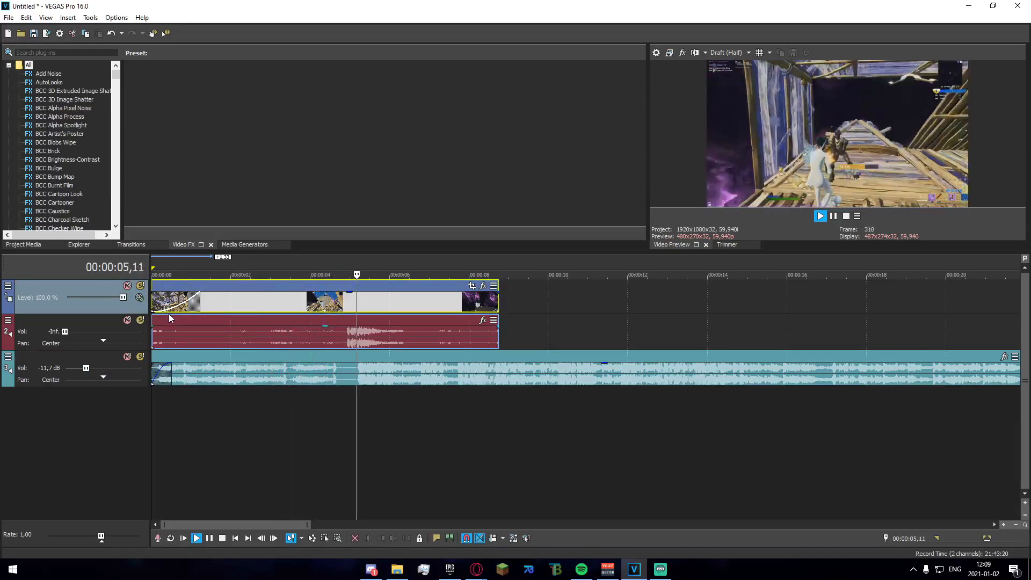
{"action": "left_click", "coordinate": [331, 421]}
{"action": "scroll", "coordinate": [387, 424], "scroll_direction": "up", "scroll_amount": 2}
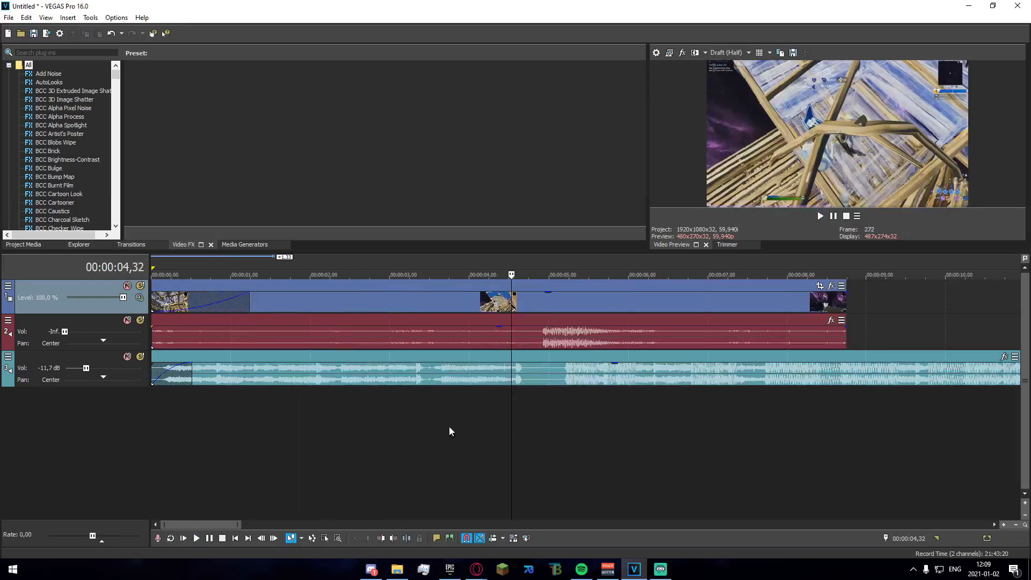
{"action": "left_click", "coordinate": [520, 463]}
{"action": "scroll", "coordinate": [403, 436], "scroll_direction": "down", "scroll_amount": 2}
{"action": "scroll", "coordinate": [325, 424], "scroll_direction": "up", "scroll_amount": 2}
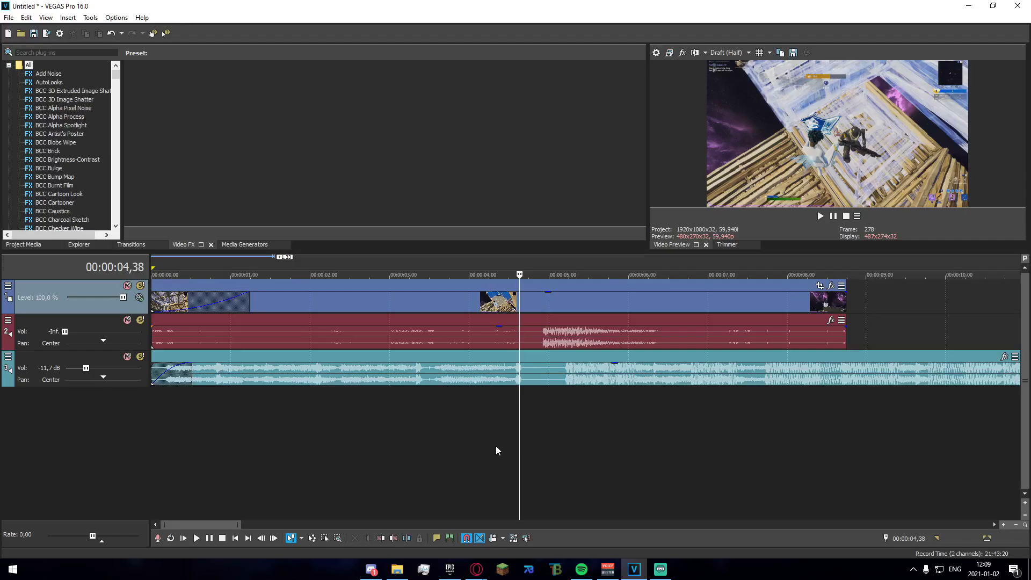
Insert a Velocity envelope on the gameplay video event
{"action": "right_click", "coordinate": [619, 305]}
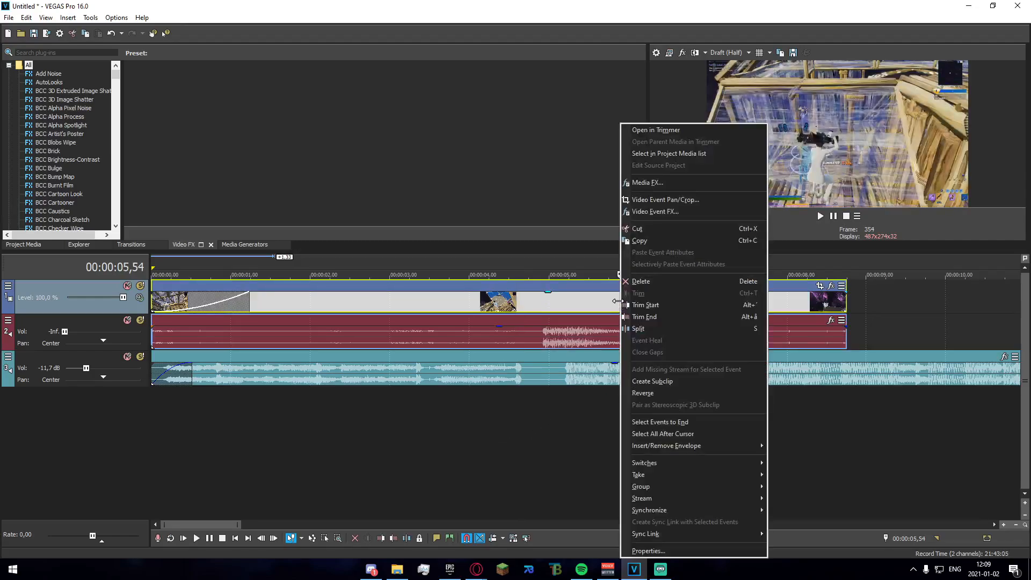
{"action": "left_click", "coordinate": [577, 308]}
{"action": "right_click", "coordinate": [575, 306]}
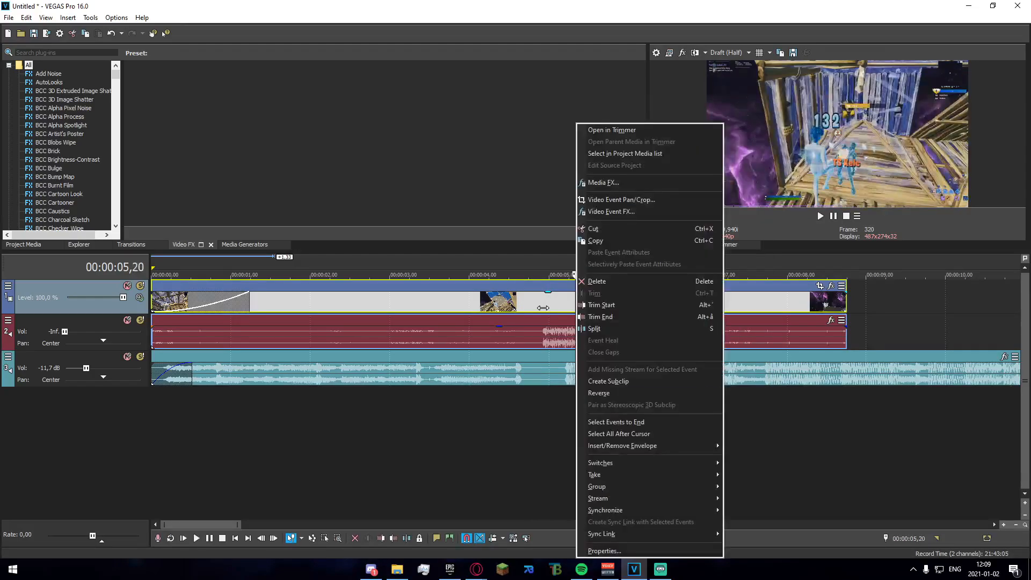
{"action": "right_click", "coordinate": [530, 299]}
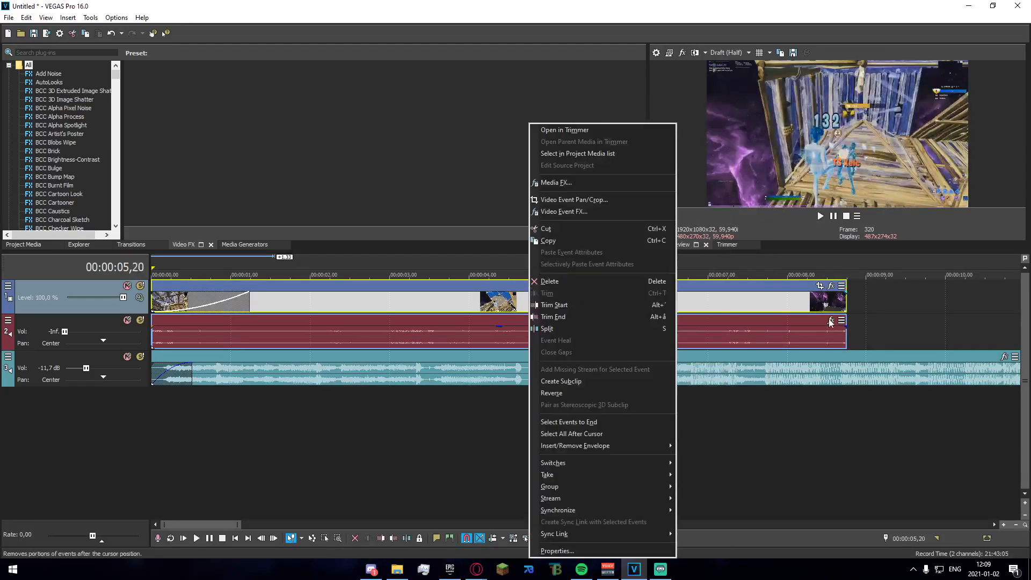
{"action": "left_click", "coordinate": [742, 298]}
{"action": "right_click", "coordinate": [561, 306]}
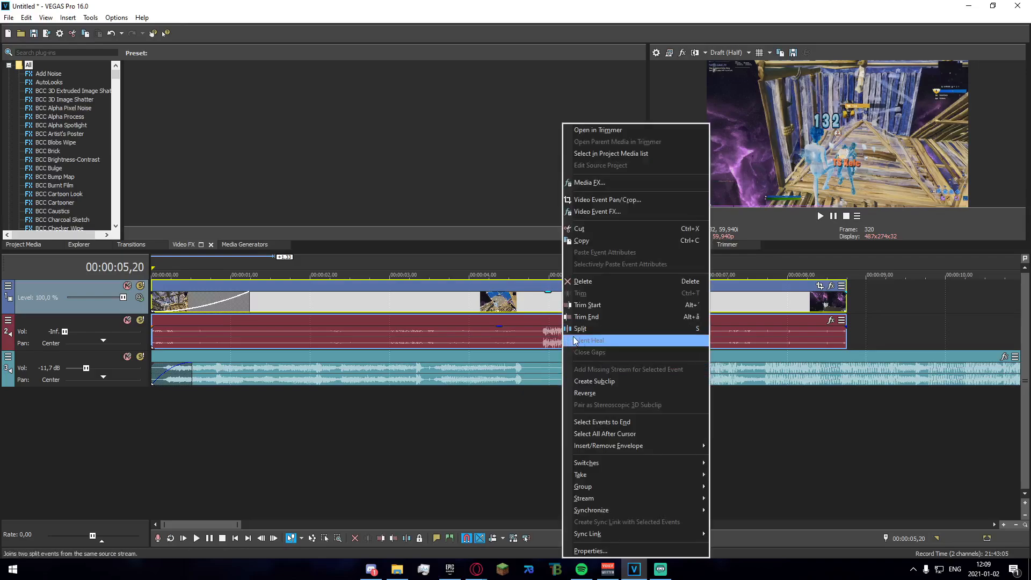
{"action": "mouse_move", "coordinate": [578, 450]}
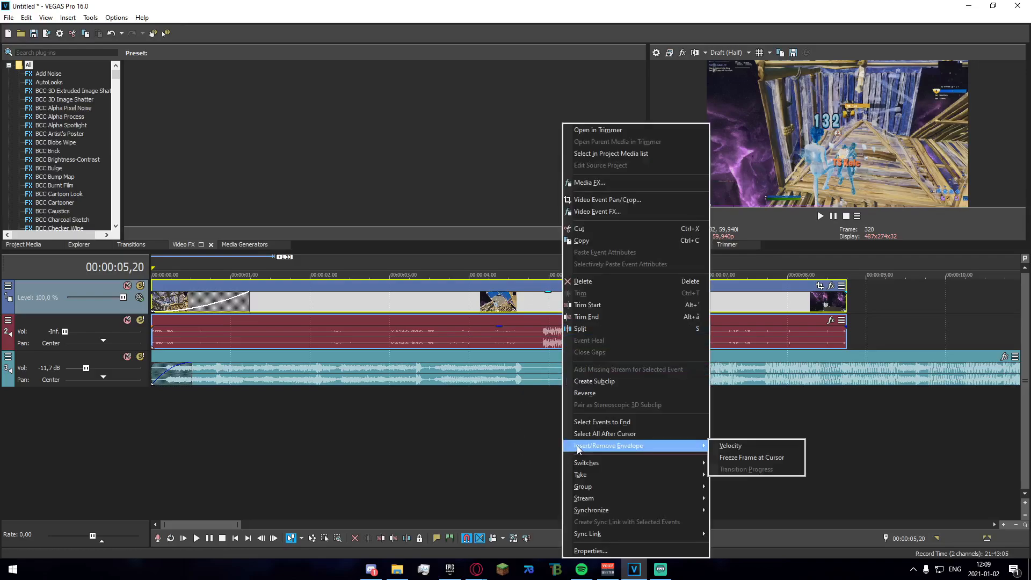
{"action": "left_click", "coordinate": [752, 446]}
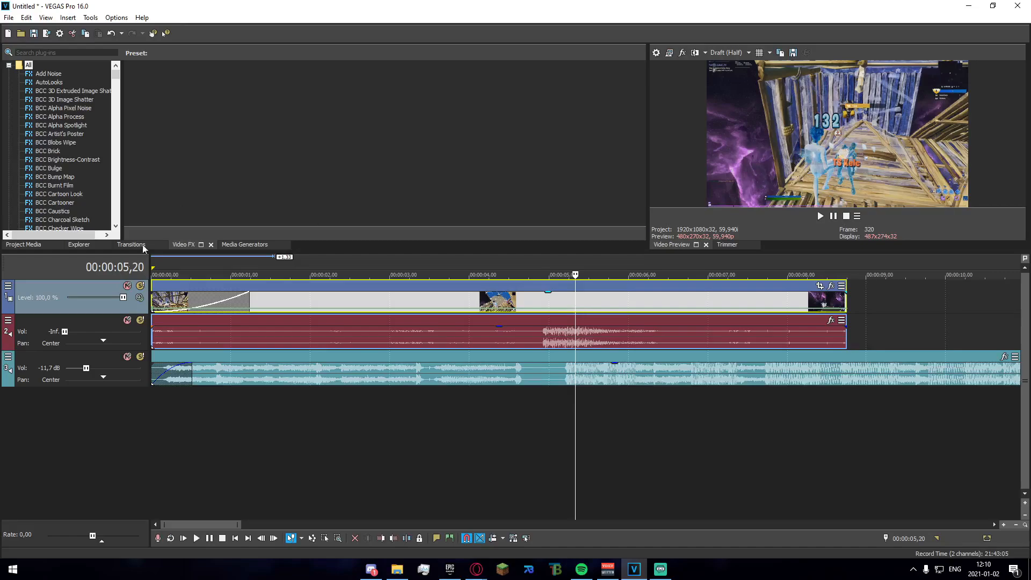
Place the playback cursor on the gameplay clip at 00:00:05,13, exactly where the song's beat drop begins
{"action": "scroll", "coordinate": [61, 177], "scroll_direction": "down", "scroll_amount": 6}
{"action": "scroll", "coordinate": [62, 178], "scroll_direction": "down", "scroll_amount": 1}
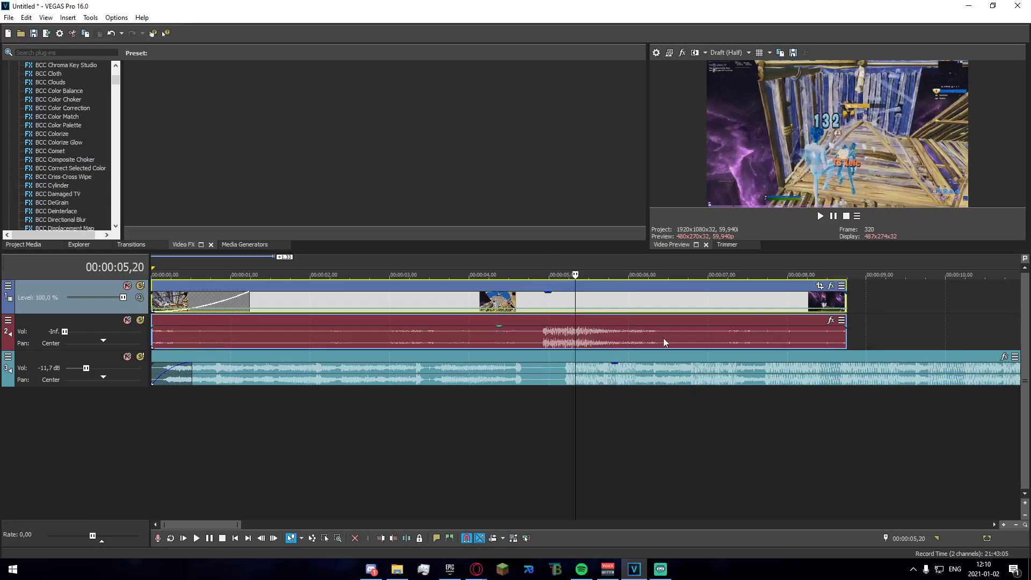
{"action": "scroll", "coordinate": [572, 299], "scroll_direction": "up", "scroll_amount": 6}
{"action": "left_click", "coordinate": [564, 301]}
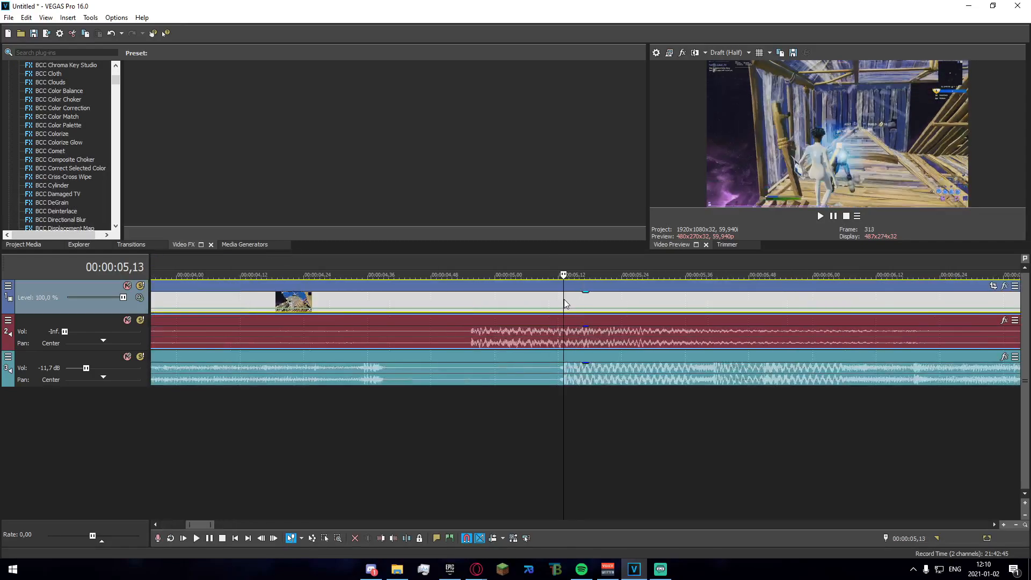
{"action": "scroll", "coordinate": [565, 301], "scroll_direction": "down", "scroll_amount": 6}
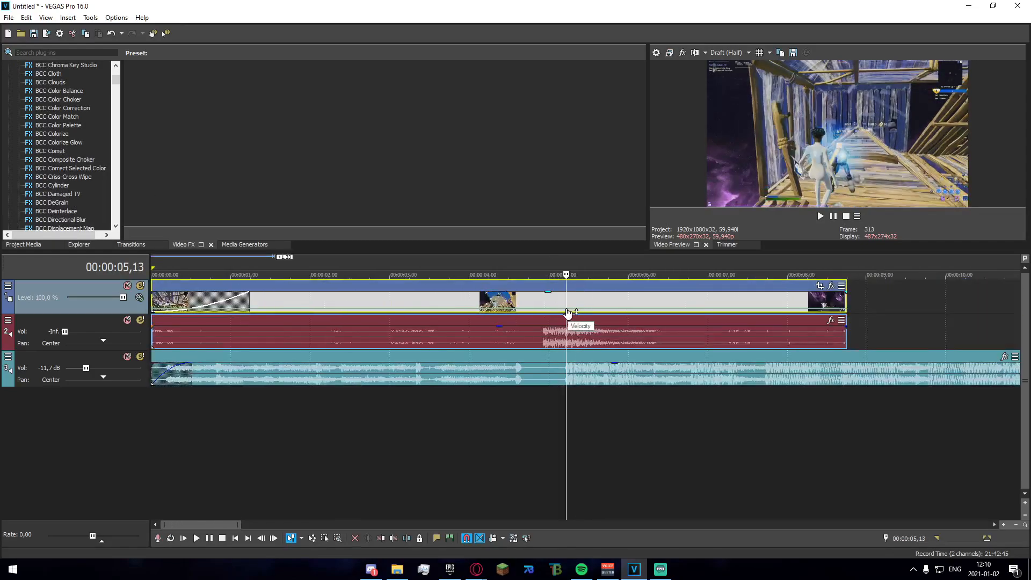
{"action": "scroll", "coordinate": [568, 313], "scroll_direction": "up", "scroll_amount": 8}
{"action": "scroll", "coordinate": [739, 337], "scroll_direction": "down", "scroll_amount": 5}
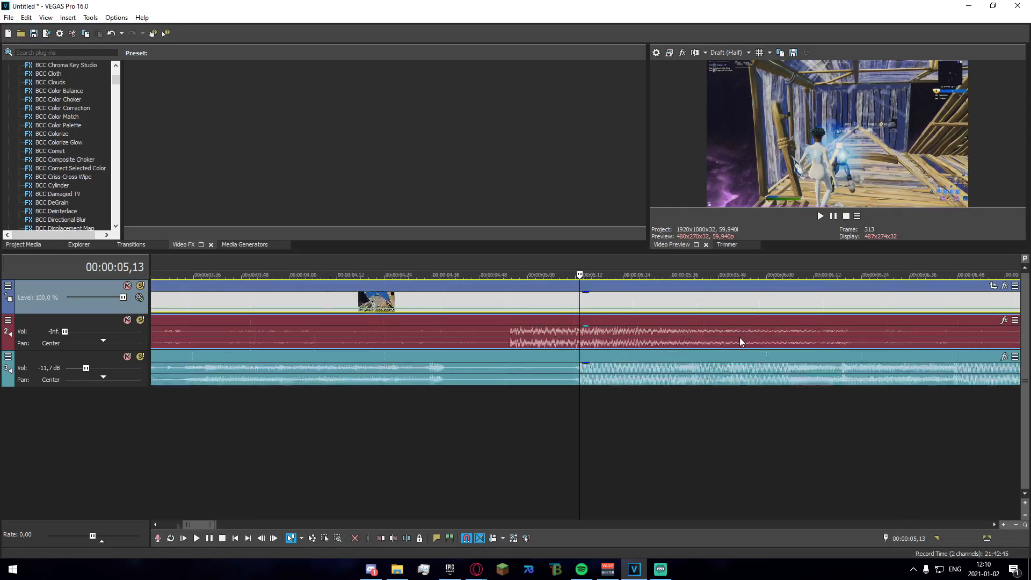
{"action": "scroll", "coordinate": [682, 346], "scroll_direction": "down", "scroll_amount": 4}
{"action": "scroll", "coordinate": [669, 347], "scroll_direction": "up", "scroll_amount": 2}
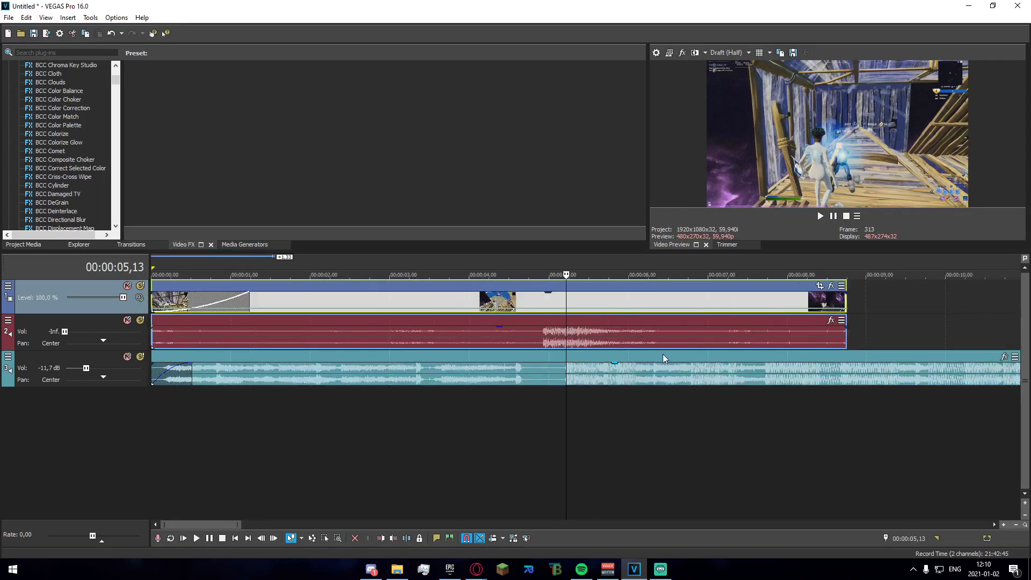
Add a marker and a Velocity envelope point on the gameplay clip at 00:00:05,13, where the beat drop begins
{"action": "scroll", "coordinate": [662, 352], "scroll_direction": "down", "scroll_amount": 5}
{"action": "scroll", "coordinate": [469, 430], "scroll_direction": "up", "scroll_amount": 6}
{"action": "scroll", "coordinate": [470, 430], "scroll_direction": "down", "scroll_amount": 3}
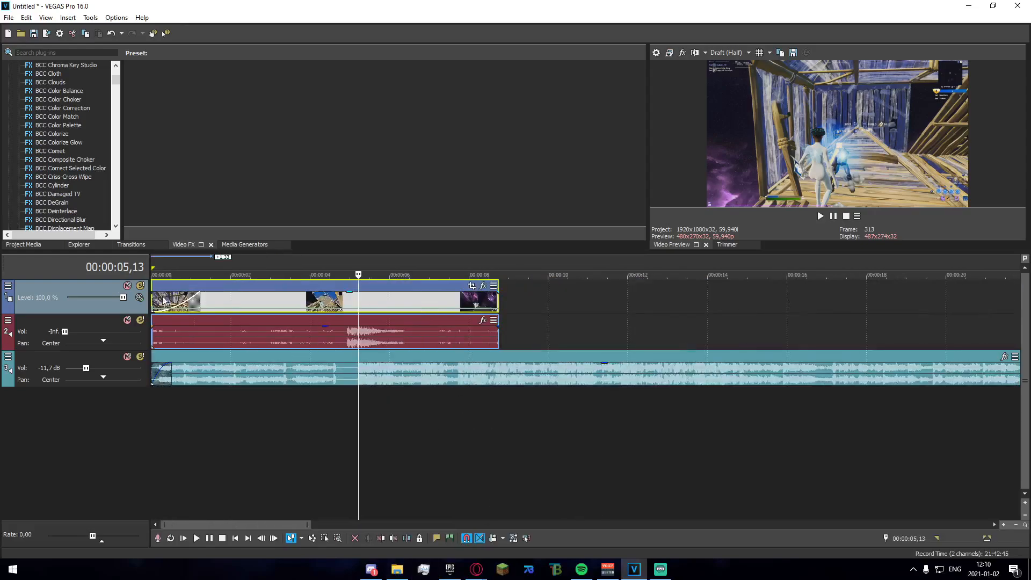
{"action": "scroll", "coordinate": [339, 313], "scroll_direction": "up", "scroll_amount": 7}
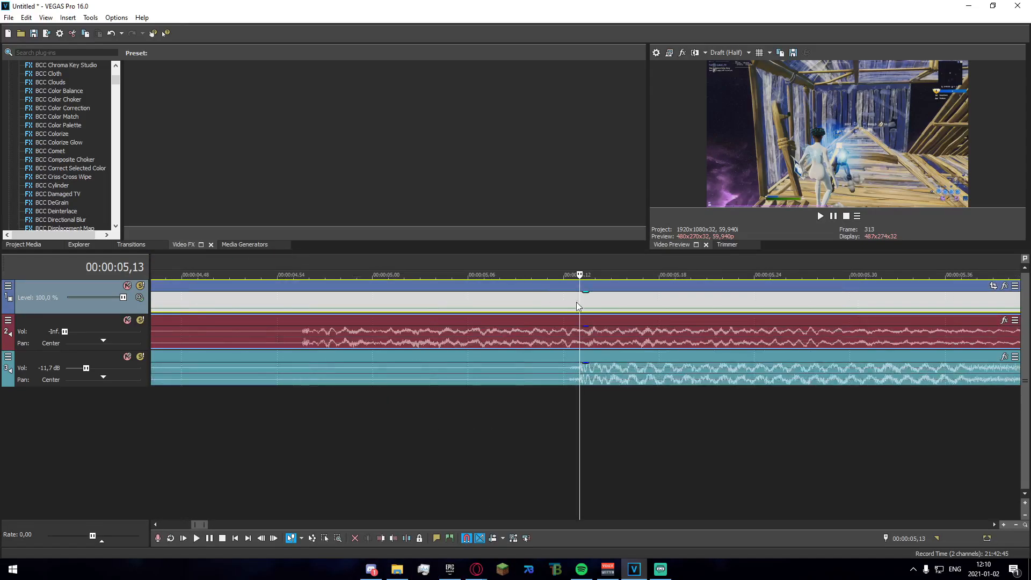
{"action": "scroll", "coordinate": [586, 320], "scroll_direction": "up", "scroll_amount": 4}
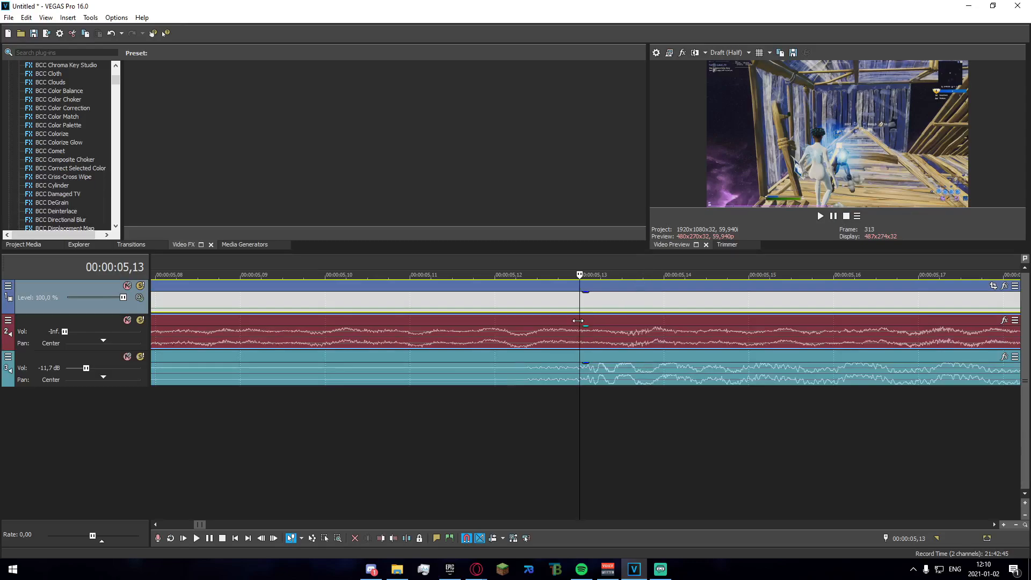
{"action": "scroll", "coordinate": [583, 315], "scroll_direction": "up", "scroll_amount": 3}
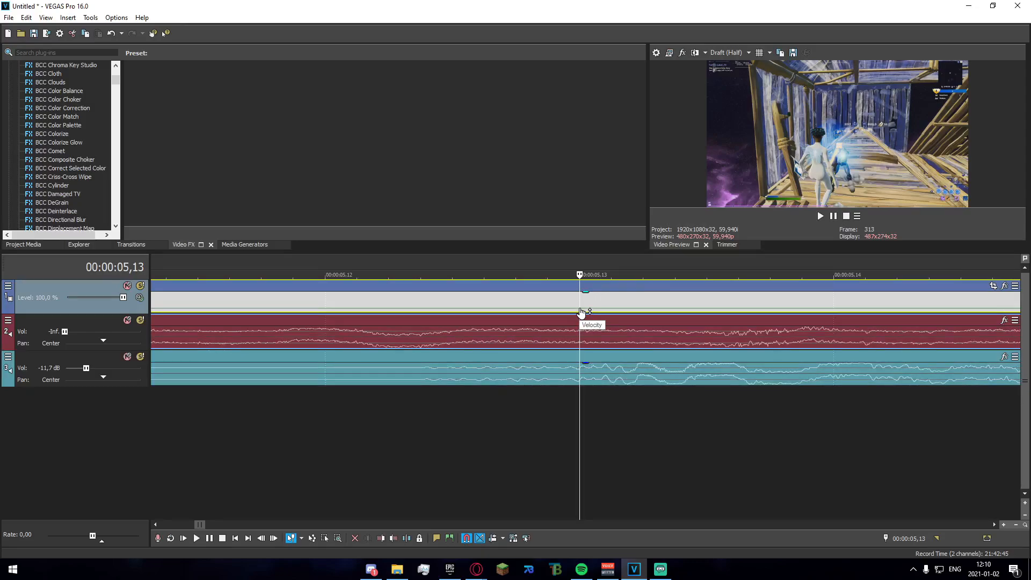
{"action": "scroll", "coordinate": [569, 397], "scroll_direction": "down", "scroll_amount": 3}
{"action": "scroll", "coordinate": [575, 376], "scroll_direction": "down", "scroll_amount": 2}
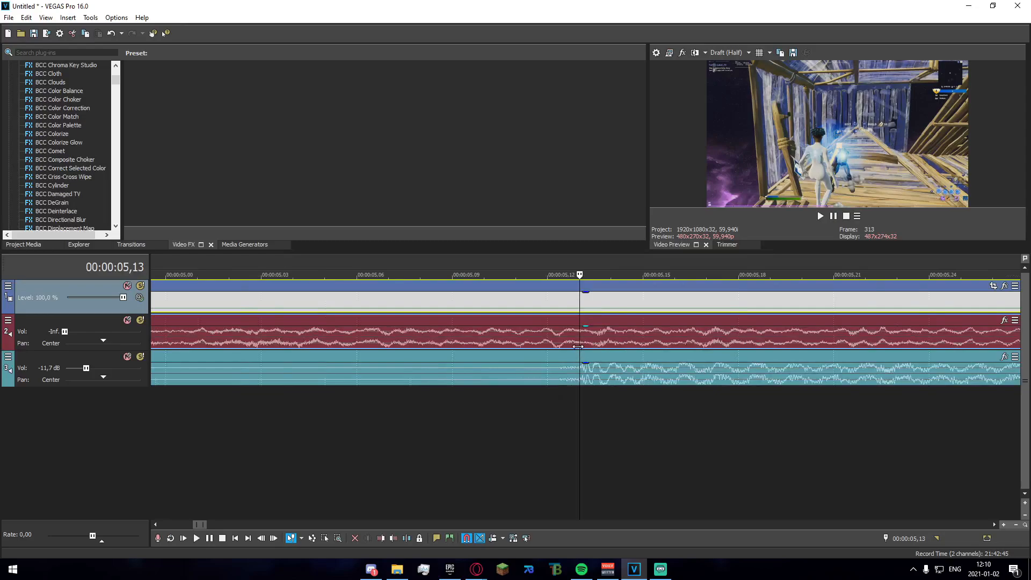
{"action": "scroll", "coordinate": [587, 436], "scroll_direction": "up", "scroll_amount": 6}
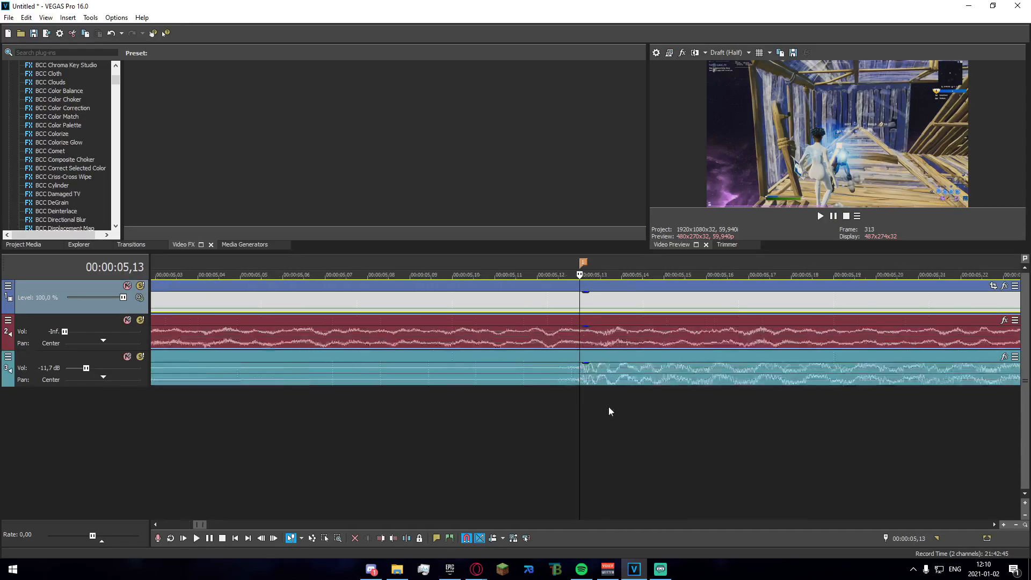
{"action": "scroll", "coordinate": [580, 356], "scroll_direction": "down", "scroll_amount": 10}
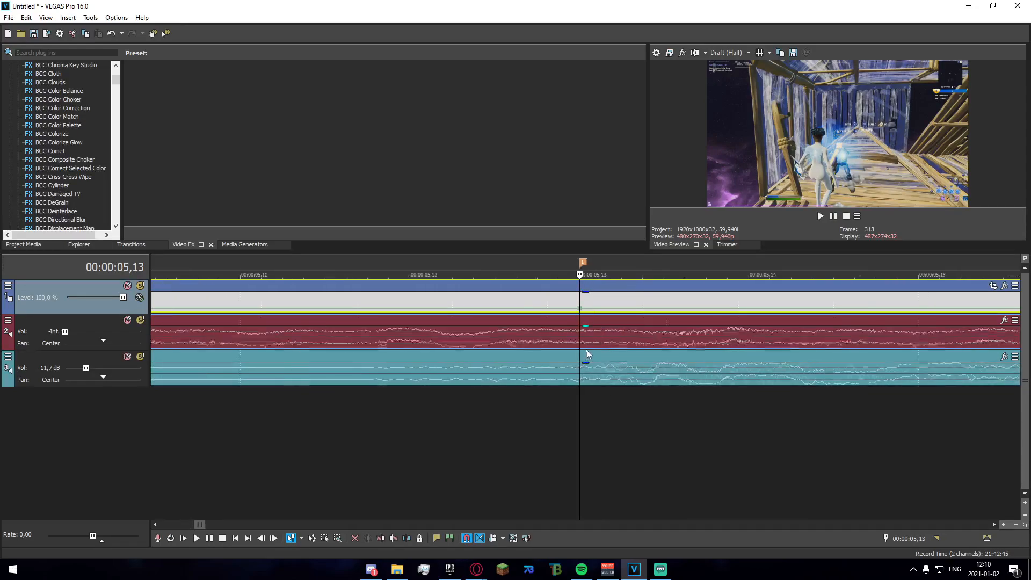
{"action": "scroll", "coordinate": [580, 358], "scroll_direction": "up", "scroll_amount": 3}
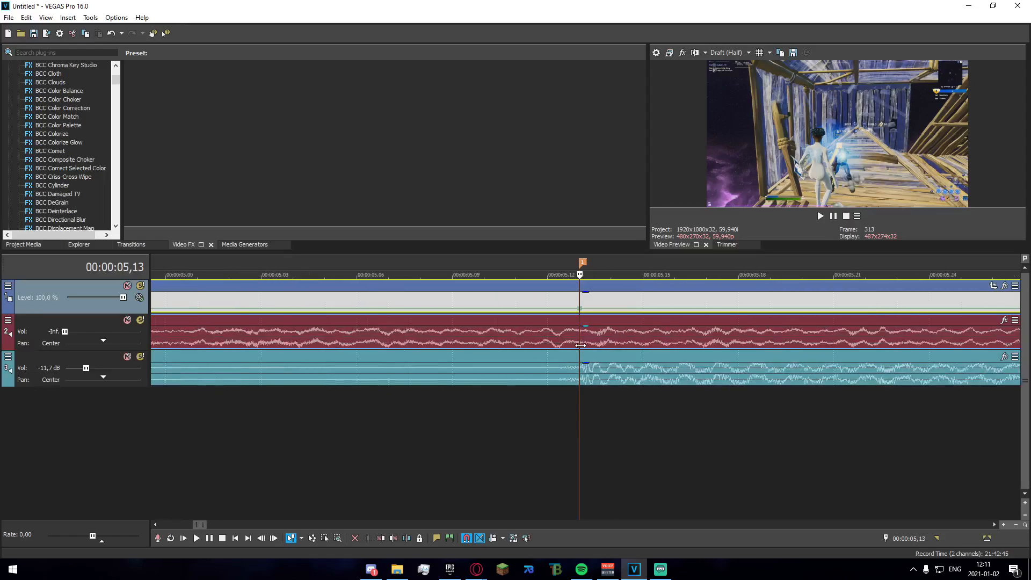
Add Velocity envelope points three frames before and three frames after the marker, at 00:00:05,10 and 00:00:05,16
{"action": "key", "text": "Left"}
{"action": "key", "text": "Left"}
{"action": "key", "text": "Left"}
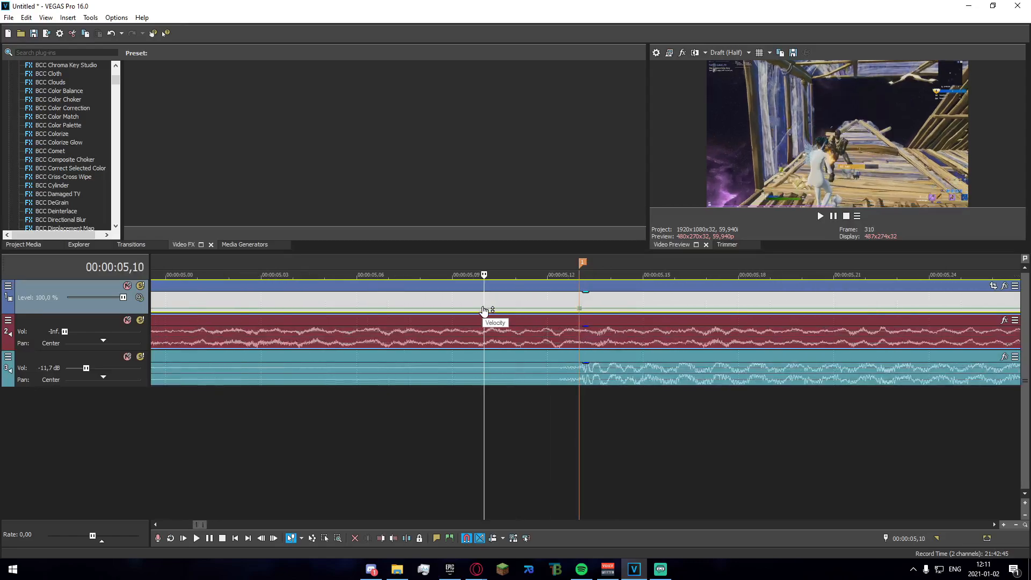
{"action": "double_click", "coordinate": [484, 309]}
{"action": "key", "text": "1"}
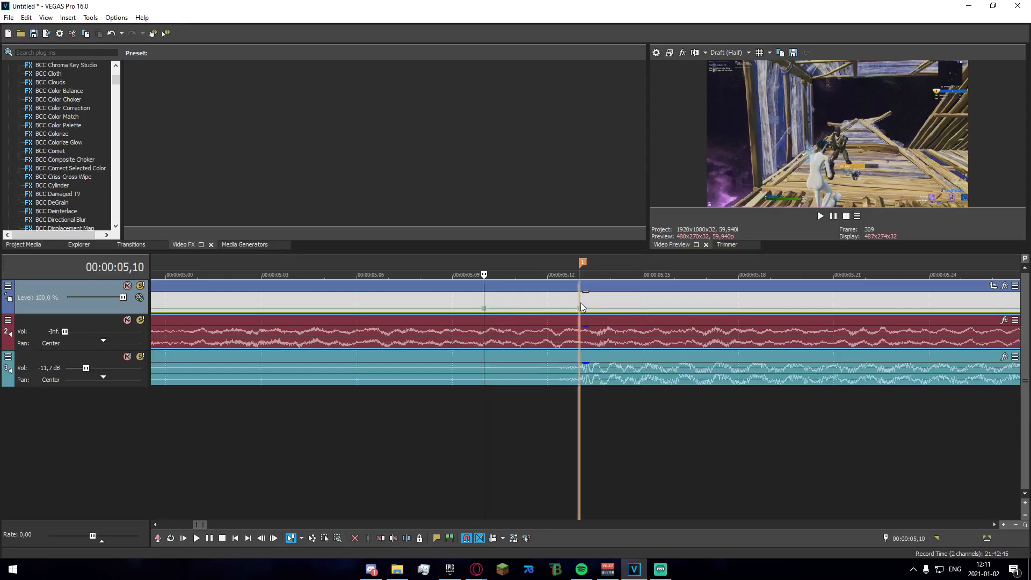
{"action": "key", "text": "space"}
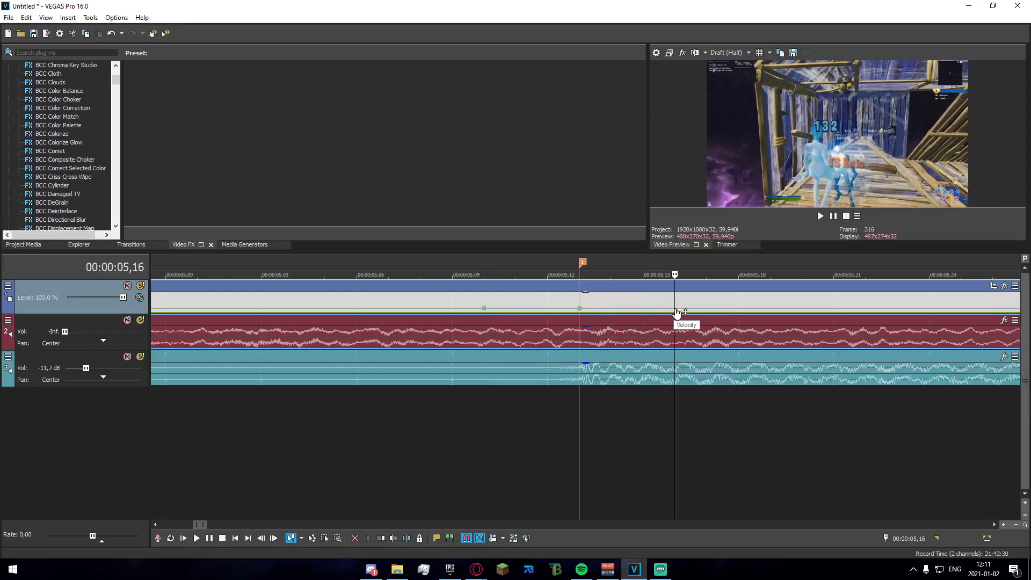
{"action": "key", "text": "space"}
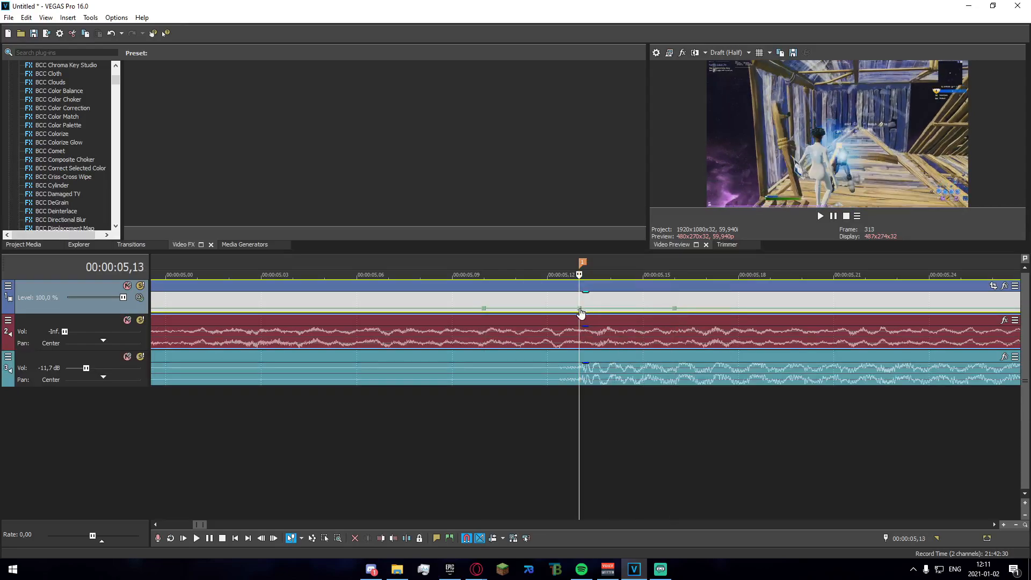
Set the Velocity point at the marker to 300% forward velocity and the point at 00:00:05,16 to 50% forward velocity
{"action": "right_click", "coordinate": [578, 309]}
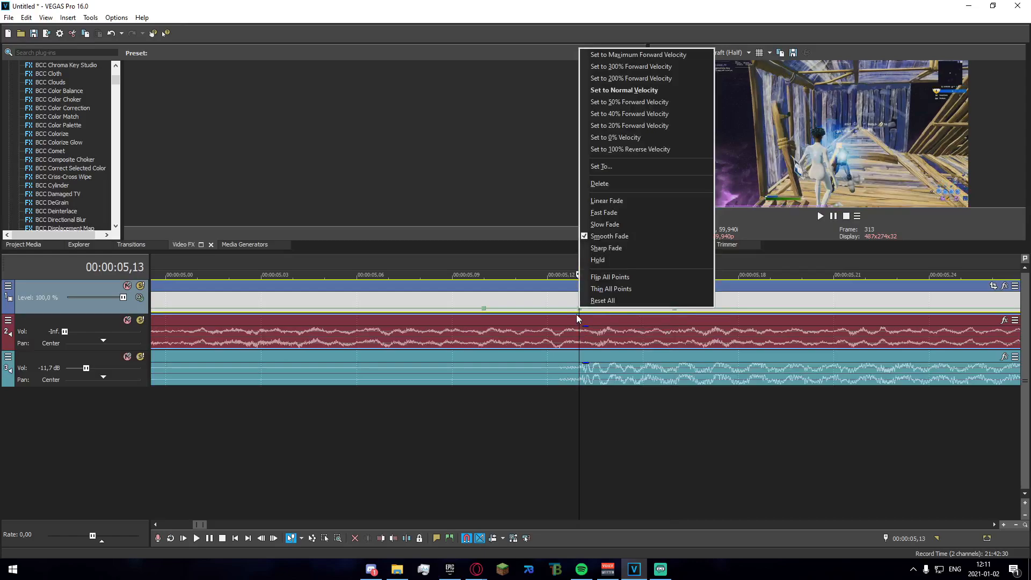
{"action": "left_click", "coordinate": [636, 70]}
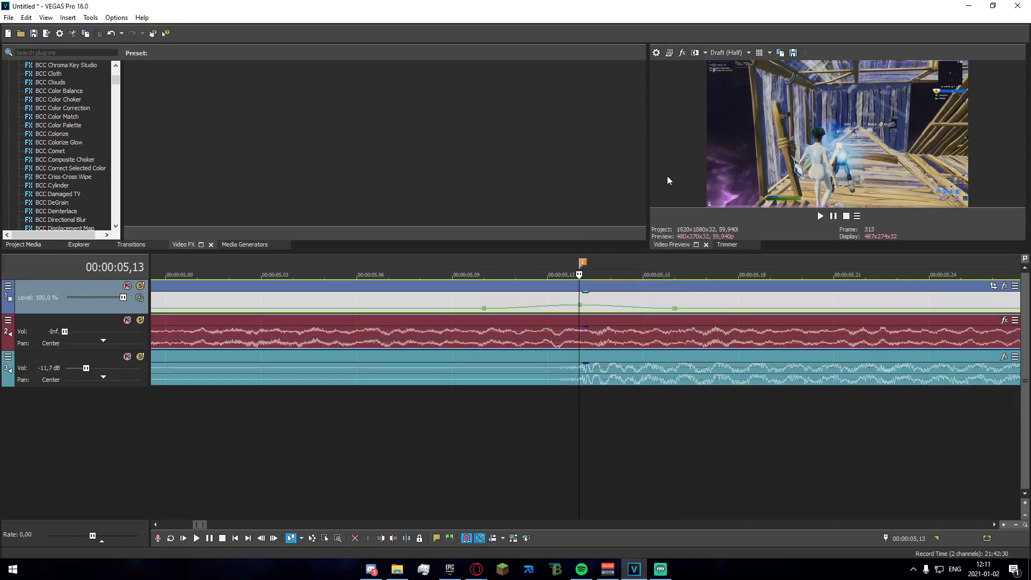
{"action": "double_click", "coordinate": [675, 307]}
{"action": "right_click", "coordinate": [674, 308]}
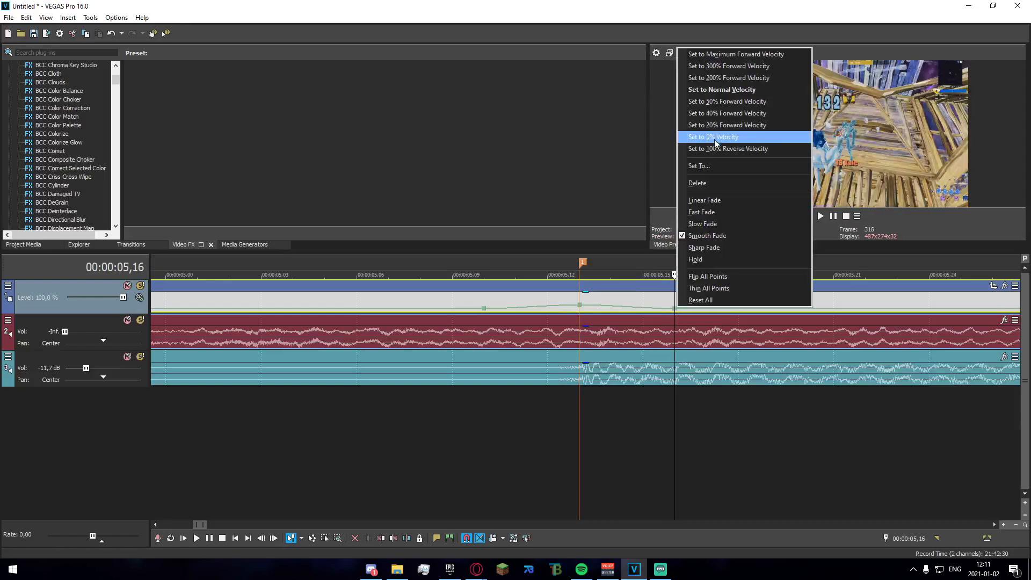
{"action": "left_click", "coordinate": [711, 102]}
Play back the section around the beat-drop marker to check the speed change
{"action": "scroll", "coordinate": [594, 356], "scroll_direction": "down", "scroll_amount": 3}
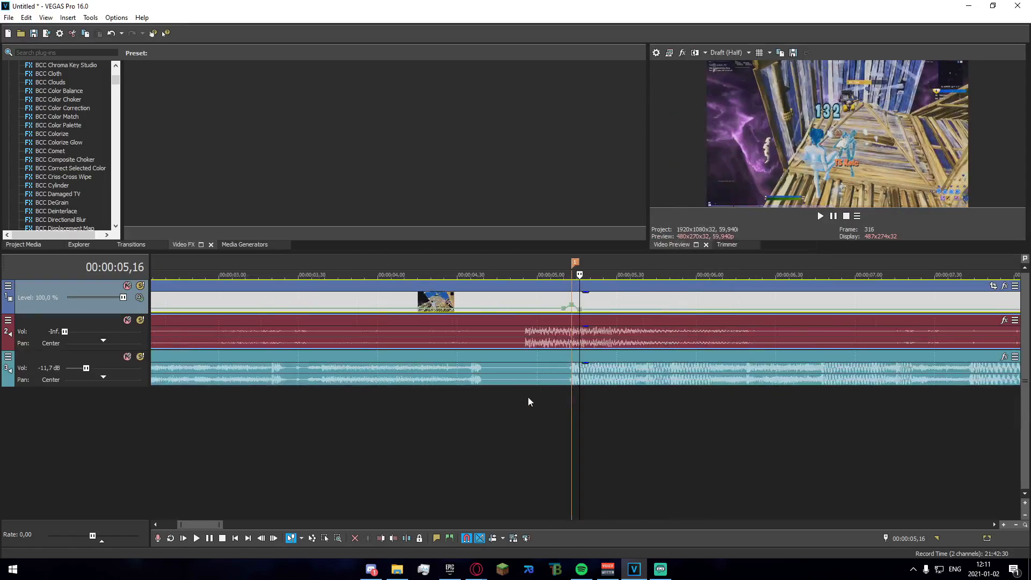
{"action": "scroll", "coordinate": [499, 414], "scroll_direction": "down", "scroll_amount": 3}
{"action": "left_click", "coordinate": [389, 402]}
{"action": "key", "text": "space"}
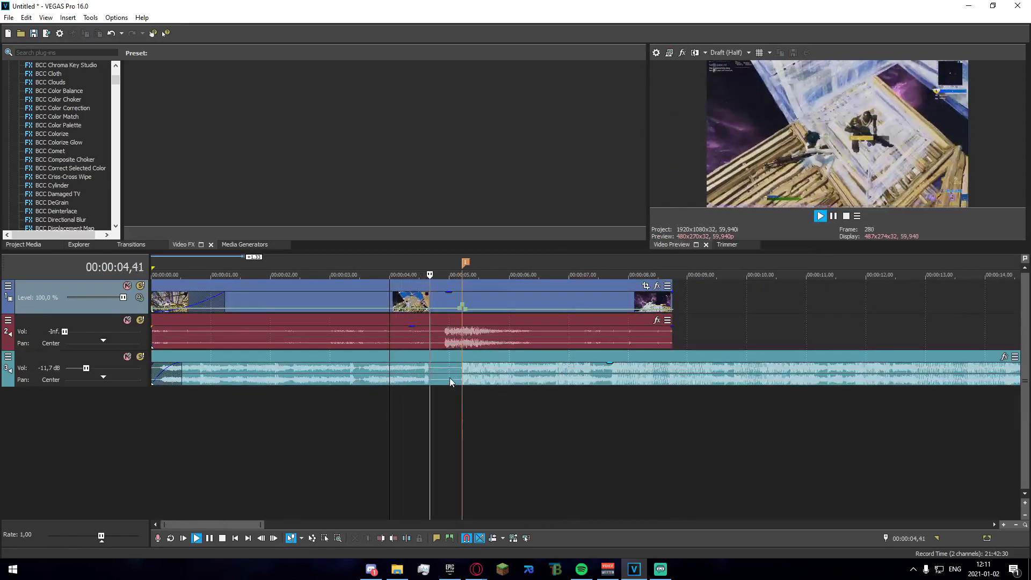
{"action": "left_click", "coordinate": [451, 379]}
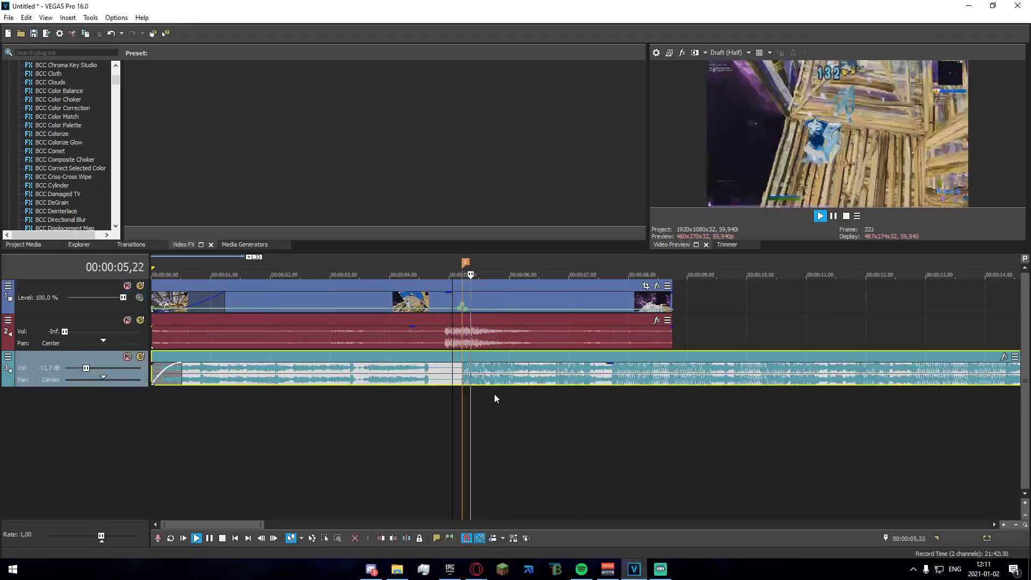
{"action": "left_click", "coordinate": [439, 404]}
{"action": "key", "text": "space"}
{"action": "key", "text": "space"}
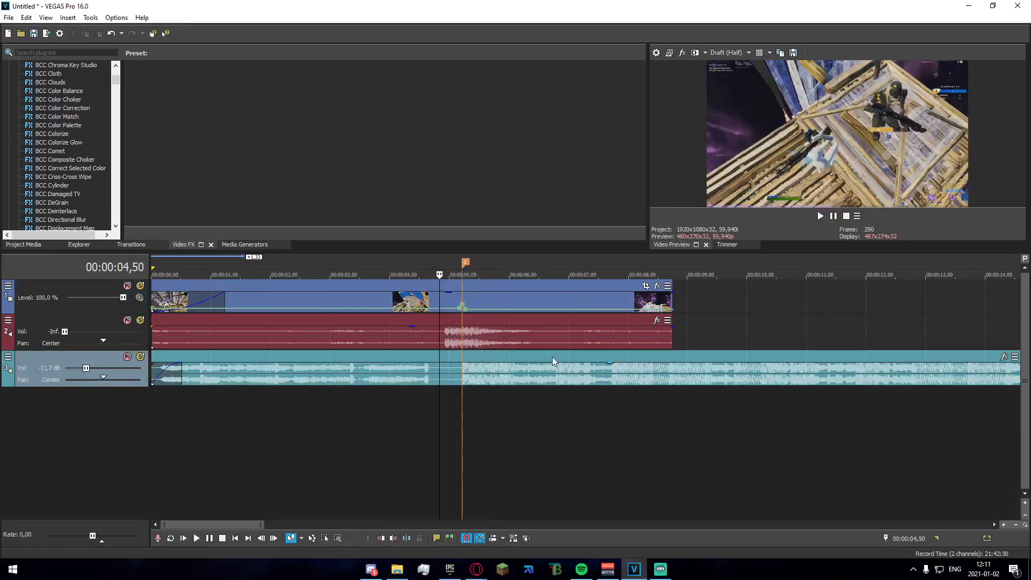
{"action": "scroll", "coordinate": [564, 369], "scroll_direction": "up", "scroll_amount": 3}
{"action": "key", "text": "space"}
{"action": "scroll", "coordinate": [592, 375], "scroll_direction": "down", "scroll_amount": 10}
{"action": "key", "text": "space"}
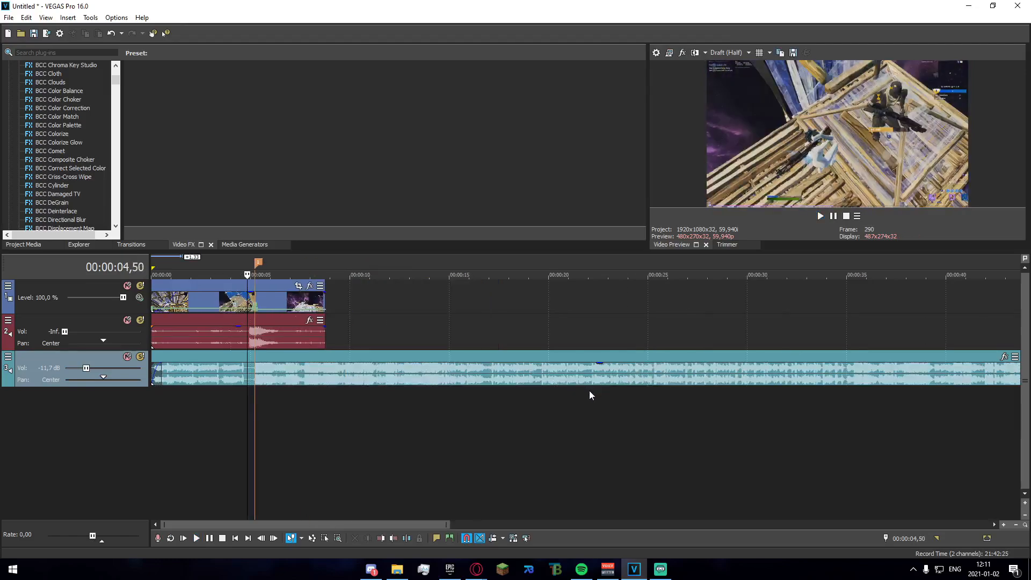
Return the playback cursor to the beat-drop marker at 00:00:05,13
{"action": "right_click", "coordinate": [259, 264]}
{"action": "left_click", "coordinate": [259, 263]}
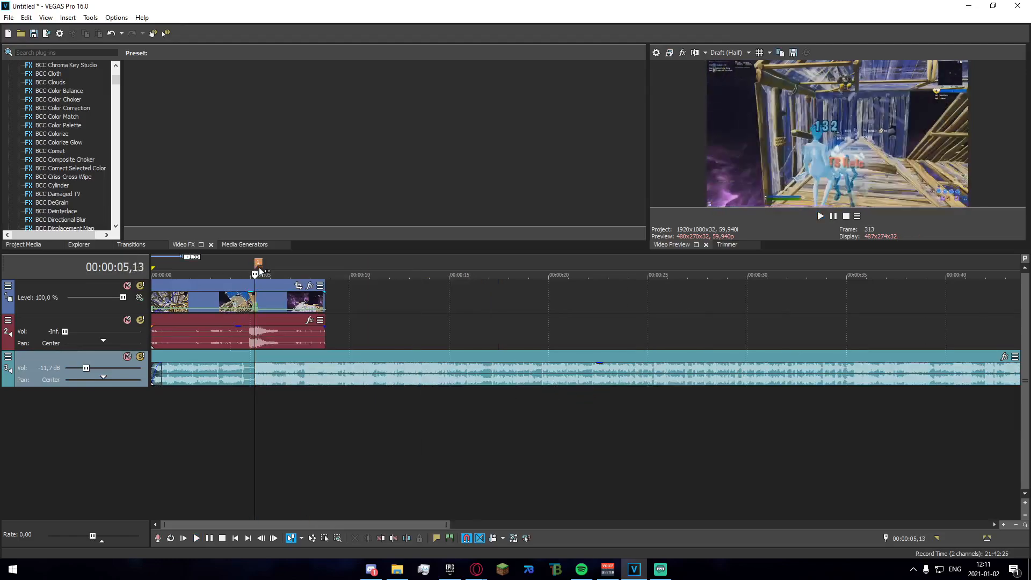
{"action": "scroll", "coordinate": [267, 417], "scroll_direction": "up", "scroll_amount": 2}
{"action": "scroll", "coordinate": [382, 402], "scroll_direction": "up", "scroll_amount": 1}
{"action": "scroll", "coordinate": [803, 398], "scroll_direction": "up", "scroll_amount": 2}
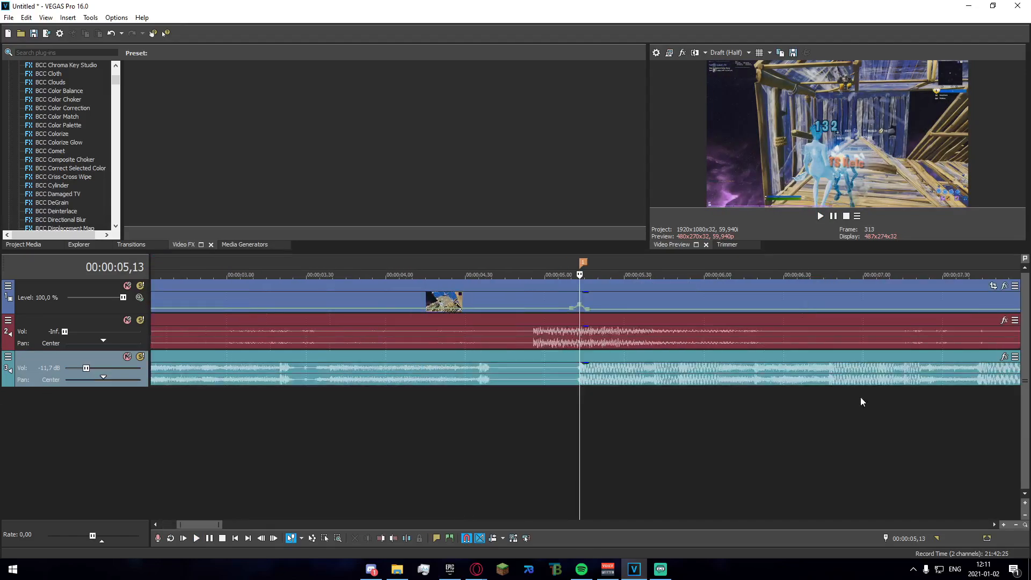
{"action": "scroll", "coordinate": [727, 407], "scroll_direction": "down", "scroll_amount": 3}
{"action": "scroll", "coordinate": [728, 407], "scroll_direction": "up", "scroll_amount": 2}
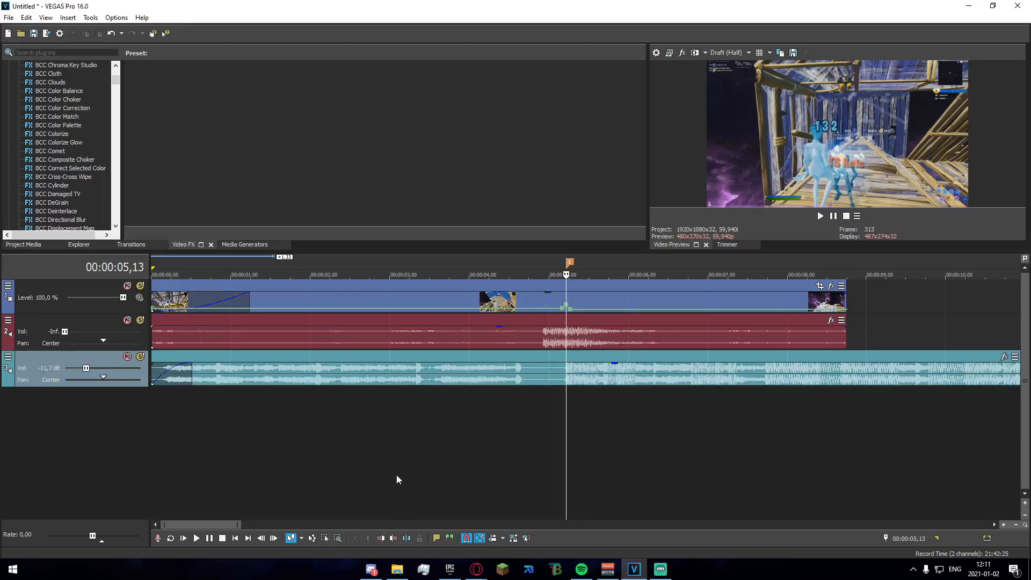
Open Preset Manager, examine the FX Chains presets under System Presets, and close it
{"action": "key", "text": "super"}
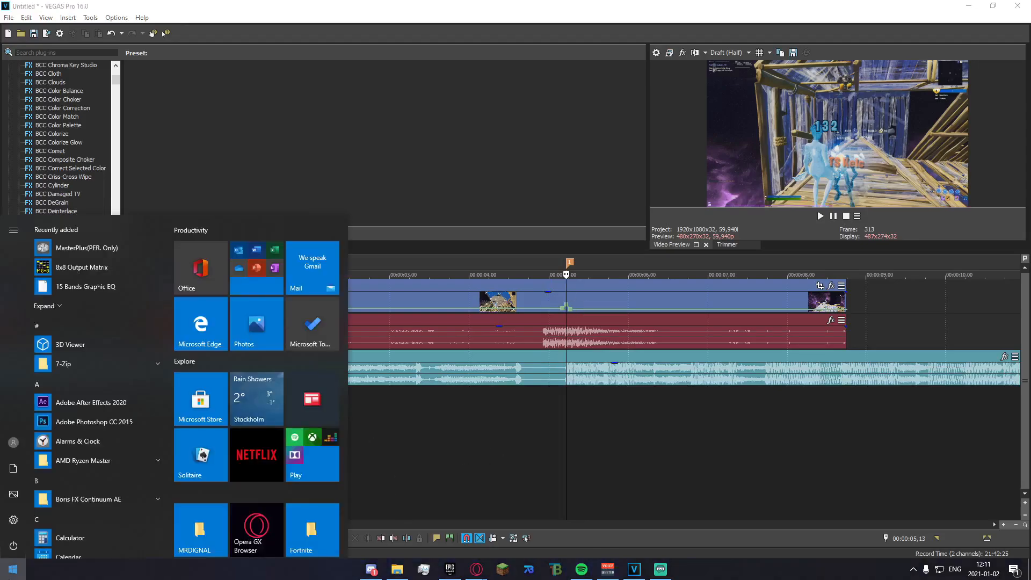
{"action": "type", "text": "preset"}
{"action": "key", "text": "Return"}
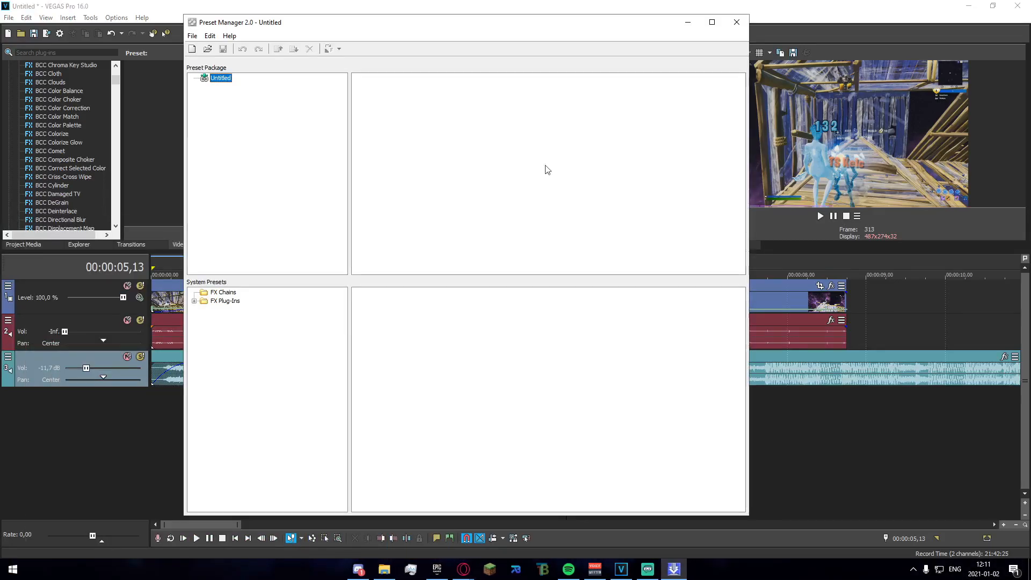
{"action": "left_click", "coordinate": [226, 81]}
{"action": "left_click_drag", "start_coordinate": [604, 259], "coordinate": [352, 57]}
{"action": "left_click", "coordinate": [229, 293]}
{"action": "left_click_drag", "start_coordinate": [453, 153], "coordinate": [487, 452]}
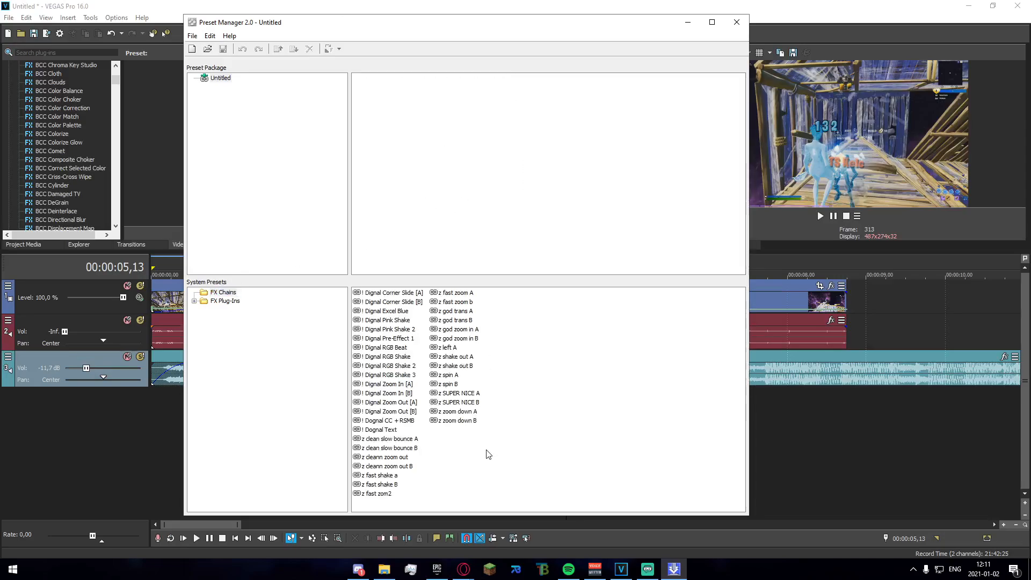
{"action": "left_click", "coordinate": [736, 22]}
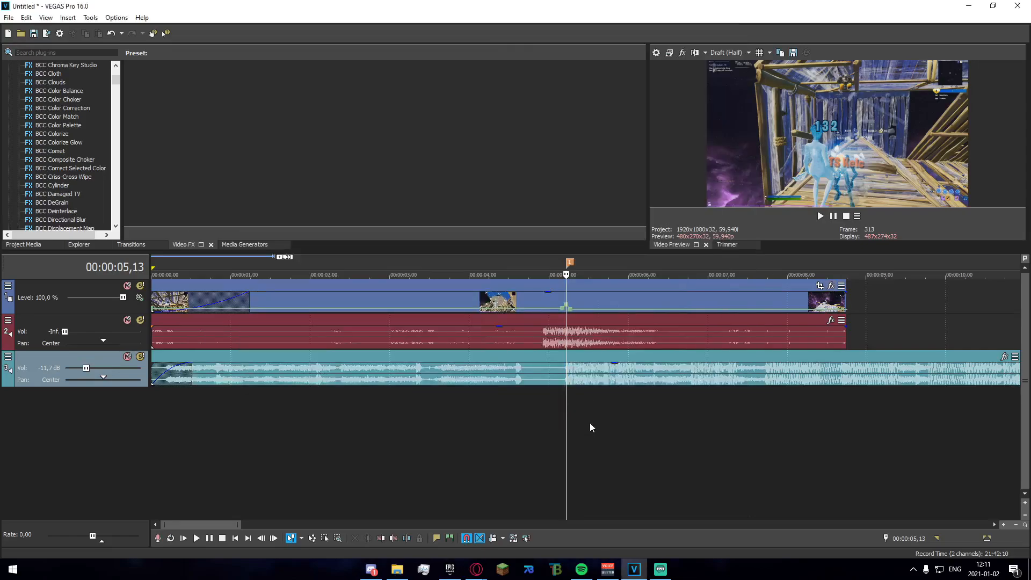
Split the gameplay clip and its audio at 00:00:05,10, three frames before the marker
{"action": "scroll", "coordinate": [590, 424], "scroll_direction": "up", "scroll_amount": 4}
{"action": "scroll", "coordinate": [593, 415], "scroll_direction": "up", "scroll_amount": 4}
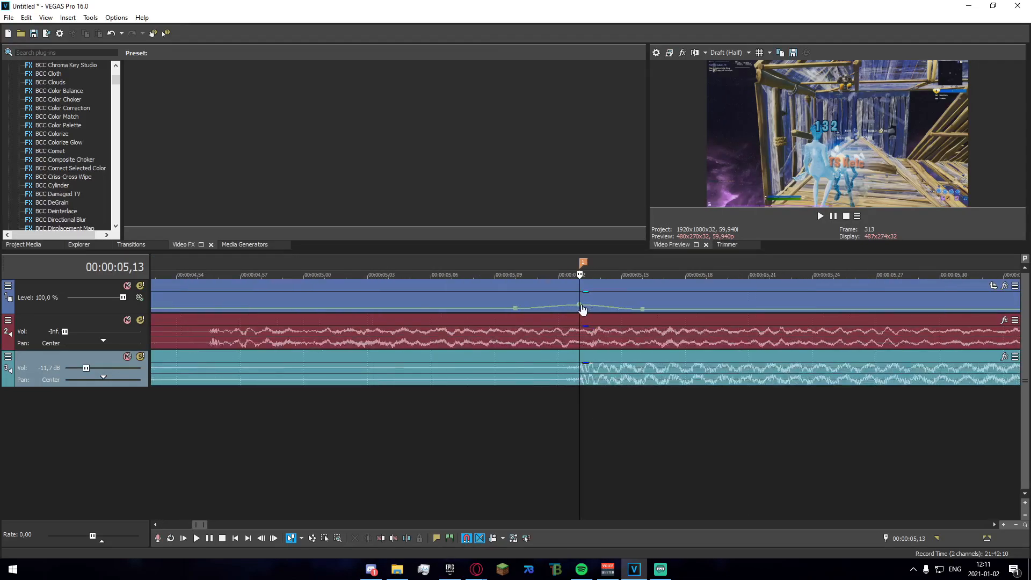
{"action": "left_click", "coordinate": [582, 298]}
{"action": "key", "text": "Left"}
{"action": "key", "text": "Left"}
{"action": "key", "text": "Left"}
{"action": "scroll", "coordinate": [604, 357], "scroll_direction": "down", "scroll_amount": 8}
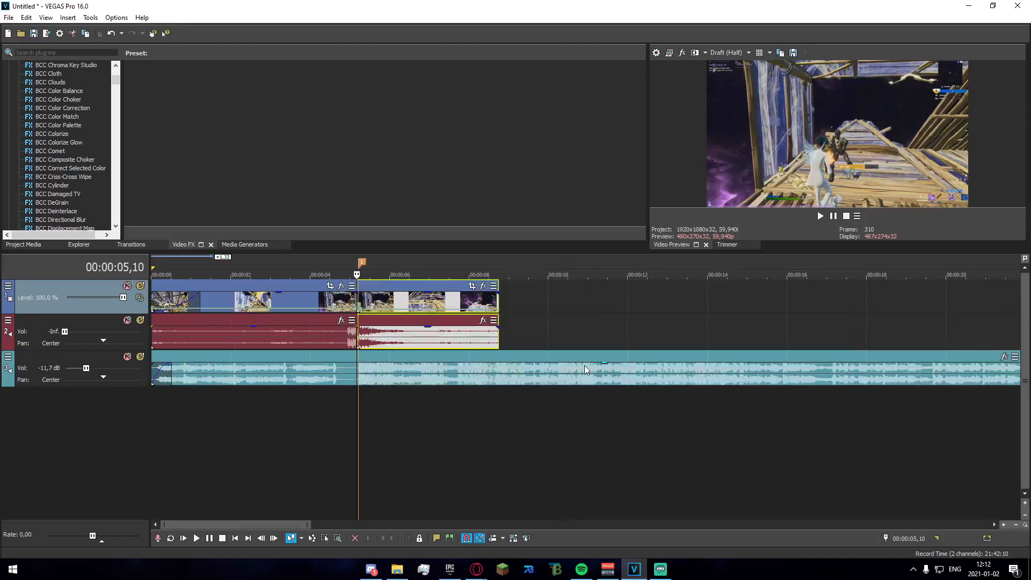
Apply the "! Dignal RGB Shake" filter package to the gameplay video event after the split
{"action": "left_click", "coordinate": [483, 286]}
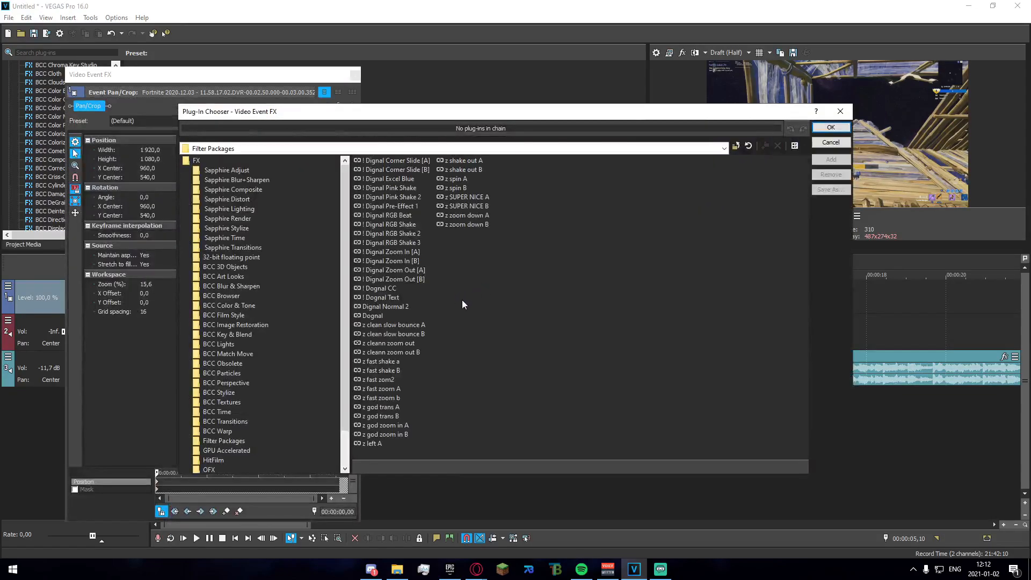
{"action": "left_click", "coordinate": [393, 186]}
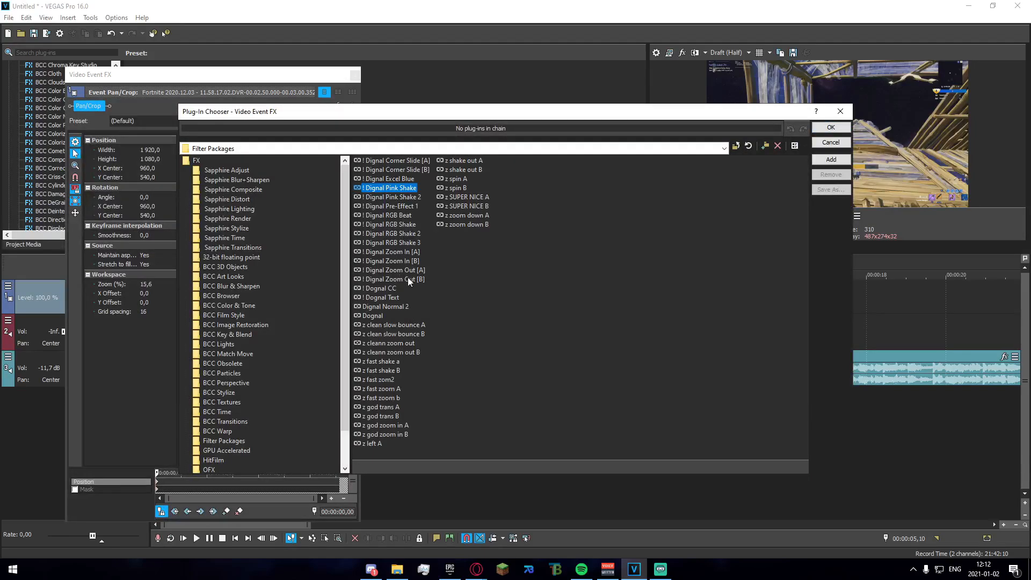
{"action": "left_click", "coordinate": [407, 225]}
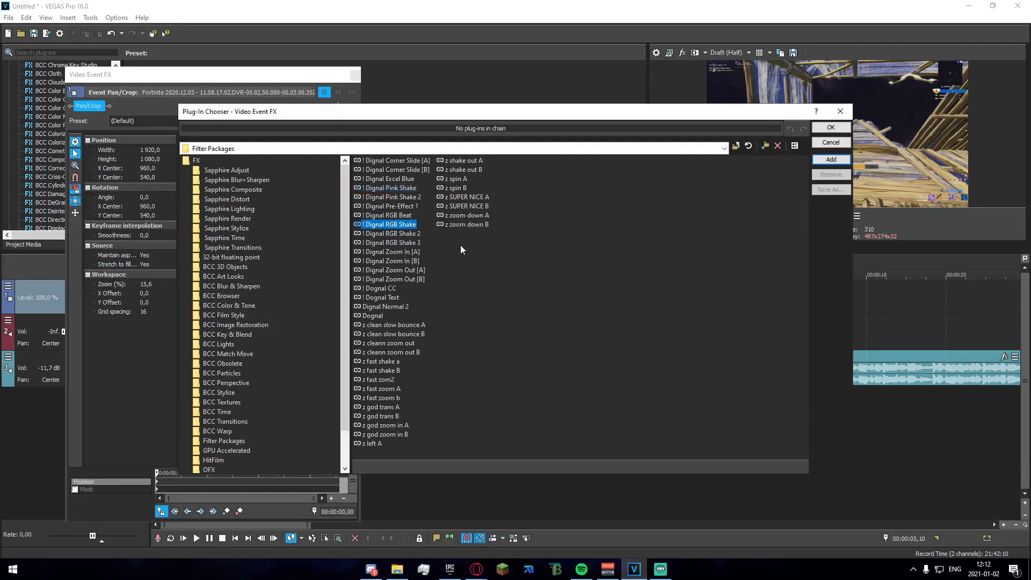
{"action": "left_click", "coordinate": [831, 160]}
{"action": "left_click", "coordinate": [831, 128]}
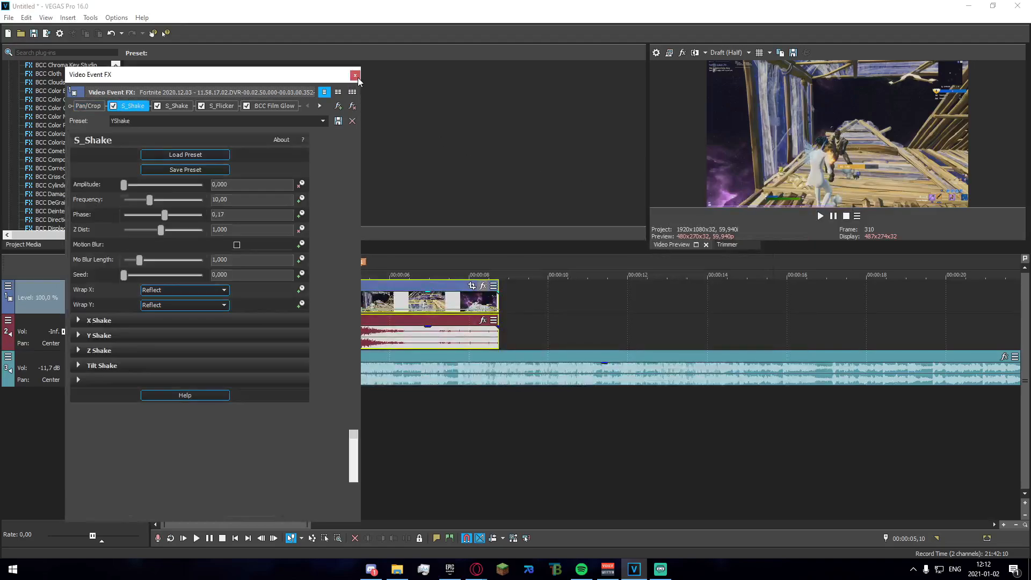
{"action": "left_click", "coordinate": [355, 75]}
Play the edit from about 00:00:03 through the beat drop to check the shake effect
{"action": "left_click", "coordinate": [302, 437]}
{"action": "scroll", "coordinate": [695, 417], "scroll_direction": "up", "scroll_amount": 5}
{"action": "scroll", "coordinate": [695, 413], "scroll_direction": "down", "scroll_amount": 3}
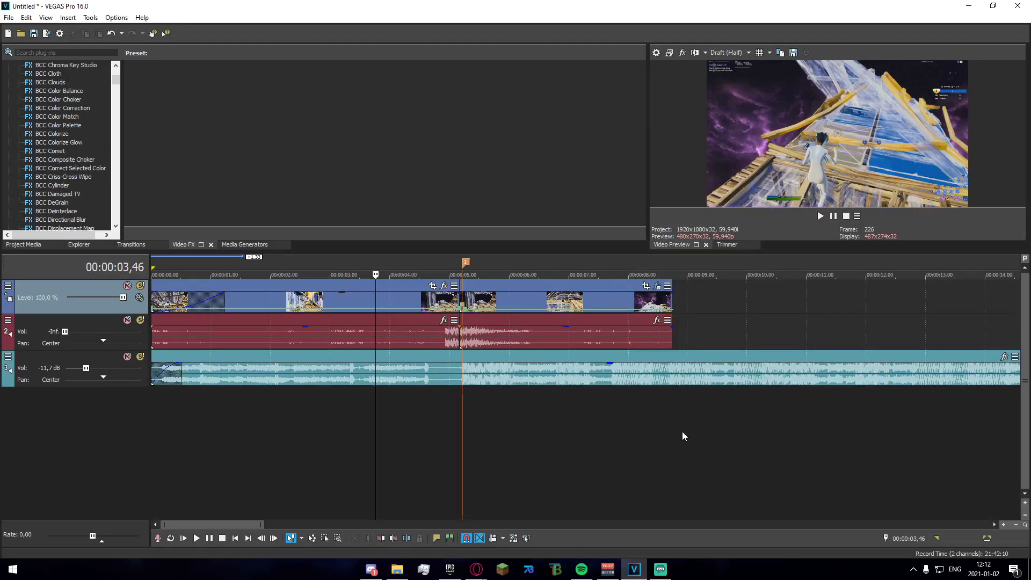
{"action": "left_click_drag", "start_coordinate": [685, 425], "coordinate": [344, 427]}
{"action": "left_click", "coordinate": [346, 432]}
{"action": "key", "text": "space"}
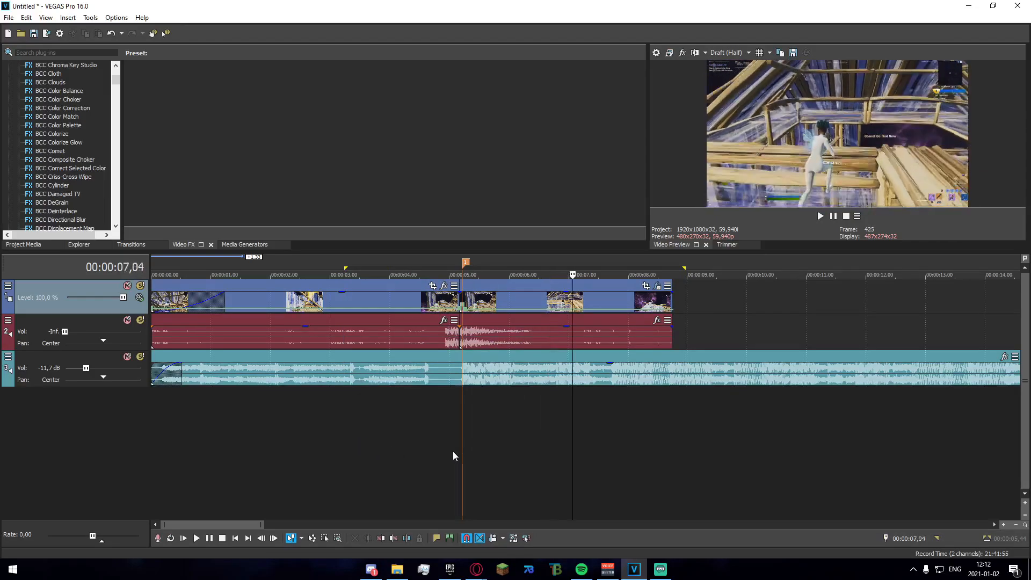
Play the time range from 00:00:03,14 to 00:00:07,28 through the beat drop, then place the cursor at the 00:00:05,10 split
{"action": "key", "text": "o"}
{"action": "key", "text": "space"}
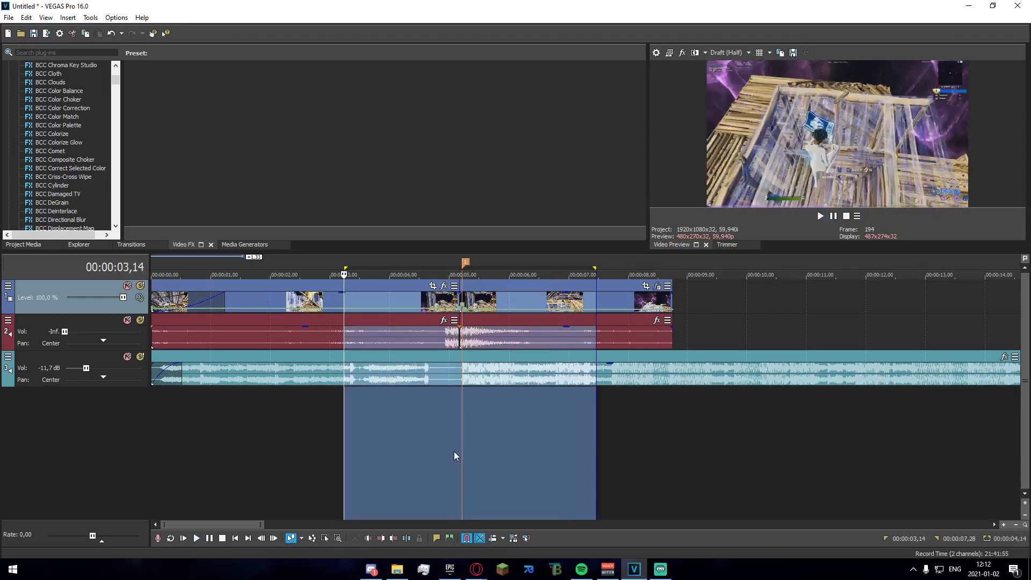
{"action": "key", "text": "space"}
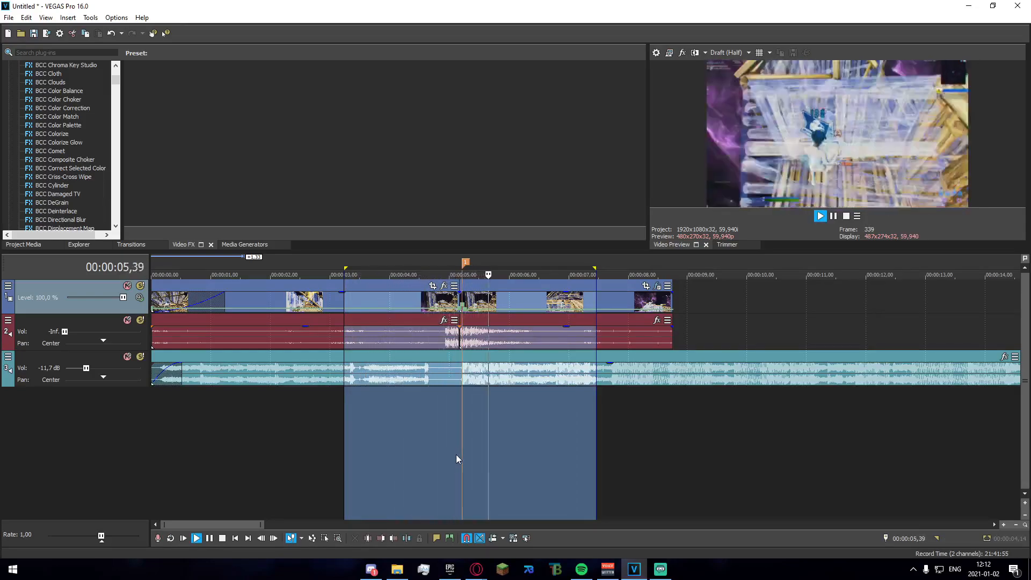
{"action": "left_click", "coordinate": [442, 433]}
{"action": "key", "text": "space"}
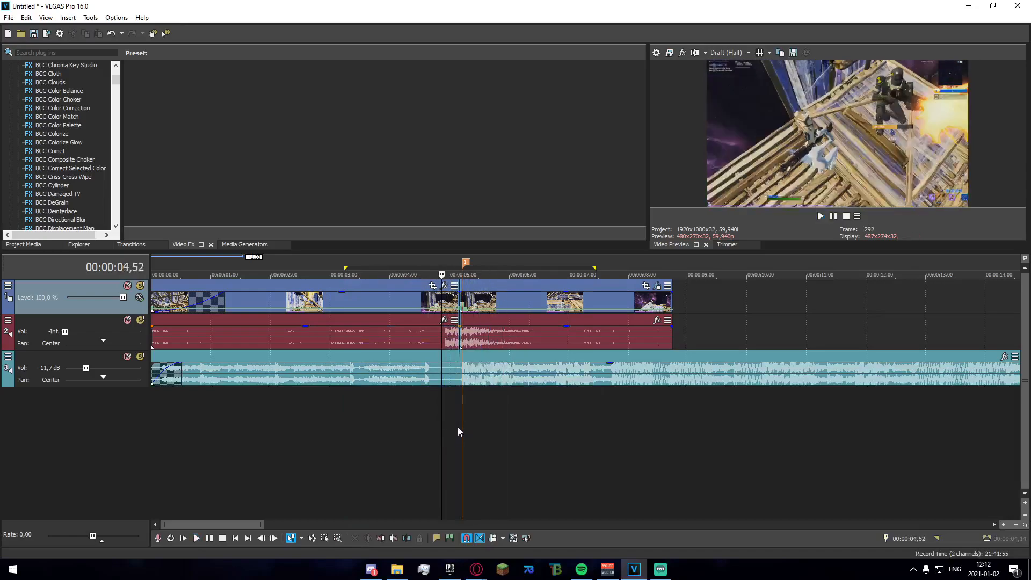
{"action": "left_click", "coordinate": [458, 430]}
{"action": "scroll", "coordinate": [464, 437], "scroll_direction": "up", "scroll_amount": 3}
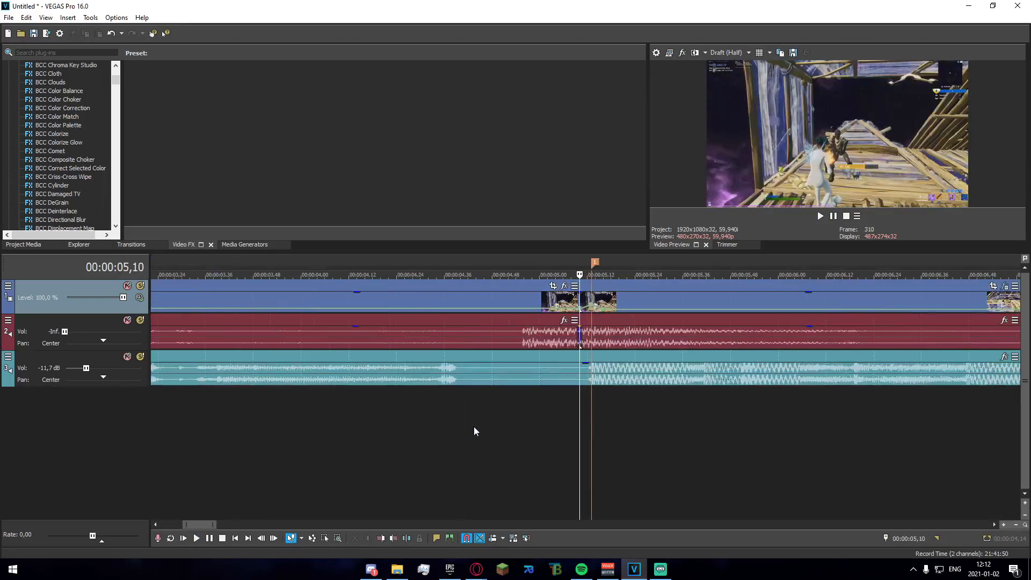
{"action": "scroll", "coordinate": [475, 428], "scroll_direction": "down", "scroll_amount": 5}
{"action": "scroll", "coordinate": [531, 406], "scroll_direction": "up", "scroll_amount": 2}
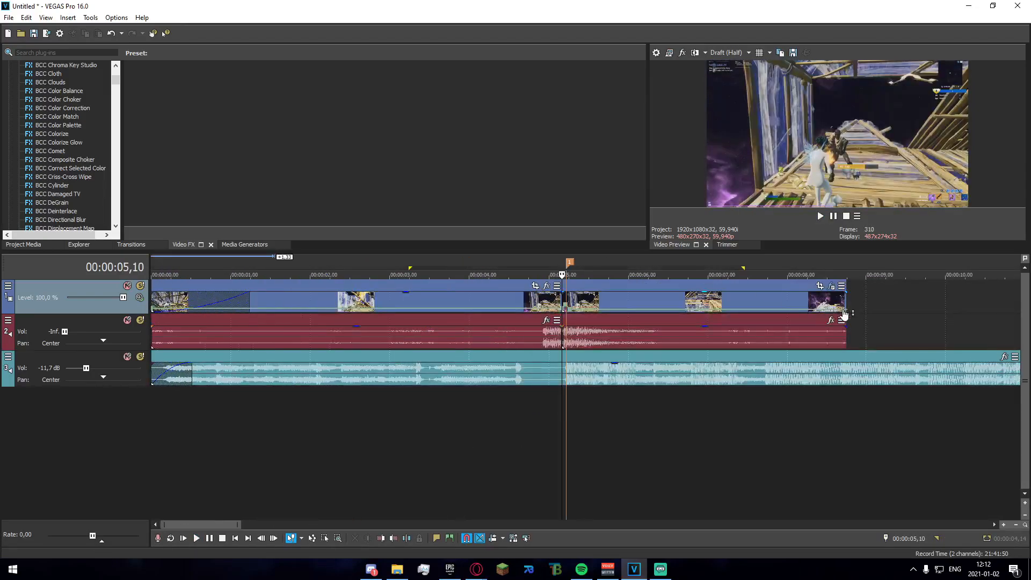
Open the effects of the gameplay event after the split, compare the two S_Shake presets at the 00:00:05,13 marker, and close the window
{"action": "left_click", "coordinate": [831, 285]}
{"action": "left_click_drag", "start_coordinate": [361, 192], "coordinate": [551, 192]}
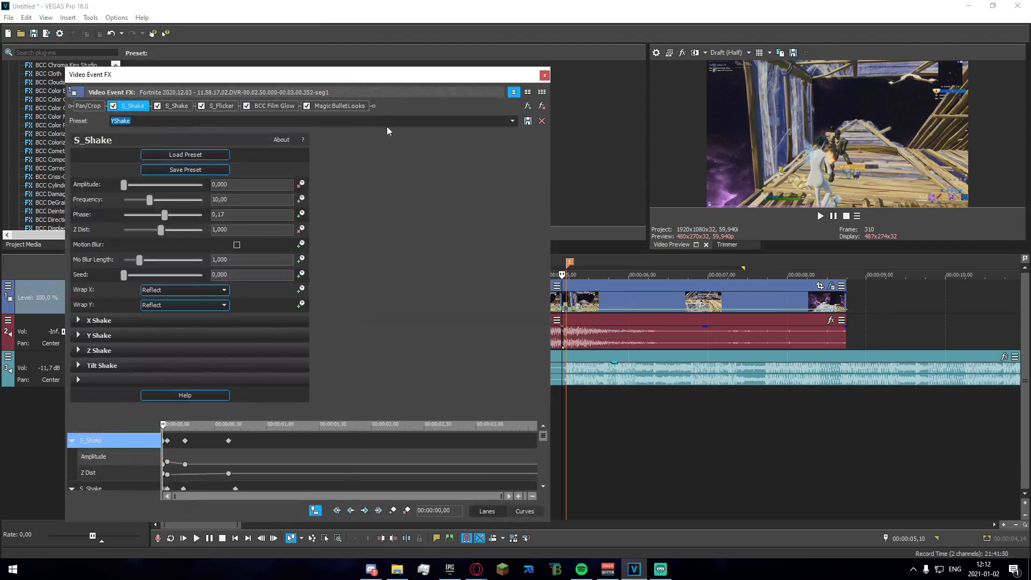
{"action": "left_click", "coordinate": [122, 107]}
{"action": "left_click", "coordinate": [175, 106]}
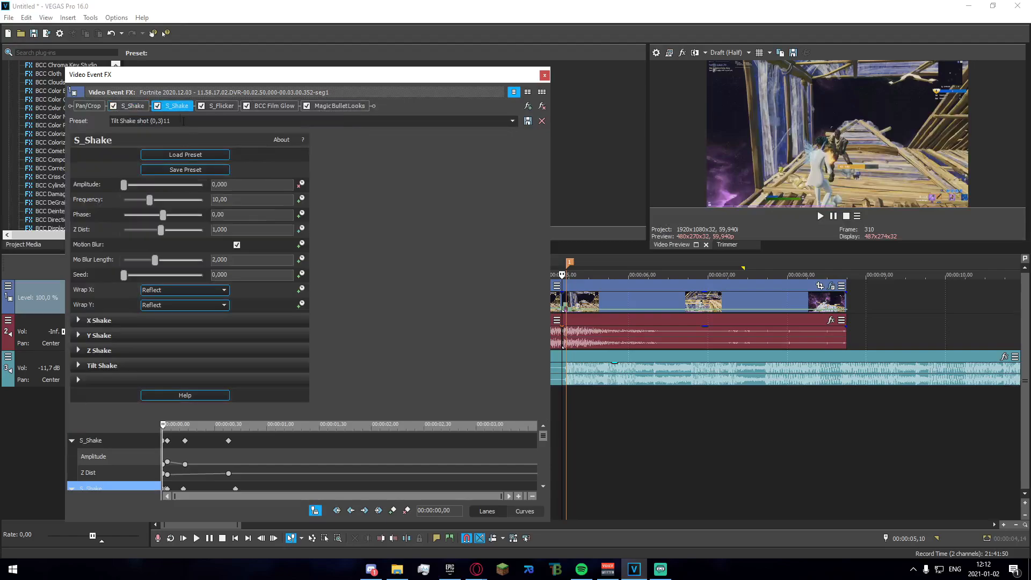
{"action": "left_click", "coordinate": [141, 109]}
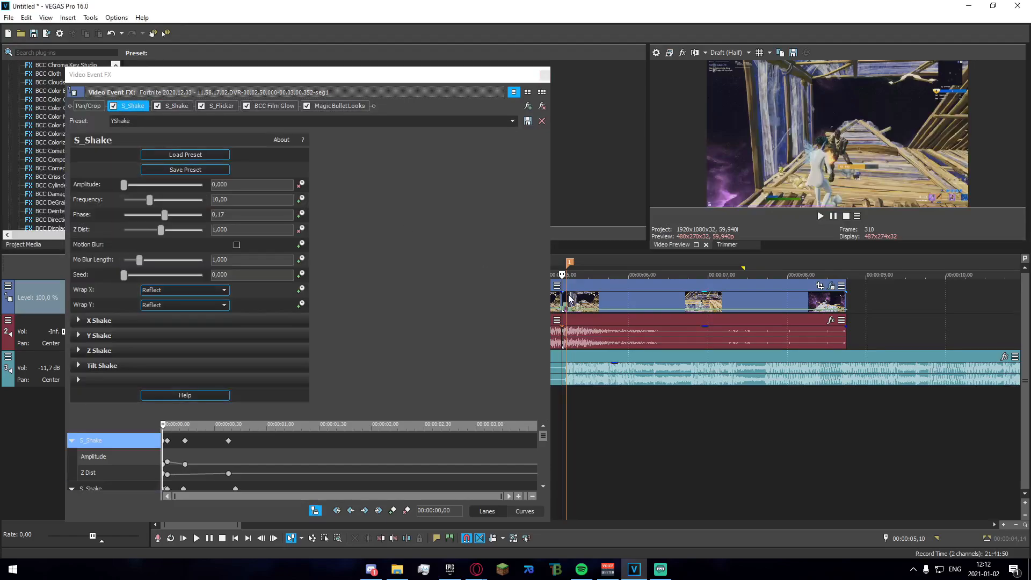
{"action": "left_click", "coordinate": [568, 299]}
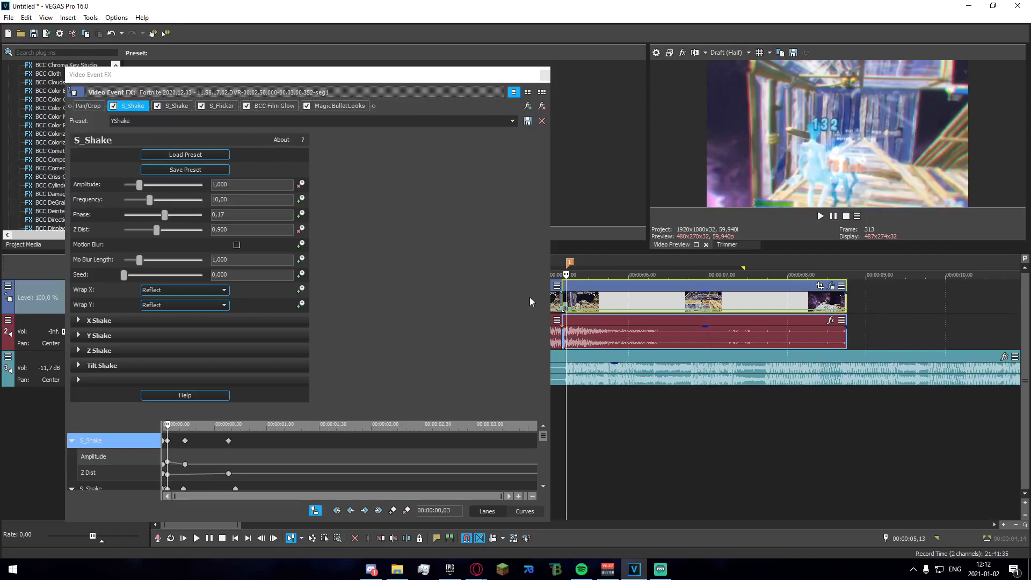
{"action": "left_click", "coordinate": [544, 75]}
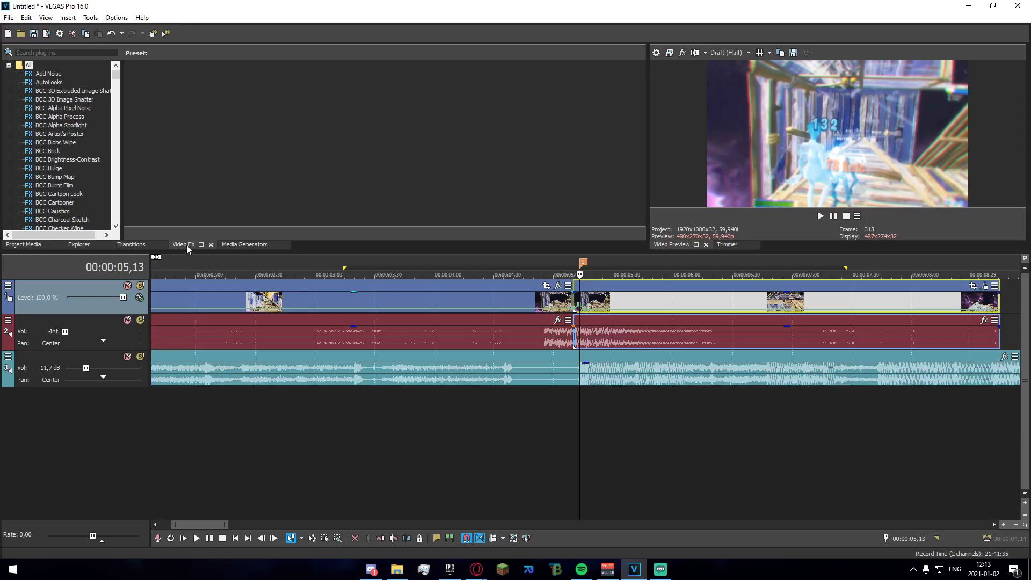
Reopen the same event's effects, review both S_Shake, S_Flicker, BCC Film Glow and MagicBulletLooks settings, and close the window
{"action": "left_click", "coordinate": [985, 286]}
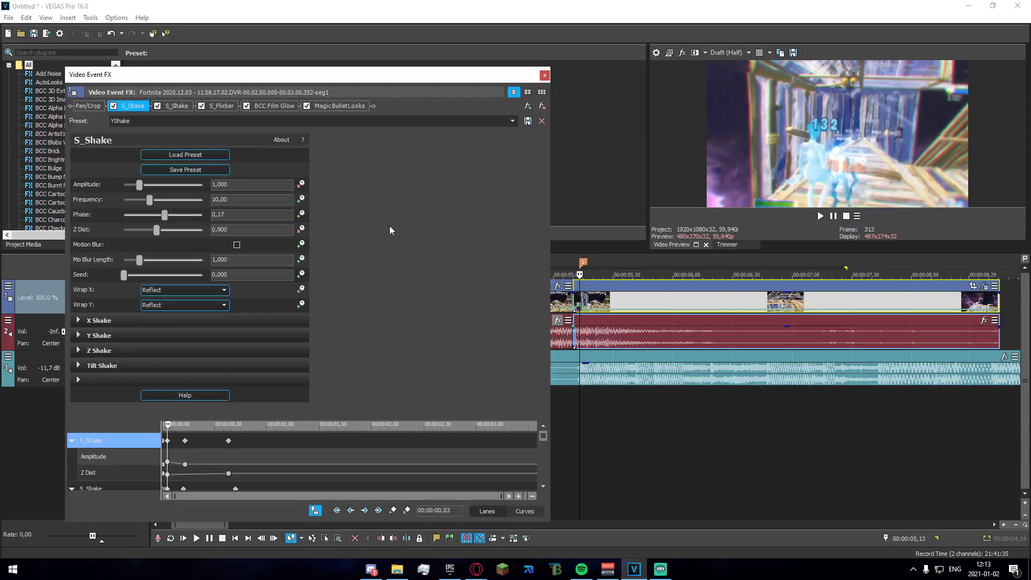
{"action": "mouse_move", "coordinate": [552, 252]}
{"action": "left_mouse_down"}
{"action": "mouse_move", "coordinate": [362, 254]}
{"action": "mouse_move", "coordinate": [583, 257]}
{"action": "mouse_move", "coordinate": [553, 269]}
{"action": "left_mouse_up"}
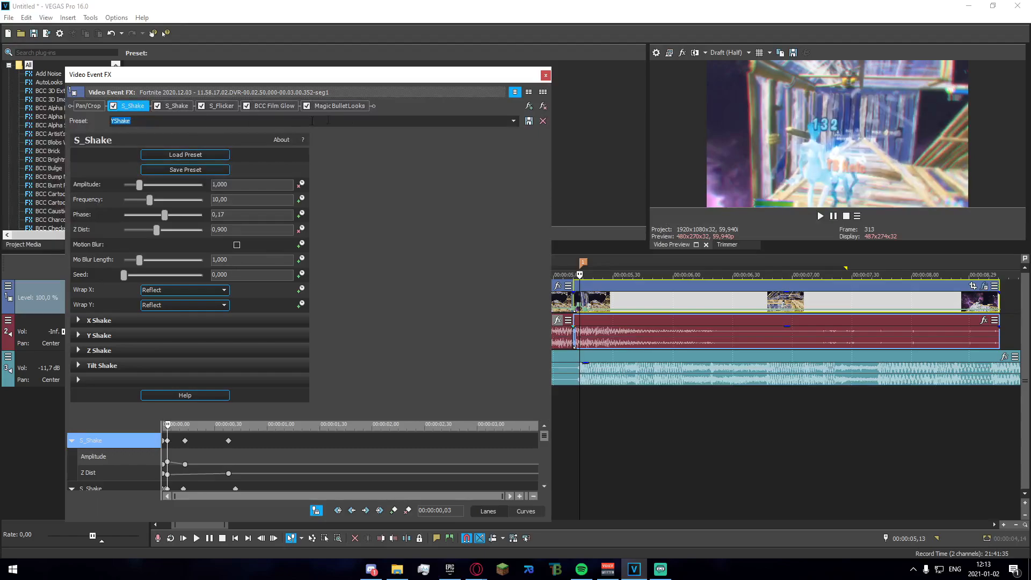
{"action": "left_click", "coordinate": [174, 106]}
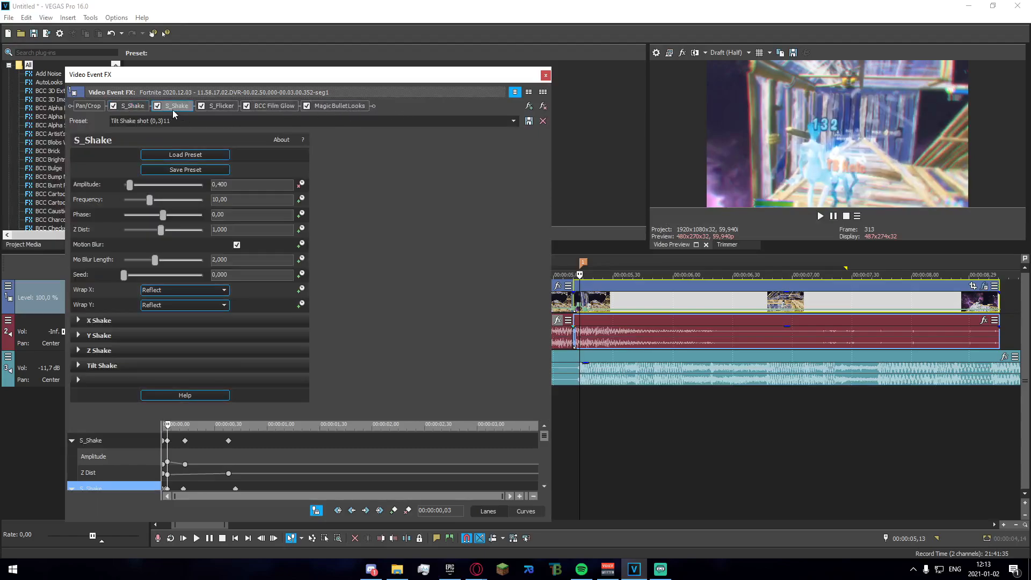
{"action": "left_click", "coordinate": [133, 108]}
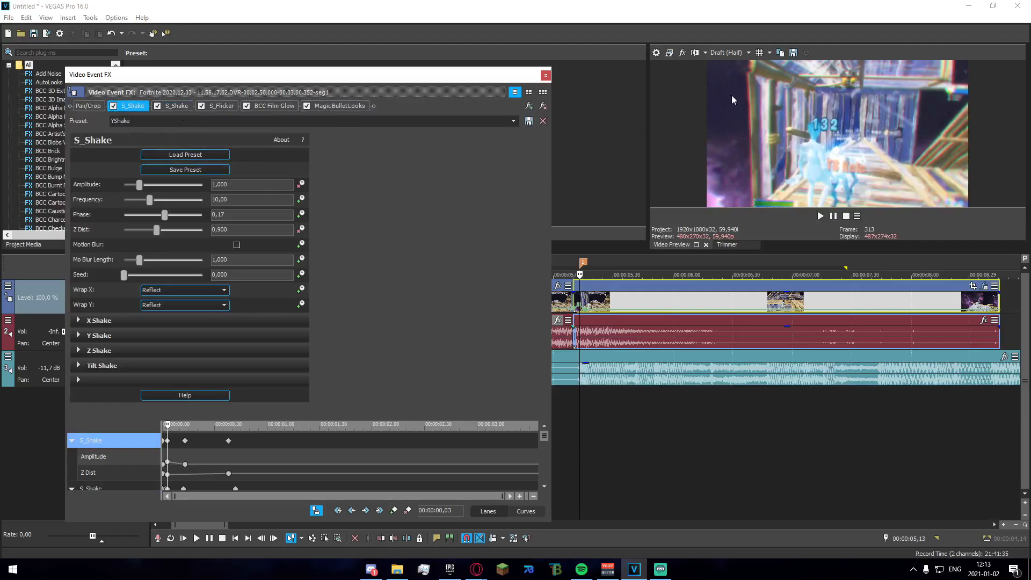
{"action": "left_click", "coordinate": [176, 106]}
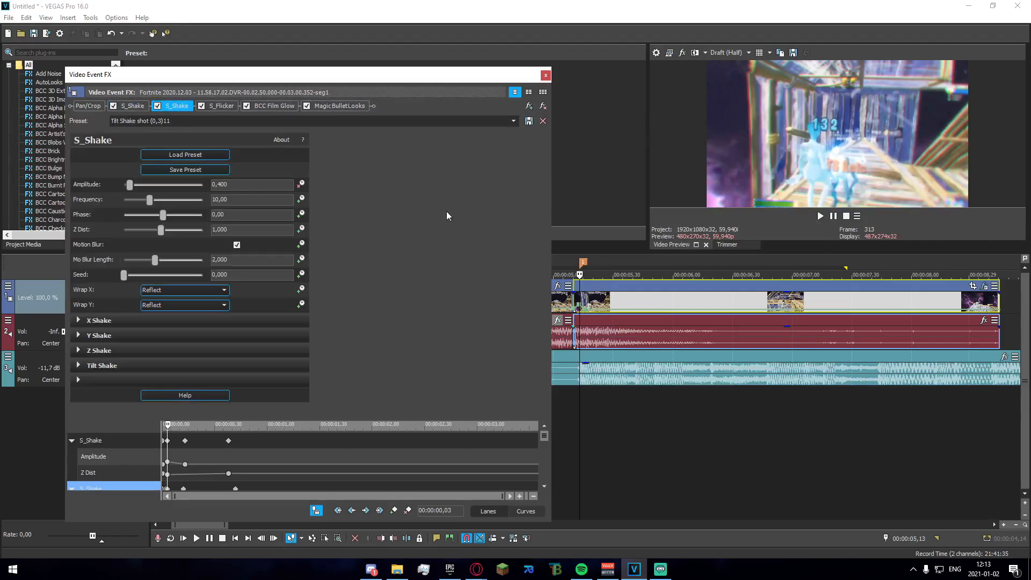
{"action": "left_click", "coordinate": [220, 106]}
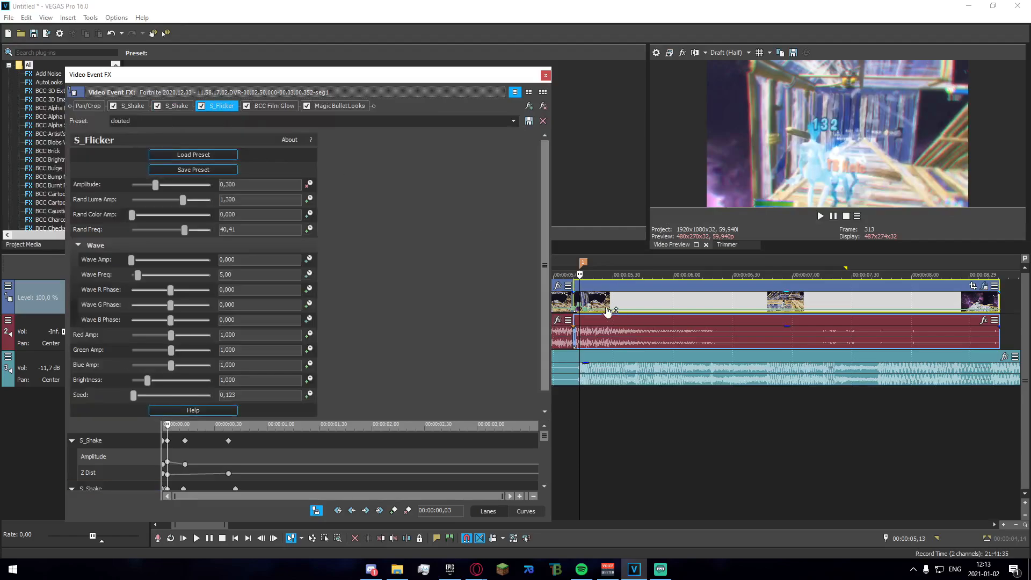
{"action": "left_click", "coordinate": [287, 106]}
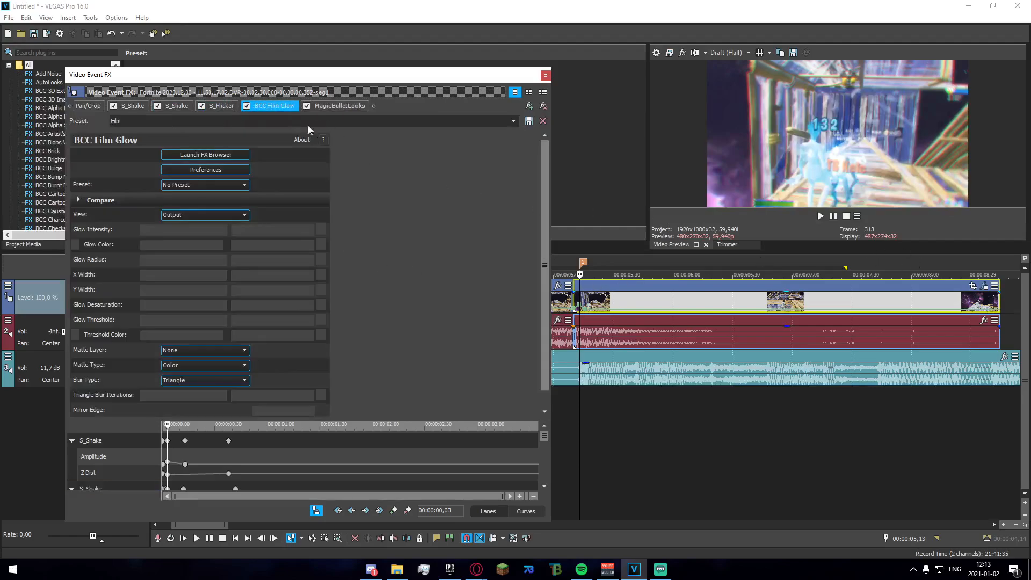
{"action": "left_click", "coordinate": [368, 106]}
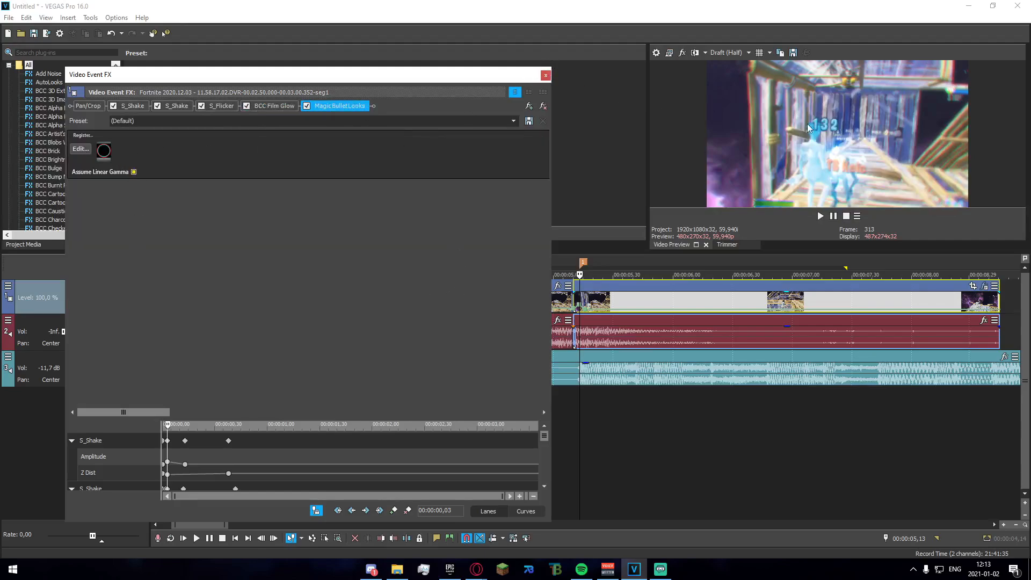
{"action": "left_click", "coordinate": [545, 75]}
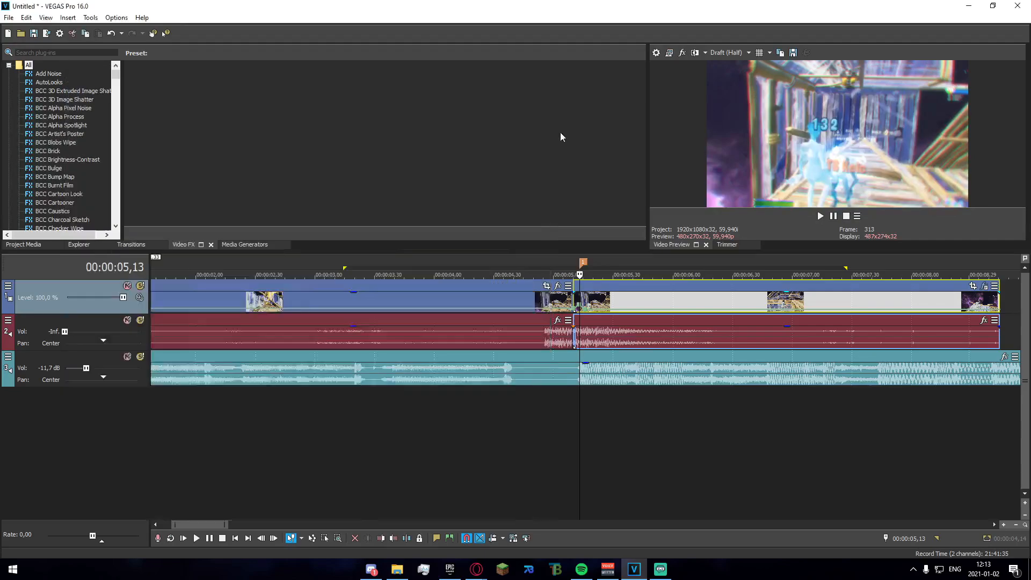
Play across the 00:00:05,13 marker, replaying it from 00:00:04,37 to check the effect on the beat drop
{"action": "left_click", "coordinate": [504, 427]}
{"action": "key", "text": "space"}
{"action": "left_click", "coordinate": [579, 408]}
{"action": "key", "text": "space"}
{"action": "scroll", "coordinate": [576, 430], "scroll_direction": "down", "scroll_amount": 2}
{"action": "scroll", "coordinate": [301, 461], "scroll_direction": "up", "scroll_amount": 1}
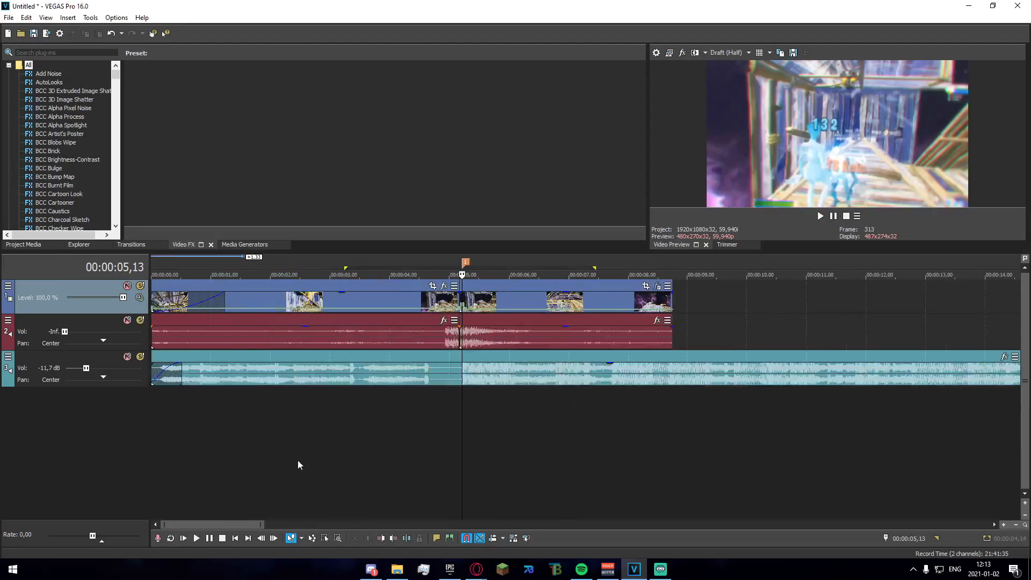
{"action": "scroll", "coordinate": [311, 454], "scroll_direction": "down", "scroll_amount": 1}
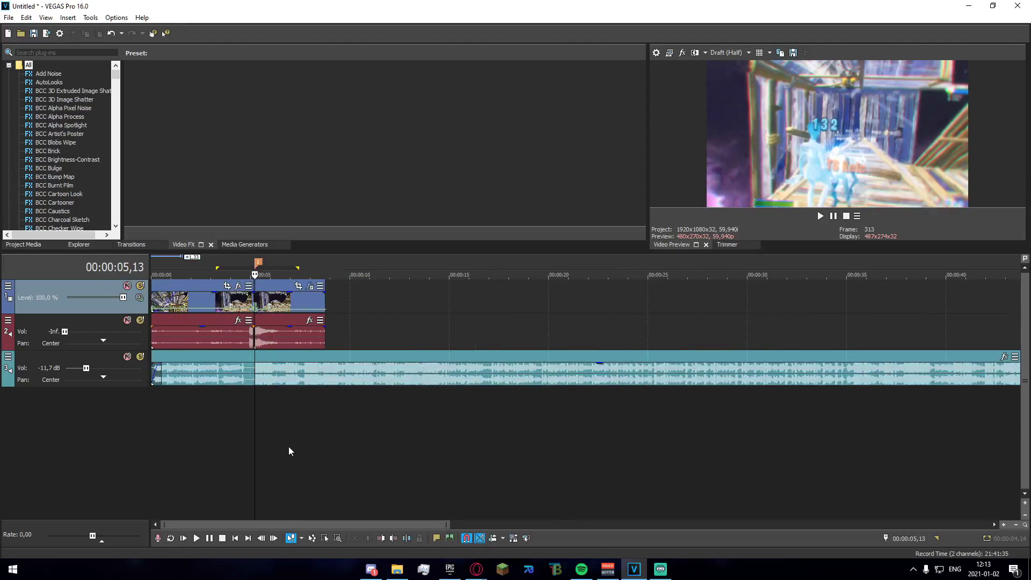
{"action": "scroll", "coordinate": [371, 454], "scroll_direction": "up", "scroll_amount": 1}
{"action": "scroll", "coordinate": [486, 443], "scroll_direction": "up", "scroll_amount": 1}
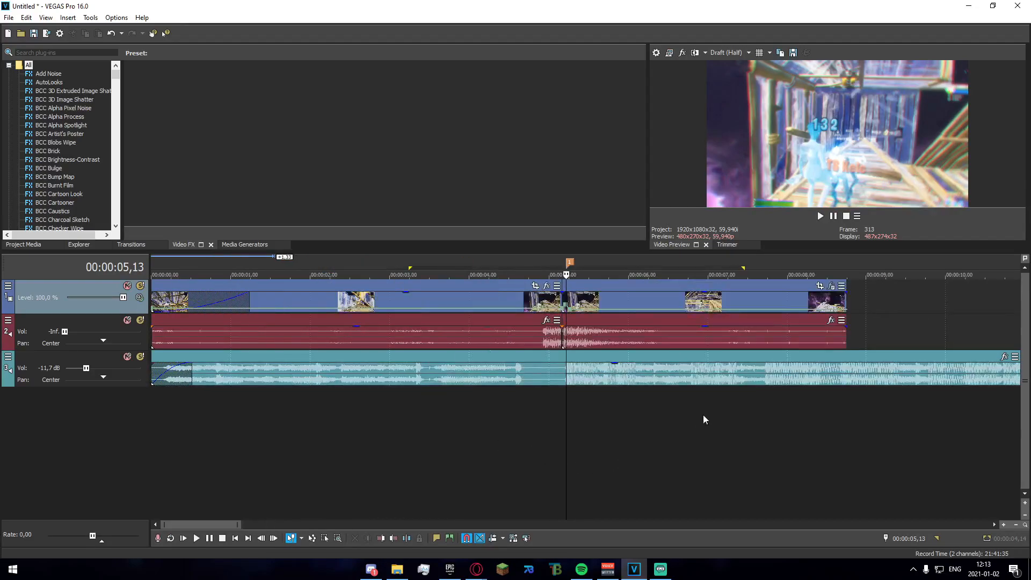
{"action": "left_click", "coordinate": [519, 465]}
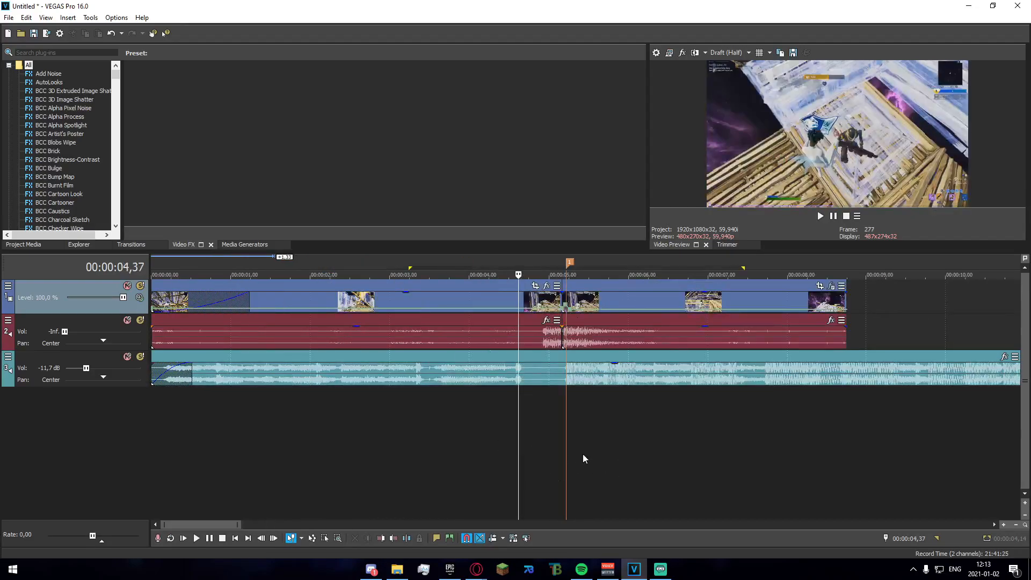
{"action": "key", "text": "space"}
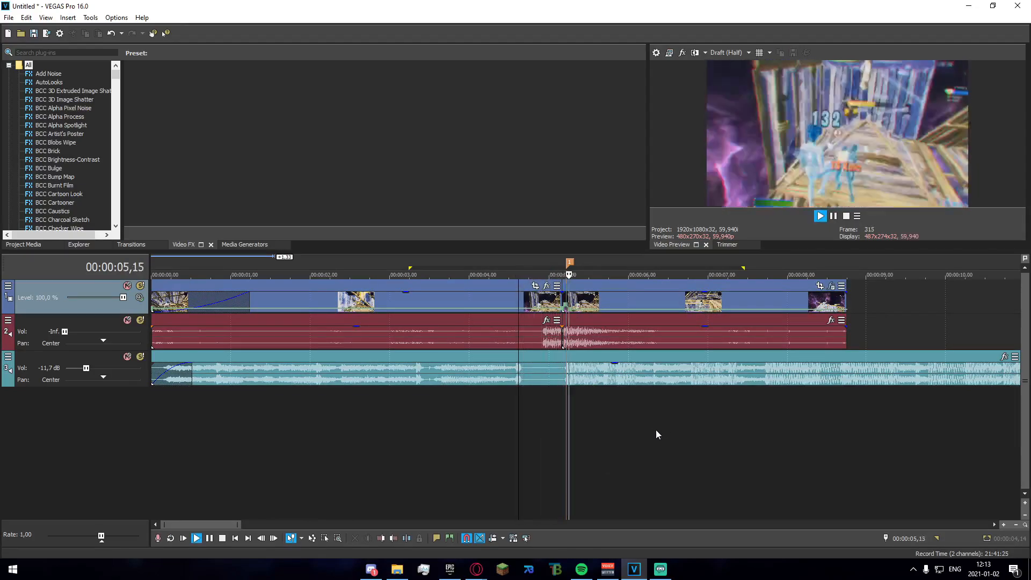
{"action": "key", "text": "space"}
Split the gameplay clip and its audio at 00:00:06,46 and delete the remainder after the split
{"action": "left_click", "coordinate": [679, 306]}
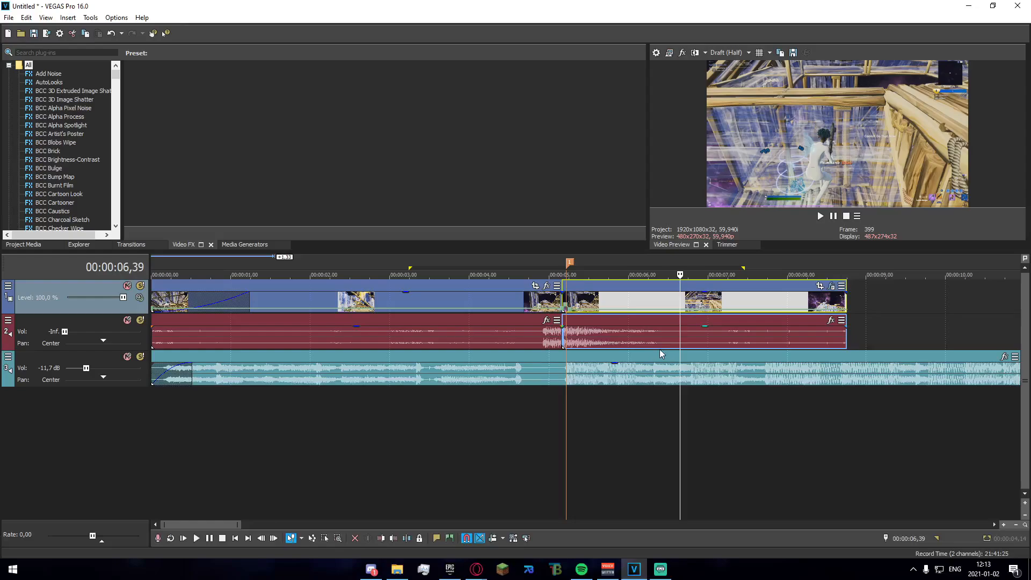
{"action": "scroll", "coordinate": [733, 333], "scroll_direction": "up", "scroll_amount": 4}
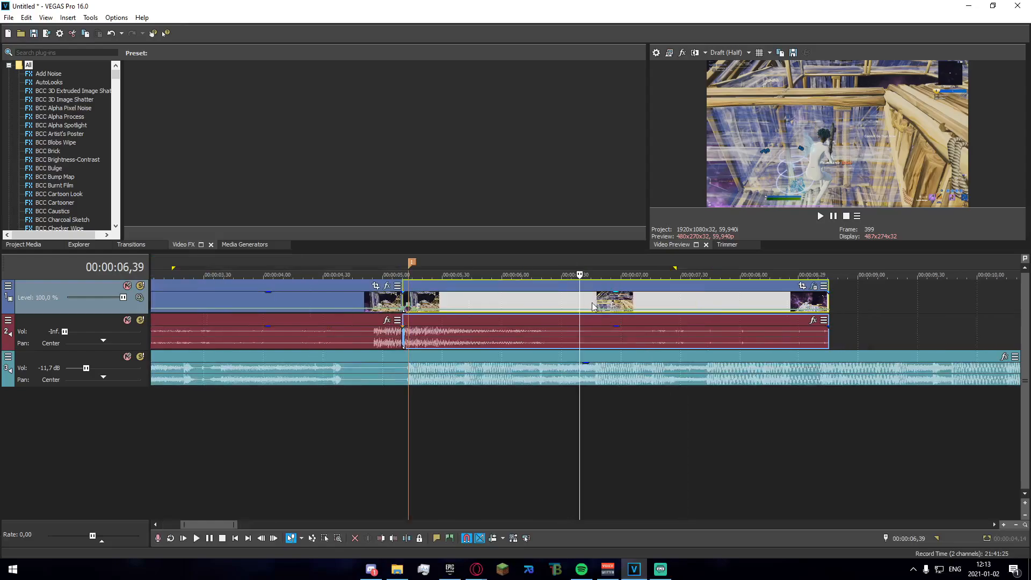
{"action": "key", "text": "s"}
{"action": "left_click", "coordinate": [619, 302]}
{"action": "key", "text": "Delete"}
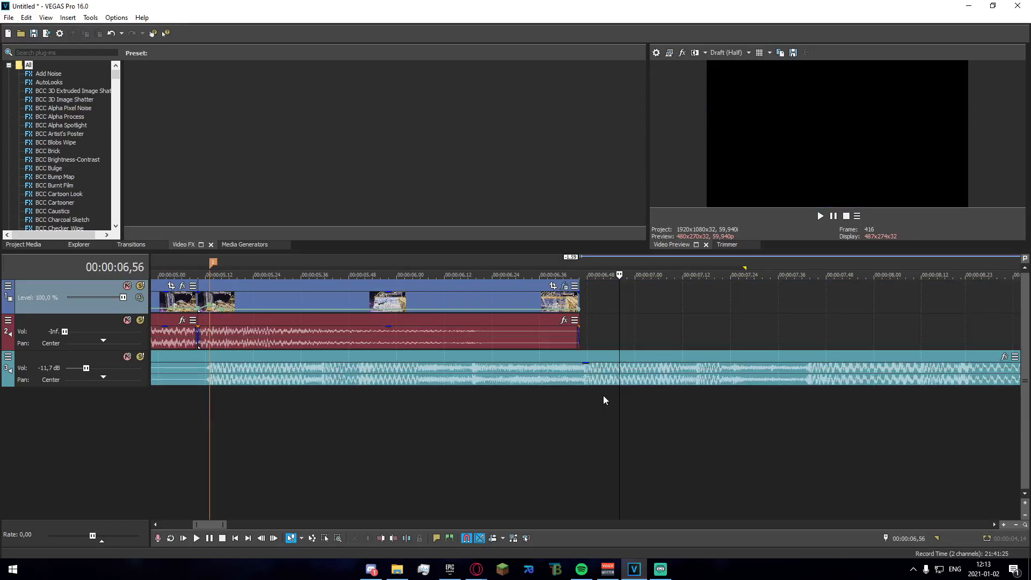
{"action": "scroll", "coordinate": [560, 458], "scroll_direction": "down", "scroll_amount": 4}
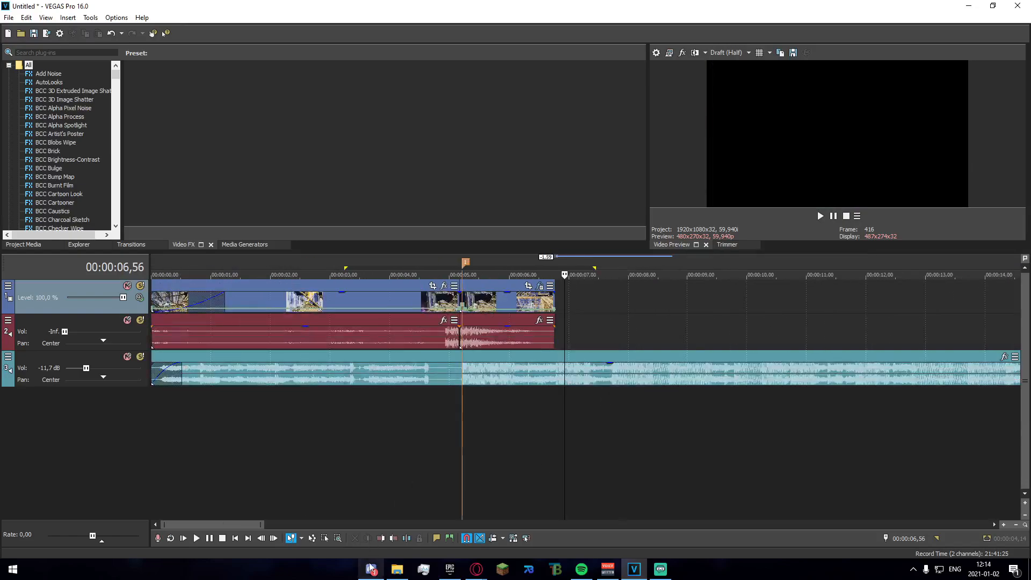
{"action": "scroll", "coordinate": [494, 461], "scroll_direction": "down", "scroll_amount": 4}
{"action": "scroll", "coordinate": [490, 455], "scroll_direction": "up", "scroll_amount": 4}
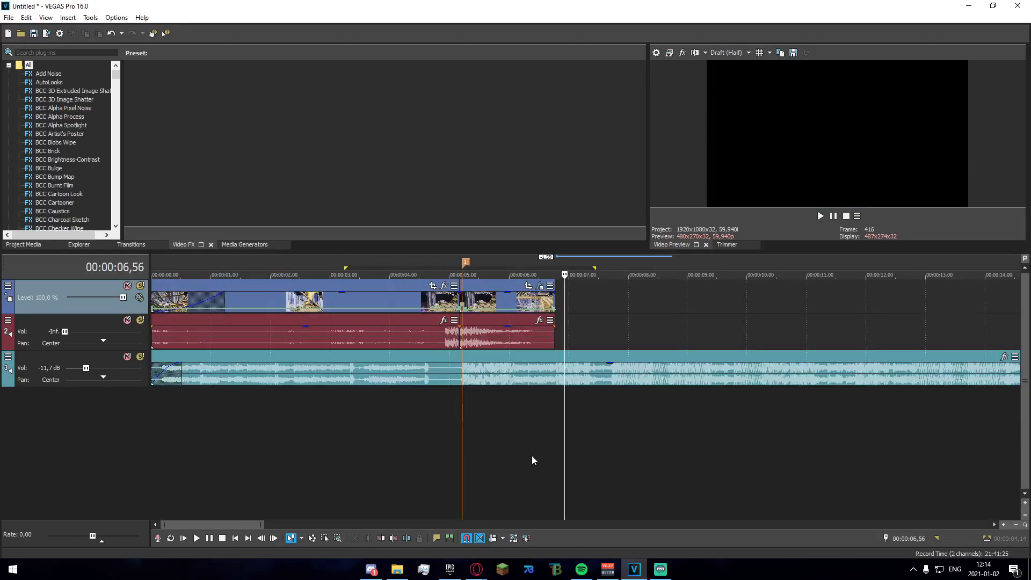
Add another gameplay clip from File Explorer to the video and audio tracks, starting at 00:00:06,46 where the first clip ends
{"action": "left_click", "coordinate": [397, 570]}
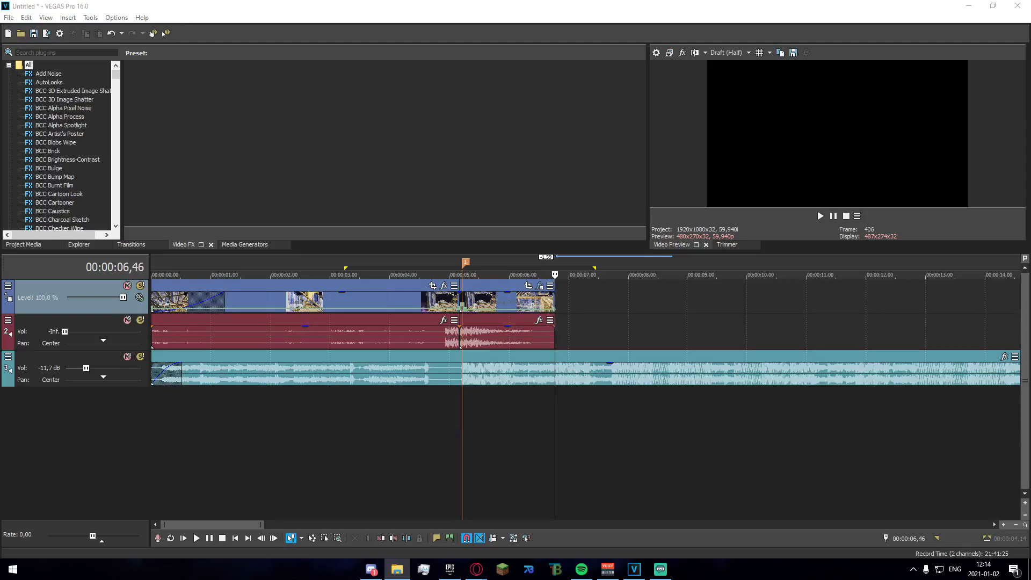
{"action": "left_click_drag", "start_coordinate": [804, 301], "coordinate": [558, 302]}
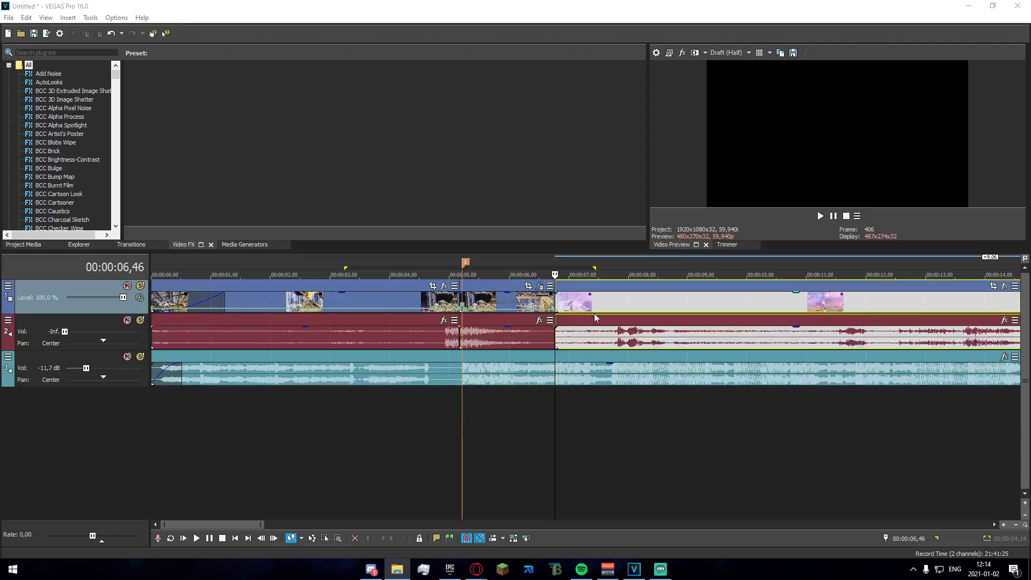
{"action": "scroll", "coordinate": [602, 326], "scroll_direction": "down", "scroll_amount": 4}
{"action": "scroll", "coordinate": [462, 339], "scroll_direction": "up", "scroll_amount": 2}
Find the sniper-scope moment in the new clip, split the clip and its audio at 00:00:13,11, and delete the part before it
{"action": "left_click", "coordinate": [550, 303]}
{"action": "scroll", "coordinate": [549, 304], "scroll_direction": "up", "scroll_amount": 2}
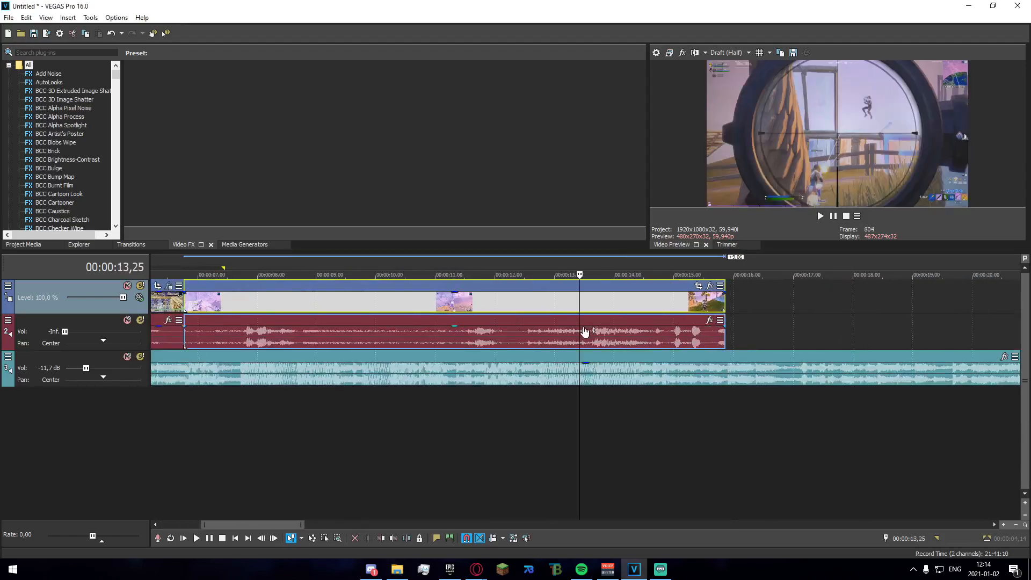
{"action": "left_click", "coordinate": [599, 297]}
{"action": "left_click", "coordinate": [610, 297]}
{"action": "left_click", "coordinate": [575, 298]}
{"action": "left_click", "coordinate": [601, 298]}
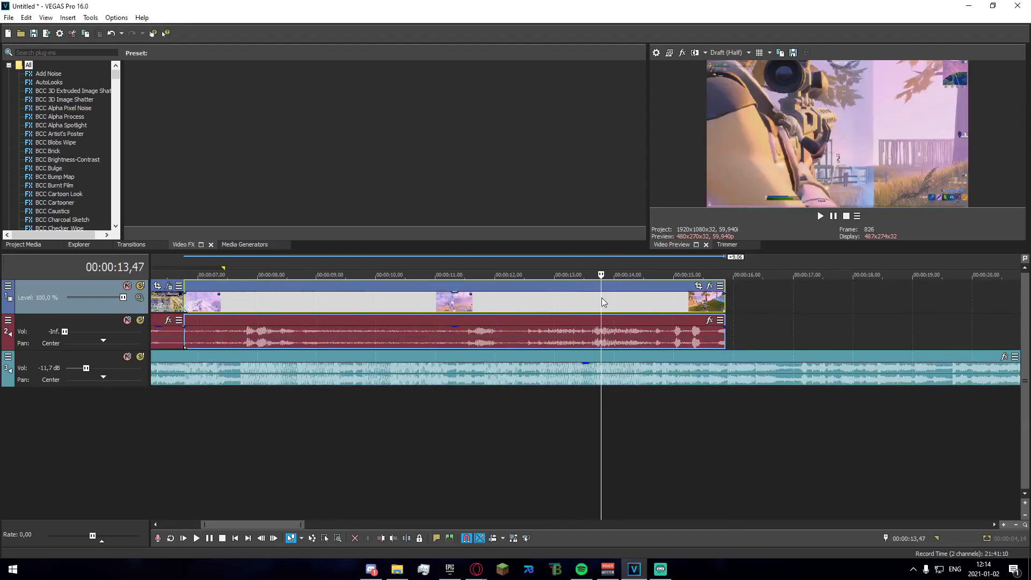
{"action": "left_click", "coordinate": [591, 301]}
{"action": "left_click", "coordinate": [565, 306]}
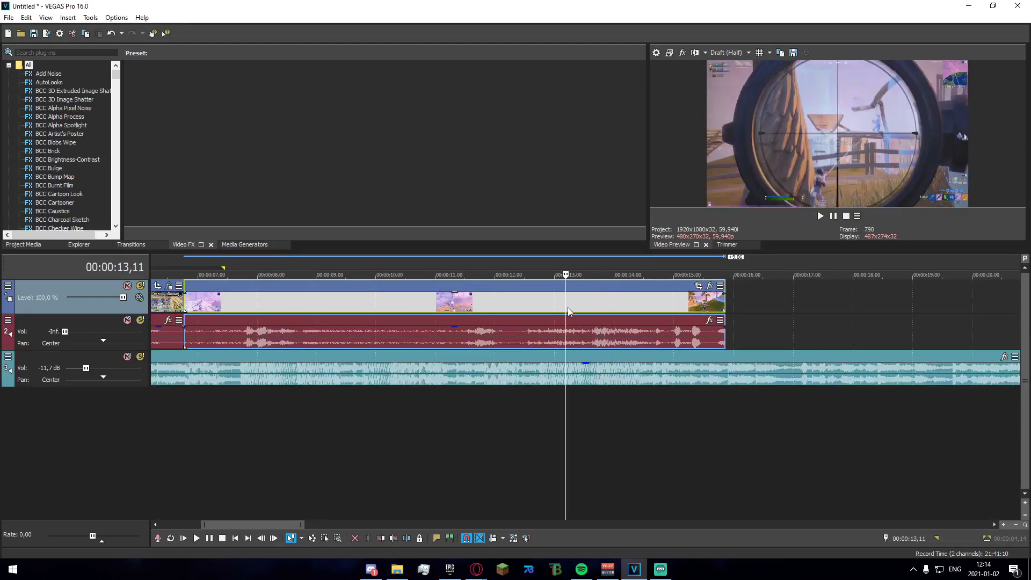
{"action": "key", "text": "s"}
{"action": "left_click", "coordinate": [472, 304]}
{"action": "scroll", "coordinate": [569, 338], "scroll_direction": "down", "scroll_amount": 4}
{"action": "key", "text": "Delete"}
Move the remaining sniper clip and its audio back against the end of the first gameplay clip at 00:00:06,46
{"action": "left_click_drag", "start_coordinate": [294, 302], "coordinate": [230, 307]}
{"action": "left_click", "coordinate": [214, 300]}
{"action": "scroll", "coordinate": [600, 353], "scroll_direction": "up", "scroll_amount": 8}
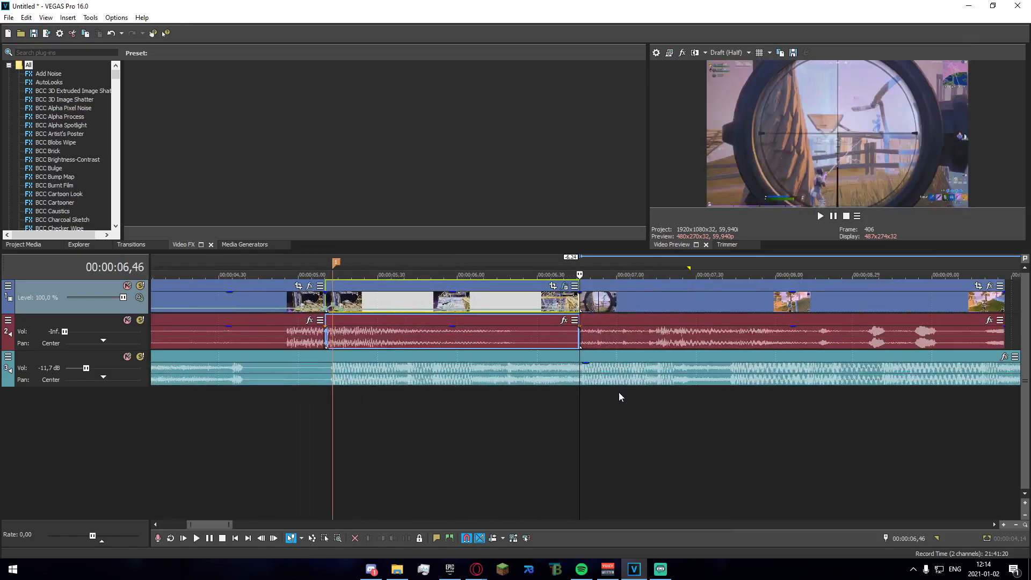
Find the next beat in the song after the drop and place a marker there at 00:00:07,43
{"action": "scroll", "coordinate": [619, 397], "scroll_direction": "down", "scroll_amount": 5}
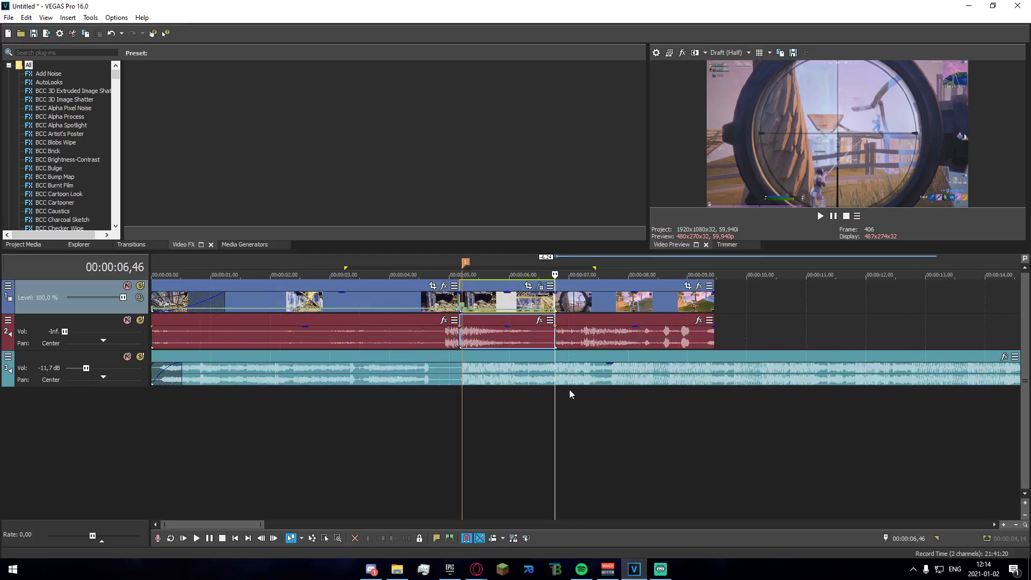
{"action": "key", "text": "space"}
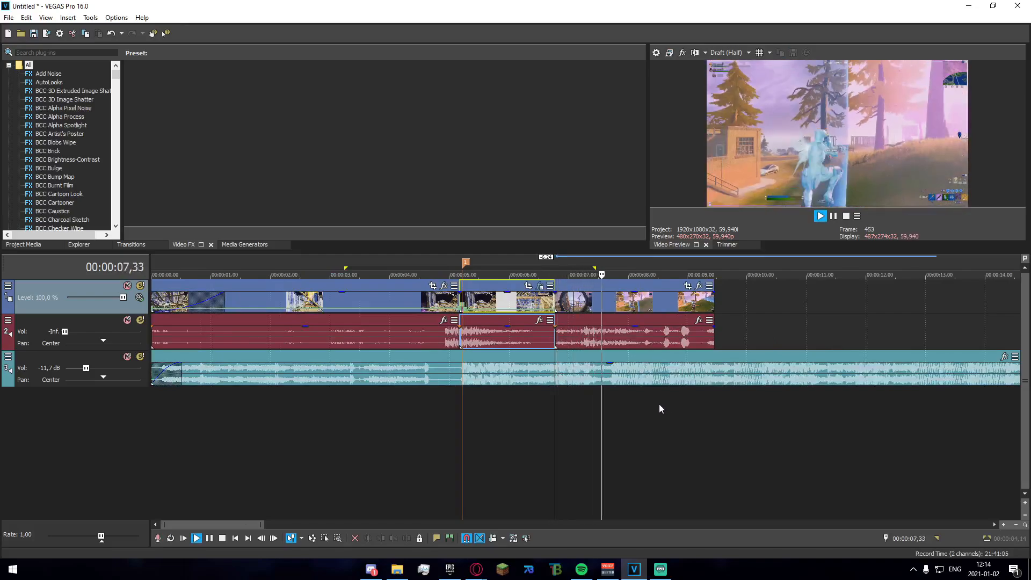
{"action": "left_click", "coordinate": [612, 381]}
{"action": "key", "text": "space"}
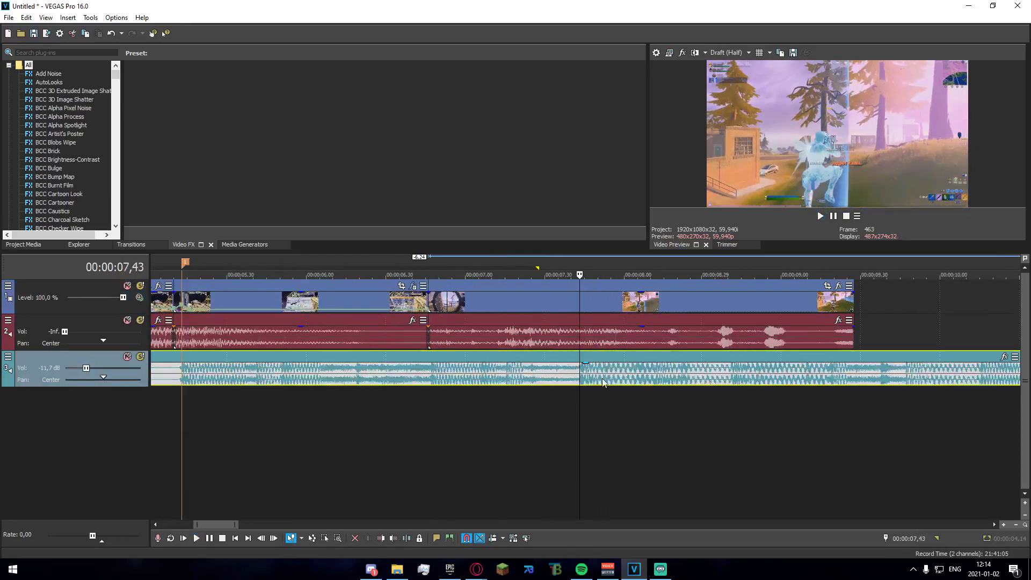
{"action": "scroll", "coordinate": [576, 418], "scroll_direction": "up", "scroll_amount": 5}
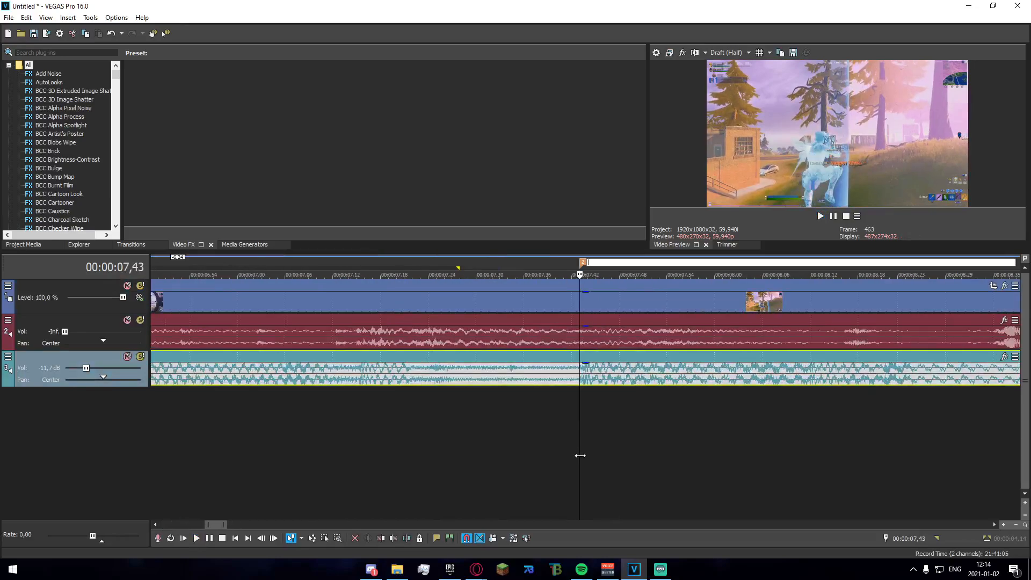
Move the sniper clip and its audio later so the hit lands on the second marker, and extend its start back to the previous clip
{"action": "scroll", "coordinate": [574, 452], "scroll_direction": "down", "scroll_amount": 3}
{"action": "left_click", "coordinate": [607, 306]}
{"action": "left_click_drag", "start_coordinate": [614, 302], "coordinate": [640, 313]}
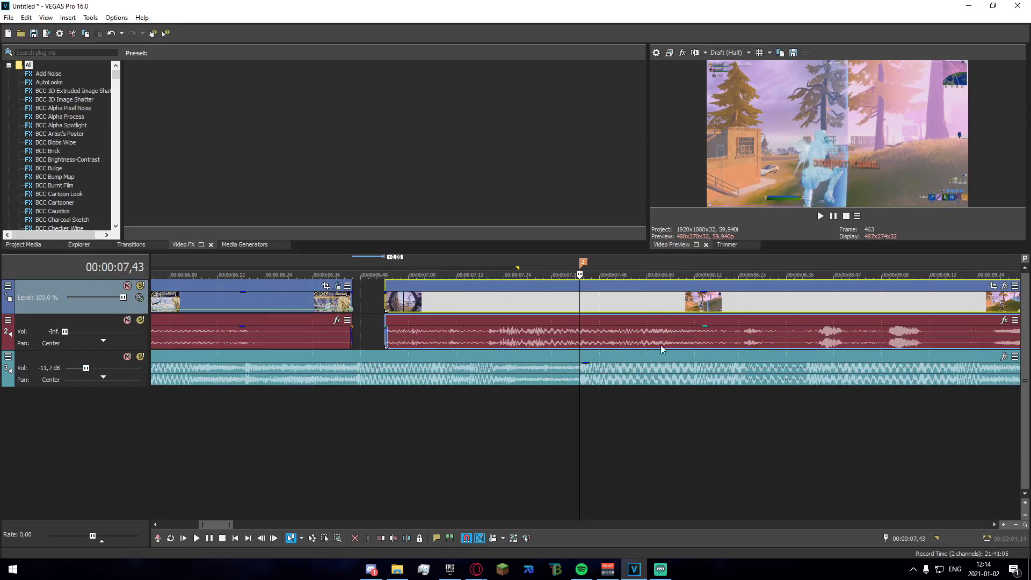
{"action": "scroll", "coordinate": [662, 349], "scroll_direction": "down", "scroll_amount": 5}
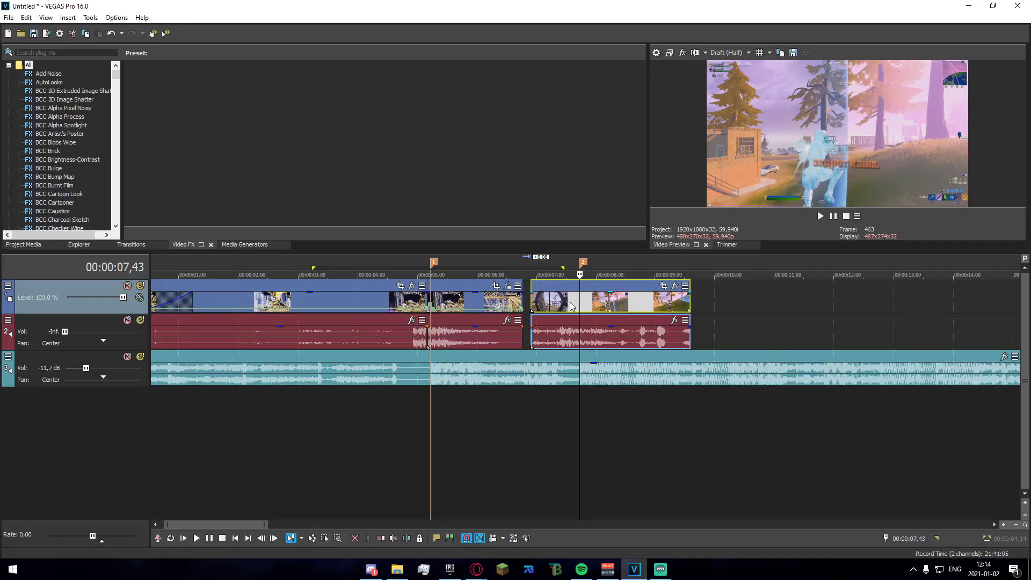
{"action": "left_click_drag", "start_coordinate": [531, 305], "coordinate": [523, 305]}
{"action": "left_click", "coordinate": [559, 306]}
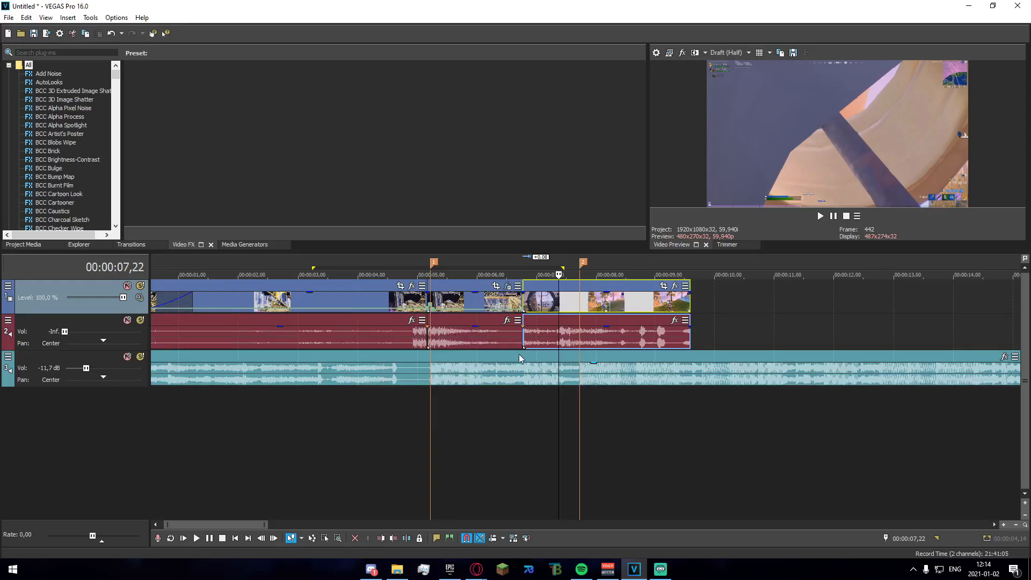
{"action": "scroll", "coordinate": [344, 440], "scroll_direction": "down", "scroll_amount": 2}
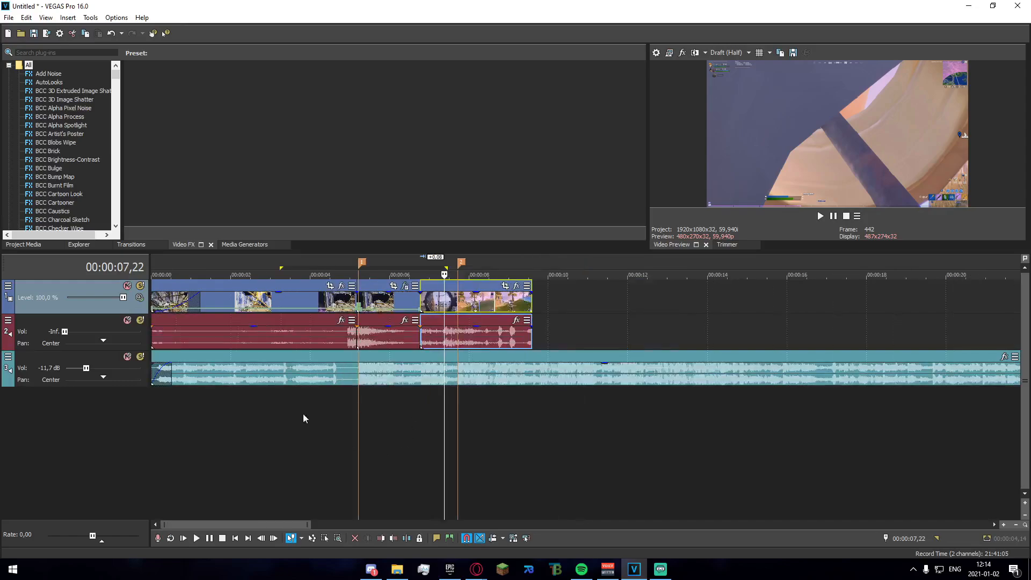
{"action": "left_click", "coordinate": [336, 400]}
{"action": "left_click", "coordinate": [279, 453]}
{"action": "key", "text": "space"}
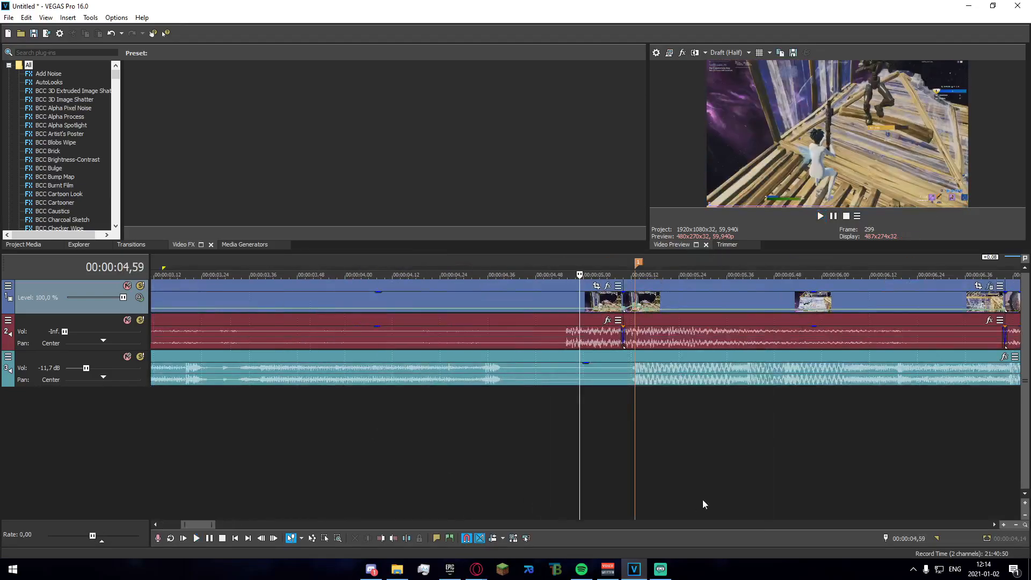
Trim the end of the clip after the first marker to 00:00:06,17 and extend the sniper clip's start back to meet it
{"action": "scroll", "coordinate": [671, 499], "scroll_direction": "down", "scroll_amount": 5}
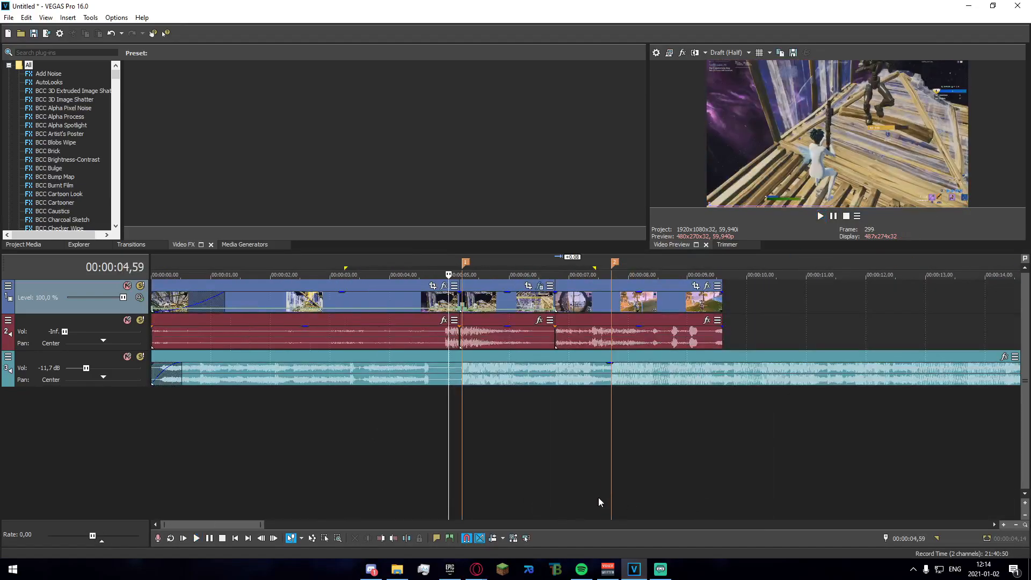
{"action": "scroll", "coordinate": [554, 482], "scroll_direction": "up", "scroll_amount": 3}
{"action": "scroll", "coordinate": [621, 443], "scroll_direction": "down", "scroll_amount": 1}
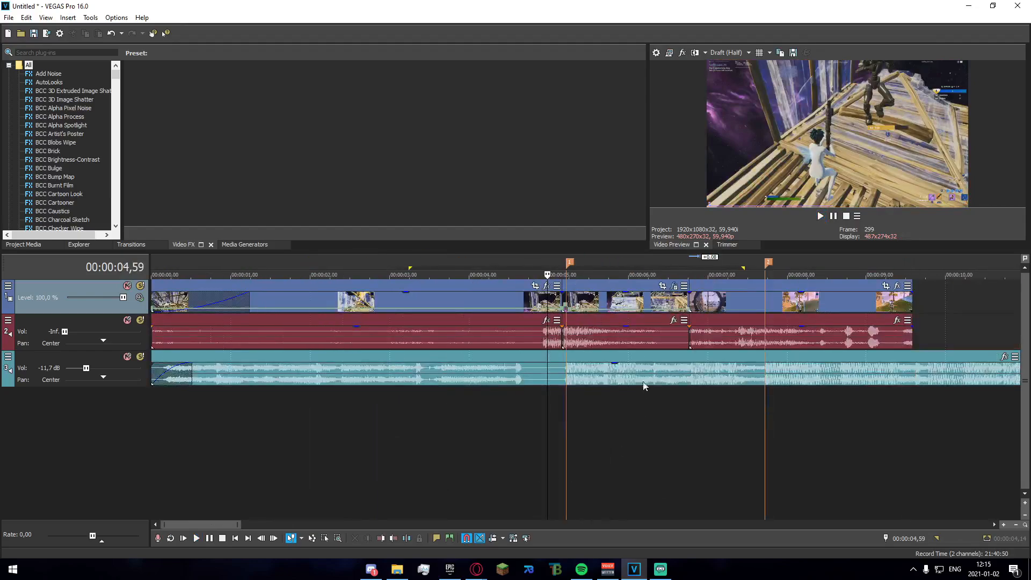
{"action": "left_click", "coordinate": [651, 301]}
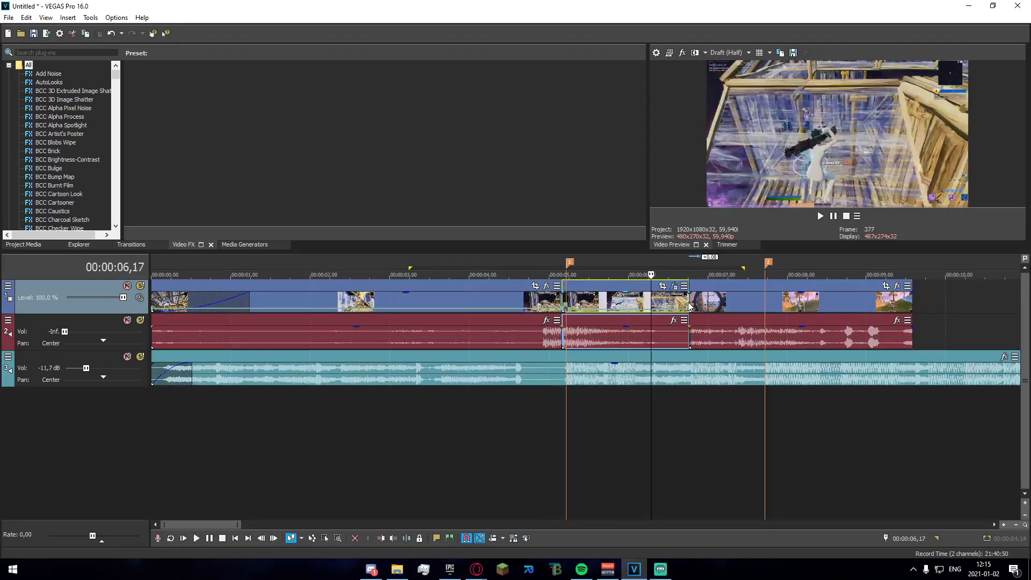
{"action": "mouse_move", "coordinate": [688, 307]}
{"action": "left_mouse_down"}
{"action": "mouse_move", "coordinate": [657, 307]}
{"action": "mouse_move", "coordinate": [675, 309]}
{"action": "left_mouse_up"}
{"action": "key", "text": "f"}
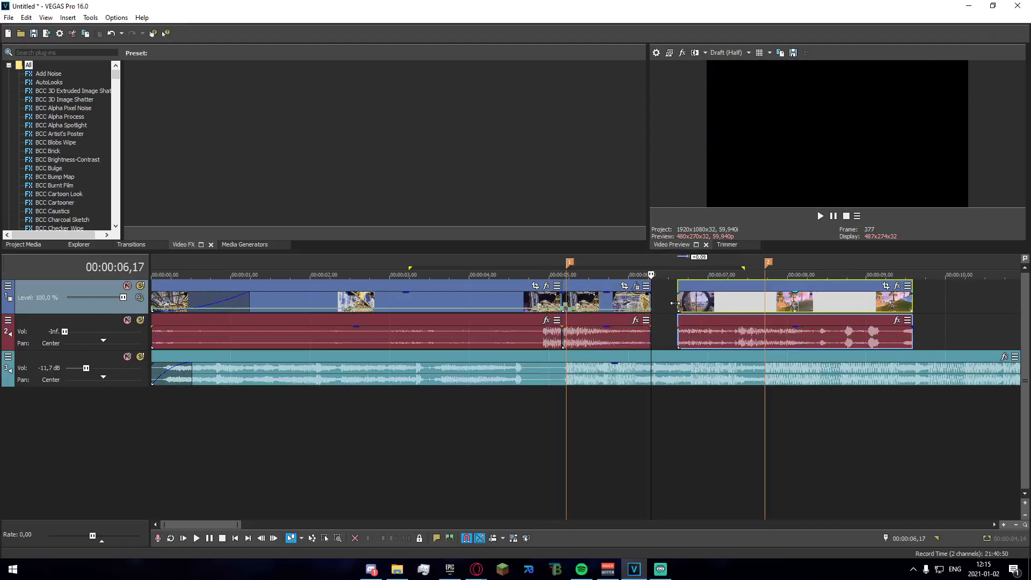
Split the sniper clip and its audio at 00:00:08,39 and delete the part after the split
{"action": "left_click", "coordinate": [504, 468]}
{"action": "key", "text": "space"}
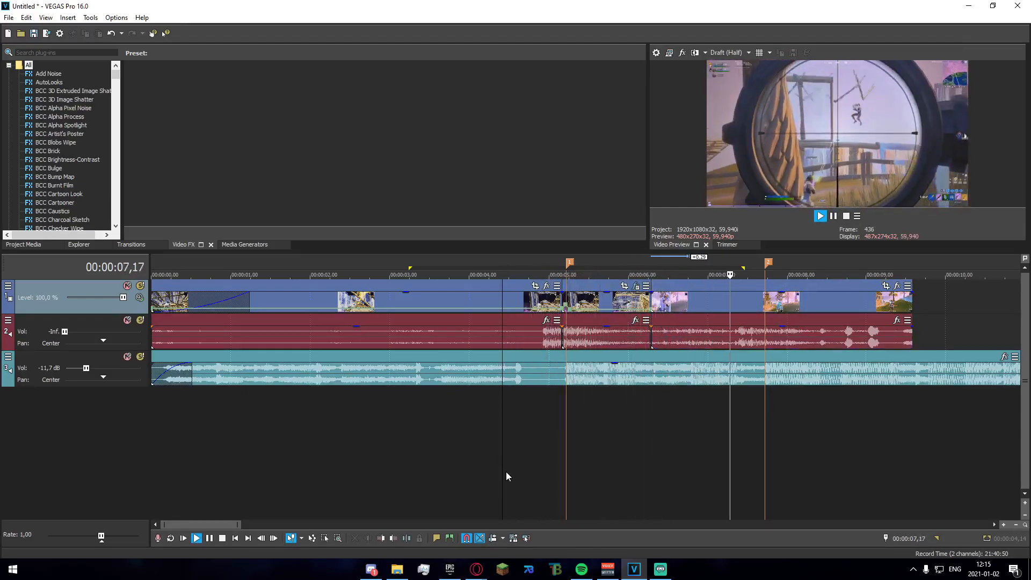
{"action": "key", "text": "space"}
{"action": "left_click", "coordinate": [839, 298]}
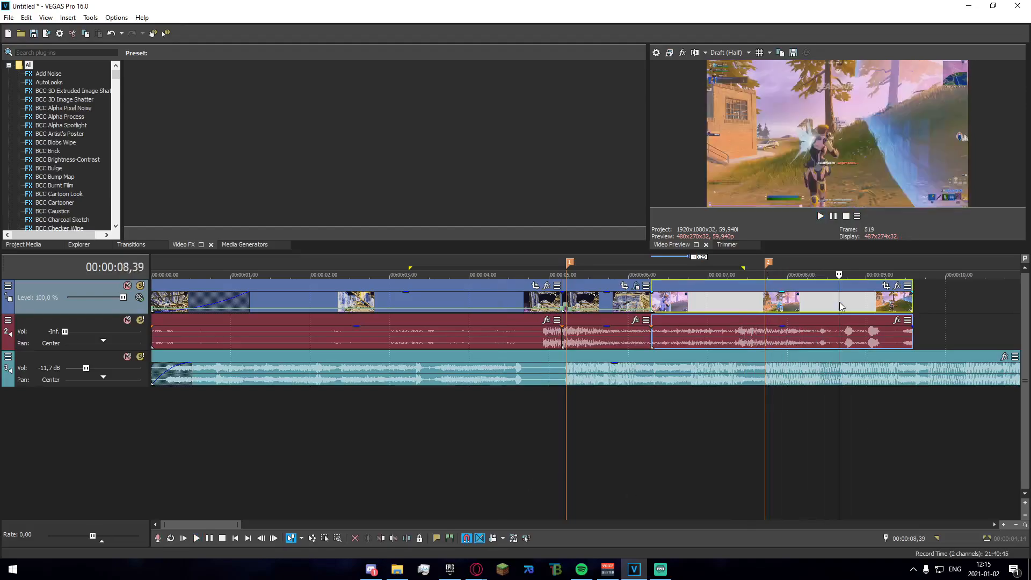
{"action": "key", "text": "s"}
{"action": "left_click", "coordinate": [853, 302]}
{"action": "key", "text": "Delete"}
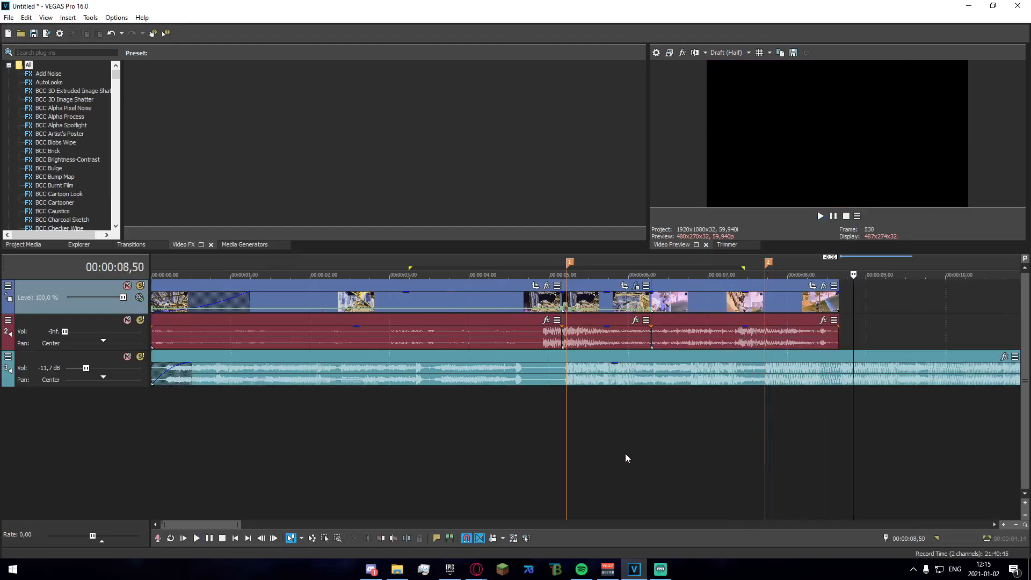
Split the sniper clip and its audio at 00:00:07,40, three frames before the second marker
{"action": "scroll", "coordinate": [625, 453], "scroll_direction": "right", "scroll_amount": 5}
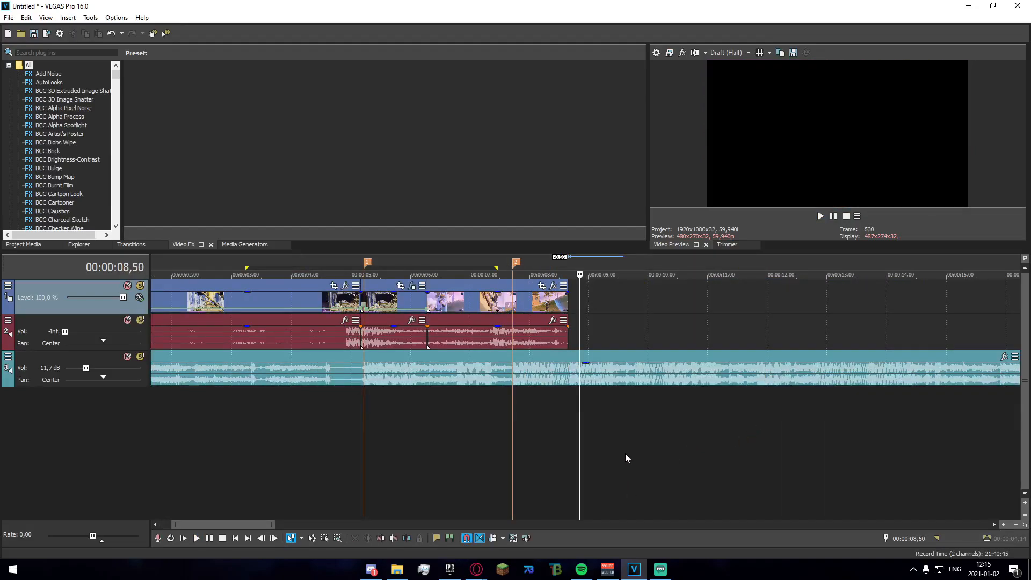
{"action": "left_click", "coordinate": [486, 442]}
{"action": "scroll", "coordinate": [484, 433], "scroll_direction": "up", "scroll_amount": 2}
{"action": "scroll", "coordinate": [483, 422], "scroll_direction": "down", "scroll_amount": 2}
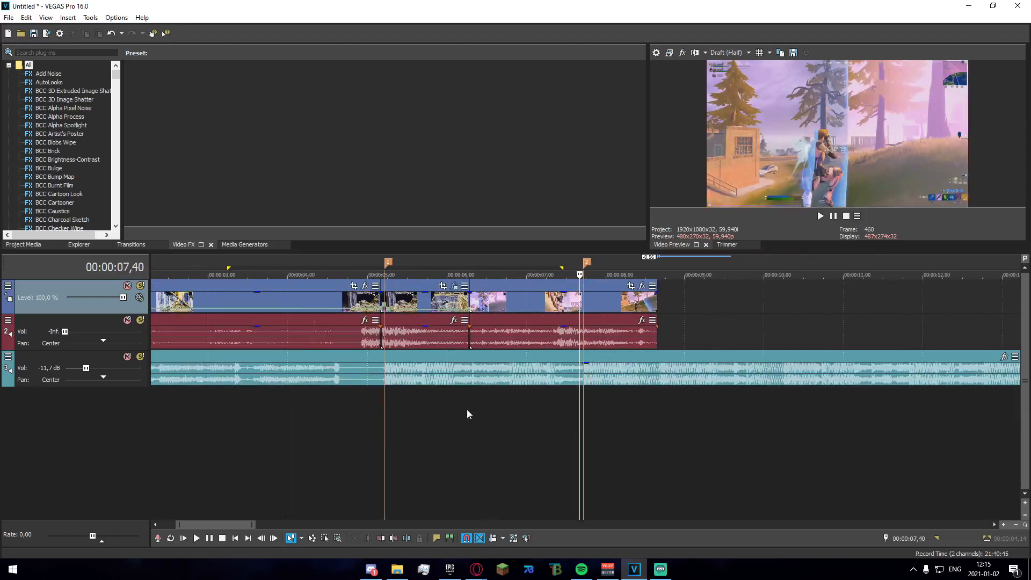
{"action": "left_click", "coordinate": [443, 303]}
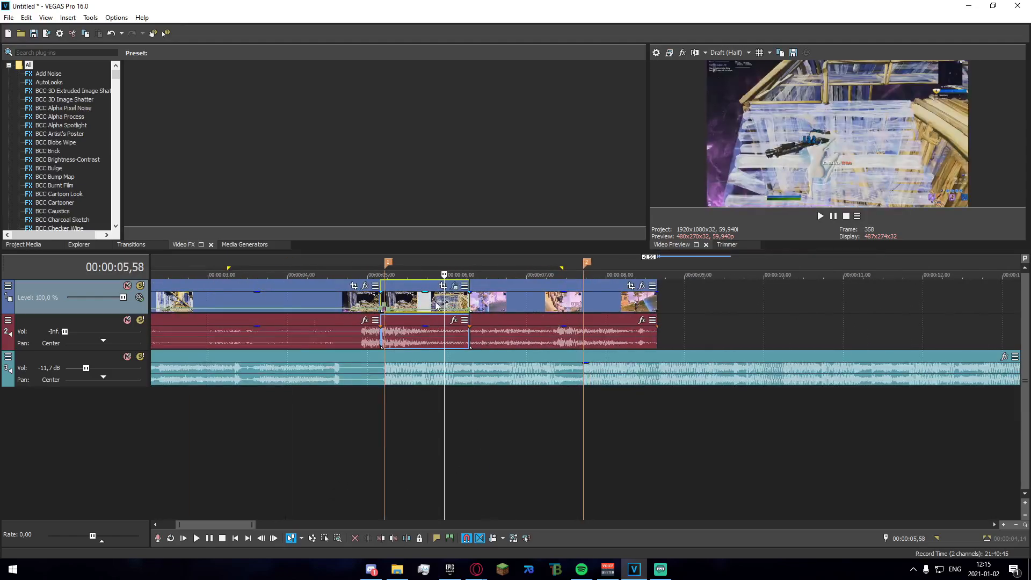
{"action": "left_click", "coordinate": [585, 305]}
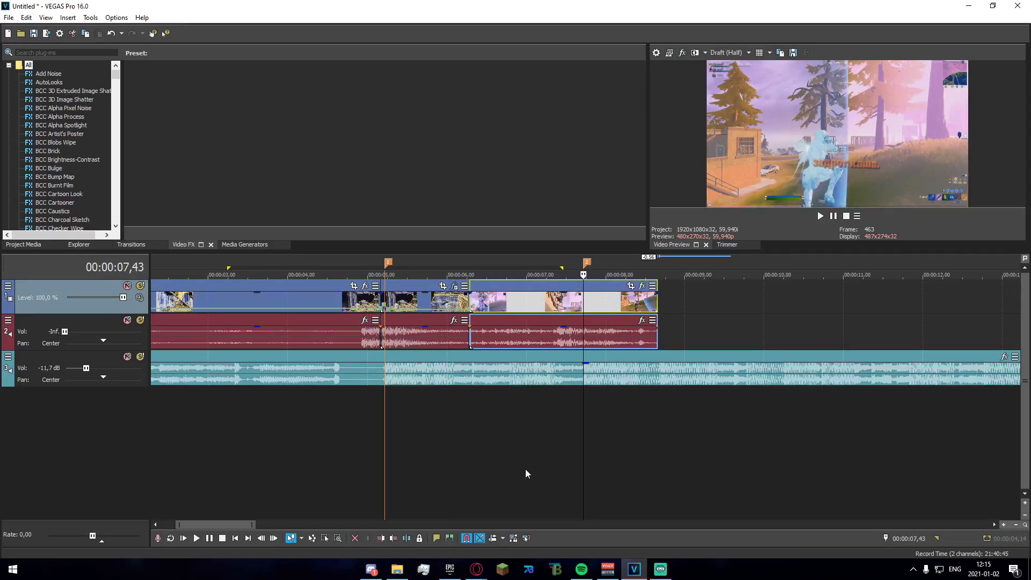
{"action": "scroll", "coordinate": [662, 321], "scroll_direction": "up", "scroll_amount": 6}
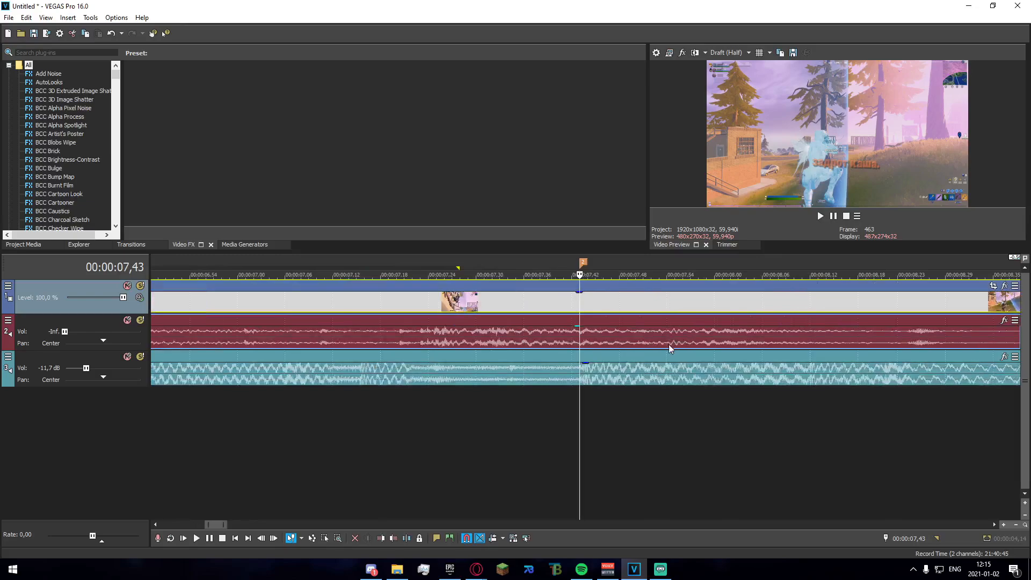
{"action": "scroll", "coordinate": [669, 347], "scroll_direction": "up", "scroll_amount": 1}
{"action": "scroll", "coordinate": [586, 340], "scroll_direction": "down", "scroll_amount": 2}
{"action": "key", "text": "Left"}
{"action": "key", "text": "Left"}
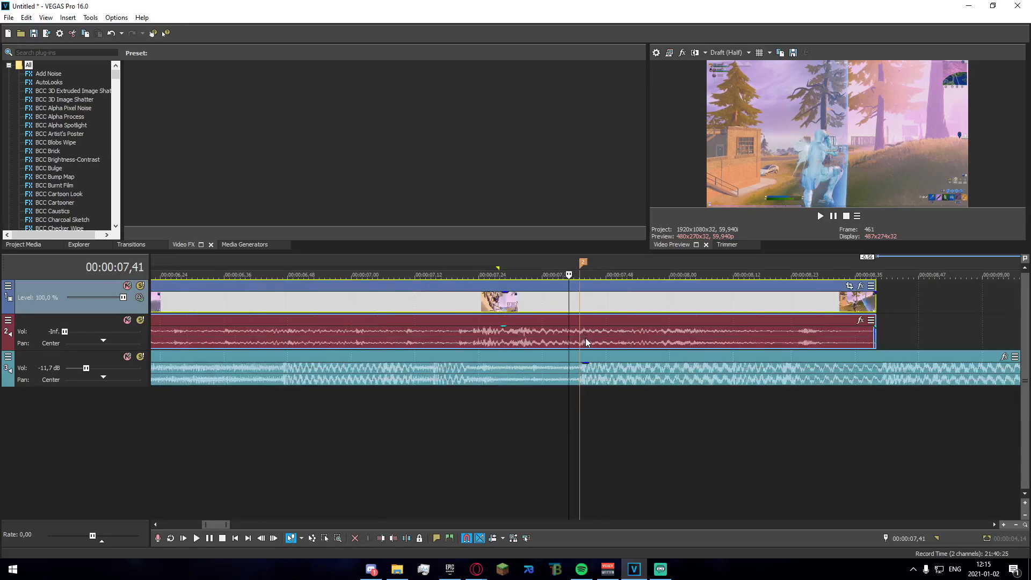
{"action": "key", "text": "Left"}
{"action": "key", "text": "s"}
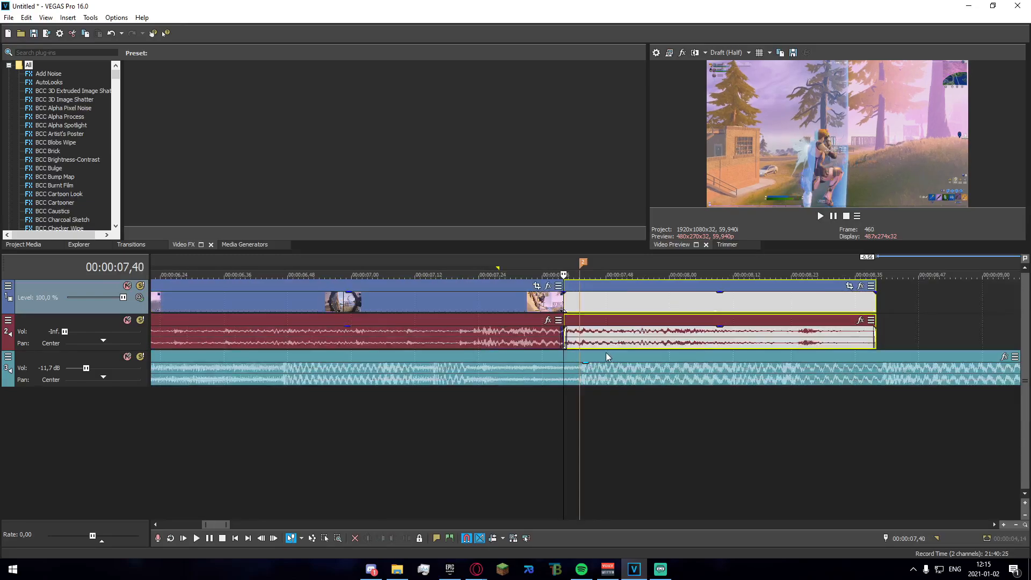
Copy the clip at the first marker and paste its event attributes onto the clip at the second marker
{"action": "scroll", "coordinate": [585, 370], "scroll_direction": "down", "scroll_amount": 3}
{"action": "left_click", "coordinate": [420, 299]}
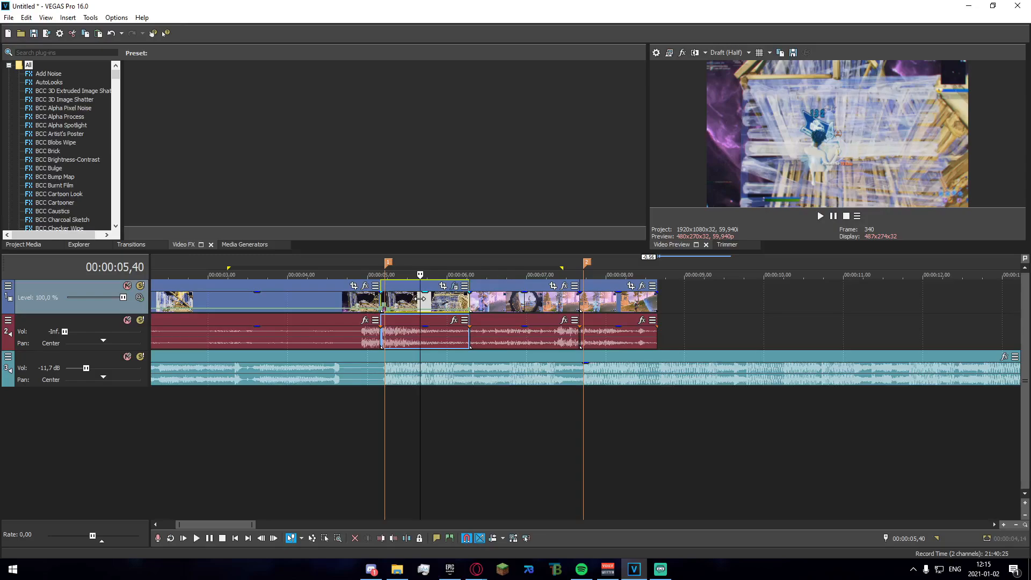
{"action": "left_click", "coordinate": [387, 304]}
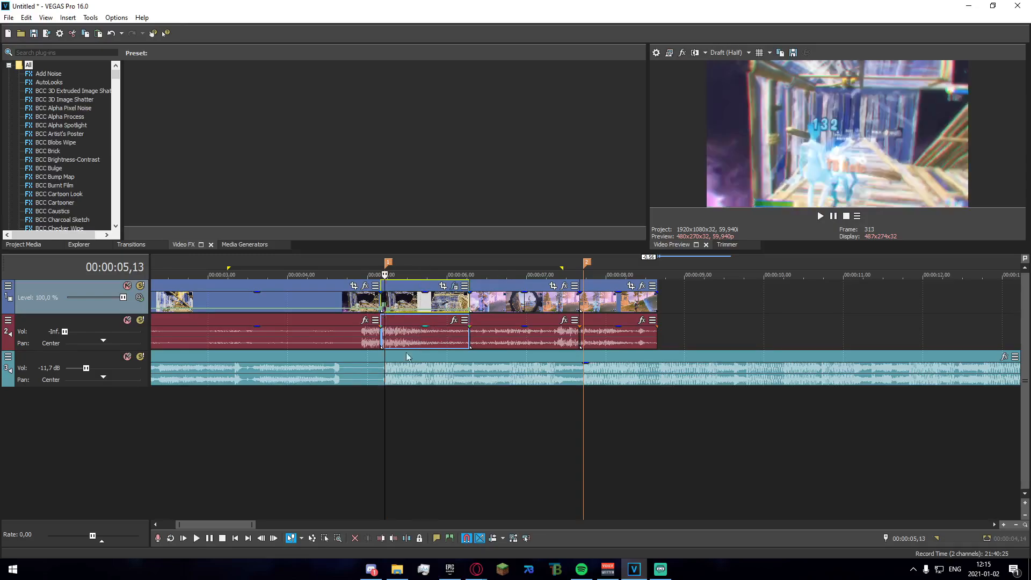
{"action": "scroll", "coordinate": [398, 341], "scroll_direction": "up", "scroll_amount": 3}
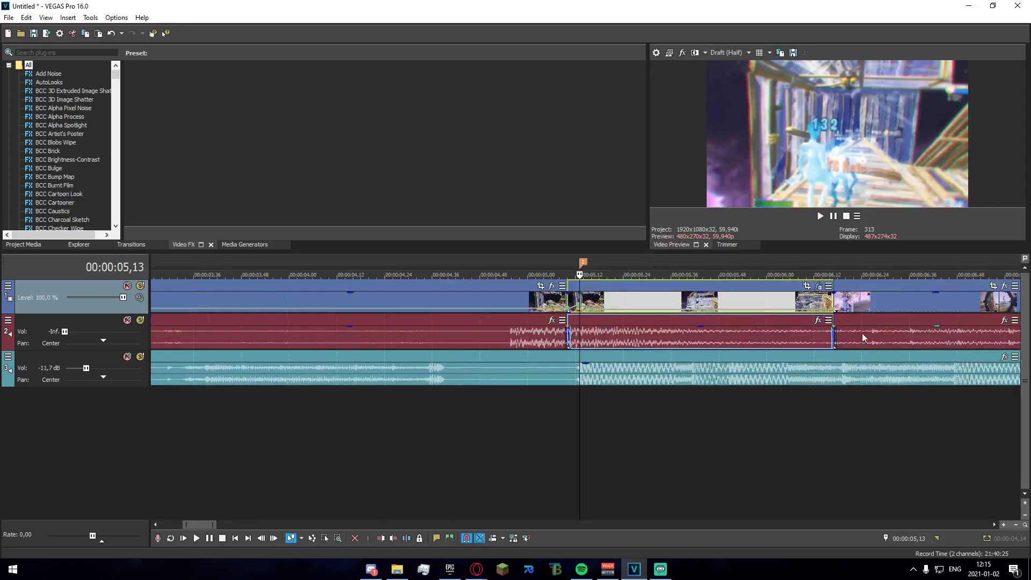
{"action": "scroll", "coordinate": [517, 314], "scroll_direction": "down", "scroll_amount": 4}
{"action": "left_click", "coordinate": [818, 306]}
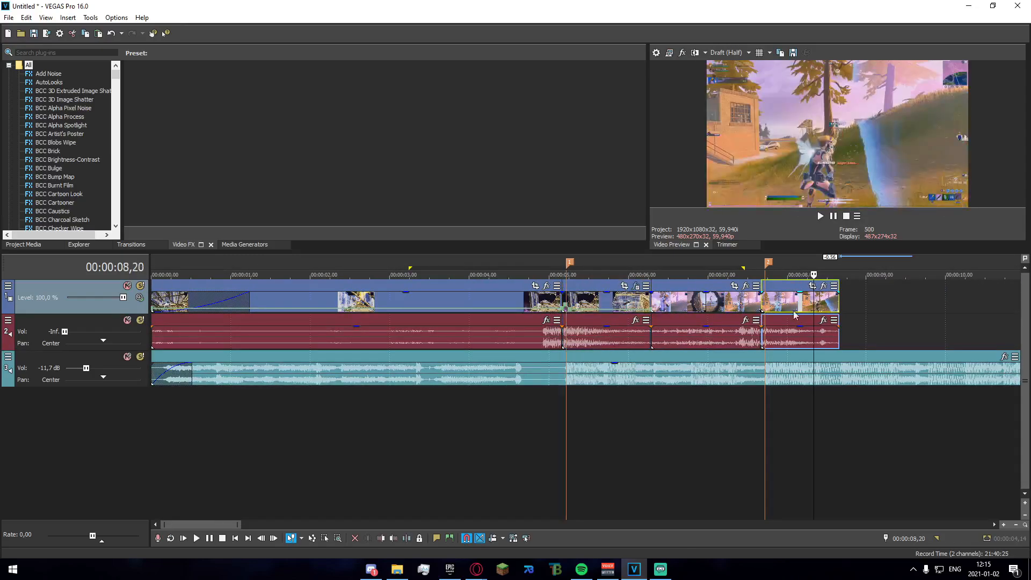
{"action": "scroll", "coordinate": [491, 305], "scroll_direction": "up", "scroll_amount": 3}
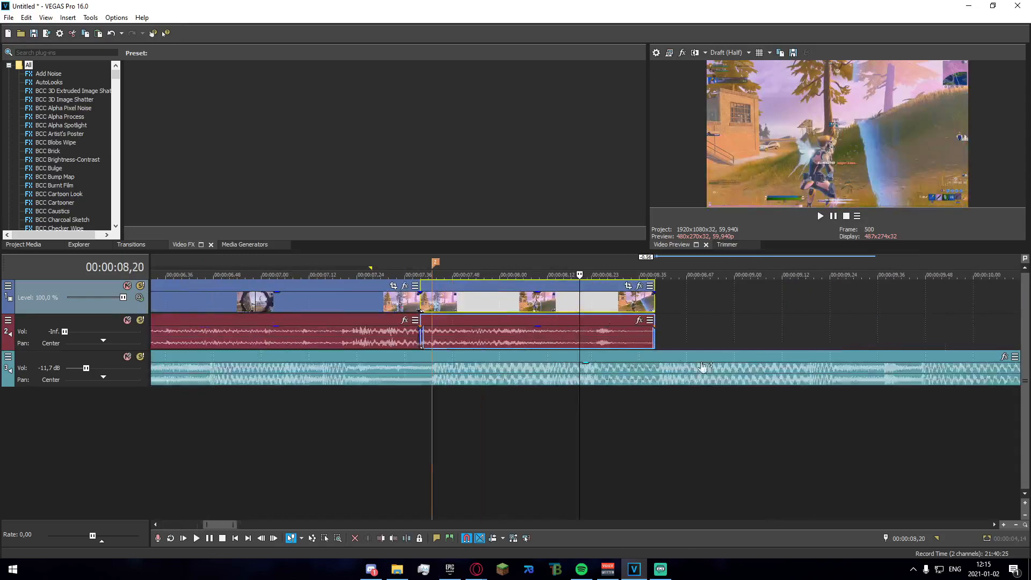
{"action": "left_click", "coordinate": [476, 301]}
{"action": "right_click", "coordinate": [476, 301]}
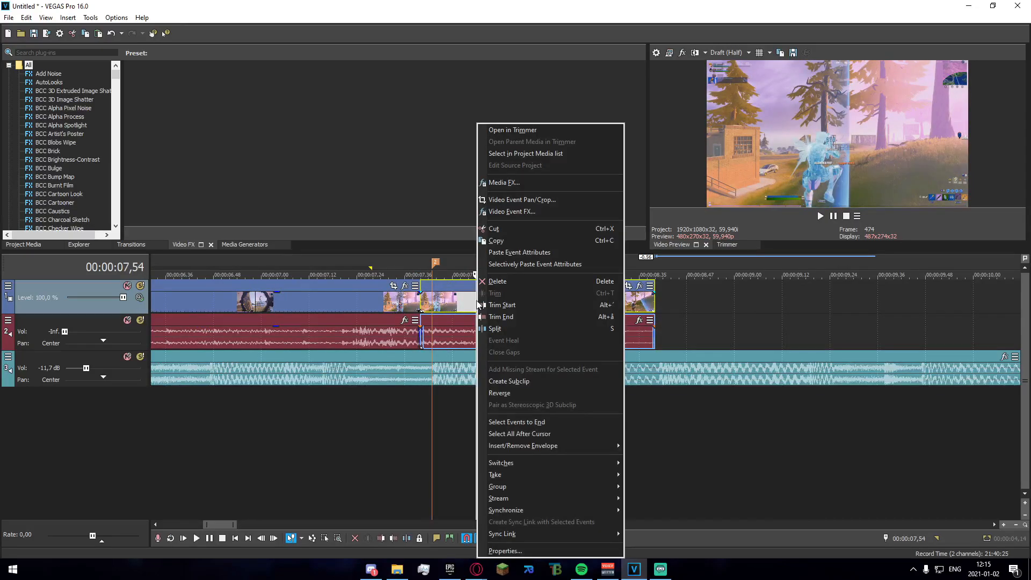
{"action": "left_click", "coordinate": [511, 252]}
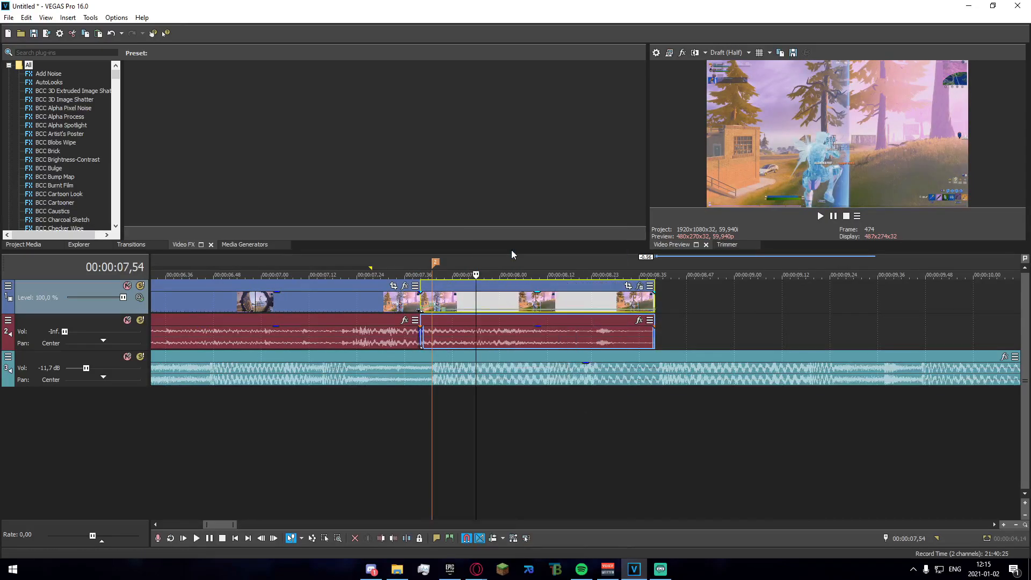
Play back the section around the second marker to check how the pasted effects sync with the beat
{"action": "scroll", "coordinate": [329, 384], "scroll_direction": "down", "scroll_amount": 3}
{"action": "scroll", "coordinate": [329, 384], "scroll_direction": "down", "scroll_amount": 1}
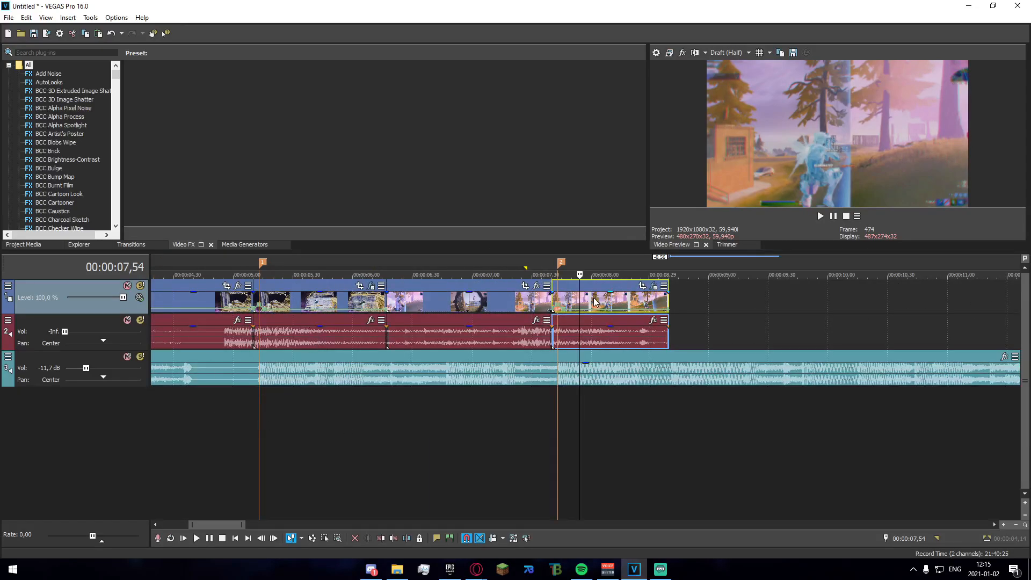
{"action": "left_click", "coordinate": [509, 441]}
{"action": "scroll", "coordinate": [614, 456], "scroll_direction": "up", "scroll_amount": 1}
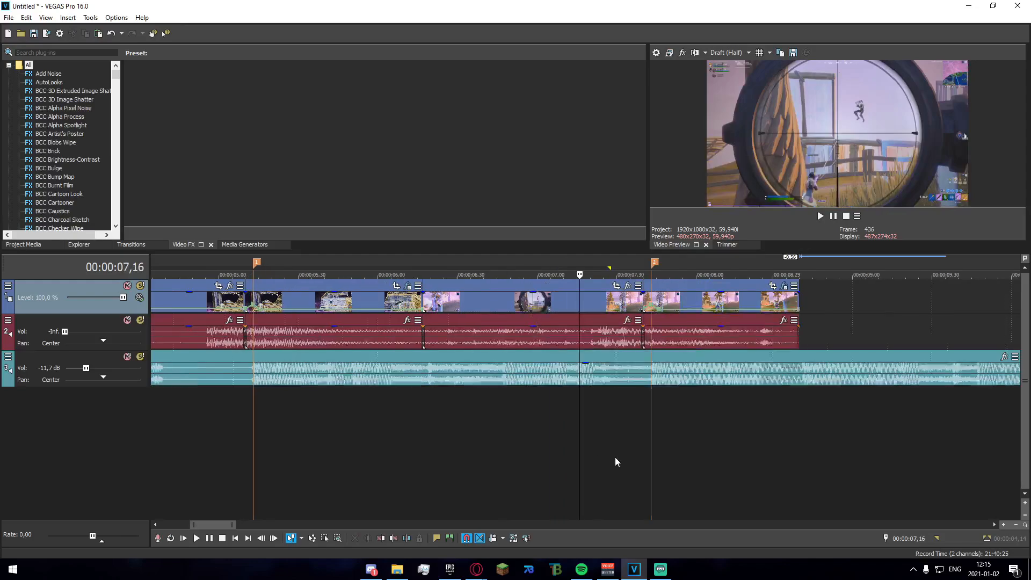
{"action": "key", "text": "space"}
{"action": "left_click", "coordinate": [560, 461]}
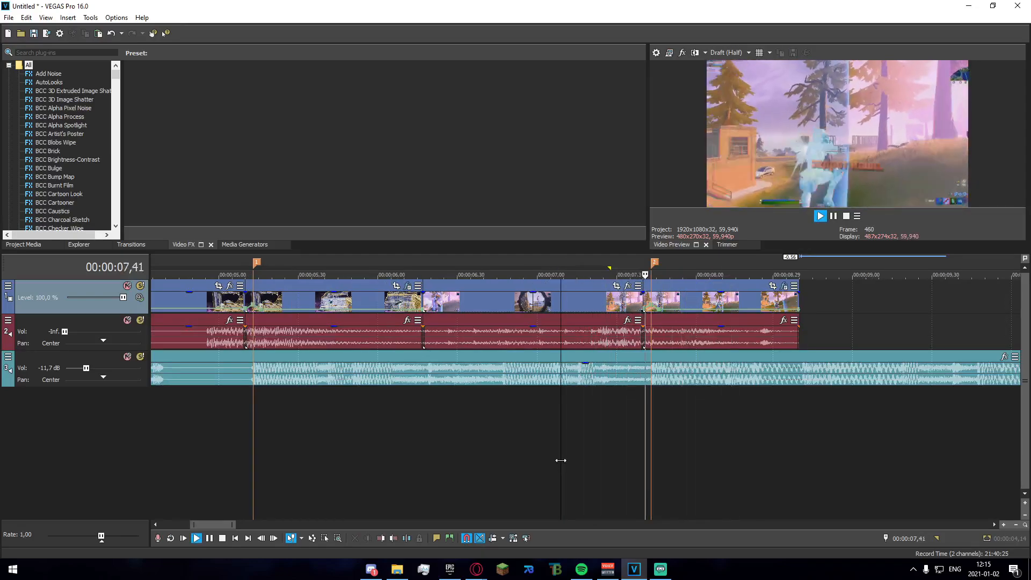
{"action": "left_click", "coordinate": [560, 460]}
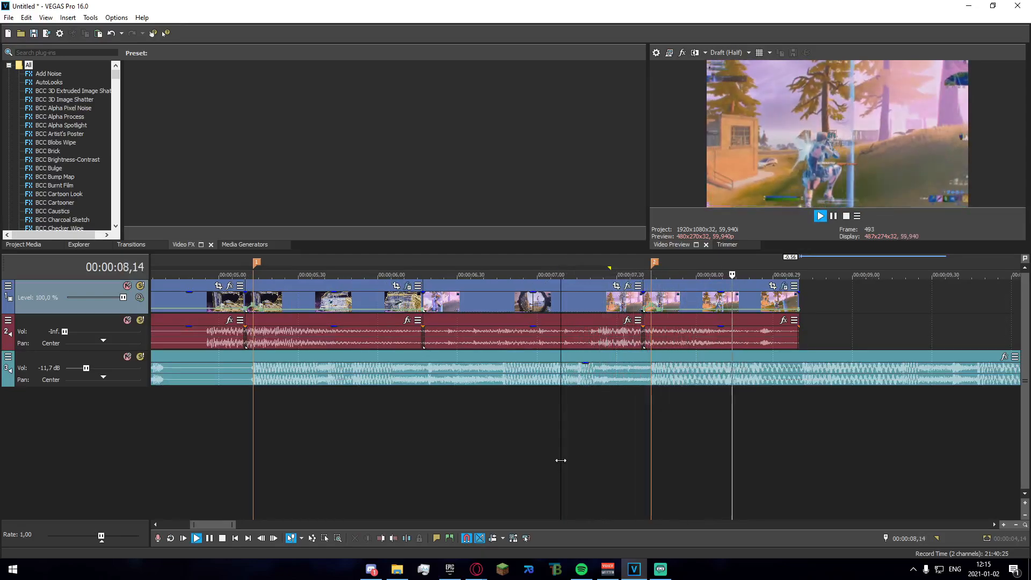
{"action": "scroll", "coordinate": [506, 398], "scroll_direction": "down", "scroll_amount": 3}
{"action": "key", "text": "space"}
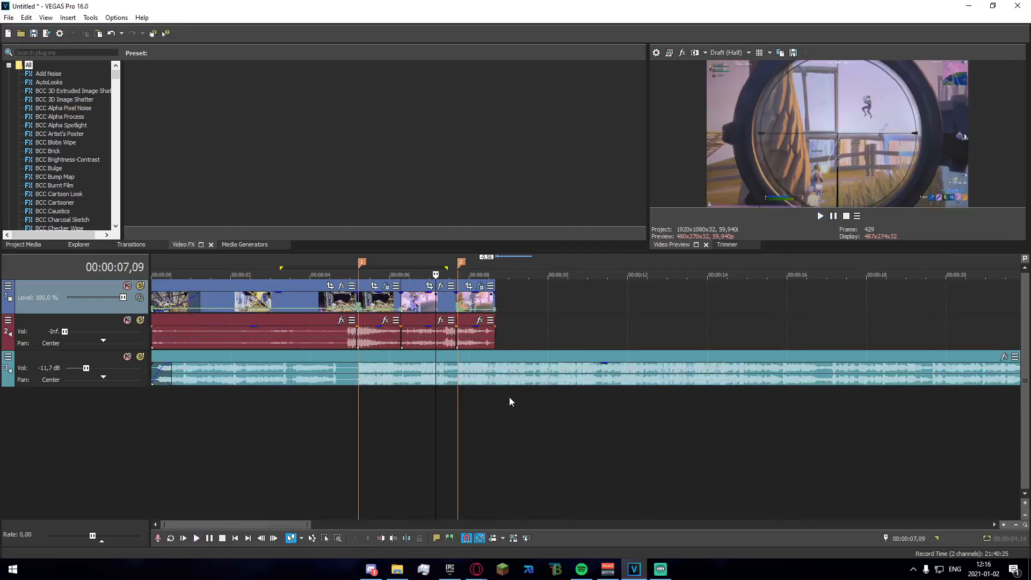
Play back the section from about one second before the first marker into the sniper clip to review the effects
{"action": "left_click", "coordinate": [382, 424]}
{"action": "scroll", "coordinate": [401, 424], "scroll_direction": "up", "scroll_amount": 4}
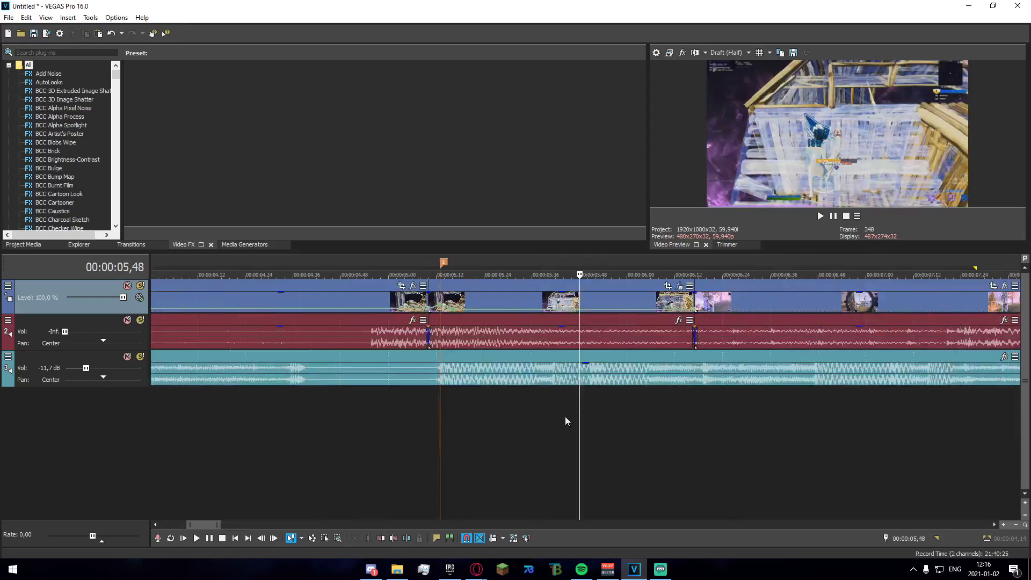
{"action": "left_click", "coordinate": [445, 430]}
{"action": "scroll", "coordinate": [380, 441], "scroll_direction": "down", "scroll_amount": 4}
{"action": "left_click", "coordinate": [318, 497]}
{"action": "key", "text": "space"}
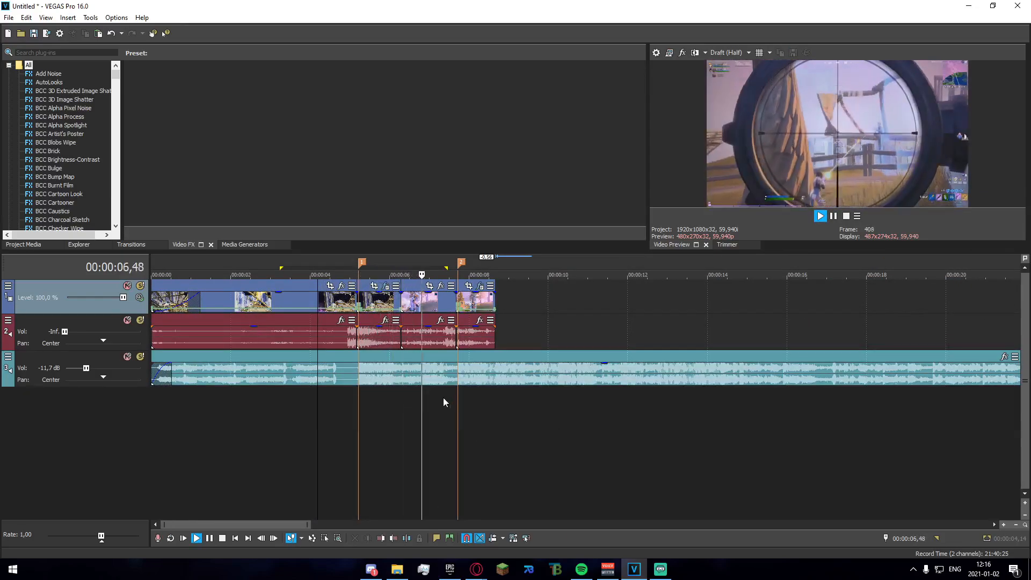
{"action": "key", "text": "space"}
Search the video effects for "blurmocur" and apply the S_BlurMoCurves Default preset to the clip ending at 00:00:06,17
{"action": "left_click", "coordinate": [398, 405]}
{"action": "scroll", "coordinate": [399, 405], "scroll_direction": "up", "scroll_amount": 4}
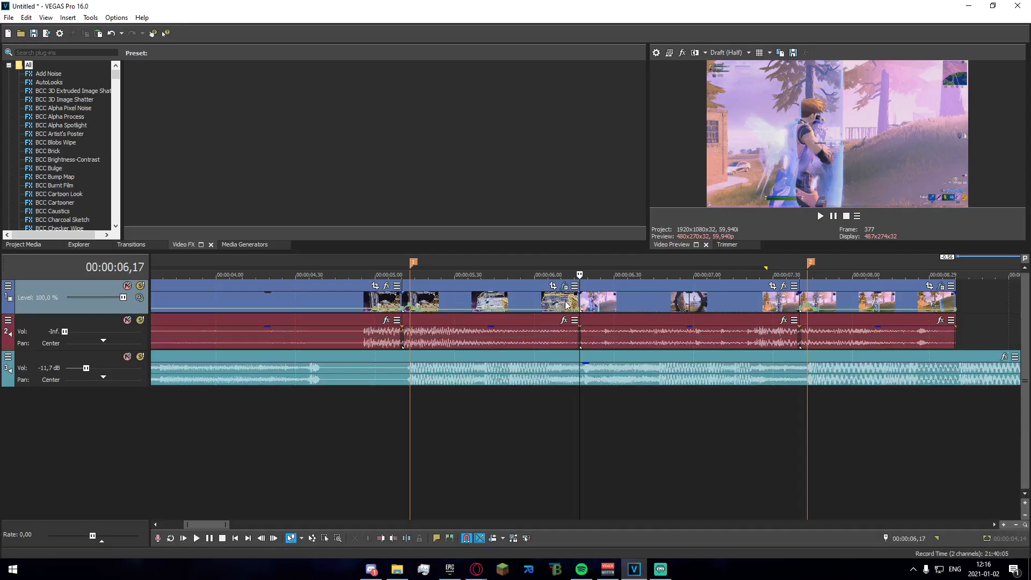
{"action": "left_click", "coordinate": [582, 299]}
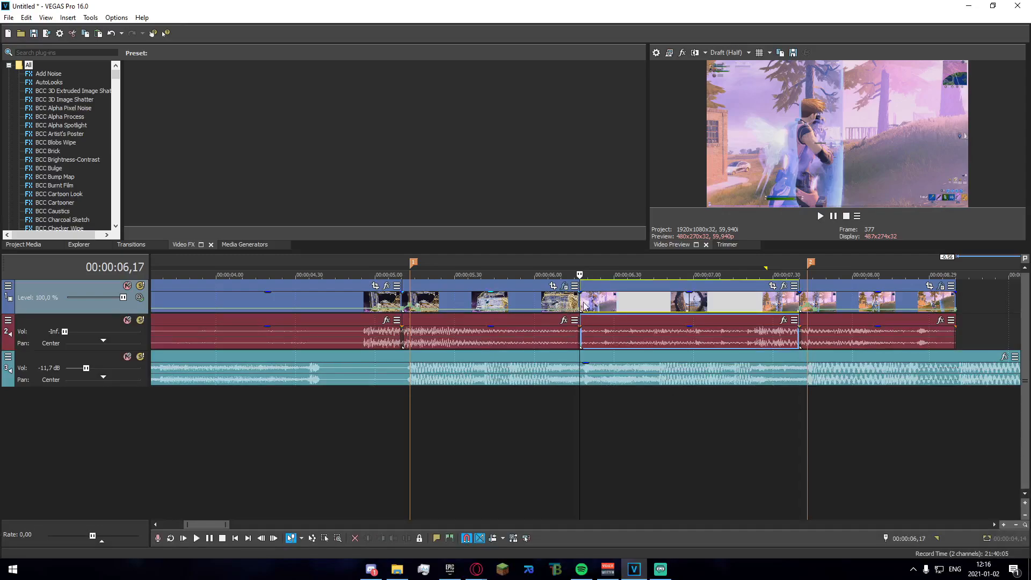
{"action": "left_click", "coordinate": [567, 302]}
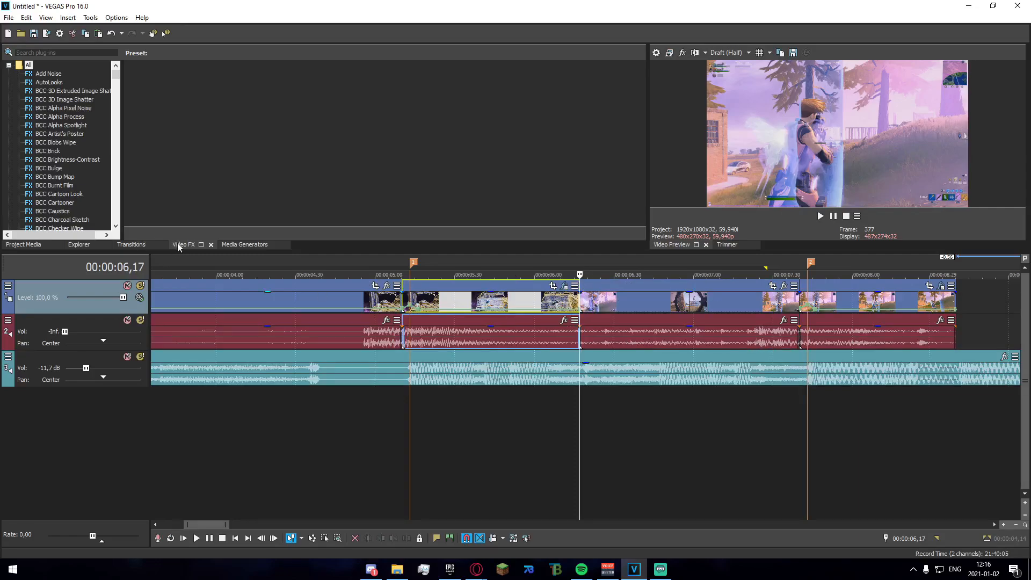
{"action": "left_click", "coordinate": [59, 55]}
{"action": "type", "text": "b"}
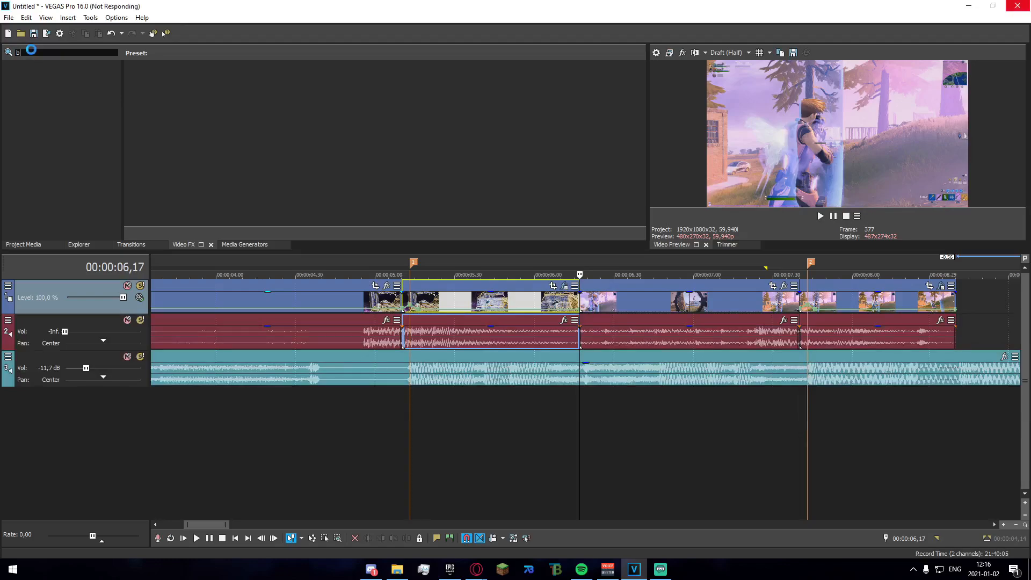
{"action": "type", "text": "lur"}
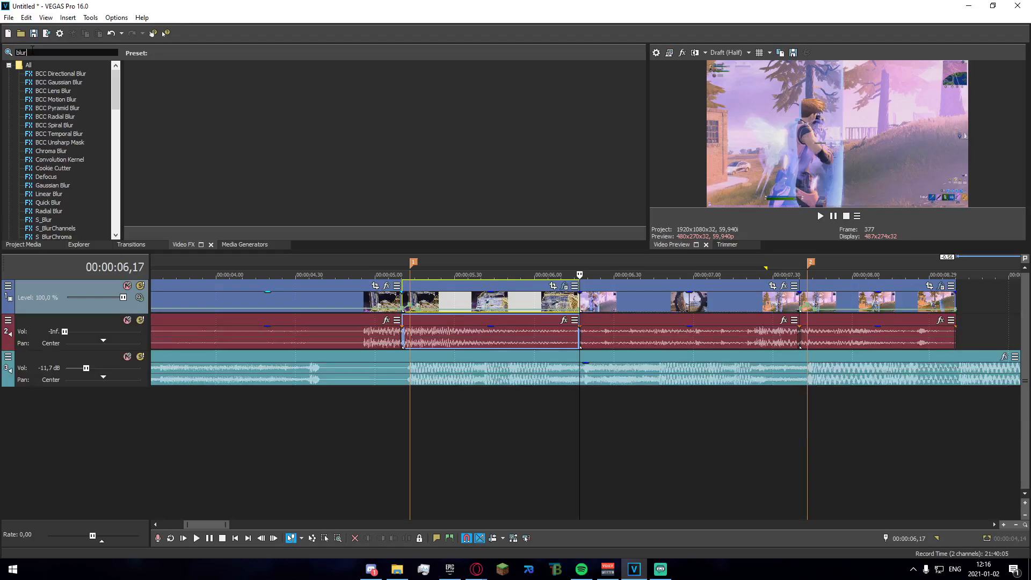
{"action": "type", "text": "mocur"}
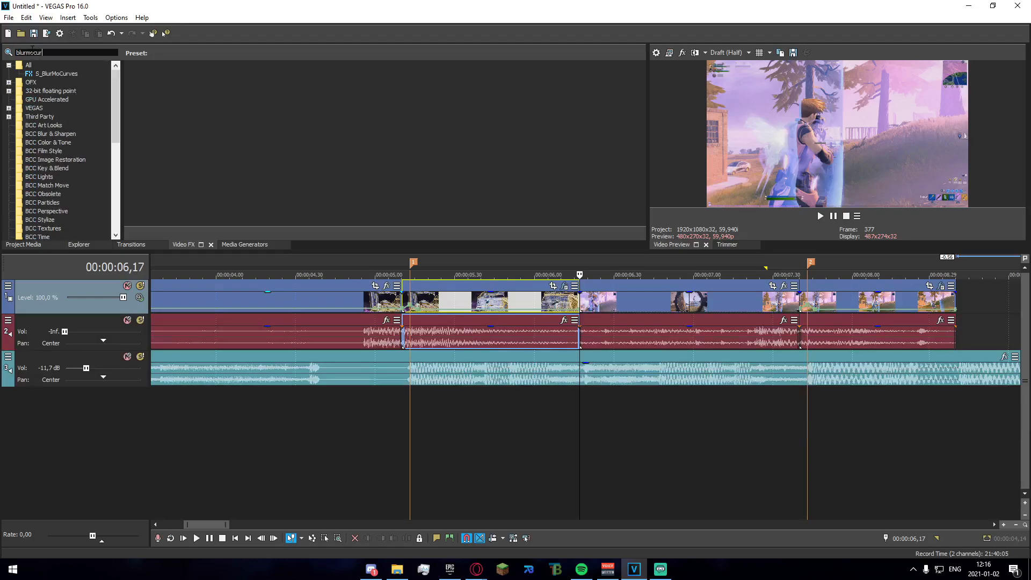
{"action": "left_click", "coordinate": [79, 73]}
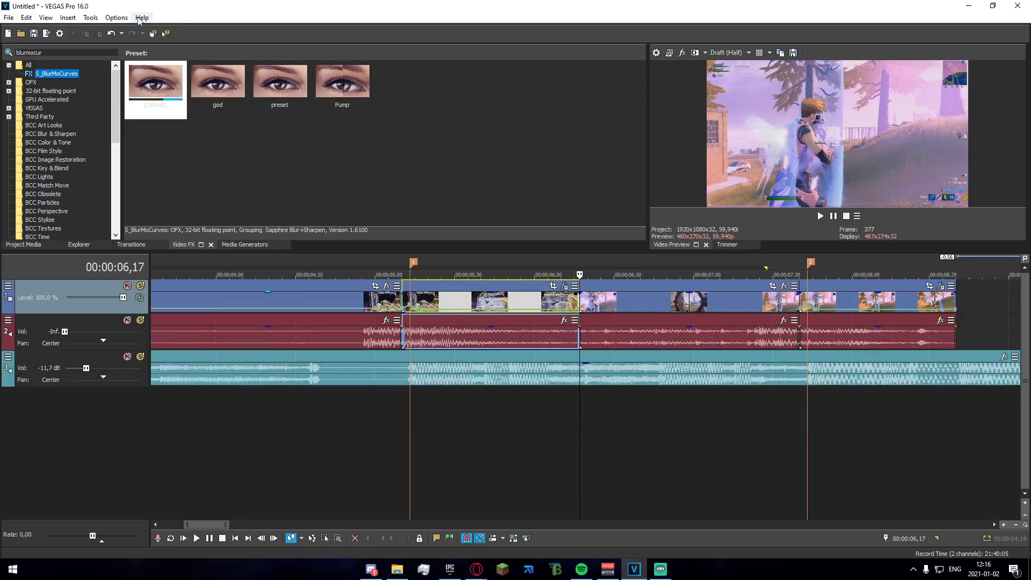
{"action": "left_click", "coordinate": [158, 106]}
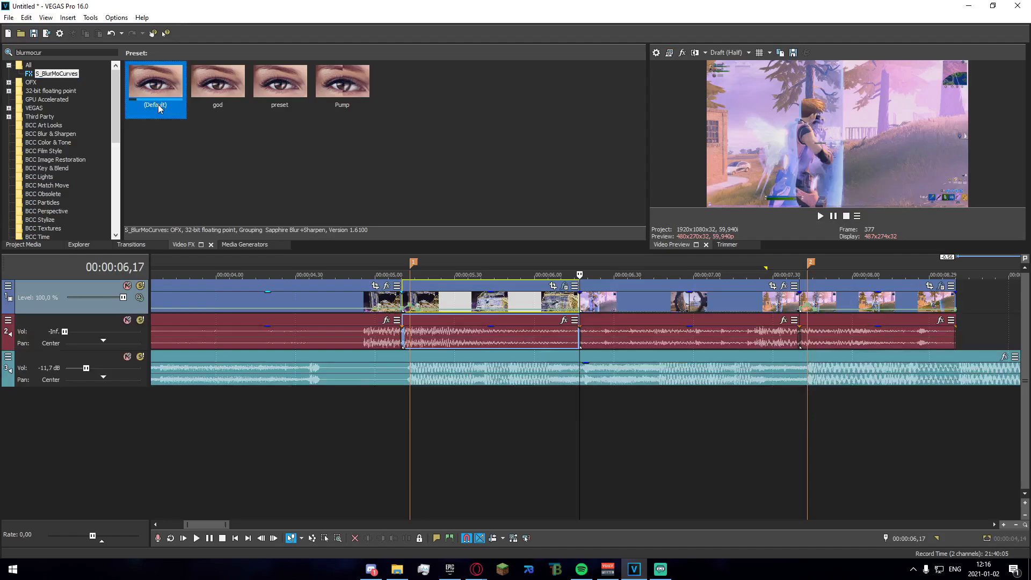
{"action": "left_click_drag", "start_coordinate": [472, 249], "coordinate": [326, 296]}
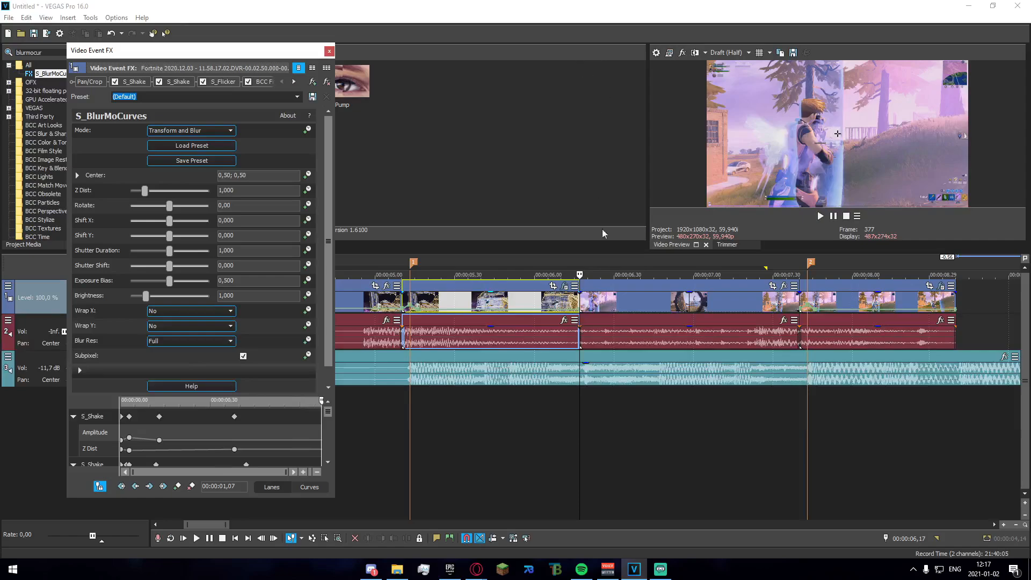
Place the playhead five frames before the clip's end and turn on keyframe animation for the blur effect's Z Dist
{"action": "scroll", "coordinate": [579, 299], "scroll_direction": "up", "scroll_amount": 2}
{"action": "left_click", "coordinate": [578, 300]}
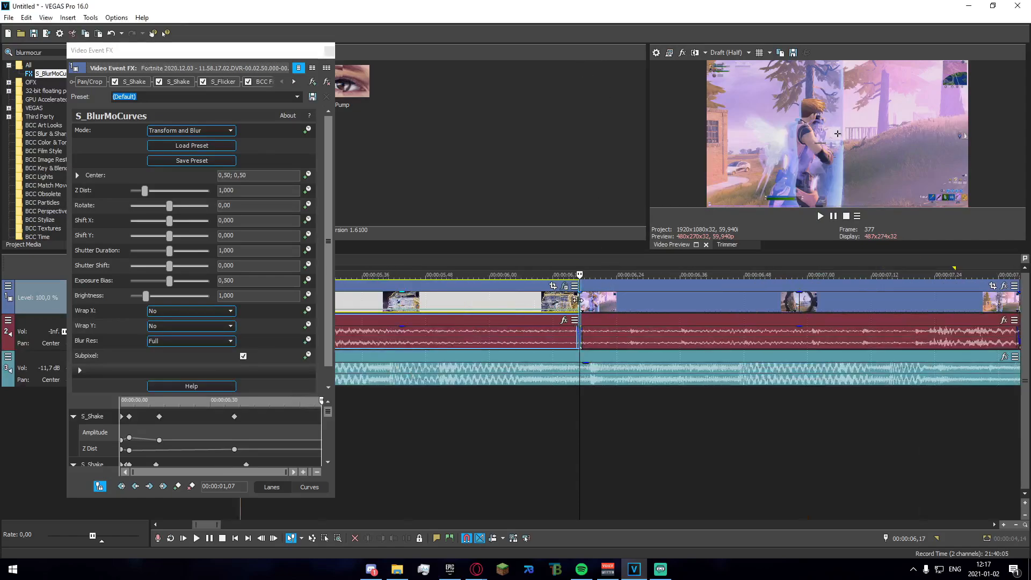
{"action": "scroll", "coordinate": [577, 302], "scroll_direction": "up", "scroll_amount": 2}
{"action": "scroll", "coordinate": [582, 329], "scroll_direction": "down", "scroll_amount": 2}
{"action": "scroll", "coordinate": [584, 359], "scroll_direction": "up", "scroll_amount": 3}
{"action": "key", "text": "Left"}
{"action": "key", "text": "Left"}
{"action": "key", "text": "Left"}
{"action": "key", "text": "Left"}
{"action": "key", "text": "Left"}
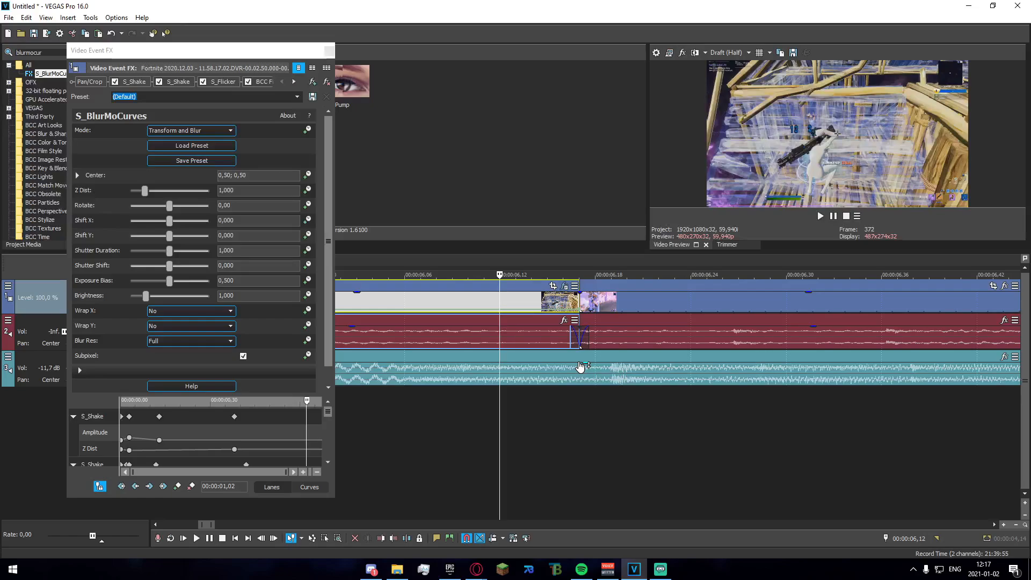
{"action": "left_click_drag", "start_coordinate": [329, 413], "coordinate": [336, 453]}
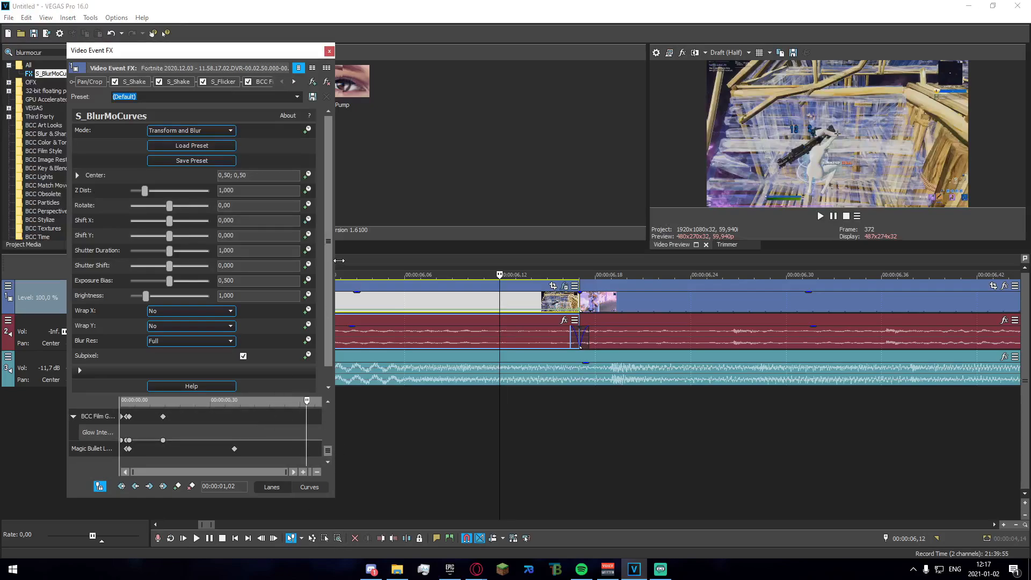
{"action": "left_click", "coordinate": [308, 191]}
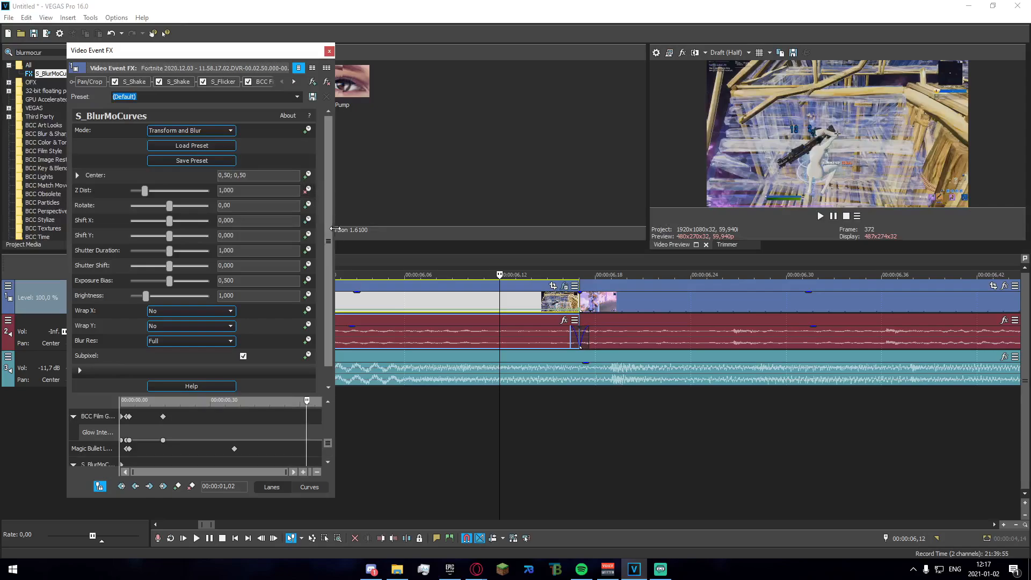
Enlarge the effect's keyframe area until the S_BlurMoCurves Z Dist lane is in view
{"action": "left_click_drag", "start_coordinate": [336, 229], "coordinate": [338, 269]}
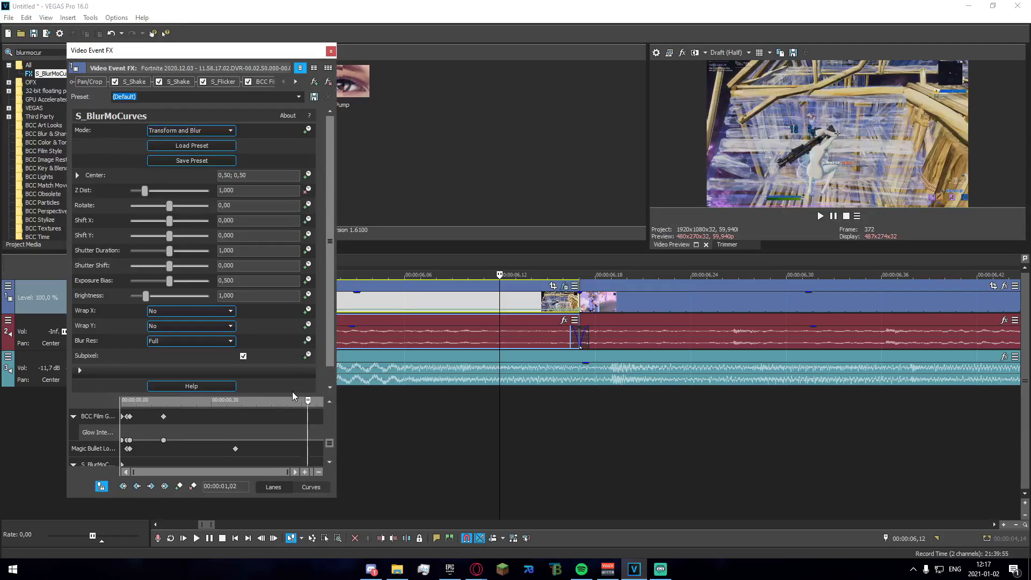
{"action": "left_click_drag", "start_coordinate": [294, 395], "coordinate": [291, 286]}
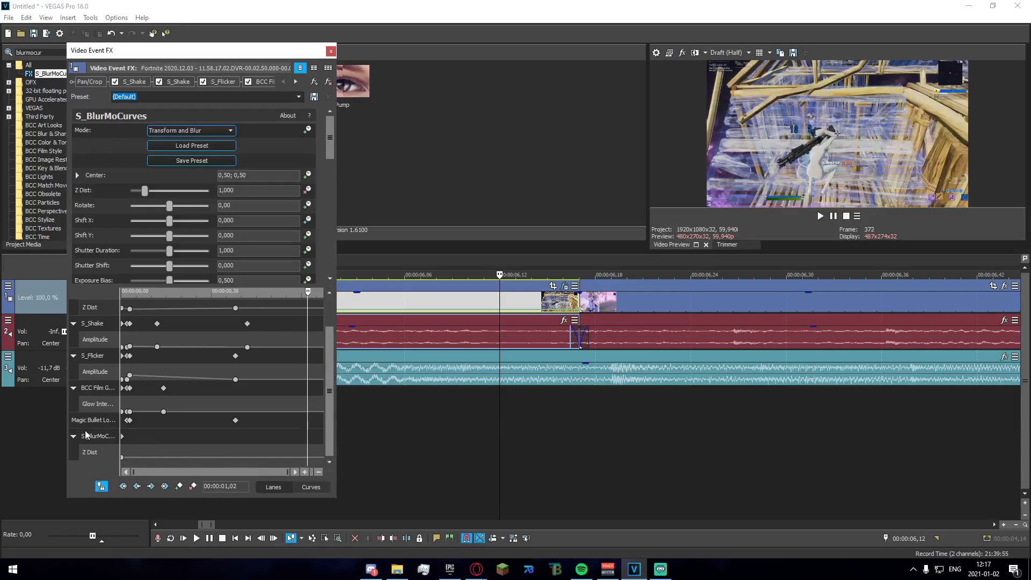
{"action": "left_click_drag", "start_coordinate": [331, 424], "coordinate": [326, 468]}
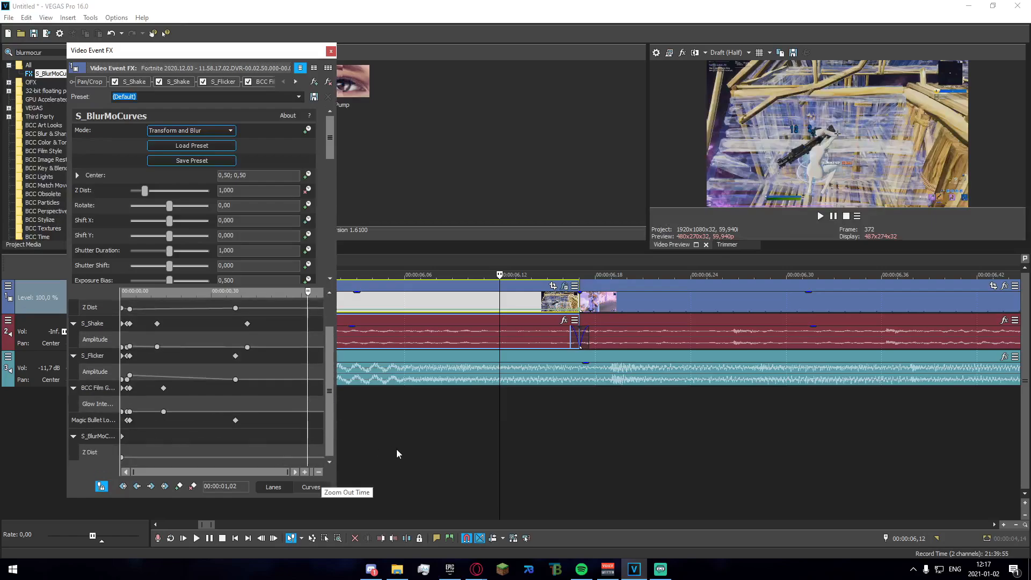
{"action": "left_click", "coordinate": [100, 489]}
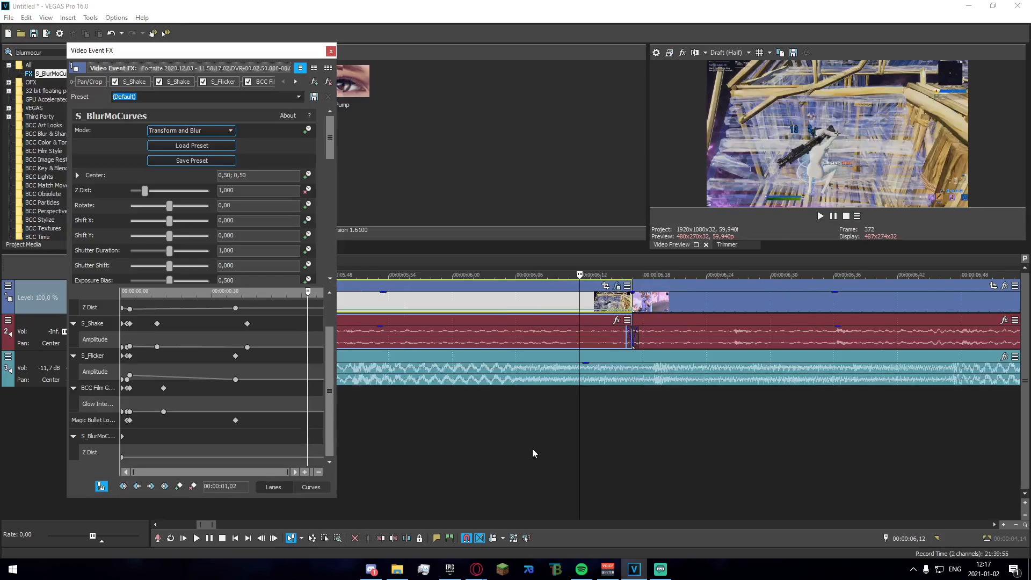
Add a Z Dist keyframe five frames before the clip's end, at 00:00:01,02 in the effect timeline
{"action": "left_click", "coordinate": [453, 426]}
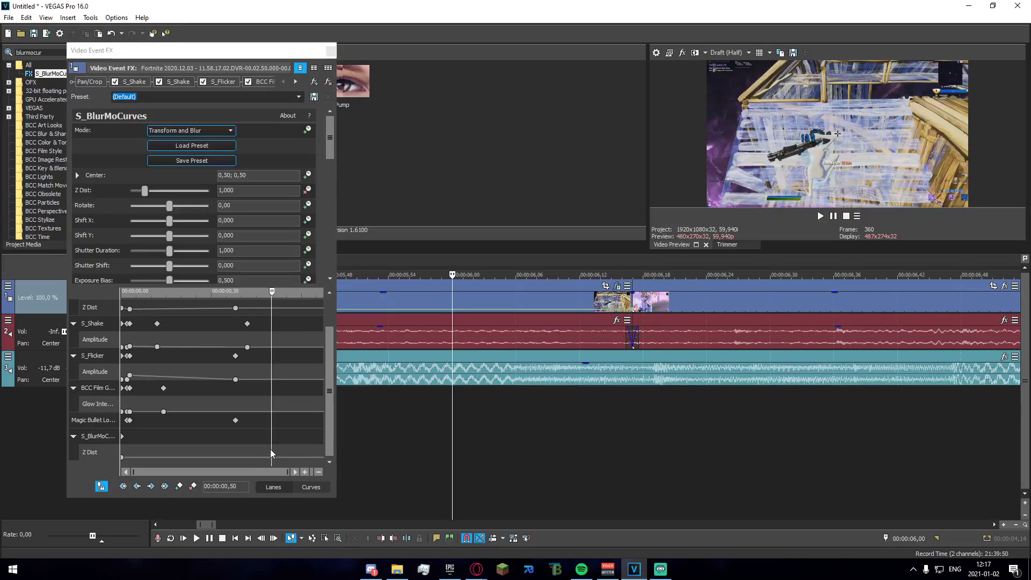
{"action": "left_click", "coordinate": [631, 419]}
{"action": "scroll", "coordinate": [640, 452], "scroll_direction": "up", "scroll_amount": 3}
{"action": "left_click", "coordinate": [572, 348]}
{"action": "key", "text": "Left"}
{"action": "key", "text": "Left"}
{"action": "key", "text": "Left"}
{"action": "key", "text": "Left"}
{"action": "left_click", "coordinate": [419, 300]}
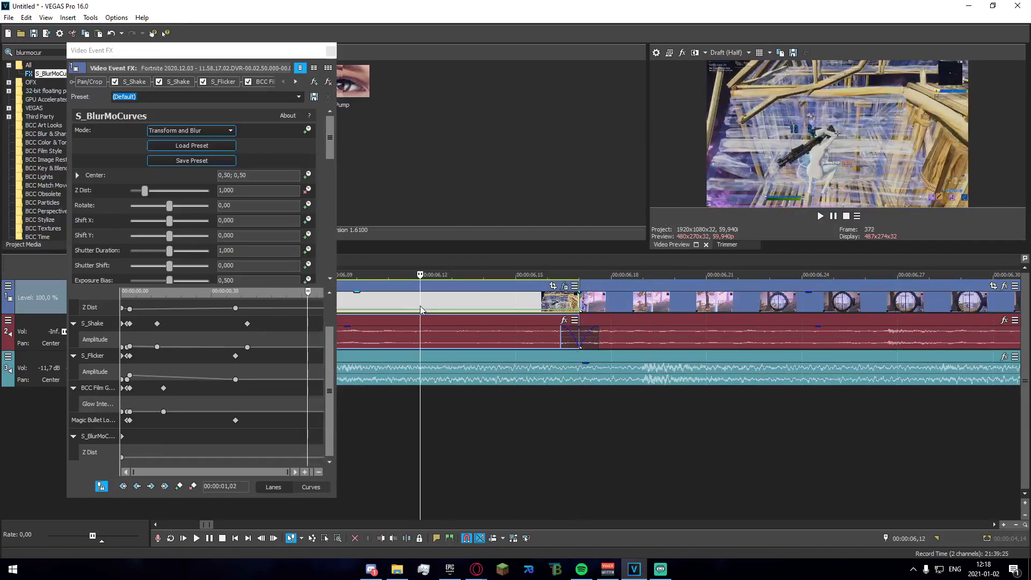
{"action": "left_click", "coordinate": [180, 487]}
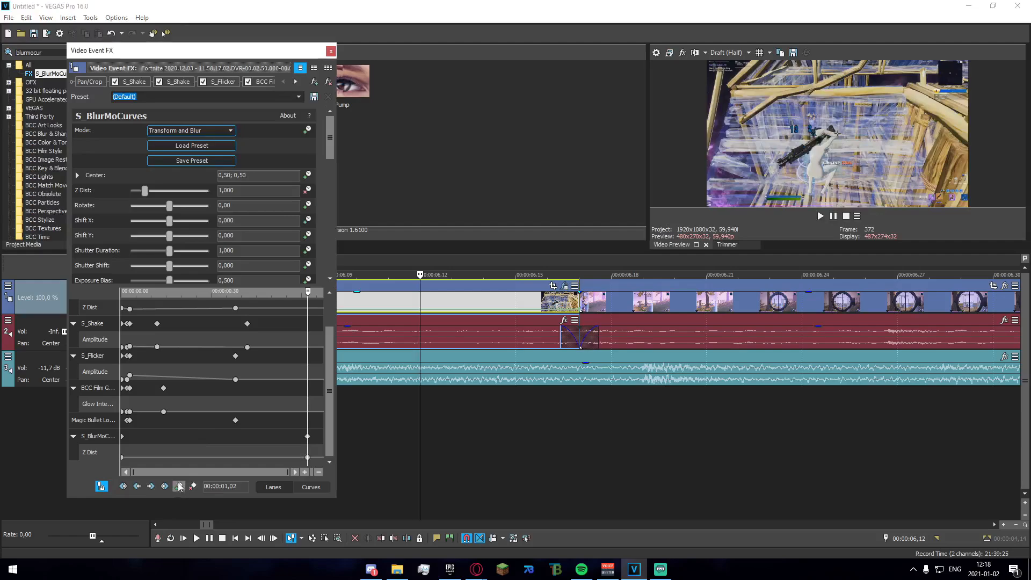
Set Z Dist to 0,500 at the clip's end and give the Z Dist keyframe at 00:00:01,02 a Slow Fade
{"action": "left_click_drag", "start_coordinate": [310, 297], "coordinate": [322, 293]}
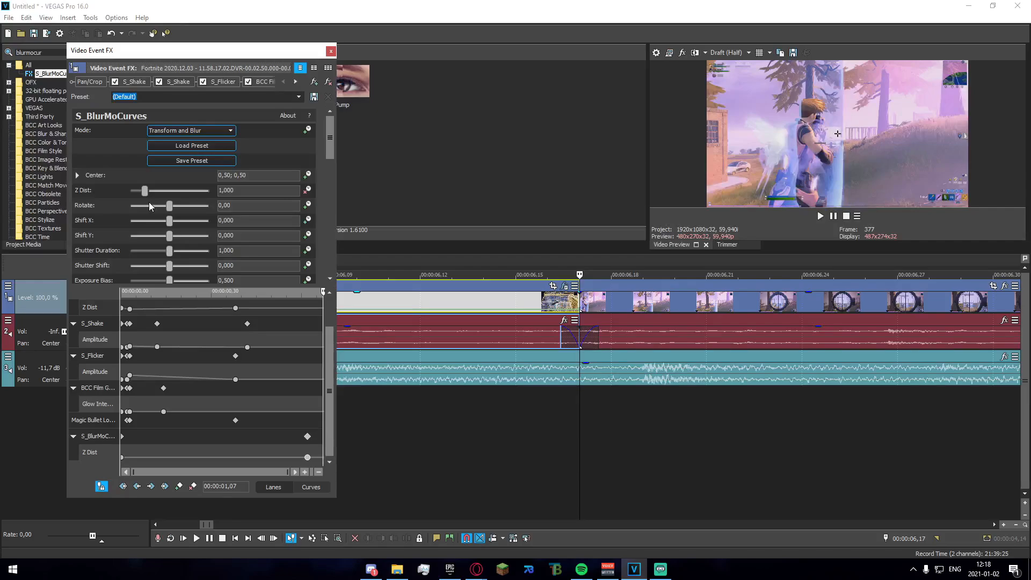
{"action": "left_click_drag", "start_coordinate": [144, 191], "coordinate": [136, 198]}
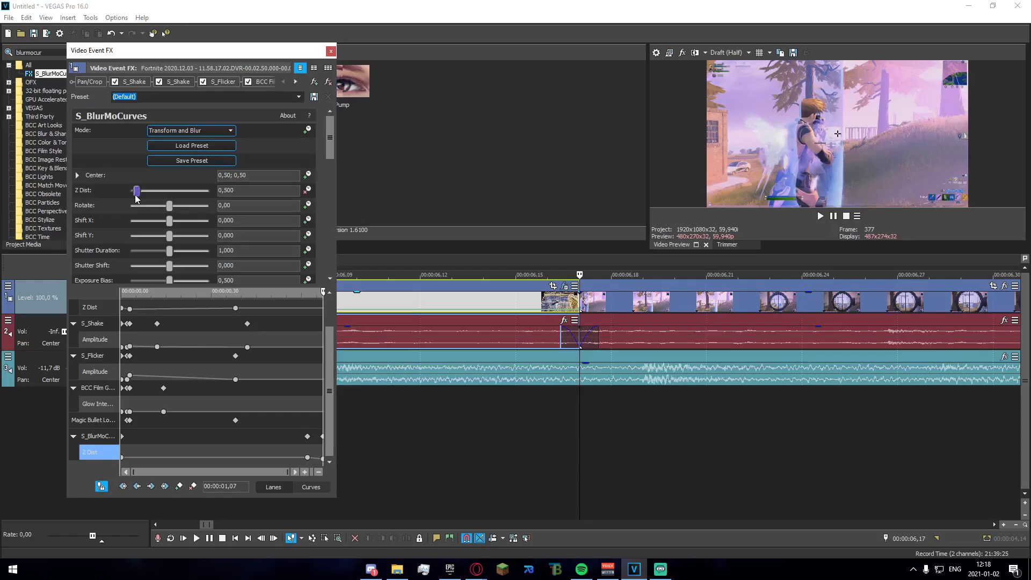
{"action": "right_click", "coordinate": [307, 459]}
{"action": "left_click", "coordinate": [307, 459]}
{"action": "right_click", "coordinate": [307, 459]}
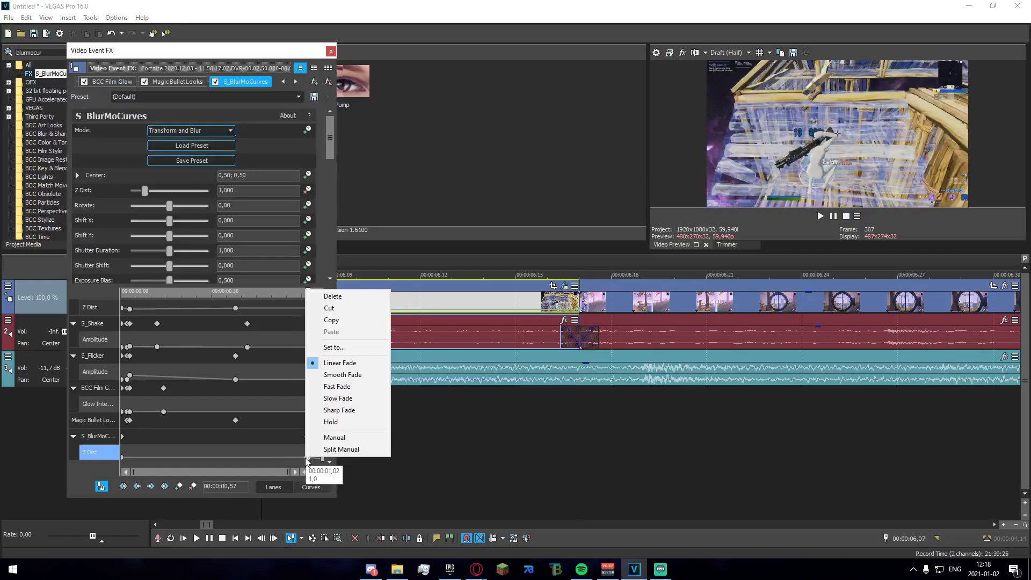
{"action": "left_click", "coordinate": [354, 399]}
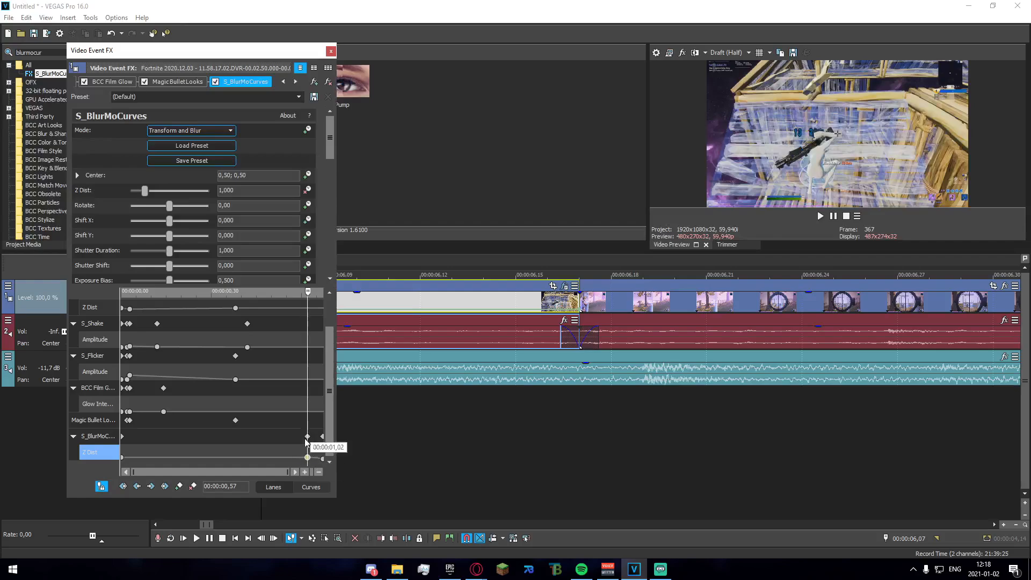
{"action": "right_click", "coordinate": [307, 457]}
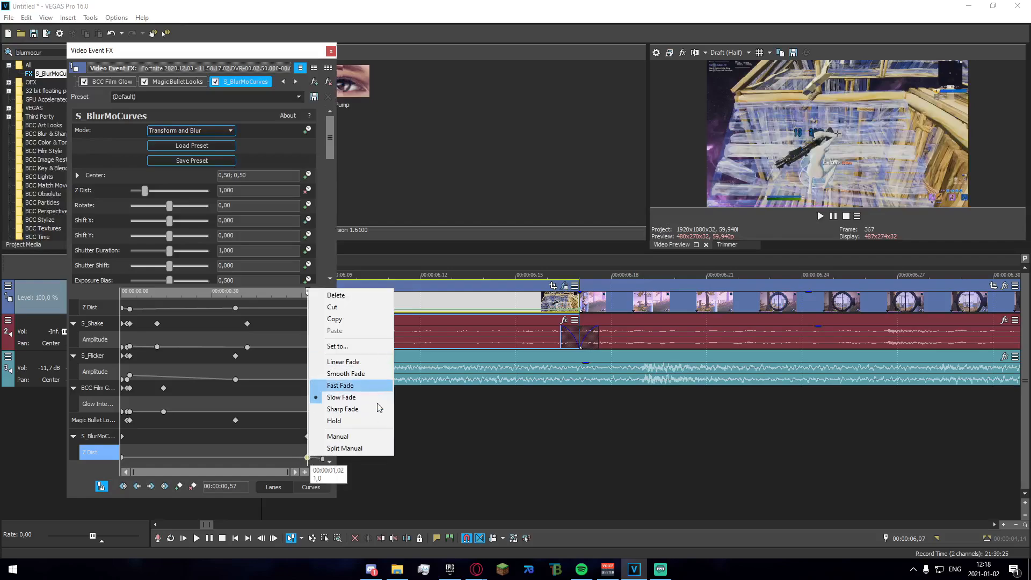
{"action": "left_click", "coordinate": [331, 51]}
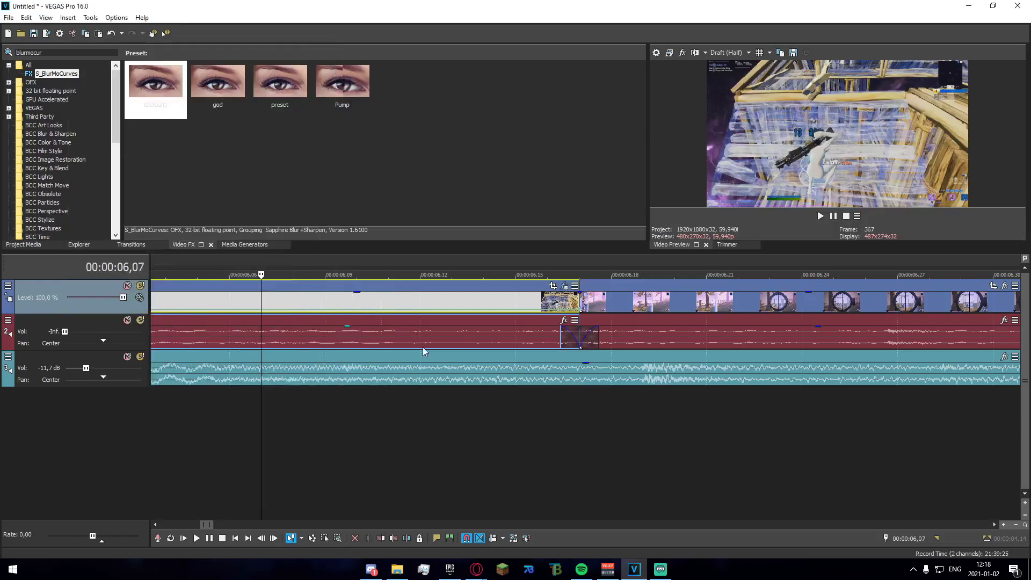
Apply the S_BlurMoCurves Default preset to the sniper clip starting at 00:00:06,17 and set its Z Dist to 1,500
{"action": "scroll", "coordinate": [424, 354], "scroll_direction": "down", "scroll_amount": 5}
{"action": "left_click", "coordinate": [635, 297]}
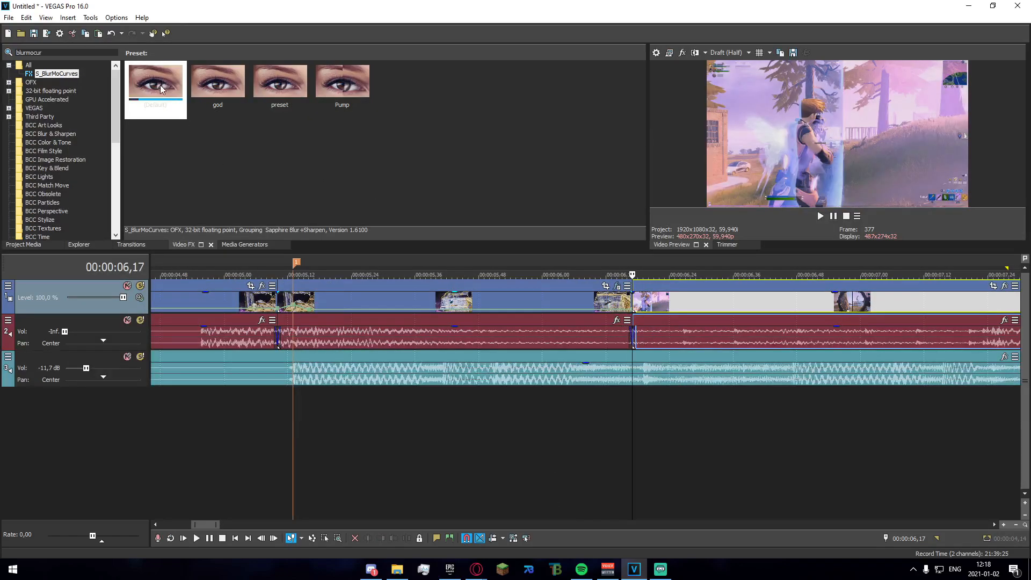
{"action": "left_click_drag", "start_coordinate": [159, 89], "coordinate": [672, 305]}
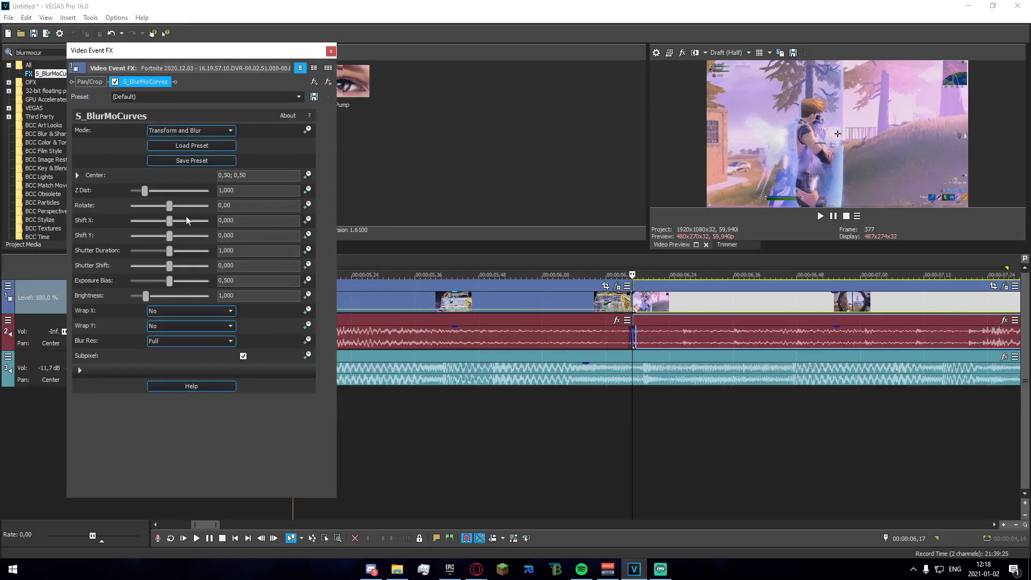
{"action": "left_click_drag", "start_coordinate": [146, 196], "coordinate": [155, 197]}
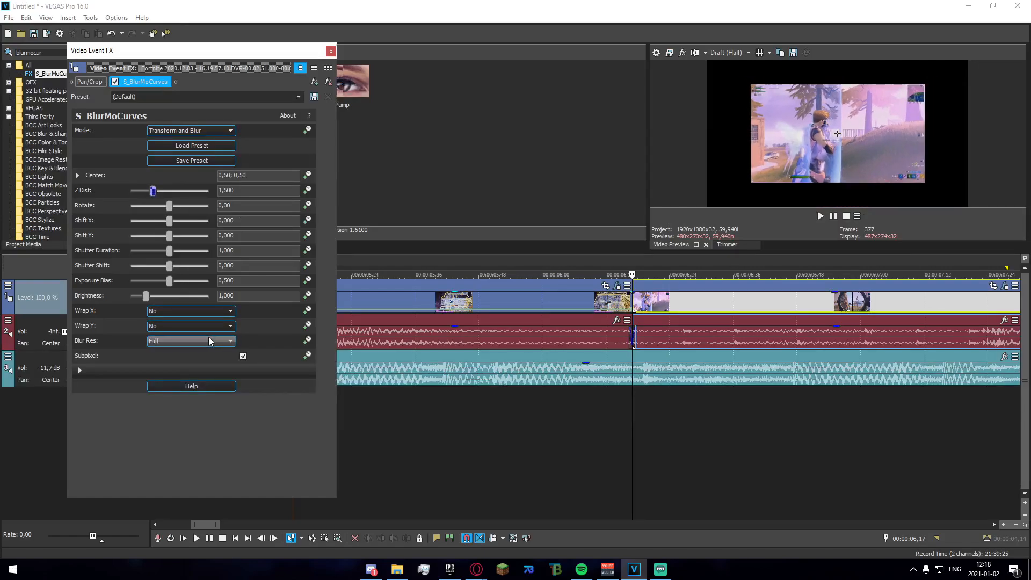
Set the blur effect's Wrap X and Wrap Y to Reflect and turn on keyframe animation for its Z Dist
{"action": "left_click", "coordinate": [180, 312]}
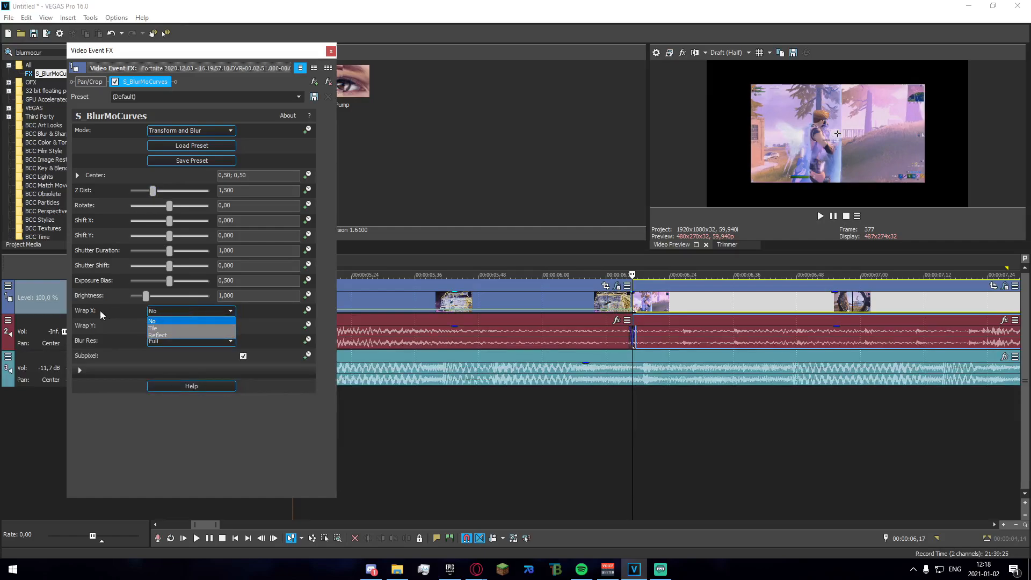
{"action": "left_click", "coordinate": [157, 335]}
{"action": "left_click", "coordinate": [161, 326]}
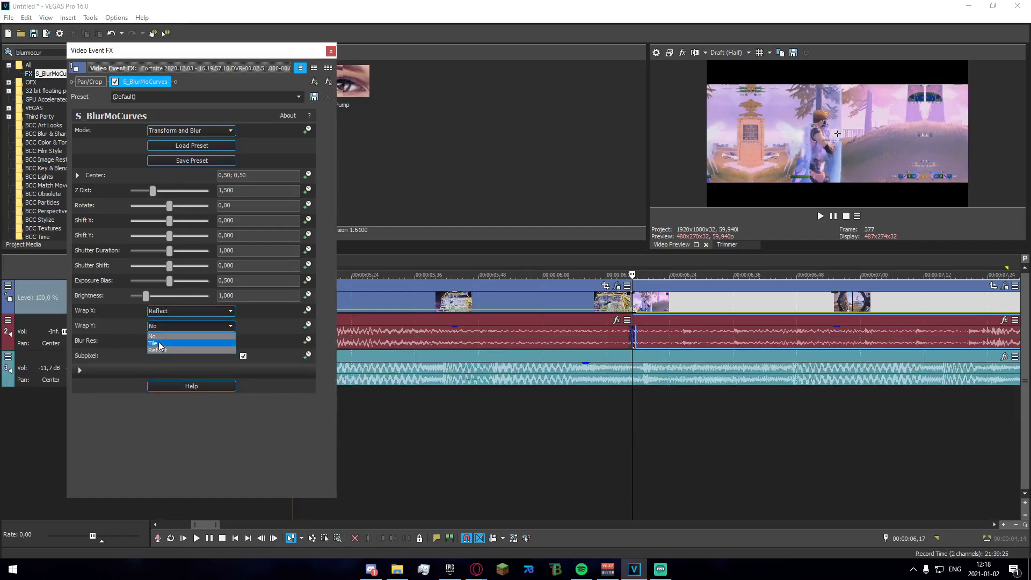
{"action": "left_click", "coordinate": [159, 350]}
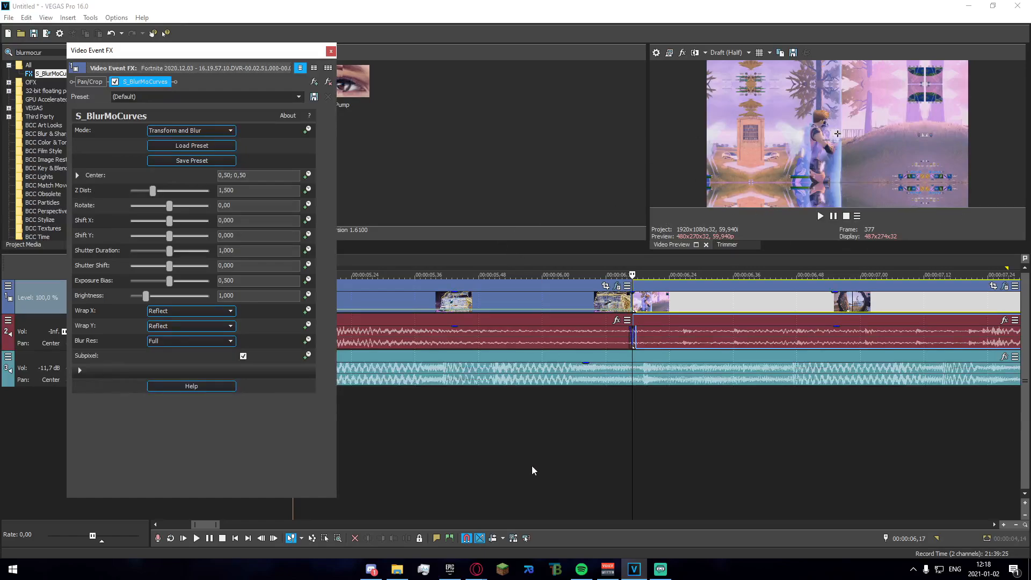
{"action": "left_click", "coordinate": [307, 189]}
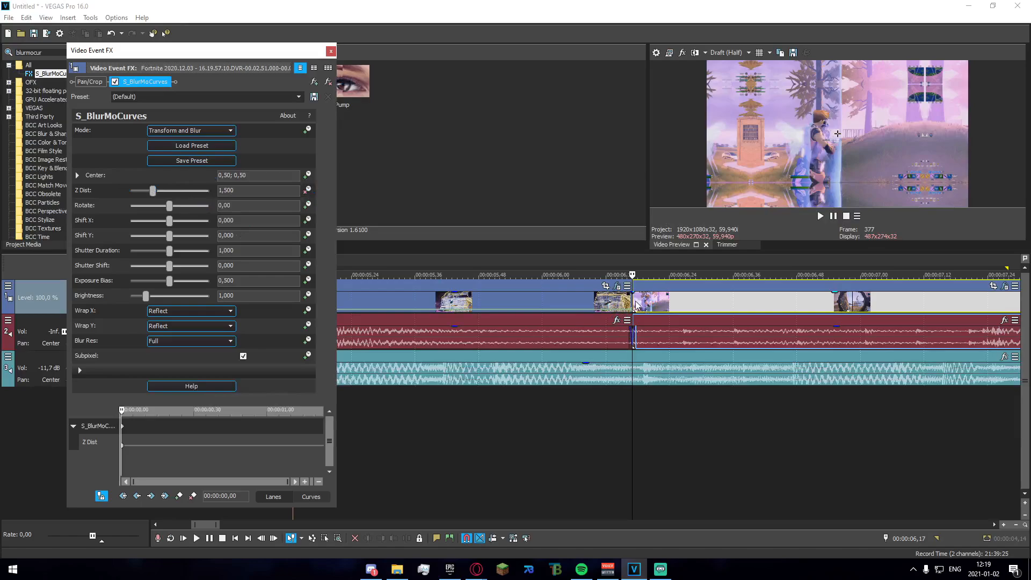
Add a Z Dist keyframe of 1,000 at 00:00:00,08 in the sniper clip's effect timeline and change the starting keyframe's interpolation
{"action": "left_click", "coordinate": [626, 299]}
{"action": "scroll", "coordinate": [634, 316], "scroll_direction": "up", "scroll_amount": 1}
{"action": "left_click", "coordinate": [584, 302]}
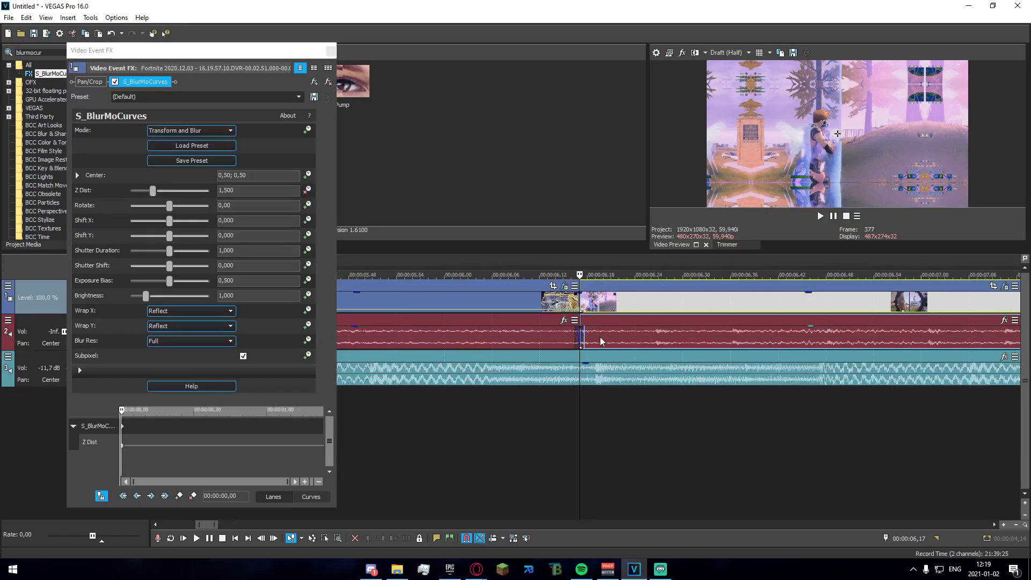
{"action": "left_click_drag", "start_coordinate": [127, 445], "coordinate": [217, 470]}
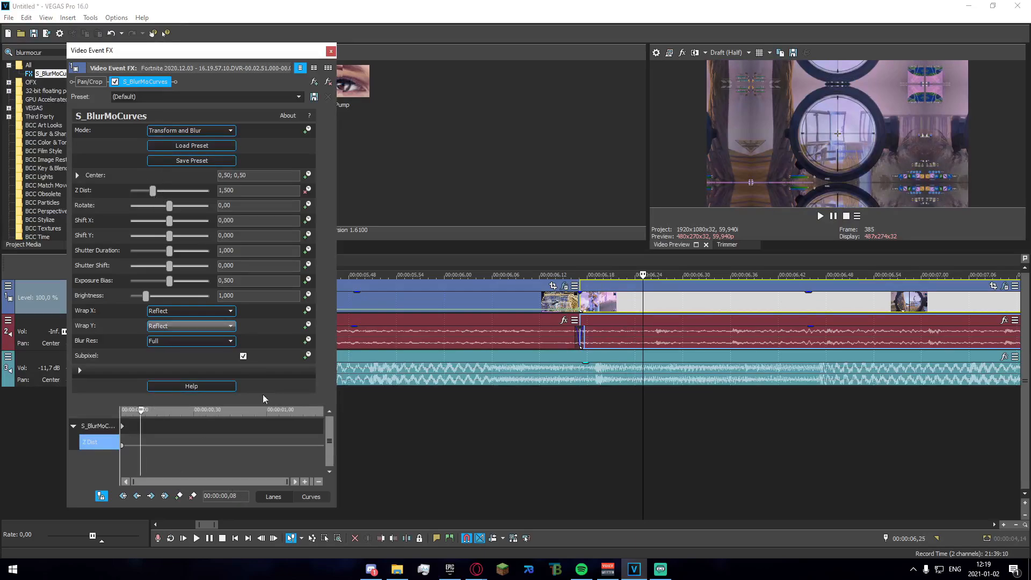
{"action": "left_click_drag", "start_coordinate": [152, 191], "coordinate": [145, 191]}
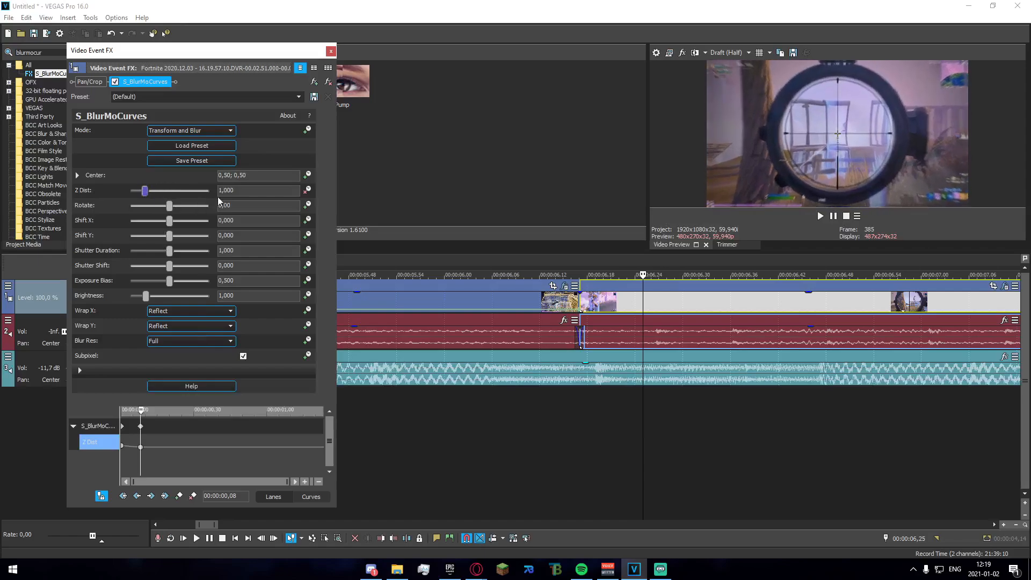
{"action": "right_click", "coordinate": [122, 446]}
{"action": "left_click", "coordinate": [155, 385]}
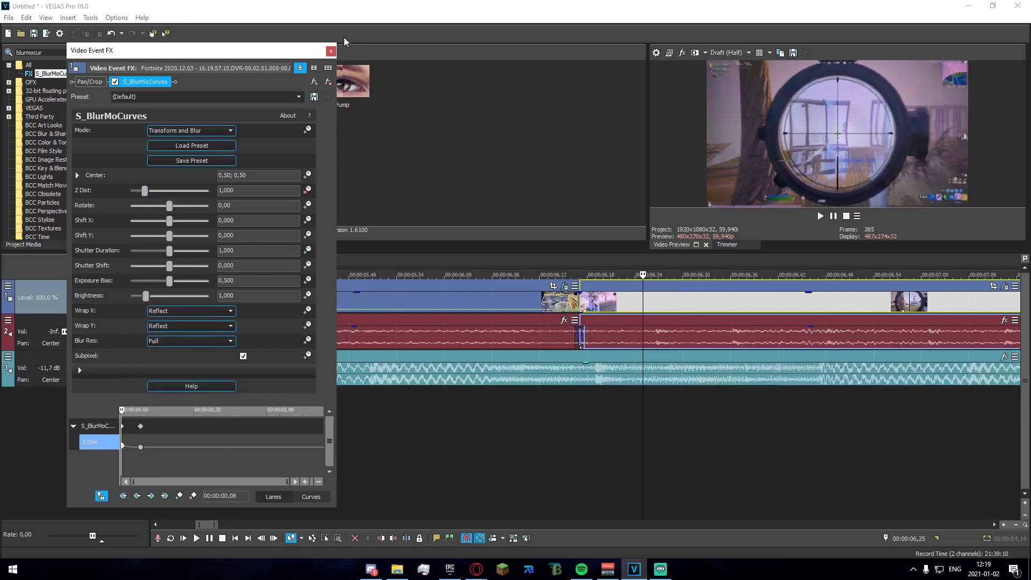
Close the effect settings, select the range from 00:00:03,39 to 00:00:08,26 and play back the zoom transition
{"action": "left_click", "coordinate": [331, 51]}
{"action": "scroll", "coordinate": [494, 449], "scroll_direction": "down", "scroll_amount": 3}
{"action": "key", "text": "space"}
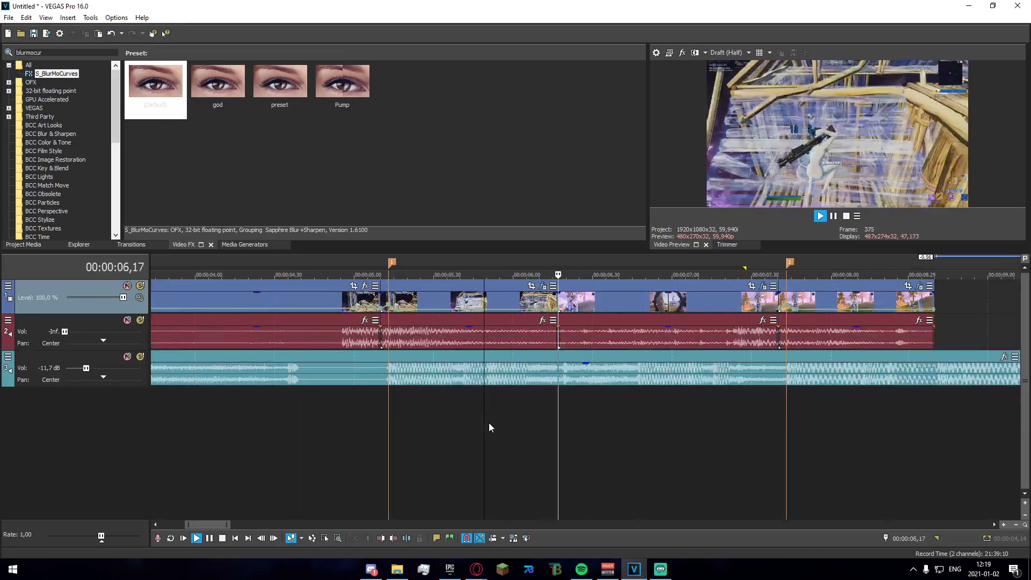
{"action": "key", "text": "space"}
{"action": "left_click_drag", "start_coordinate": [748, 454], "coordinate": [319, 450]}
{"action": "left_click_drag", "start_coordinate": [898, 450], "coordinate": [140, 451]}
{"action": "left_click", "coordinate": [275, 451]}
{"action": "left_click", "coordinate": [455, 459]}
{"action": "left_click", "coordinate": [650, 446]}
{"action": "key", "text": "space"}
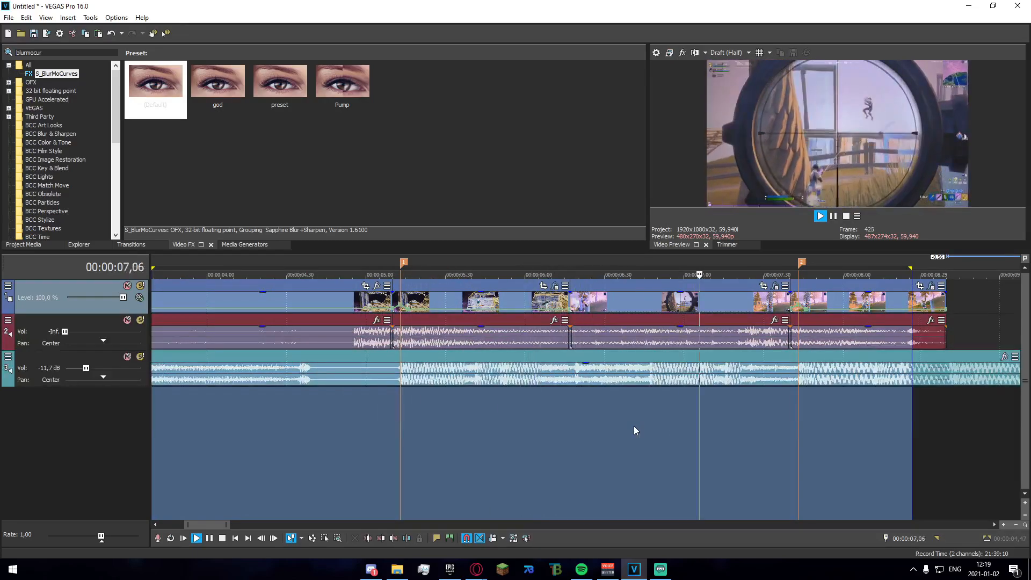
{"action": "key", "text": "space"}
Examine the zoom transition frame by frame around the cut at 00:00:06,17
{"action": "scroll", "coordinate": [645, 433], "scroll_direction": "down", "scroll_amount": 1}
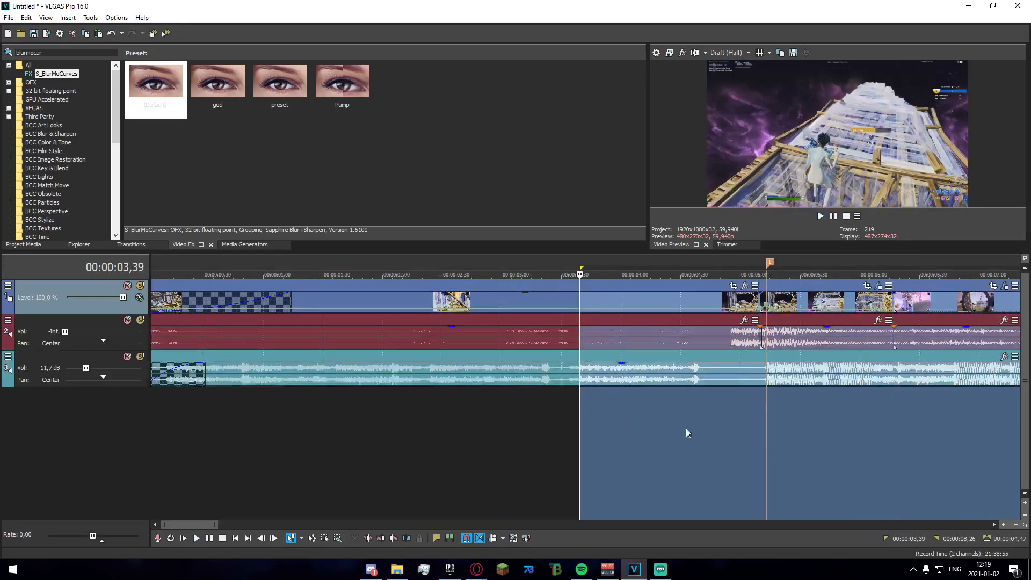
{"action": "left_click", "coordinate": [810, 425]}
{"action": "left_click", "coordinate": [871, 417]}
{"action": "left_click", "coordinate": [874, 416]}
{"action": "key", "text": "Right"}
{"action": "key", "text": "Right"}
{"action": "key", "text": "Right"}
{"action": "key", "text": "Right"}
{"action": "key", "text": "Right"}
{"action": "key", "text": "Right"}
{"action": "key", "text": "Right"}
{"action": "key", "text": "Right"}
{"action": "key", "text": "Right"}
{"action": "key", "text": "Right"}
{"action": "key", "text": "Right"}
{"action": "key", "text": "Right"}
{"action": "key", "text": "Right"}
{"action": "key", "text": "Right"}
{"action": "key", "text": "Right"}
{"action": "key", "text": "Right"}
{"action": "key", "text": "Right"}
{"action": "key", "text": "Right"}
{"action": "key", "text": "Right"}
{"action": "key", "text": "Right"}
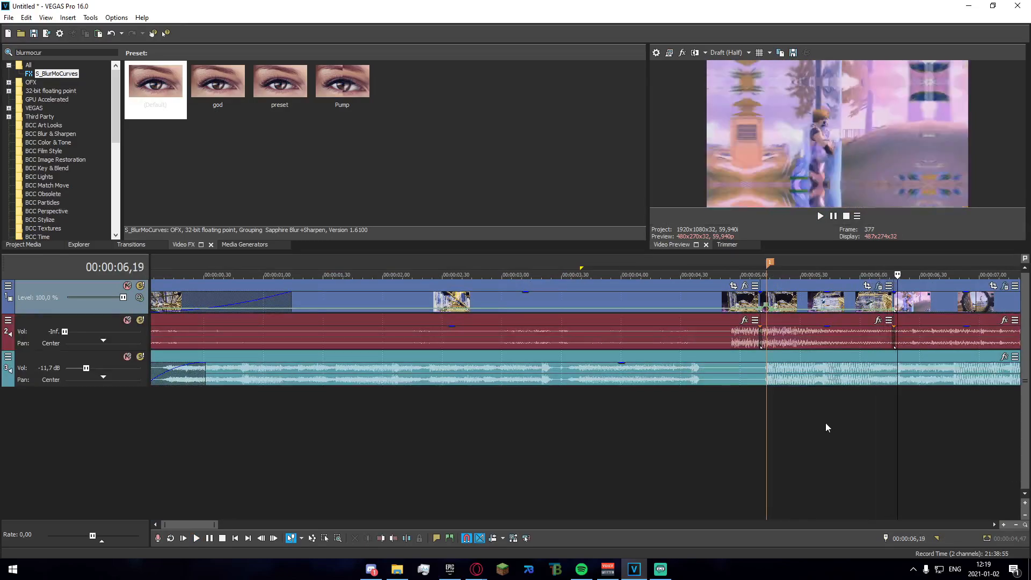
{"action": "scroll", "coordinate": [820, 421], "scroll_direction": "down", "scroll_amount": 3}
{"action": "scroll", "coordinate": [658, 420], "scroll_direction": "up", "scroll_amount": 3}
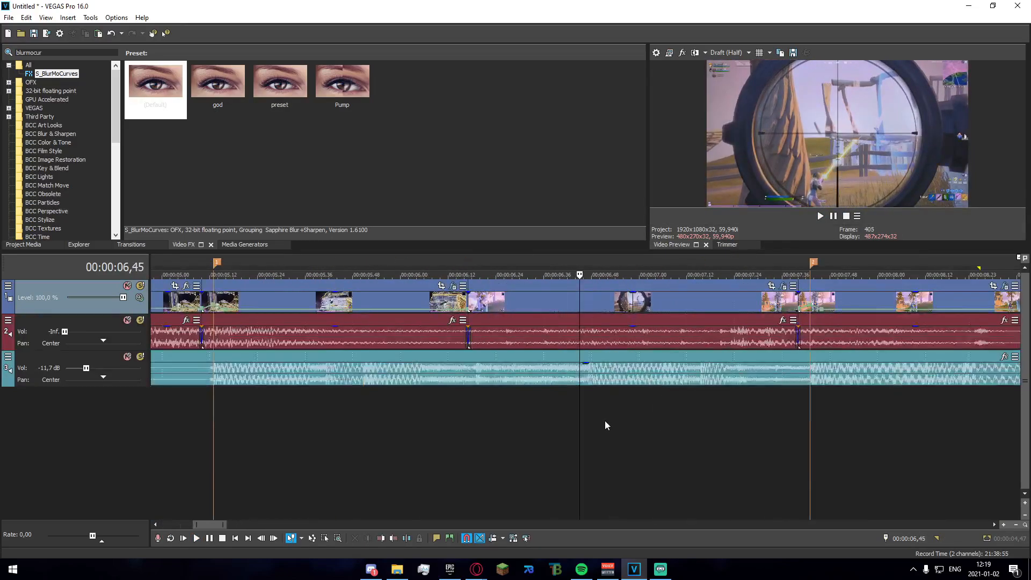
{"action": "left_click", "coordinate": [452, 445]}
{"action": "left_click", "coordinate": [464, 444]}
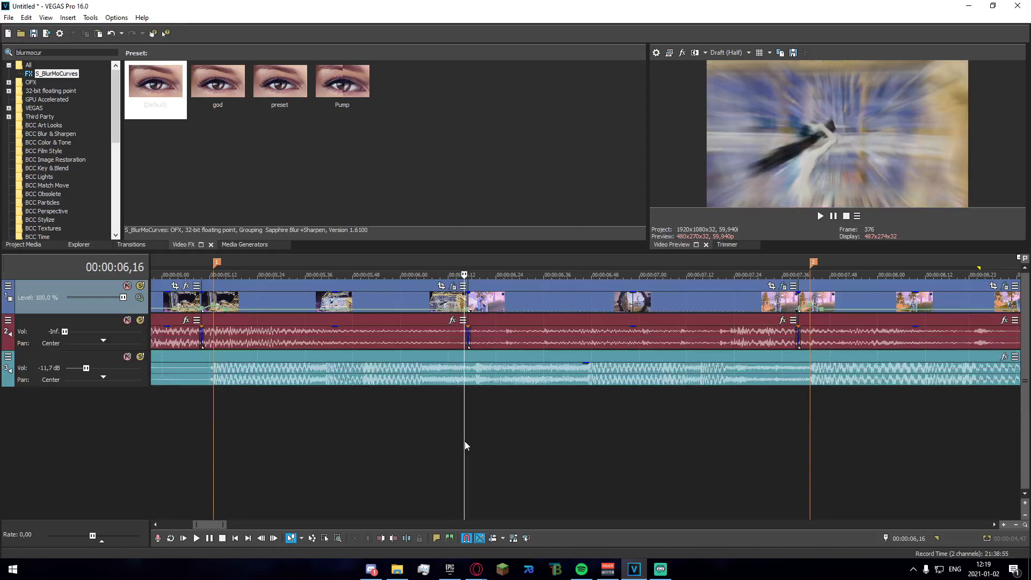
{"action": "left_click", "coordinate": [468, 445]}
{"action": "scroll", "coordinate": [498, 443], "scroll_direction": "down", "scroll_amount": 1}
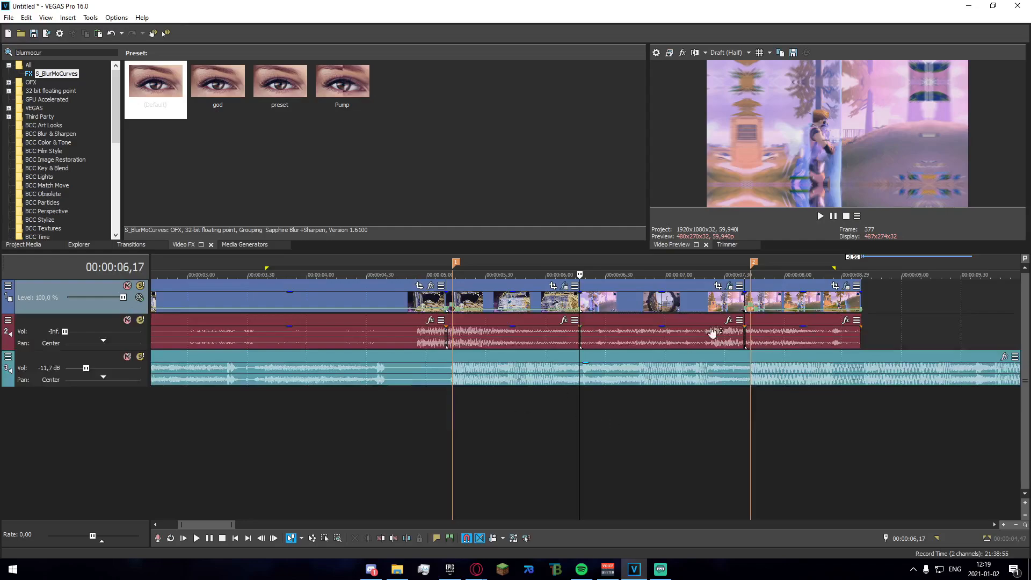
Check the end Z Dist keyframe of the clip before the cut and set the sniper clip's first Z Dist keyframe to 0,500
{"action": "left_click", "coordinate": [564, 286]}
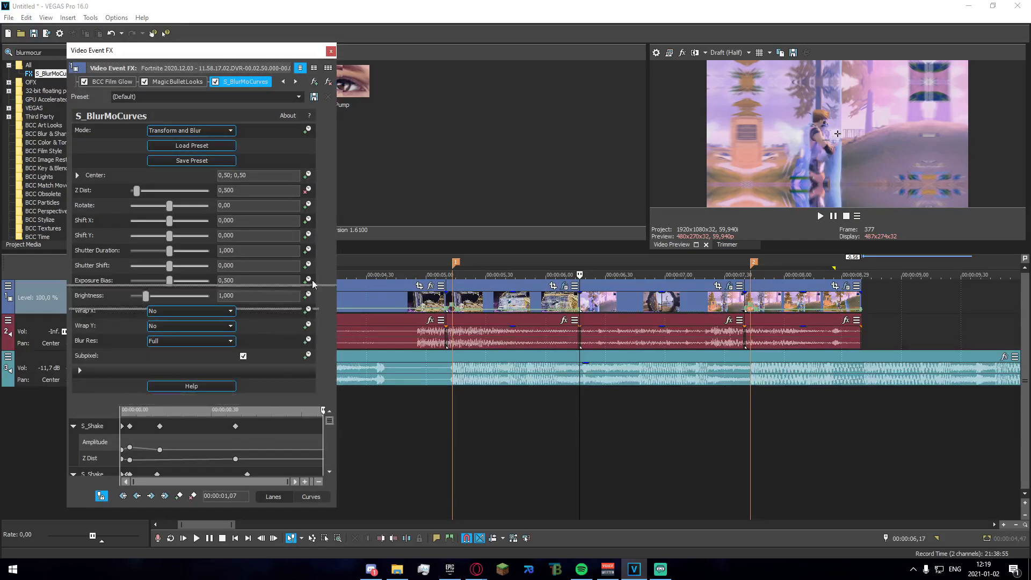
{"action": "left_click_drag", "start_coordinate": [268, 416], "coordinate": [268, 279]}
{"action": "double_click", "coordinate": [322, 462]}
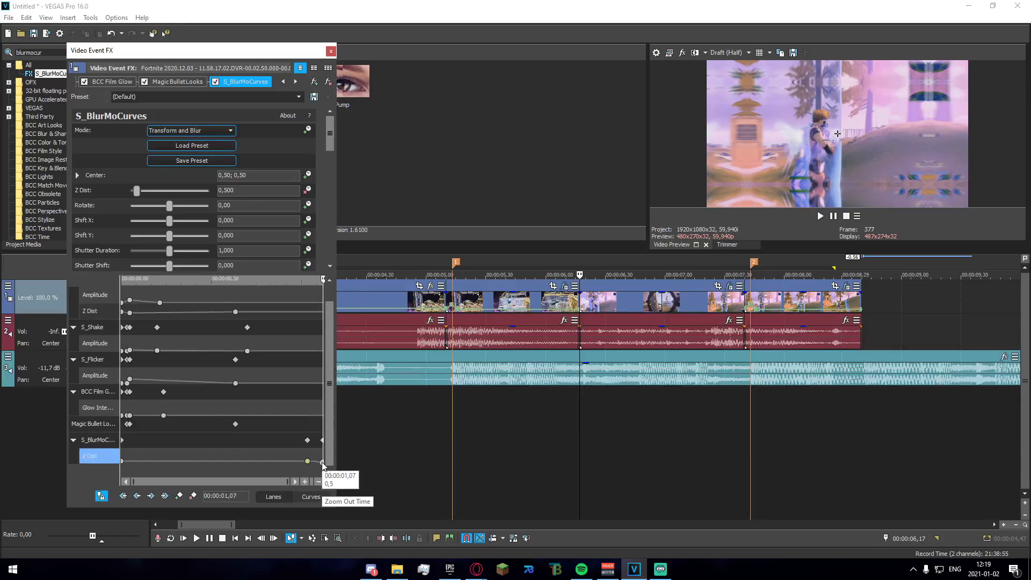
{"action": "left_click", "coordinate": [728, 286]}
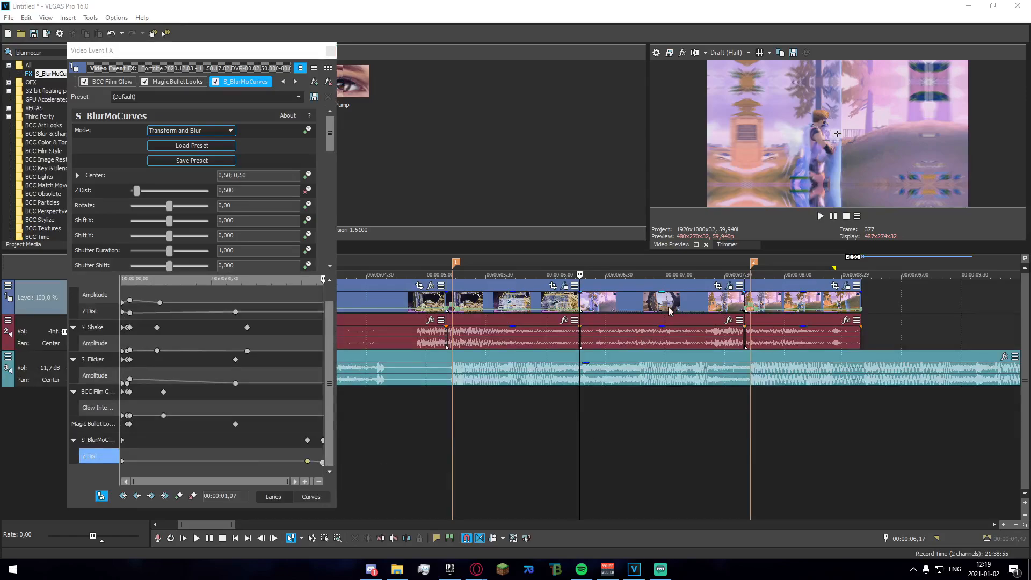
{"action": "double_click", "coordinate": [122, 317]}
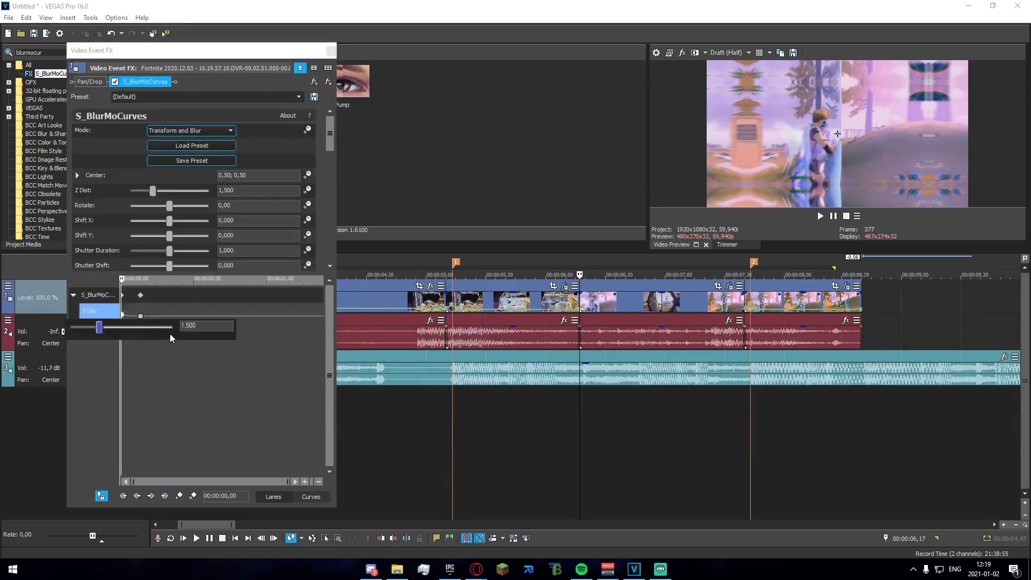
{"action": "key", "text": "BackSpace"}
{"action": "type", "text": "0"}
{"action": "key", "text": "Return"}
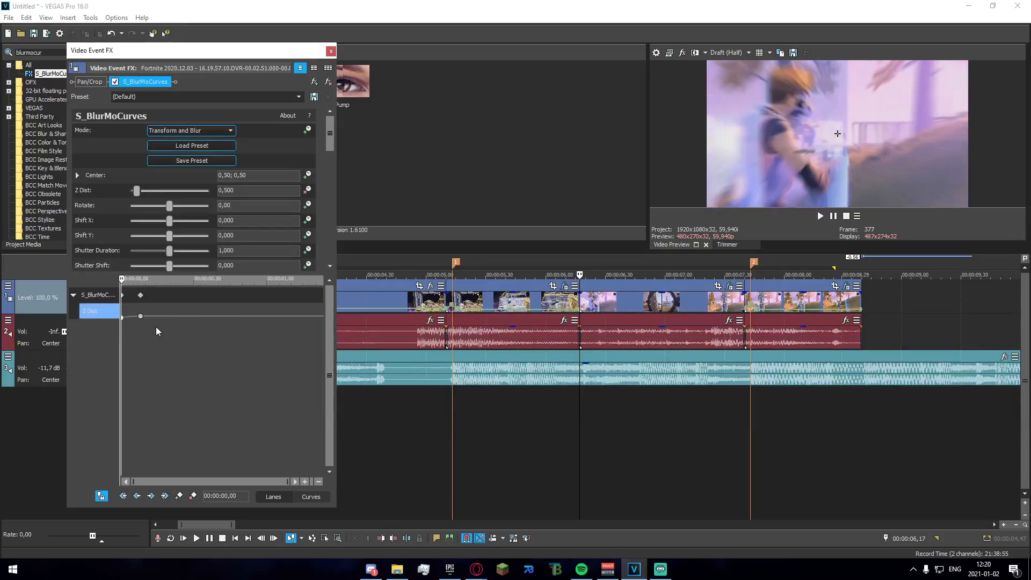
Play back the cut, and change the Wrap X and Wrap Y modes of the blur effect on the clip before it
{"action": "key", "text": "space"}
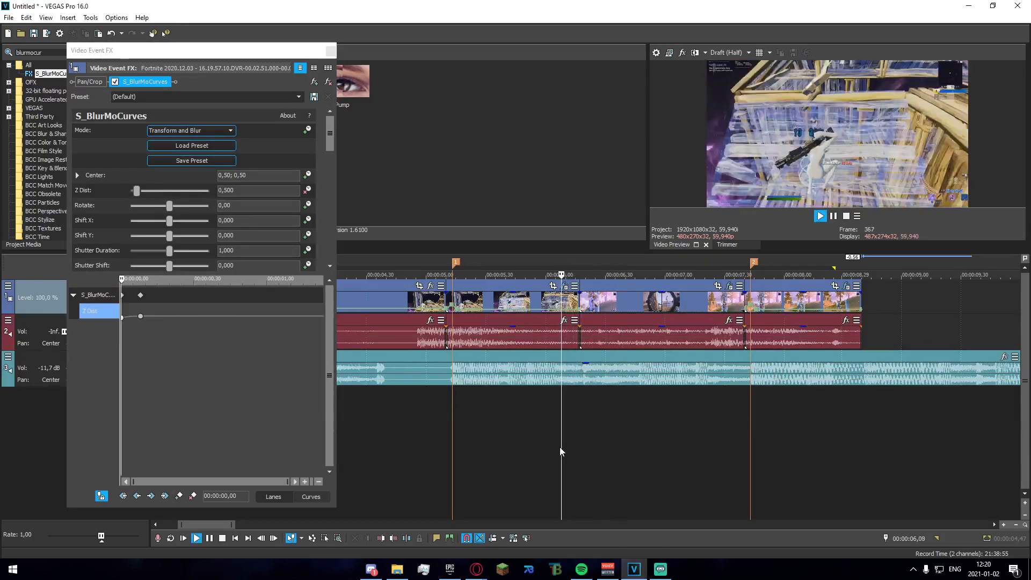
{"action": "key", "text": "space"}
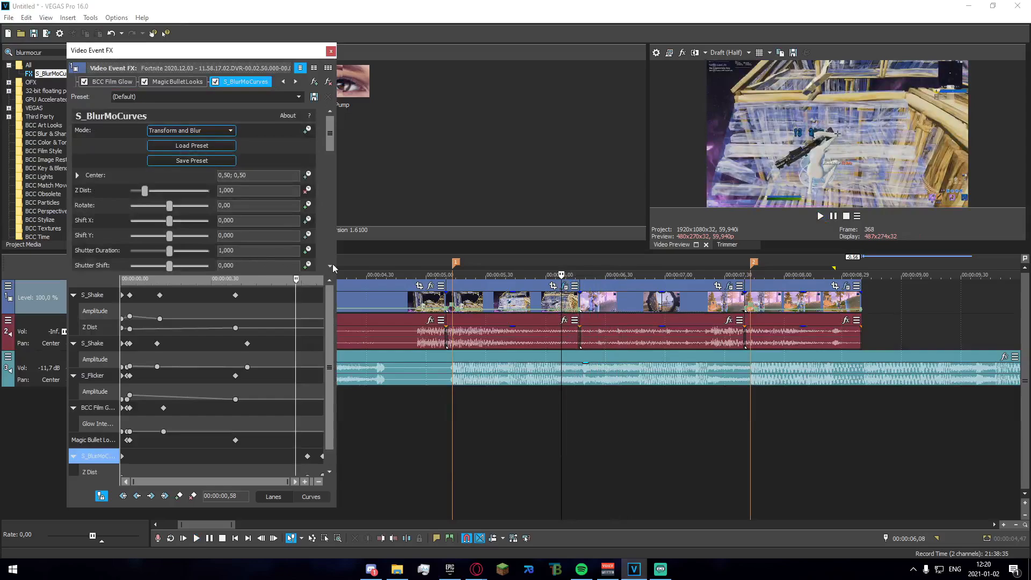
{"action": "scroll", "coordinate": [186, 201], "scroll_direction": "down", "scroll_amount": 3}
{"action": "left_click", "coordinate": [185, 200]}
{"action": "left_click", "coordinate": [186, 218]}
{"action": "left_click", "coordinate": [188, 186]}
{"action": "left_click", "coordinate": [186, 208]}
Close the effect settings and play back the edit through the transition to the end of the clips
{"action": "left_click", "coordinate": [331, 51]}
{"action": "left_click", "coordinate": [547, 427]}
{"action": "key", "text": "space"}
{"action": "left_click", "coordinate": [376, 452]}
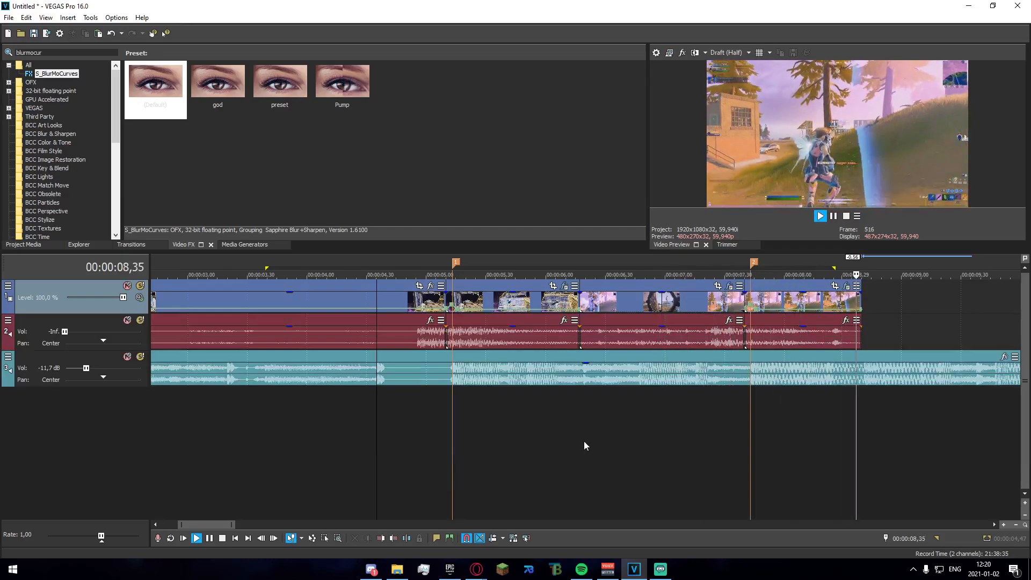
{"action": "scroll", "coordinate": [585, 440], "scroll_direction": "down", "scroll_amount": 5}
{"action": "key", "text": "space"}
{"action": "left_click", "coordinate": [310, 415]}
{"action": "scroll", "coordinate": [310, 415], "scroll_direction": "up", "scroll_amount": 3}
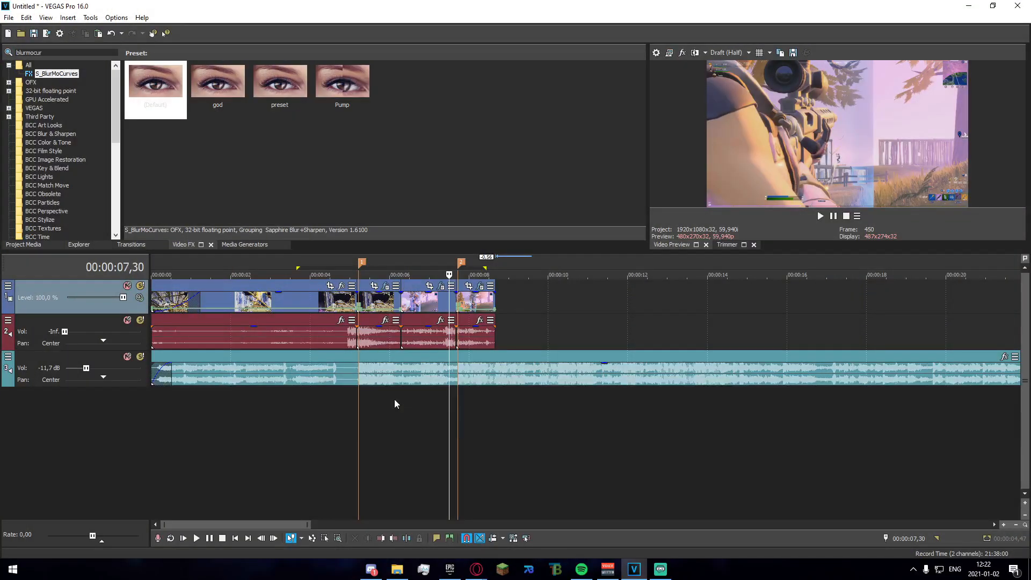
Add the sound effect file from File Explorer to a new audio track, starting at about 00:00:07,30
{"action": "left_click", "coordinate": [397, 569]}
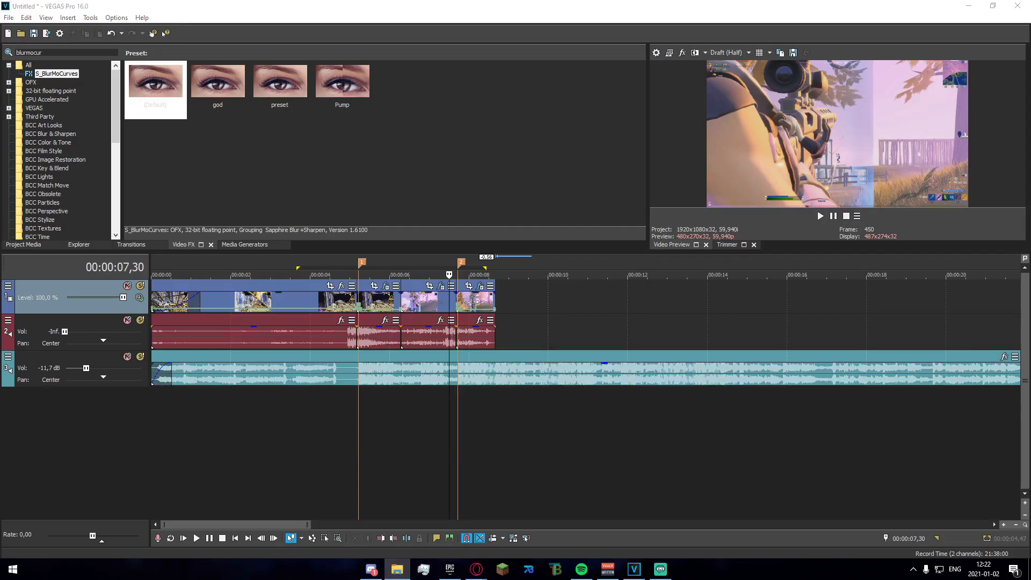
{"action": "left_click_drag", "start_coordinate": [703, 456], "coordinate": [450, 430]}
{"action": "left_click", "coordinate": [458, 410]}
{"action": "scroll", "coordinate": [518, 467], "scroll_direction": "up", "scroll_amount": 3}
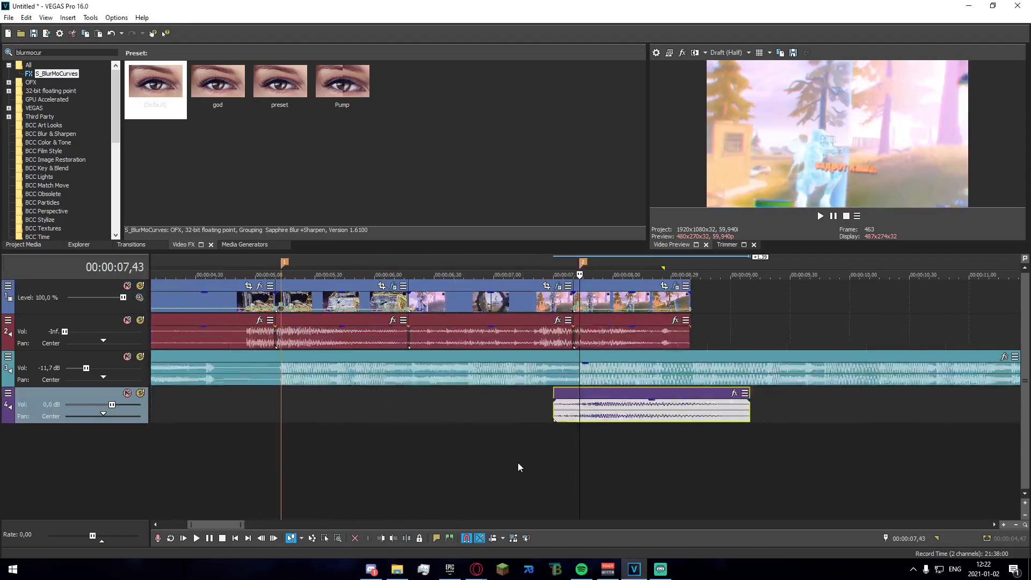
Shift the sound effect slightly earlier so its peak lines up with marker 2, and play back that section
{"action": "scroll", "coordinate": [576, 436], "scroll_direction": "down", "scroll_amount": 2}
{"action": "scroll", "coordinate": [566, 447], "scroll_direction": "up", "scroll_amount": 2}
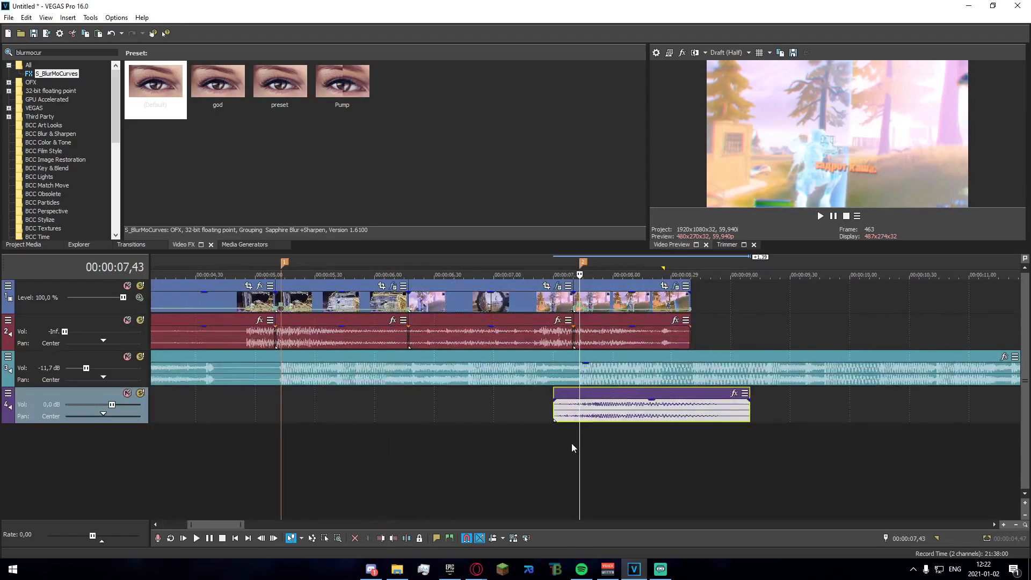
{"action": "scroll", "coordinate": [570, 441], "scroll_direction": "up", "scroll_amount": 3}
{"action": "scroll", "coordinate": [569, 457], "scroll_direction": "down", "scroll_amount": 3}
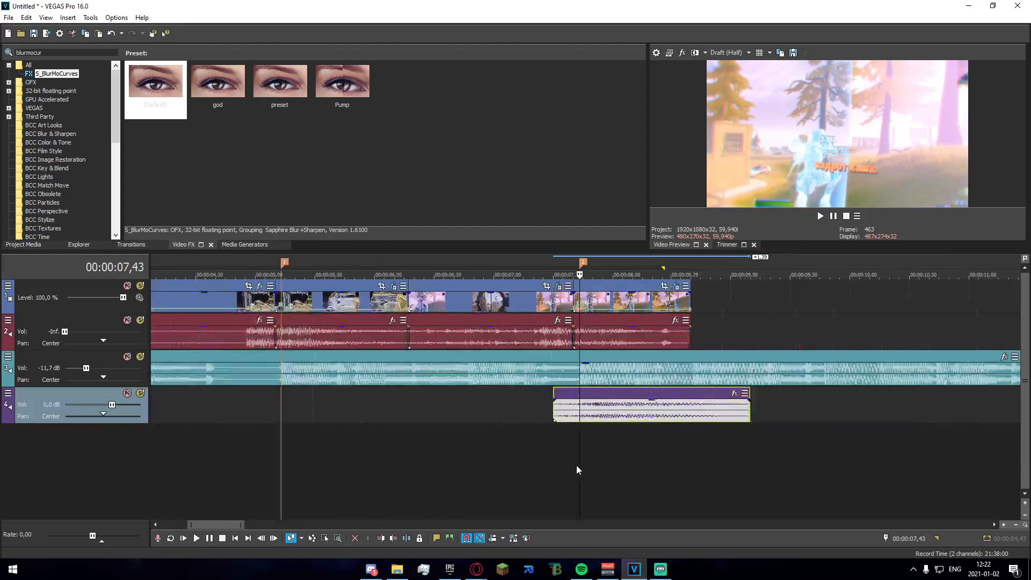
{"action": "scroll", "coordinate": [526, 462], "scroll_direction": "down", "scroll_amount": 4}
{"action": "scroll", "coordinate": [465, 428], "scroll_direction": "up", "scroll_amount": 2}
{"action": "mouse_move", "coordinate": [455, 420]}
{"action": "left_mouse_down"}
{"action": "mouse_move", "coordinate": [594, 420]}
{"action": "mouse_move", "coordinate": [435, 421]}
{"action": "mouse_move", "coordinate": [454, 421]}
{"action": "left_mouse_up"}
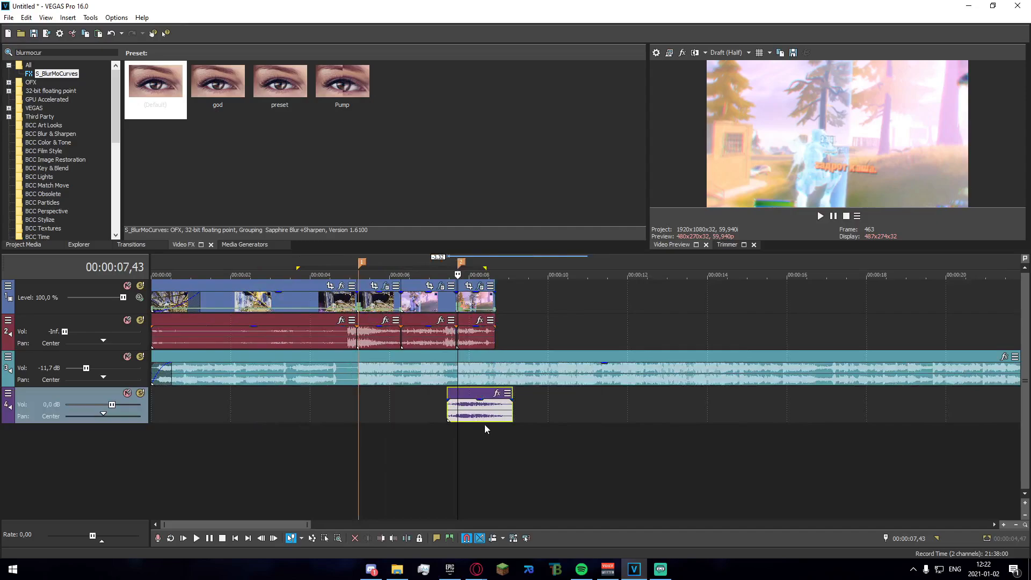
{"action": "scroll", "coordinate": [484, 425], "scroll_direction": "up", "scroll_amount": 4}
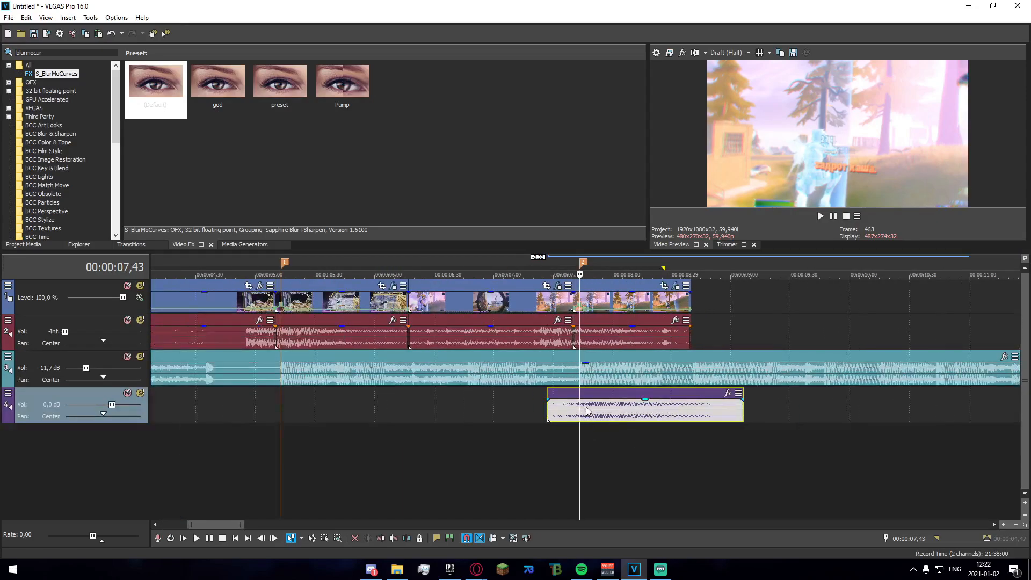
{"action": "left_click_drag", "start_coordinate": [596, 410], "coordinate": [589, 413]}
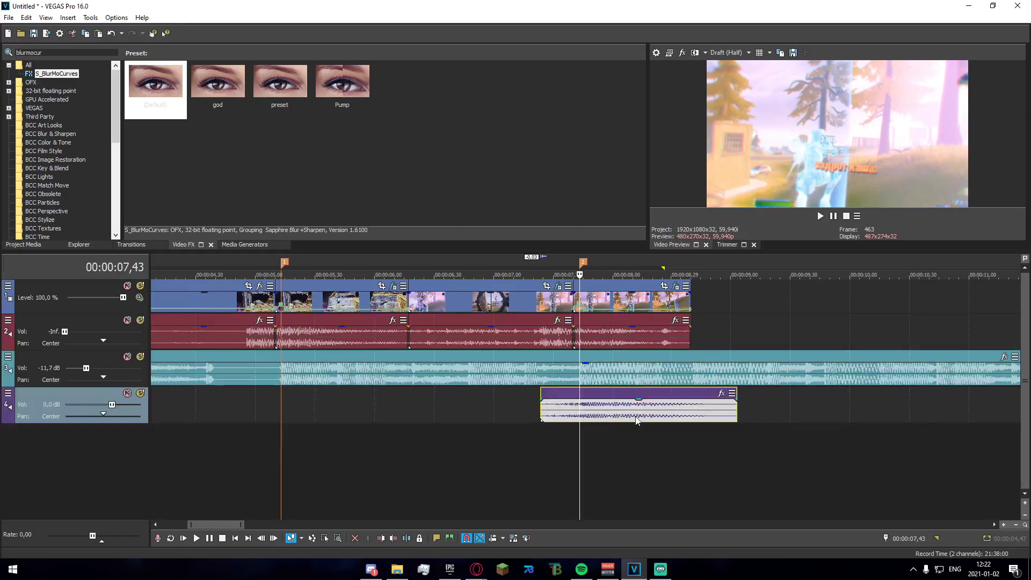
{"action": "left_click", "coordinate": [607, 457]}
{"action": "left_click", "coordinate": [552, 454]}
{"action": "left_click", "coordinate": [513, 451]}
{"action": "key", "text": "space"}
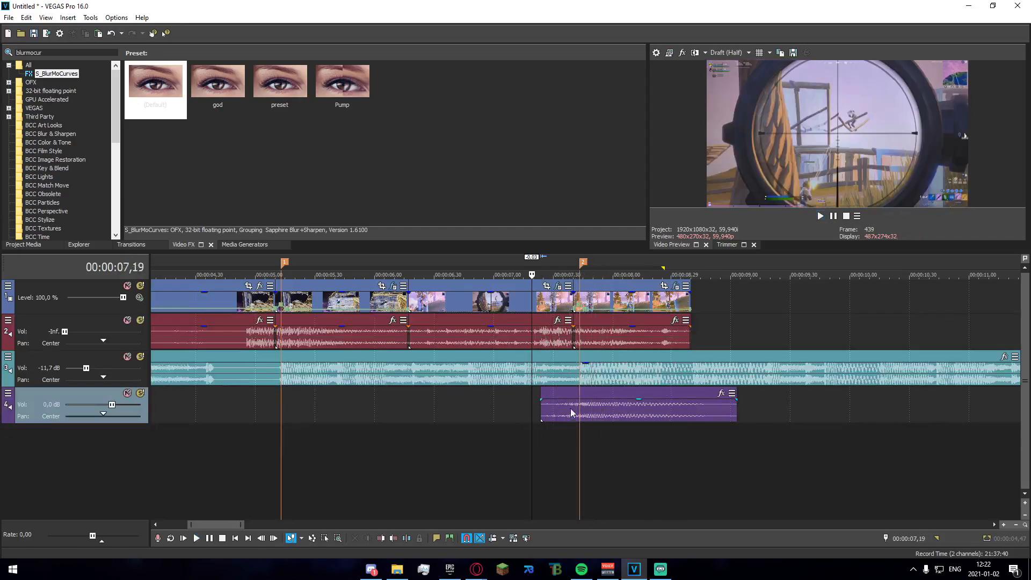
Duplicate the sound effect earlier on its track and line up the copy's peak with marker 1 at 00:00:05,13
{"action": "left_click", "coordinate": [589, 419]}
{"action": "scroll", "coordinate": [588, 429], "scroll_direction": "down", "scroll_amount": 3}
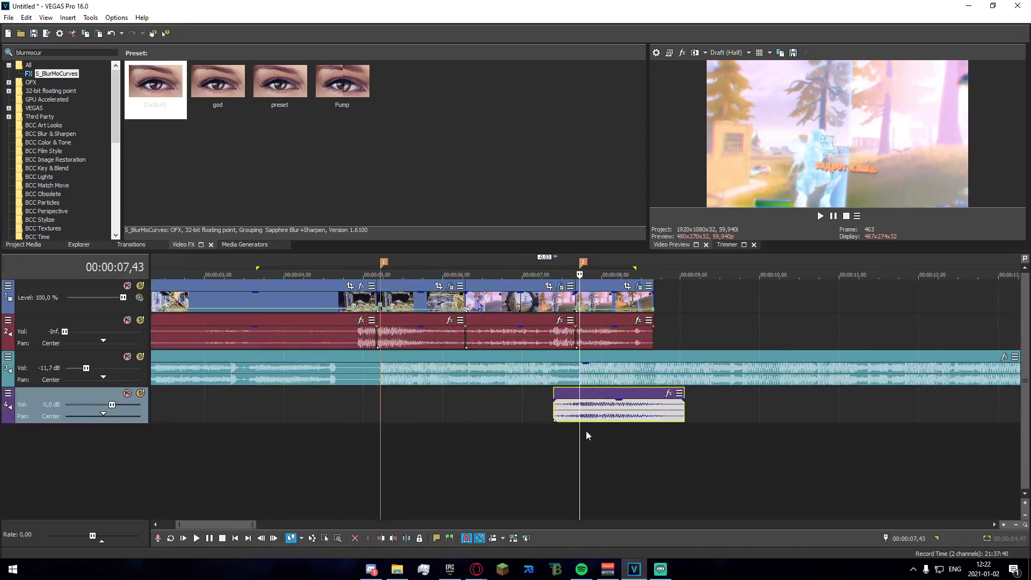
{"action": "left_click_drag", "start_coordinate": [649, 414], "coordinate": [429, 411]}
{"action": "scroll", "coordinate": [430, 425], "scroll_direction": "up", "scroll_amount": 2}
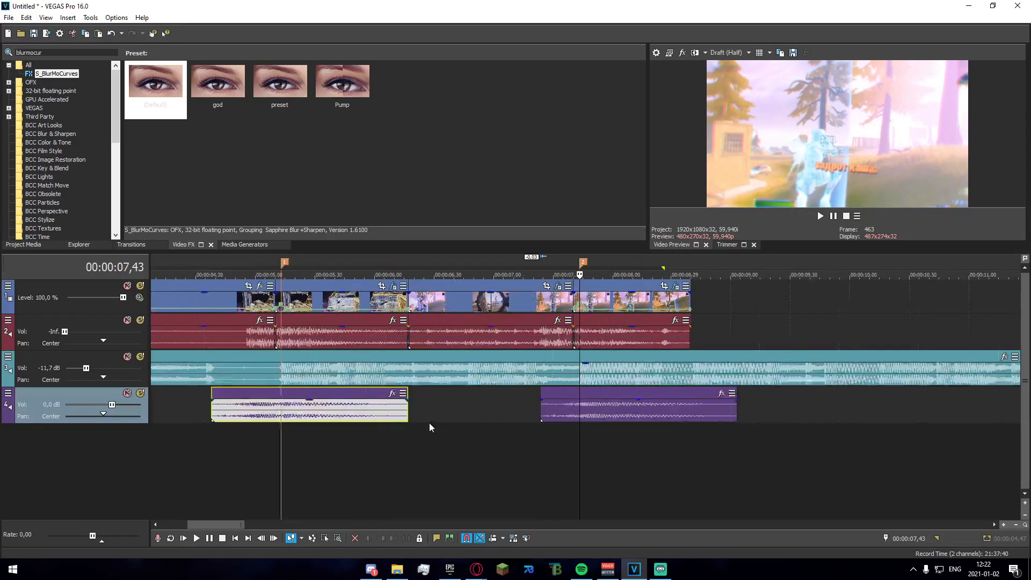
{"action": "scroll", "coordinate": [419, 425], "scroll_direction": "down", "scroll_amount": 2}
{"action": "left_click", "coordinate": [384, 414]}
{"action": "scroll", "coordinate": [500, 440], "scroll_direction": "up", "scroll_amount": 2}
{"action": "left_click_drag", "start_coordinate": [639, 419], "coordinate": [682, 419]}
{"action": "scroll", "coordinate": [669, 429], "scroll_direction": "down", "scroll_amount": 3}
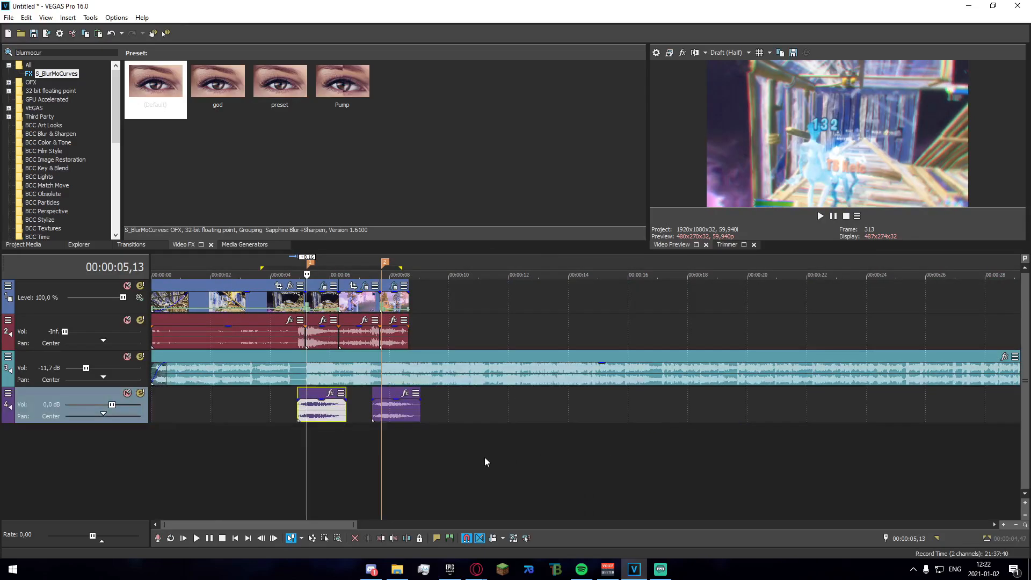
{"action": "scroll", "coordinate": [484, 457], "scroll_direction": "up", "scroll_amount": 2}
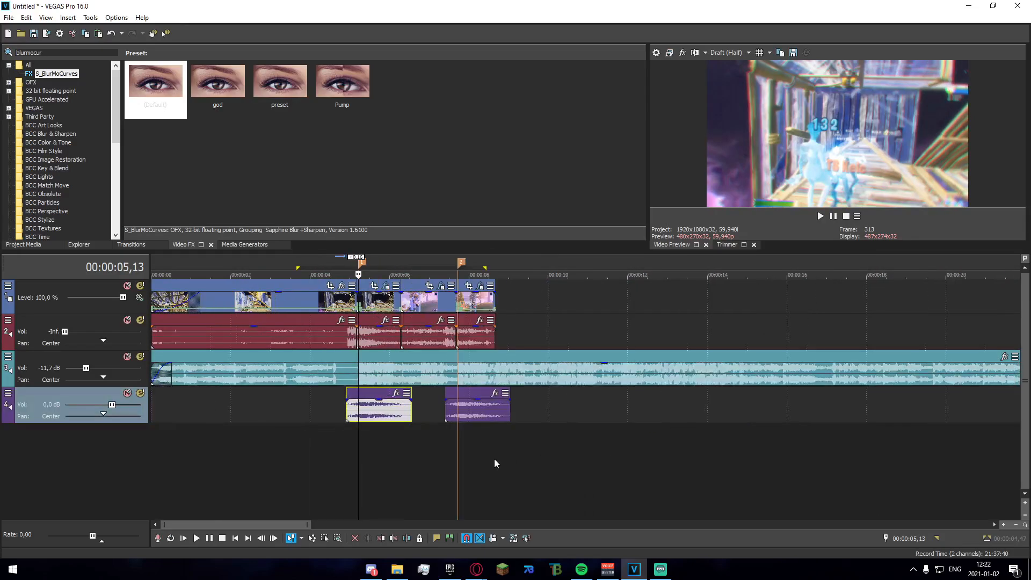
Select the time range from 00:00:00,00 to the end of the video clips at 00:00:08,39
{"action": "left_click", "coordinate": [512, 463]}
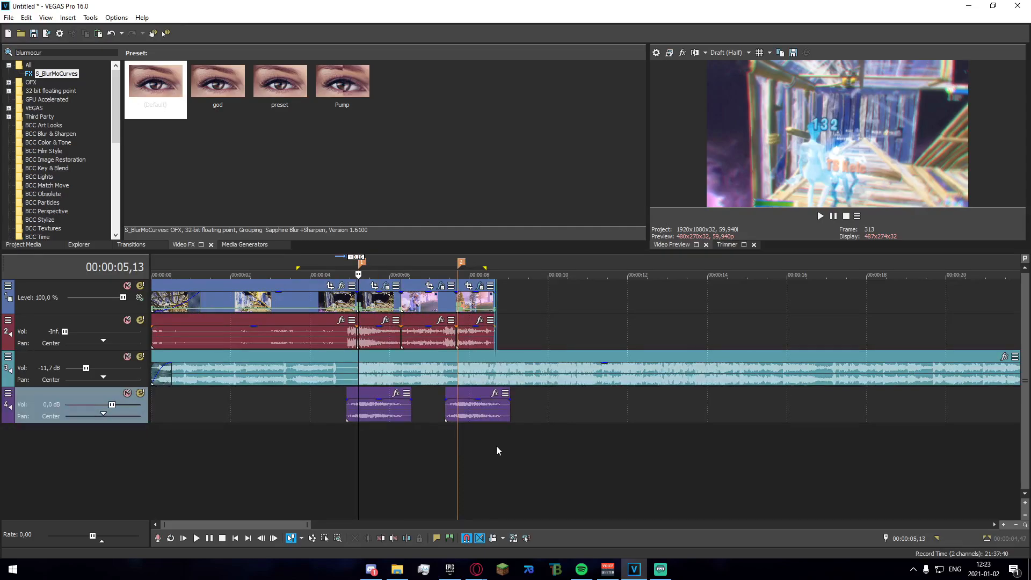
{"action": "left_click", "coordinate": [496, 446]}
{"action": "left_click_drag", "start_coordinate": [495, 473], "coordinate": [152, 473]}
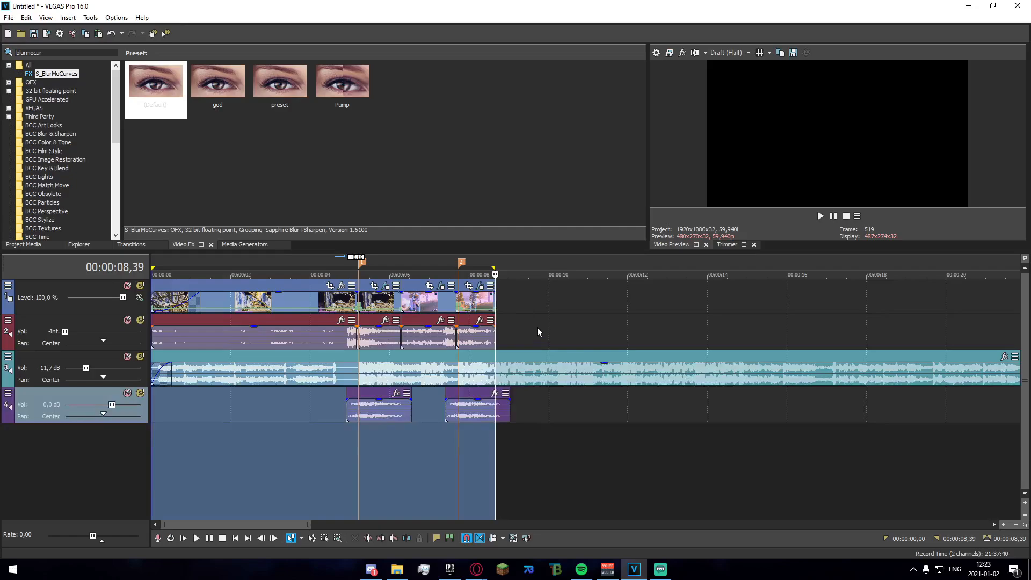
{"action": "scroll", "coordinate": [537, 335], "scroll_direction": "down", "scroll_amount": 2}
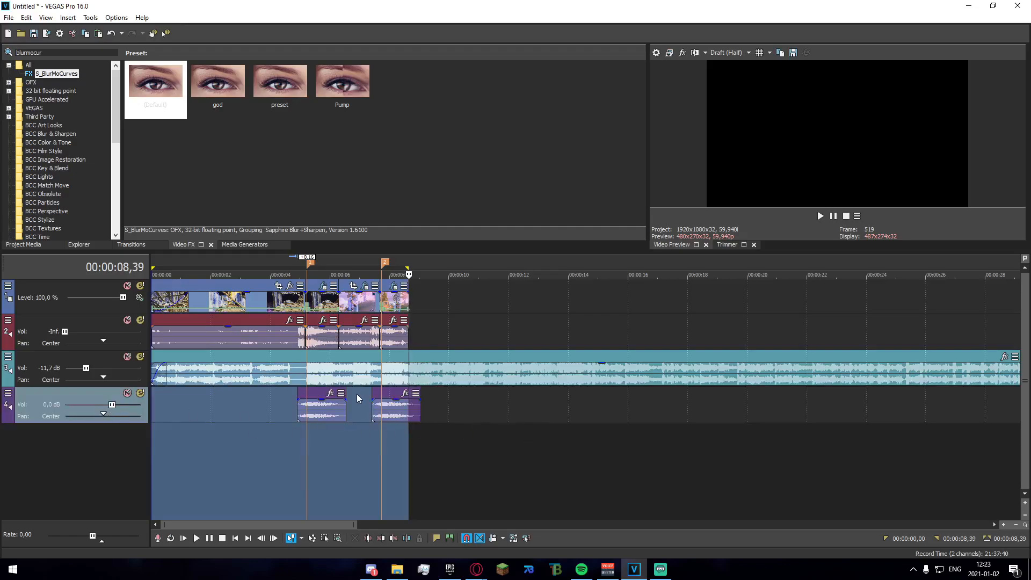
Open the Render As settings for the project and choose the MAGIX AVC/AAC MP4 format
{"action": "left_click", "coordinate": [9, 17]}
{"action": "left_click", "coordinate": [33, 99]}
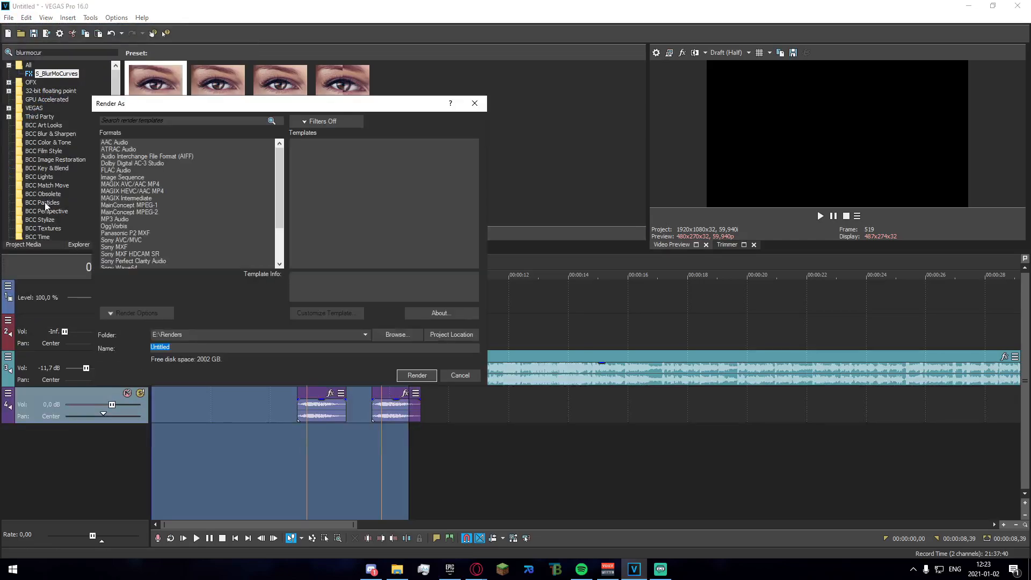
{"action": "left_click", "coordinate": [129, 192]}
{"action": "left_click", "coordinate": [142, 185]}
{"action": "left_click", "coordinate": [133, 149]}
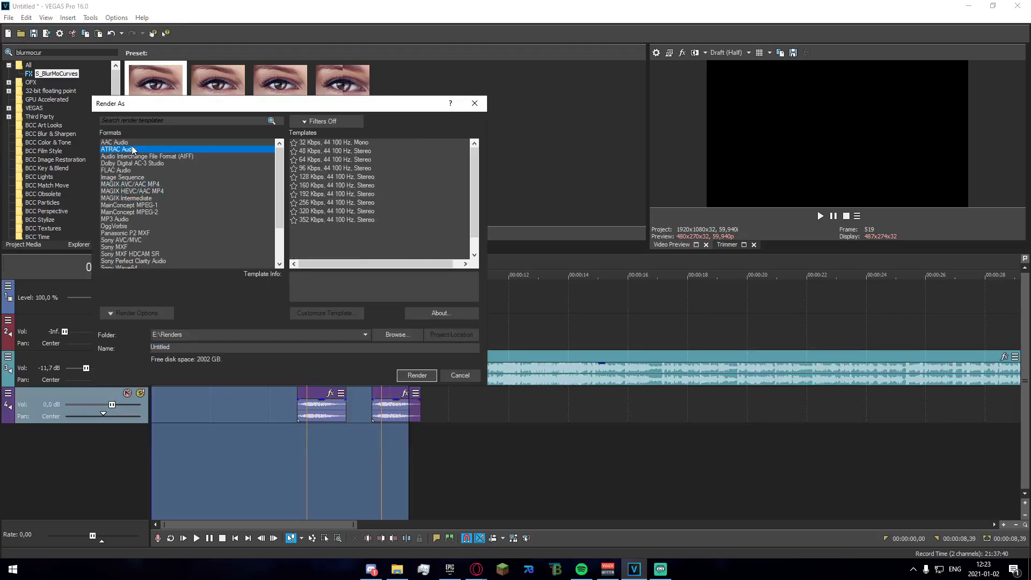
{"action": "left_click", "coordinate": [144, 143]}
{"action": "scroll", "coordinate": [144, 237], "scroll_direction": "down", "scroll_amount": 3}
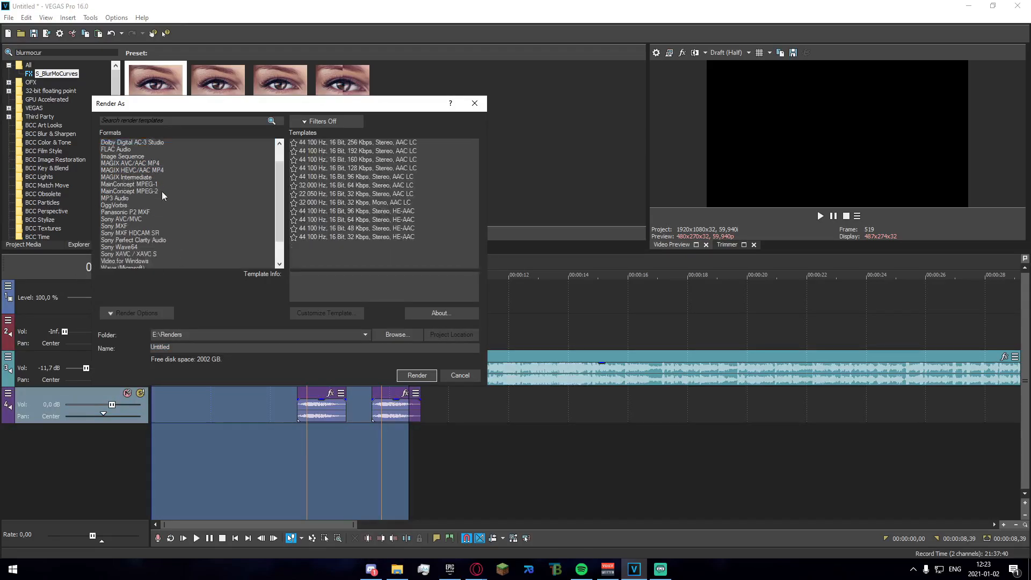
{"action": "left_click", "coordinate": [122, 240]}
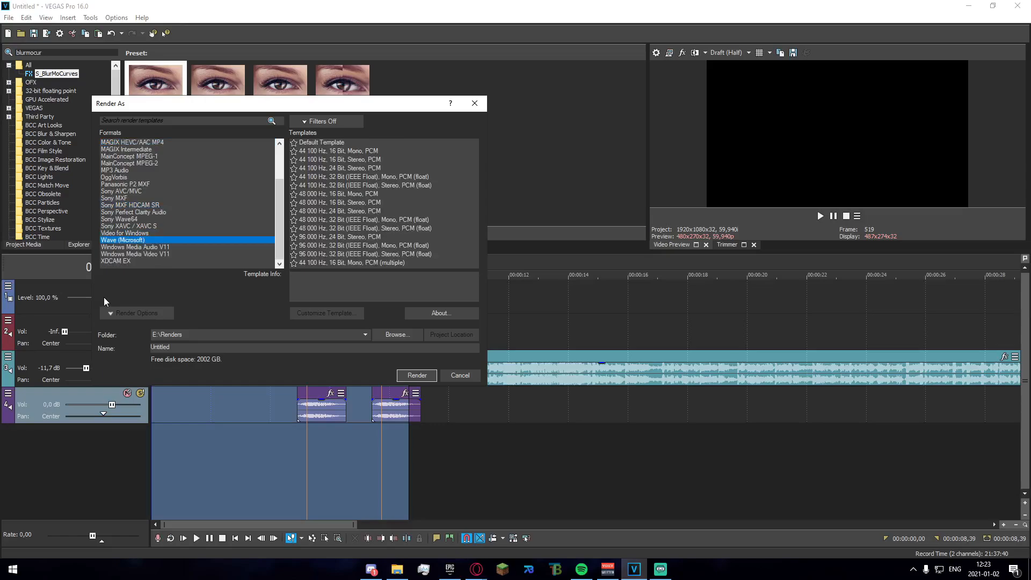
{"action": "scroll", "coordinate": [140, 246], "scroll_direction": "up", "scroll_amount": 2}
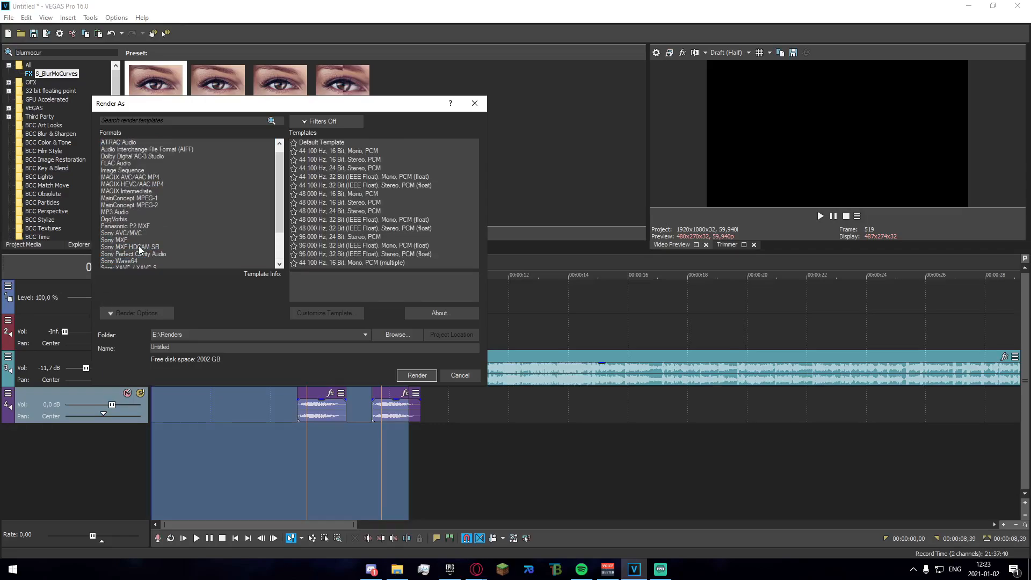
{"action": "left_click", "coordinate": [148, 178]}
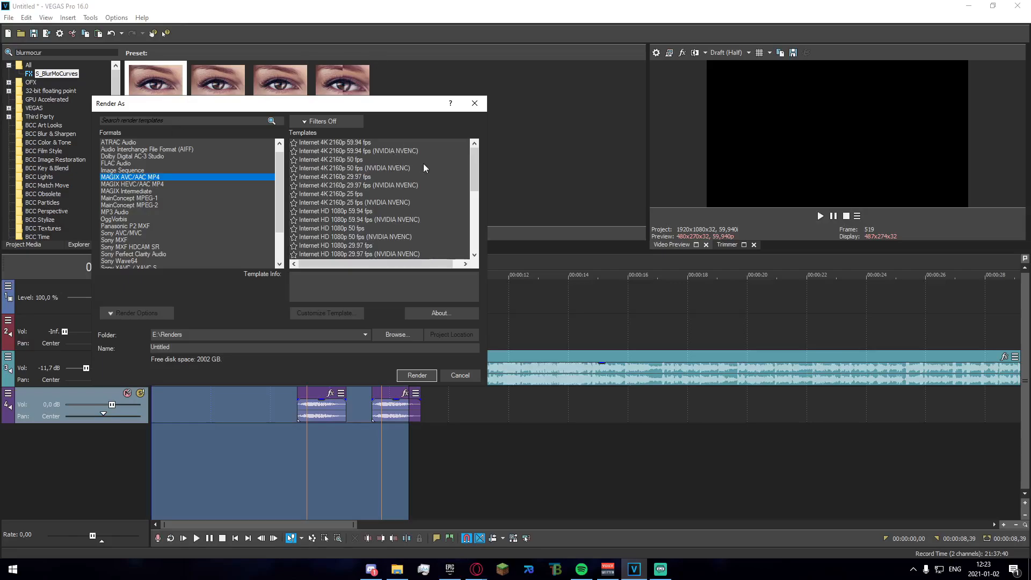
Browse the MP4 render templates and select Internet HD 1080p 59.94 fps
{"action": "scroll", "coordinate": [408, 171], "scroll_direction": "down", "scroll_amount": 7}
{"action": "scroll", "coordinate": [339, 201], "scroll_direction": "up", "scroll_amount": 7}
{"action": "left_click", "coordinate": [369, 142]}
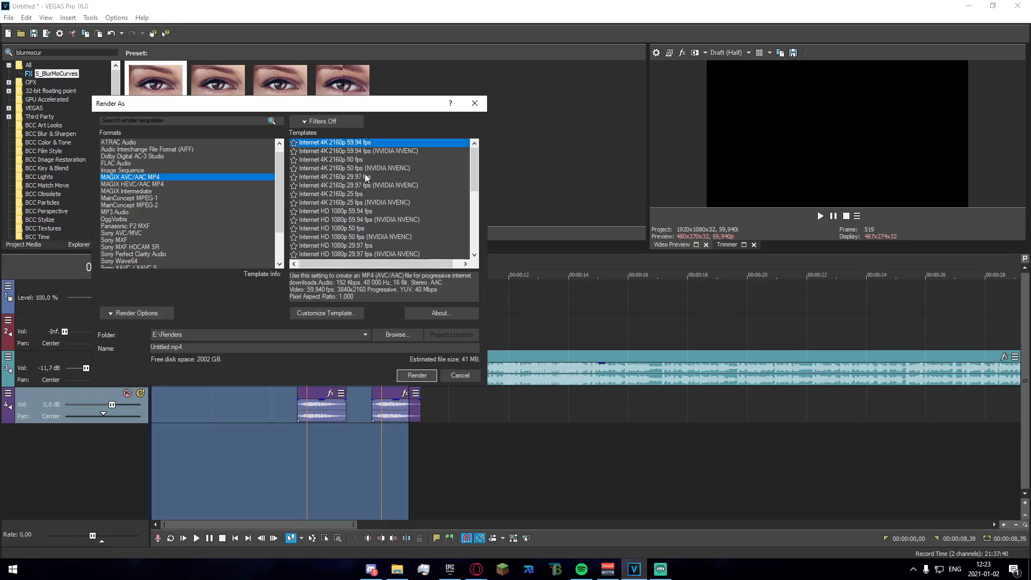
{"action": "left_click", "coordinate": [364, 211]}
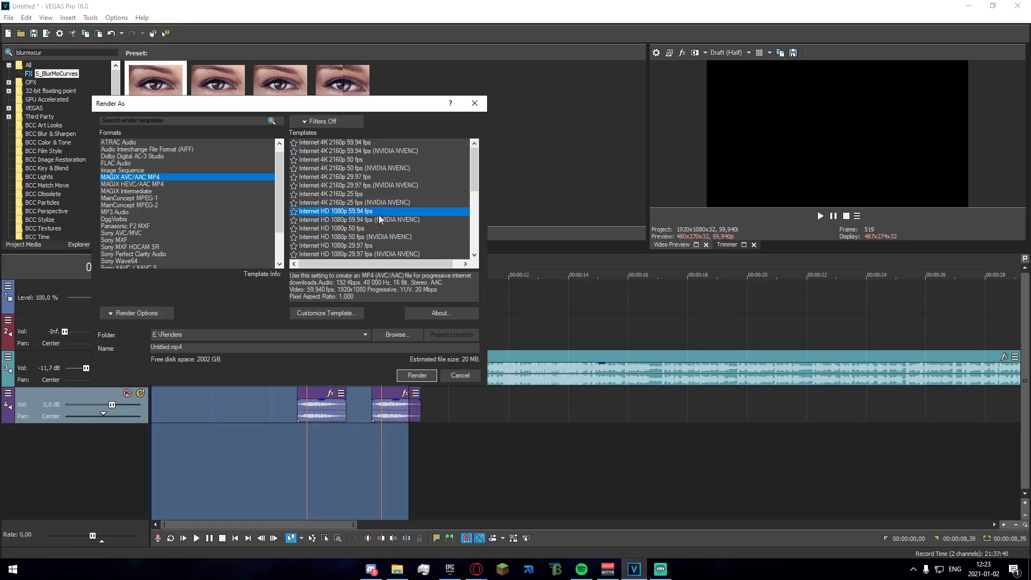
{"action": "scroll", "coordinate": [355, 224], "scroll_direction": "down", "scroll_amount": 1}
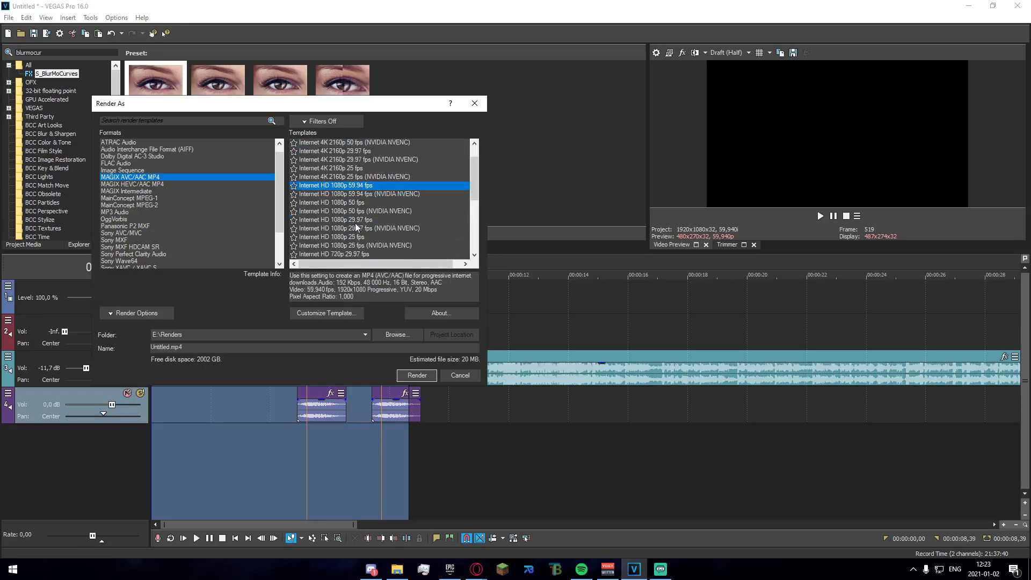
{"action": "scroll", "coordinate": [355, 223], "scroll_direction": "down", "scroll_amount": 2}
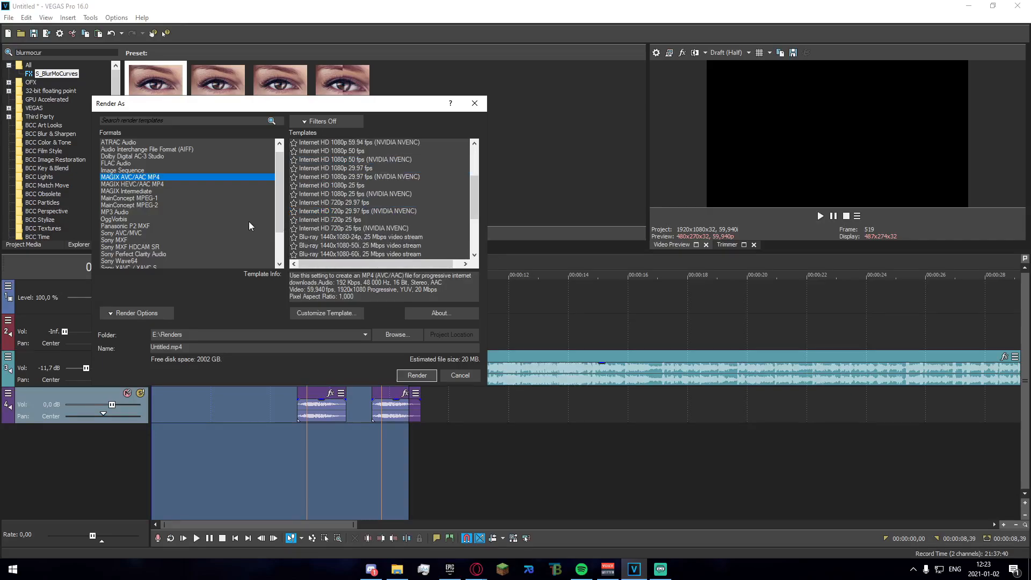
{"action": "scroll", "coordinate": [433, 215], "scroll_direction": "up", "scroll_amount": 3}
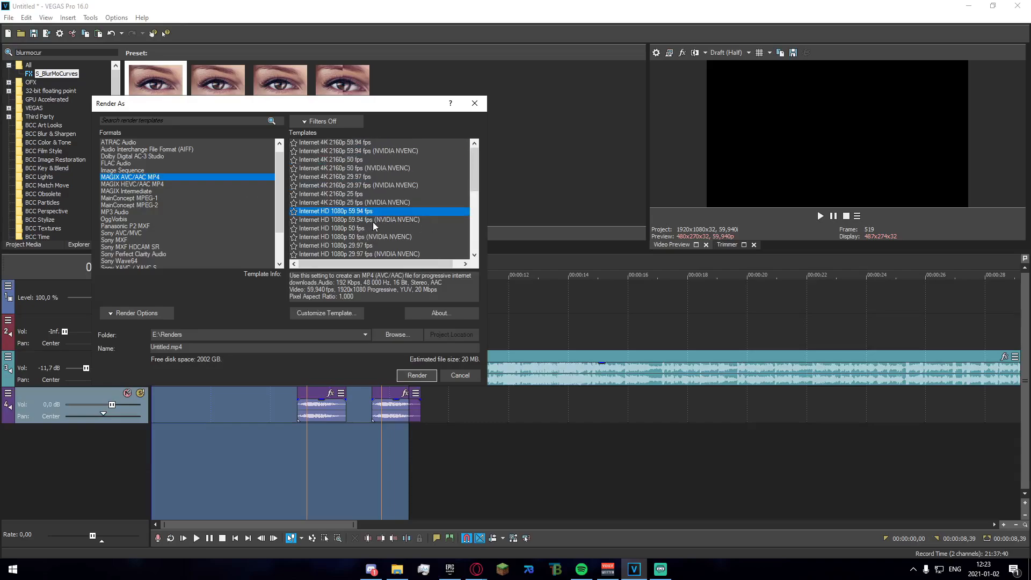
{"action": "left_click", "coordinate": [356, 311]}
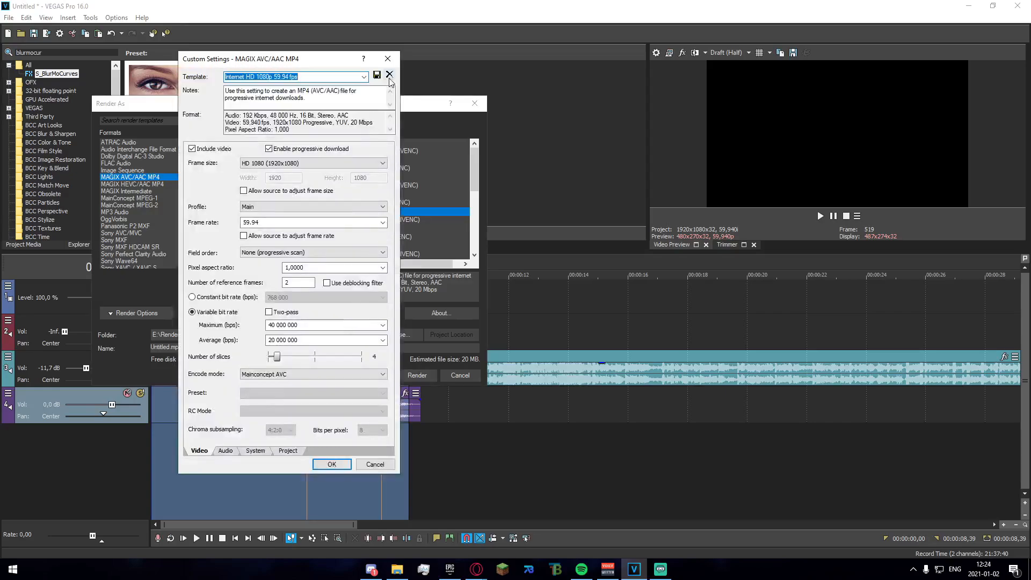
{"action": "left_click", "coordinate": [388, 58]}
{"action": "left_click", "coordinate": [332, 194]}
{"action": "left_click", "coordinate": [337, 211]}
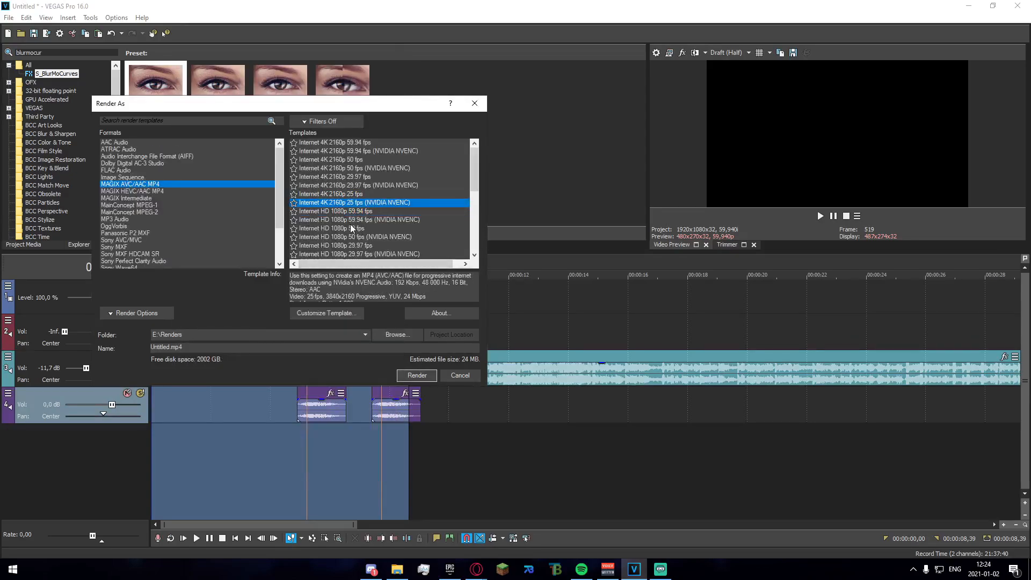
Open the custom settings of the Internet HD 1080p 59.94 fps template and name the template Render
{"action": "left_click", "coordinate": [324, 313]}
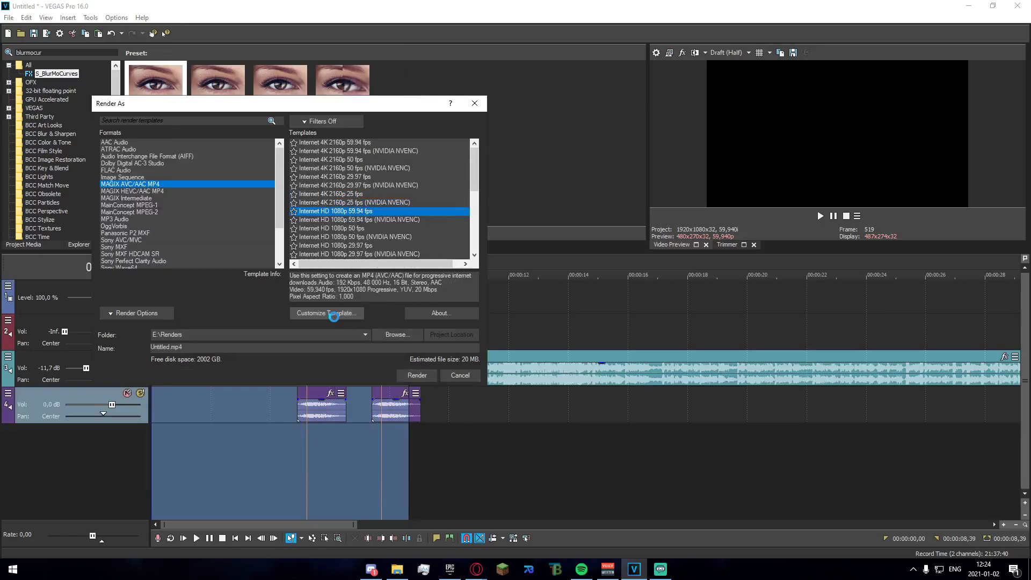
{"action": "left_click_drag", "start_coordinate": [304, 64], "coordinate": [451, 56]}
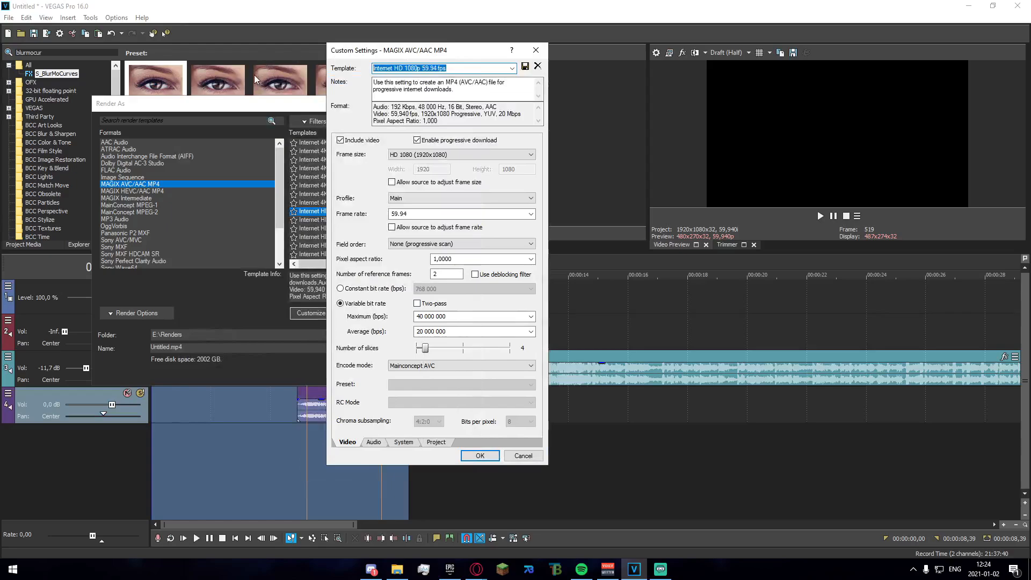
{"action": "type", "text": "Render"}
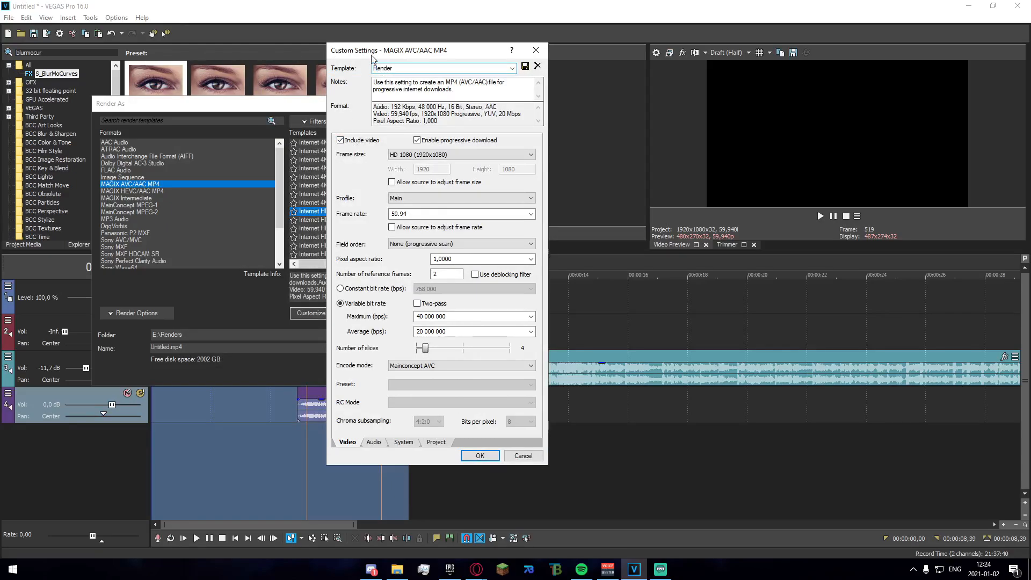
Set the template's frame size to a custom 2560 wide by 1440 high
{"action": "left_click", "coordinate": [410, 159]}
{"action": "left_click", "coordinate": [482, 156]}
{"action": "left_click", "coordinate": [436, 157]}
{"action": "left_click", "coordinate": [443, 156]}
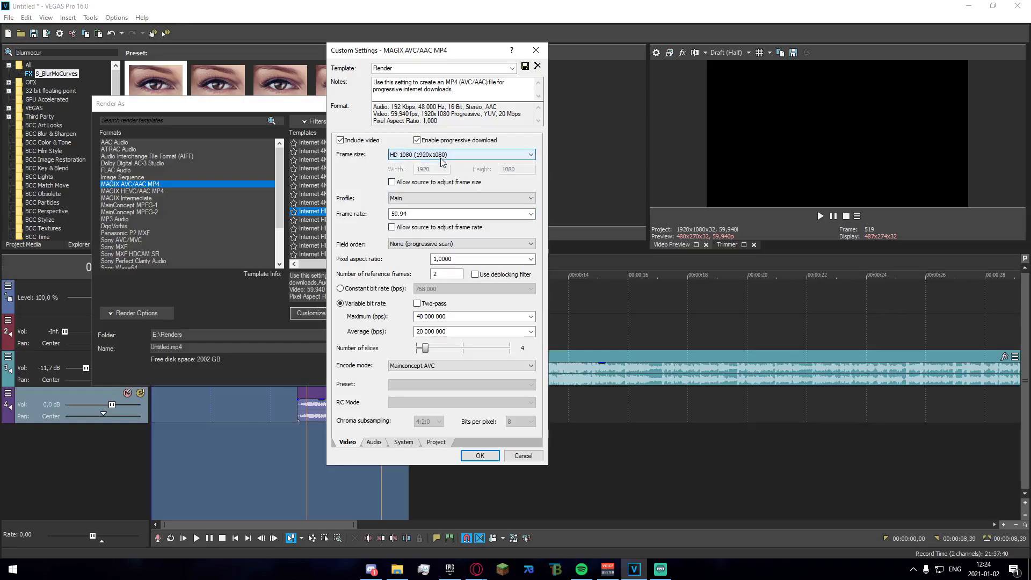
{"action": "left_click", "coordinate": [439, 157]}
{"action": "left_click", "coordinate": [424, 162]}
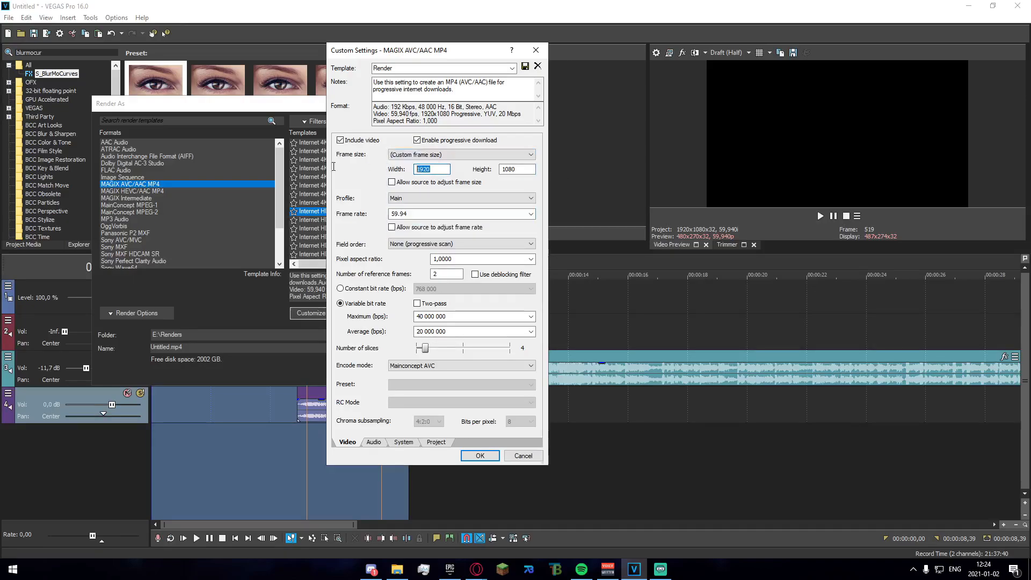
{"action": "type", "text": "254"}
{"action": "type", "text": "0"}
{"action": "left_click", "coordinate": [426, 171]}
{"action": "key", "text": "BackSpace"}
{"action": "left_click_drag", "start_coordinate": [520, 171], "coordinate": [463, 187]}
{"action": "type", "text": "2560"}
{"action": "key", "text": "ctrl+a"}
{"action": "type", "text": "1"}
Keep the Main profile and set the template's frame rate to 59, with a pixel aspect ratio of 1,0000
{"action": "left_click", "coordinate": [396, 198]}
{"action": "left_click", "coordinate": [396, 205]}
{"action": "left_click", "coordinate": [415, 214]}
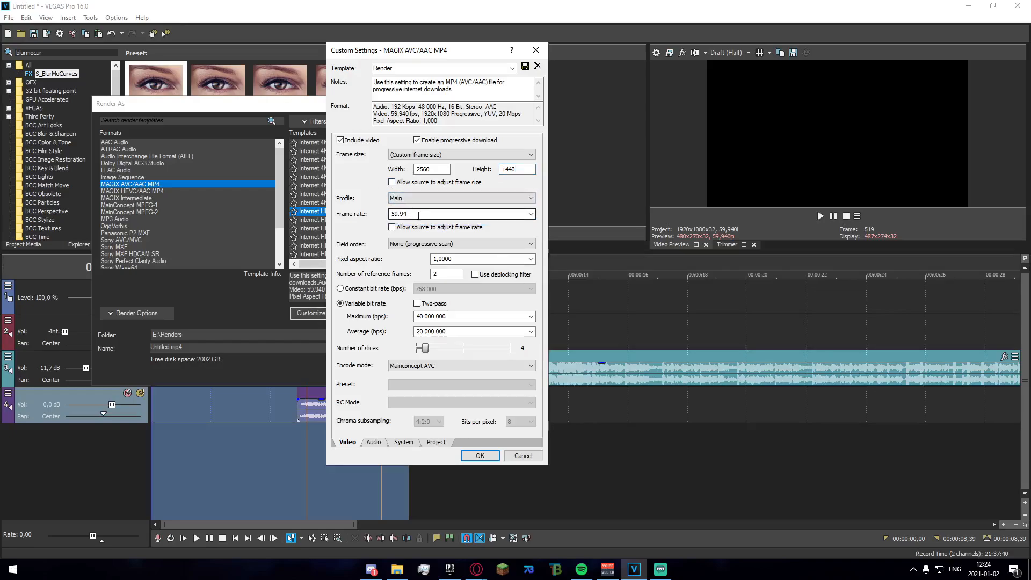
{"action": "left_click", "coordinate": [531, 215]}
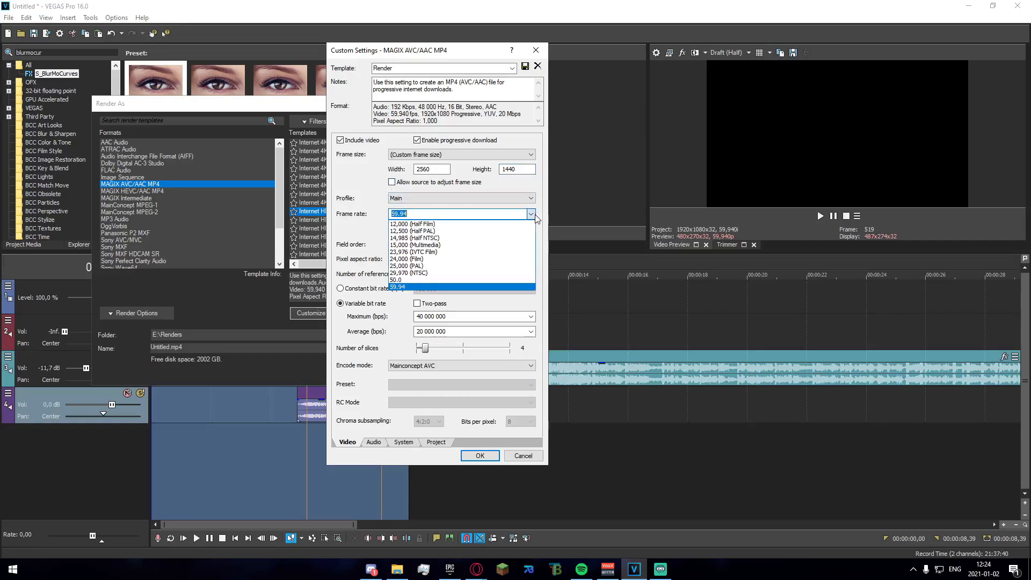
{"action": "left_click", "coordinate": [534, 216]}
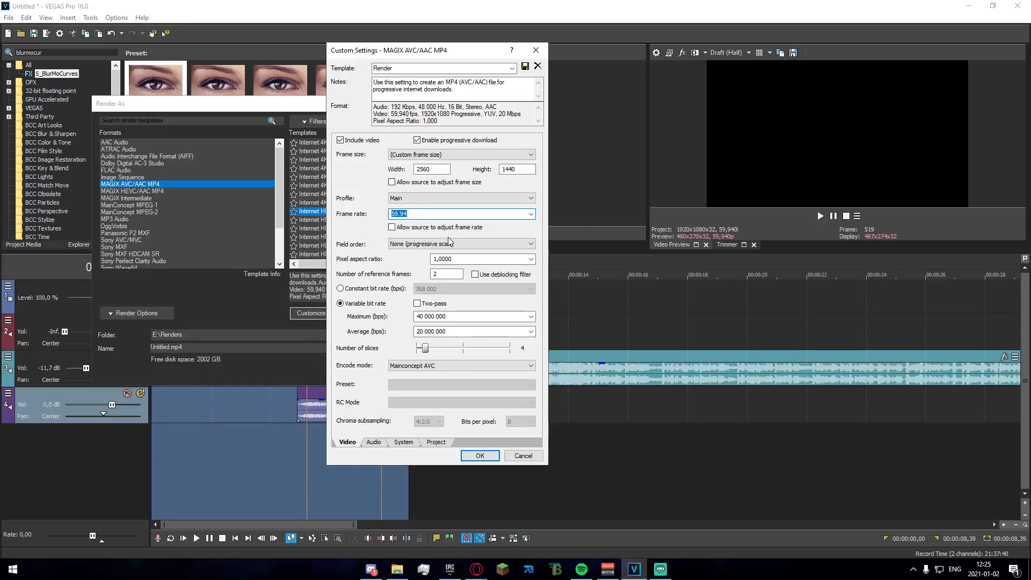
{"action": "left_click", "coordinate": [517, 260]}
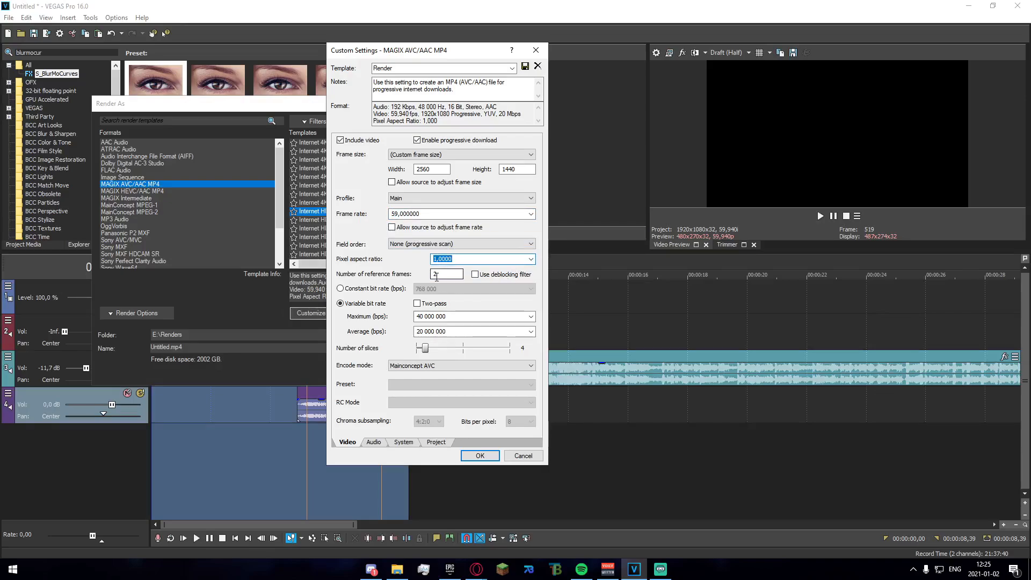
Switch the template to a constant bit rate of 135 000 000 bps
{"action": "left_click", "coordinate": [387, 290]}
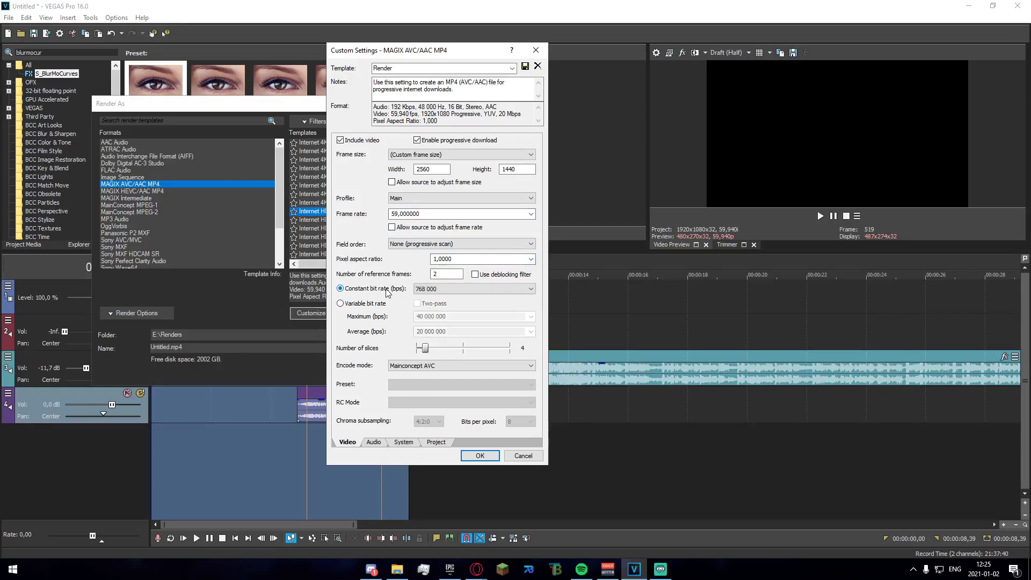
{"action": "left_click", "coordinate": [429, 290]}
{"action": "left_click", "coordinate": [433, 369]}
Examine the available constant bit rate options for the render template
{"action": "left_click", "coordinate": [429, 291]}
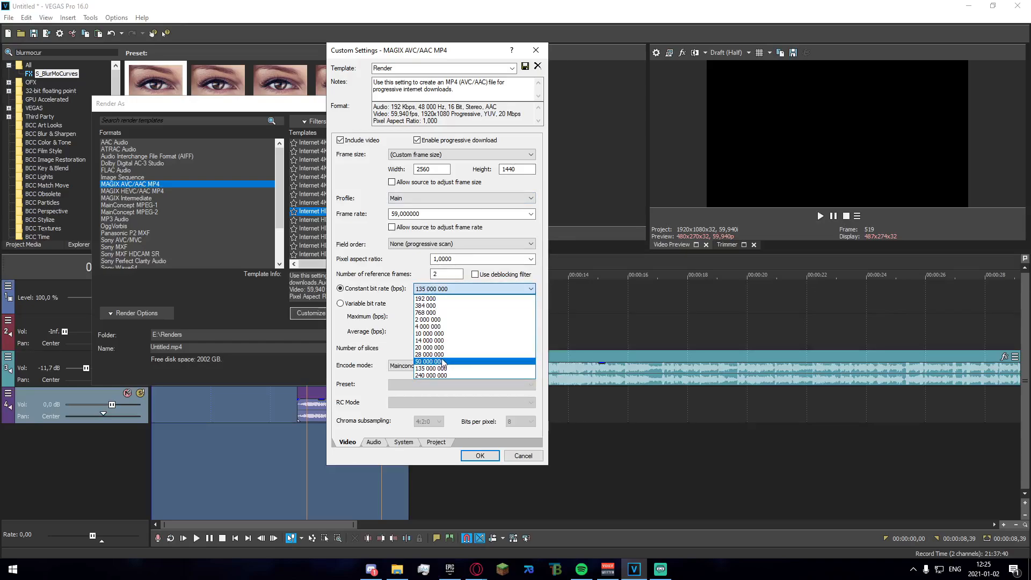
{"action": "left_click", "coordinate": [446, 290]}
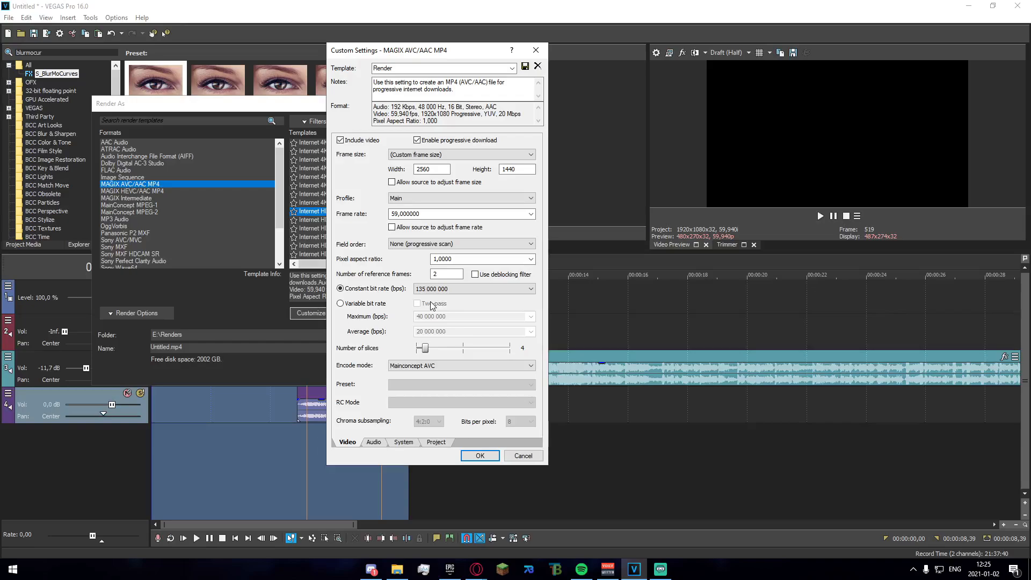
{"action": "left_click", "coordinate": [457, 289]}
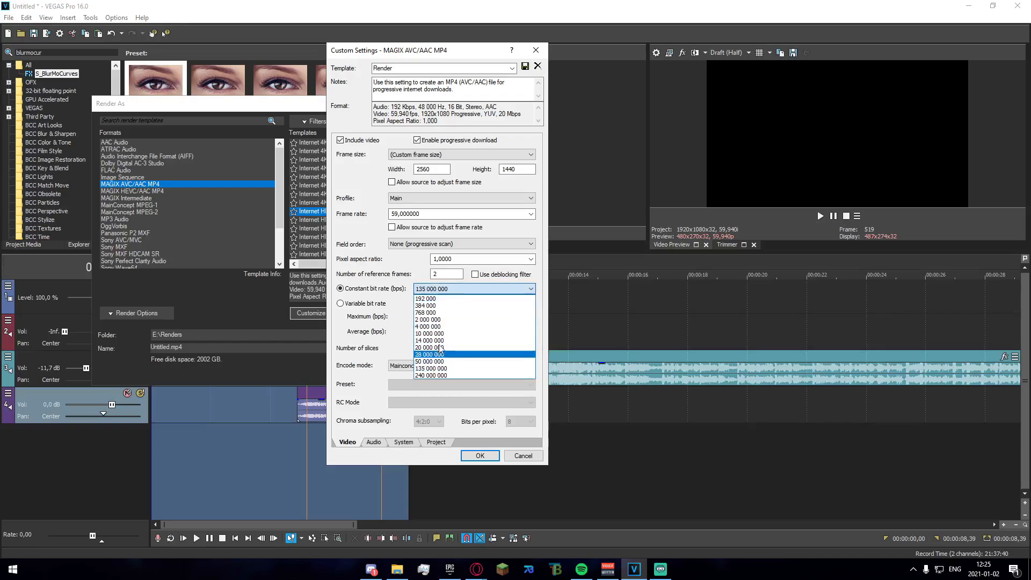
{"action": "left_click", "coordinate": [446, 299]}
{"action": "left_click", "coordinate": [446, 290]}
{"action": "left_click", "coordinate": [429, 368]}
{"action": "left_click", "coordinate": [429, 290]}
{"action": "left_click", "coordinate": [448, 289]}
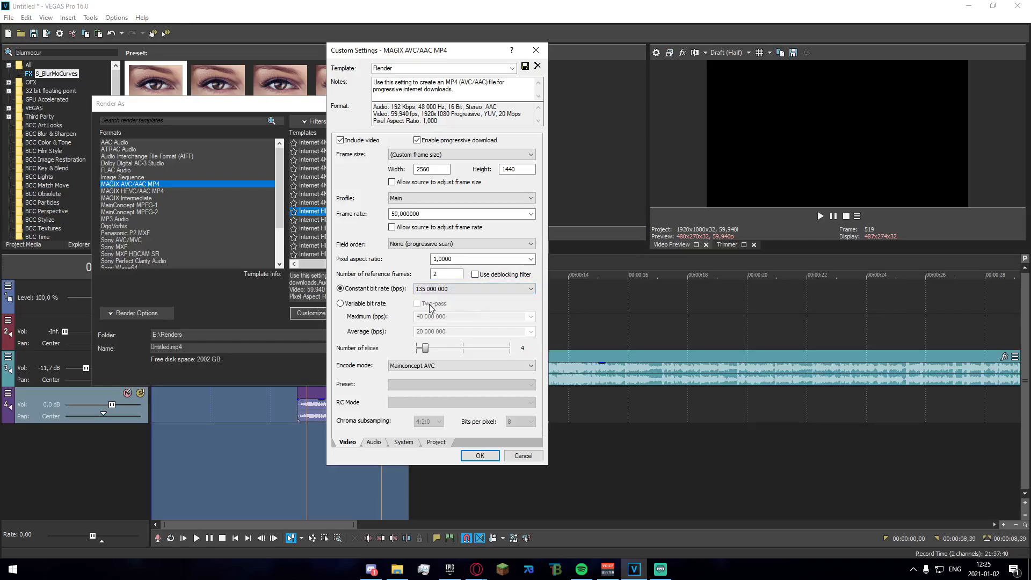
{"action": "left_click", "coordinate": [456, 293]}
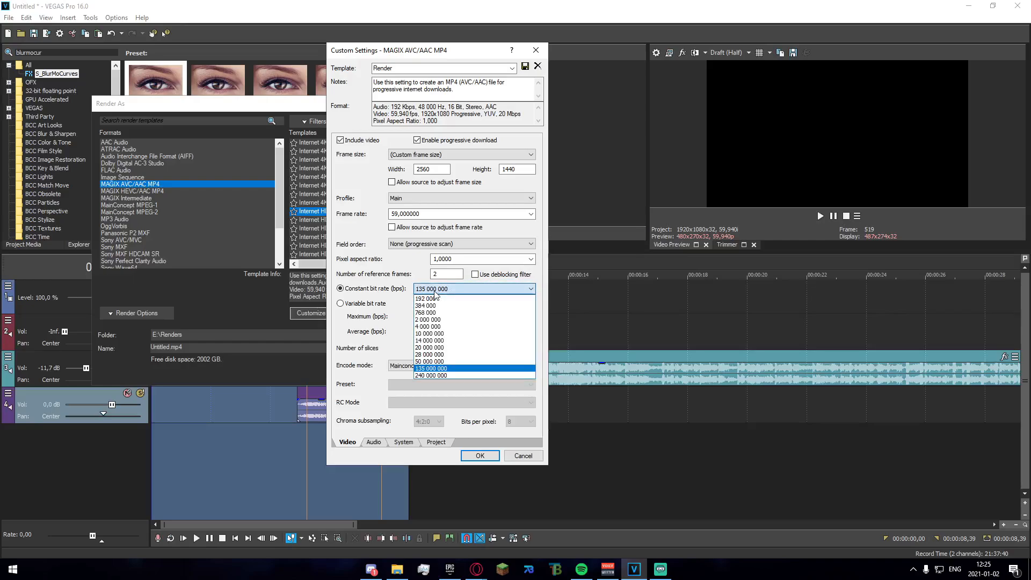
{"action": "left_click", "coordinate": [485, 287]}
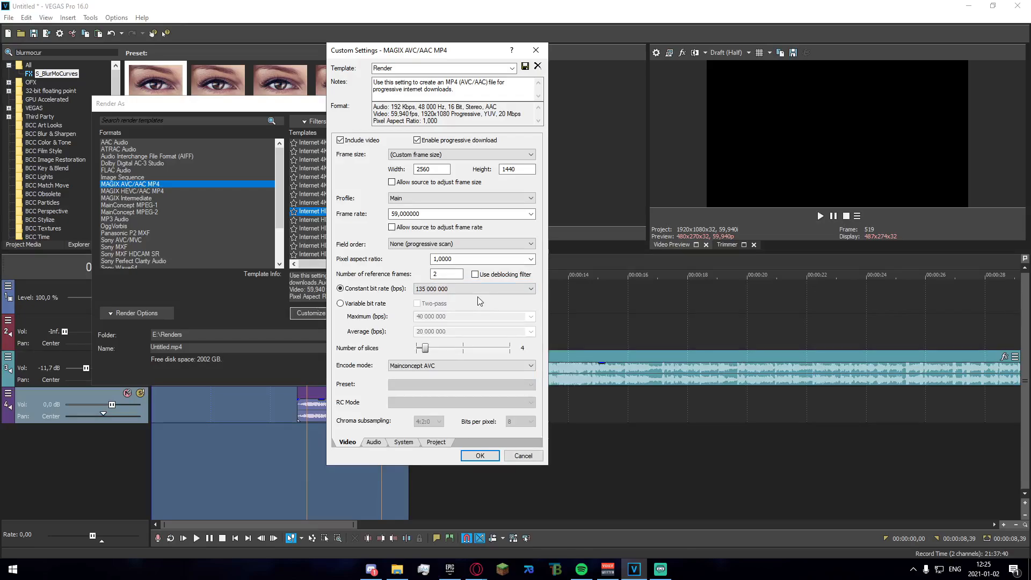
Choose Mainconcept AVC as the encode mode and accept the custom settings for the Render template
{"action": "left_click", "coordinate": [411, 369]}
{"action": "left_click", "coordinate": [444, 376]}
{"action": "left_click", "coordinate": [441, 365]}
{"action": "left_click", "coordinate": [439, 376]}
{"action": "left_click", "coordinate": [393, 367]}
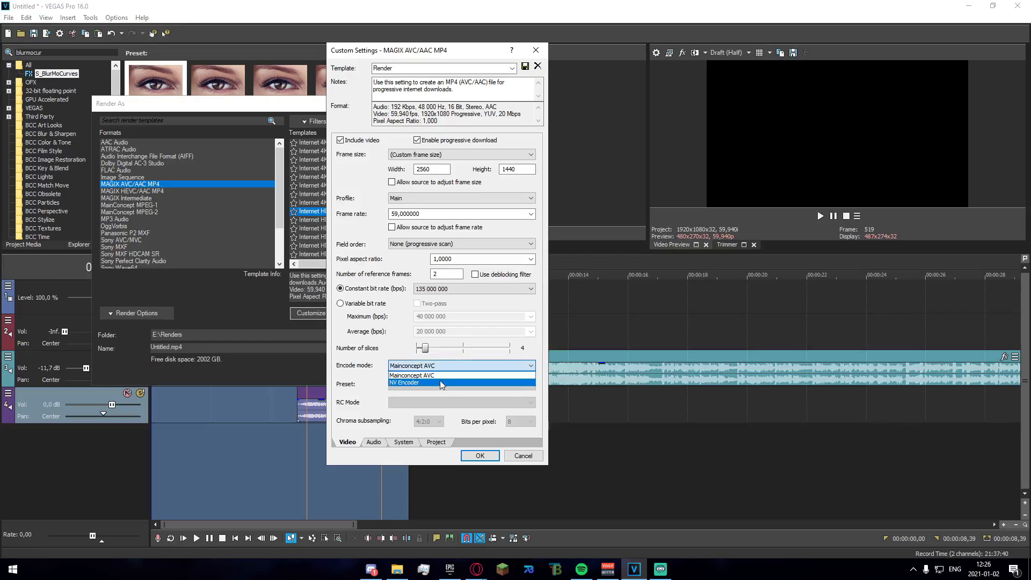
{"action": "left_click", "coordinate": [436, 376]}
{"action": "left_click", "coordinate": [412, 365]}
{"action": "left_click", "coordinate": [420, 376]}
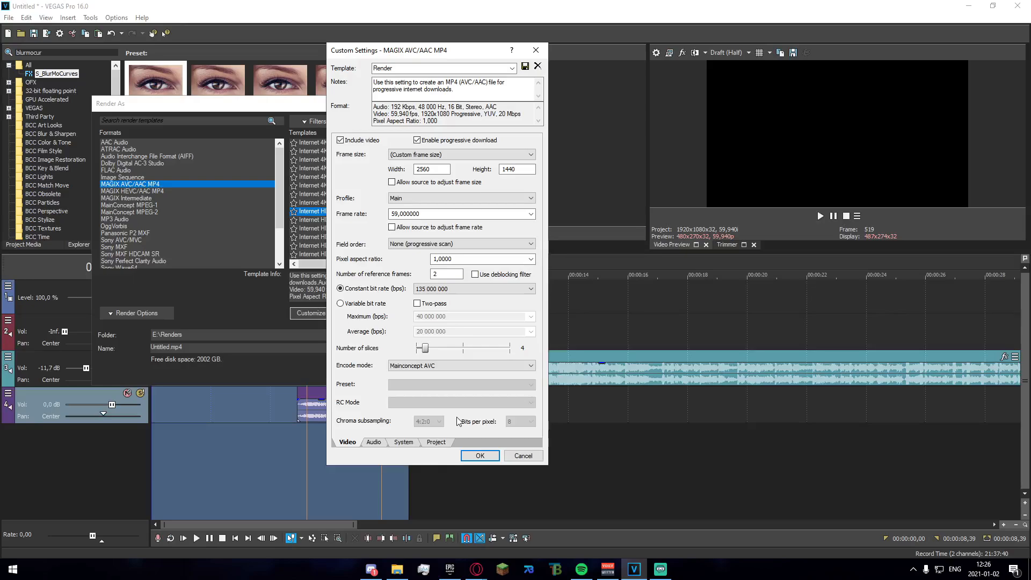
{"action": "left_click", "coordinate": [467, 455]}
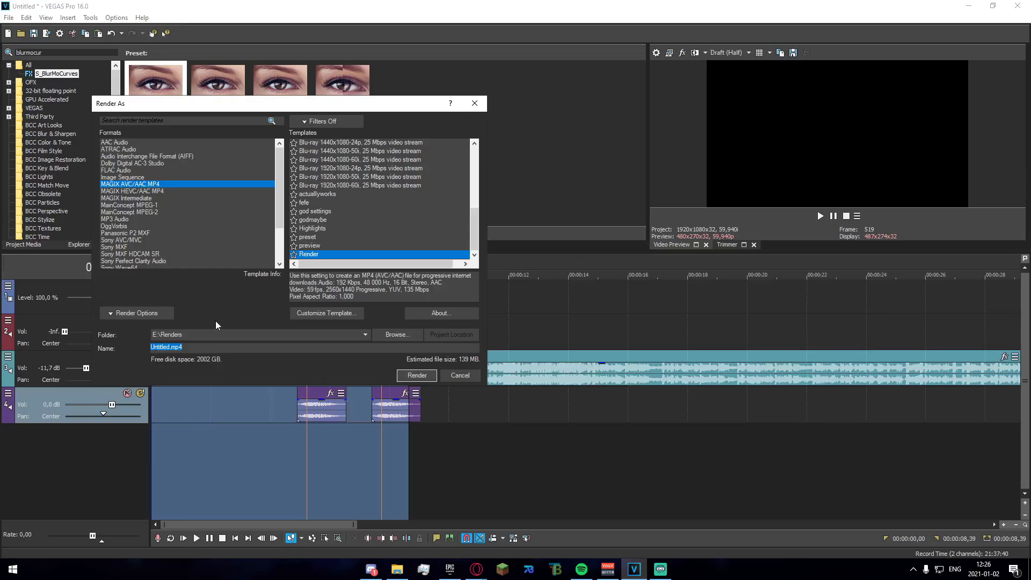
Name the output file Video in the E:\Renders folder and start rendering it
{"action": "double_click", "coordinate": [195, 335]}
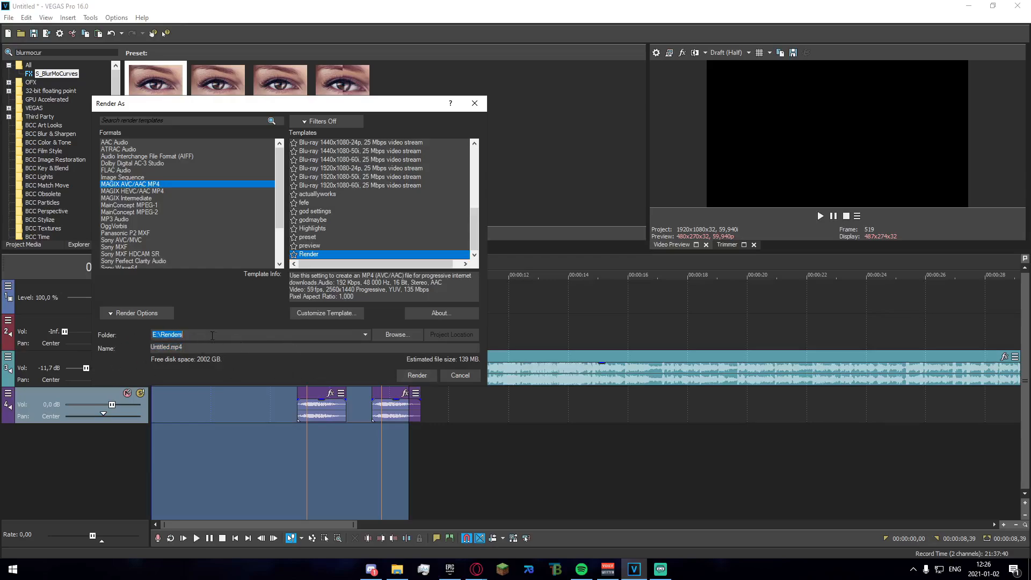
{"action": "left_click", "coordinate": [152, 347]}
{"action": "left_click_drag", "start_coordinate": [206, 351], "coordinate": [69, 354]}
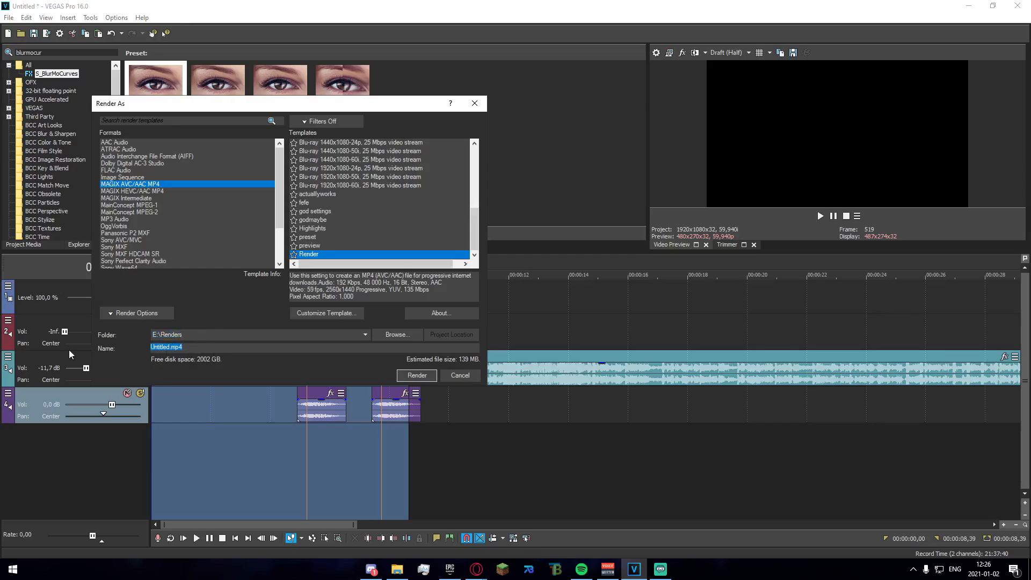
{"action": "left_click", "coordinate": [187, 348]}
{"action": "double_click", "coordinate": [187, 348]}
{"action": "type", "text": "Video"}
{"action": "left_click", "coordinate": [408, 375]}
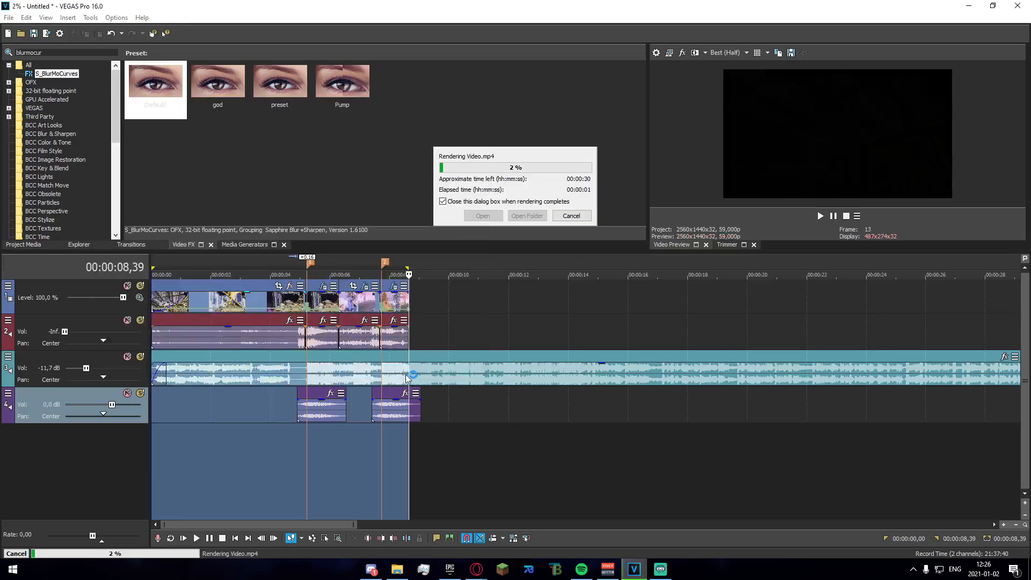